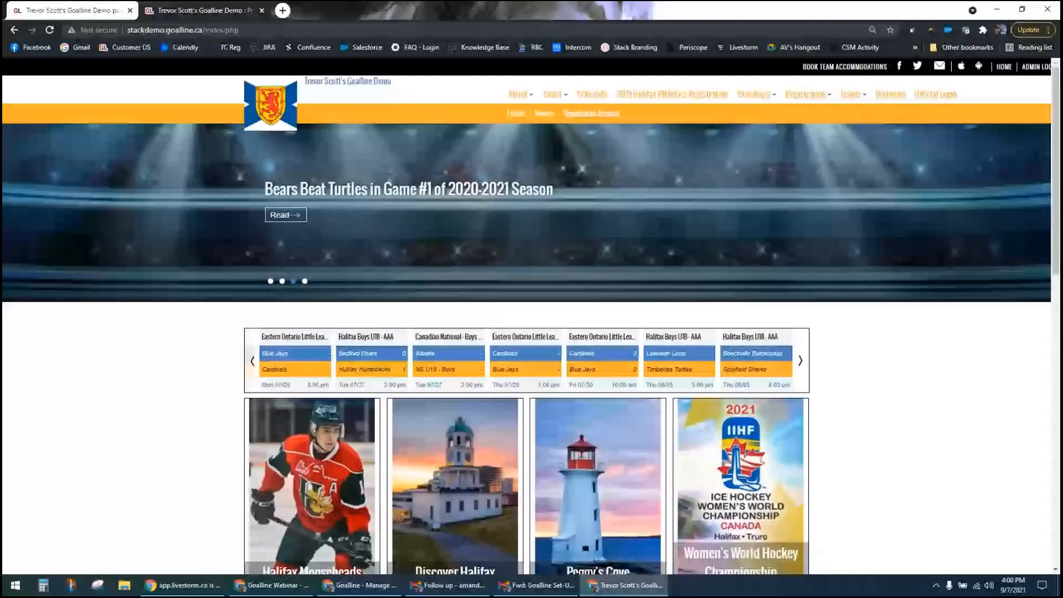
# - Examine the Sport, About and Standings menus of the public demo site, including the competitive leagues under Standings
pyautogui.hotkey('alt', 'Tab')
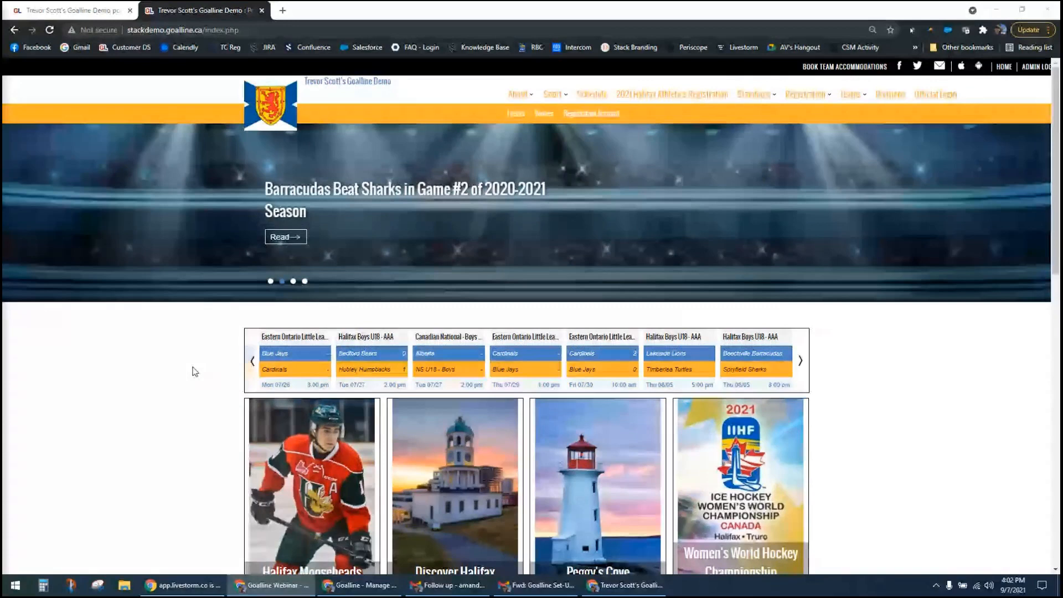
pyautogui.moveTo(569, 104)
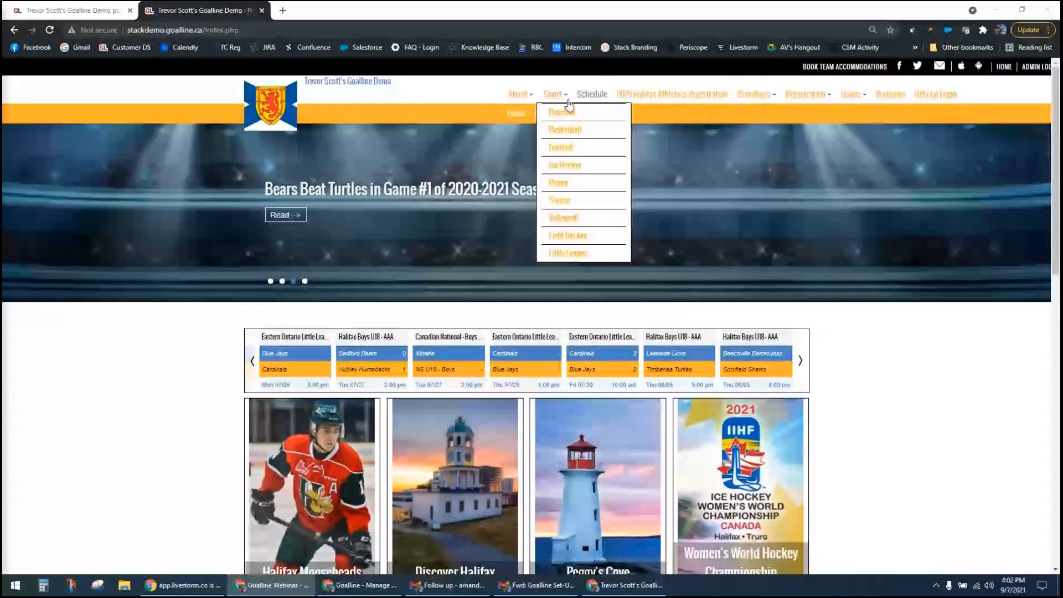
pyautogui.moveTo(517, 98)
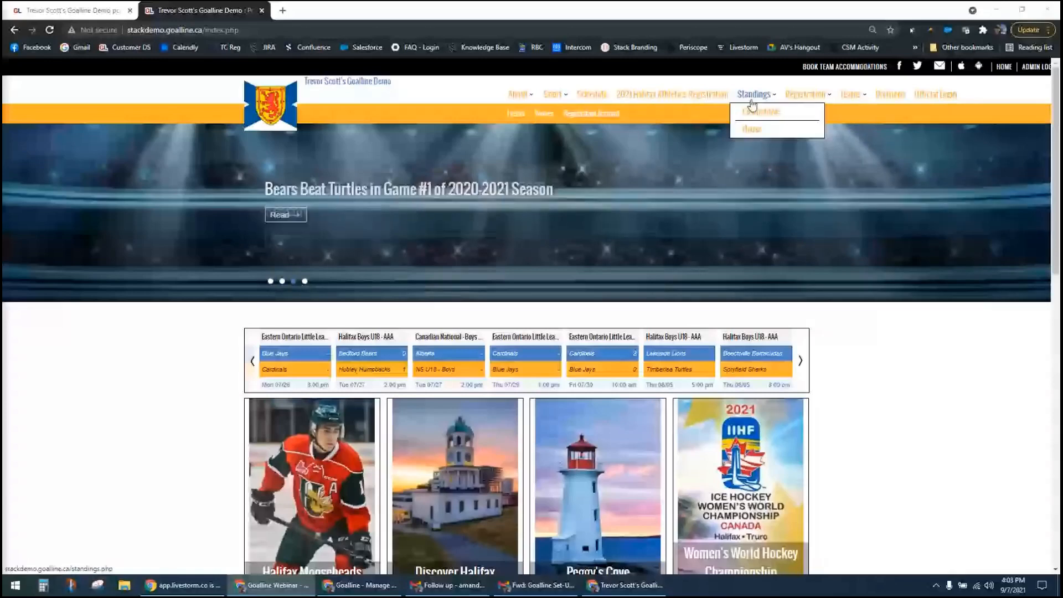
pyautogui.moveTo(751, 117)
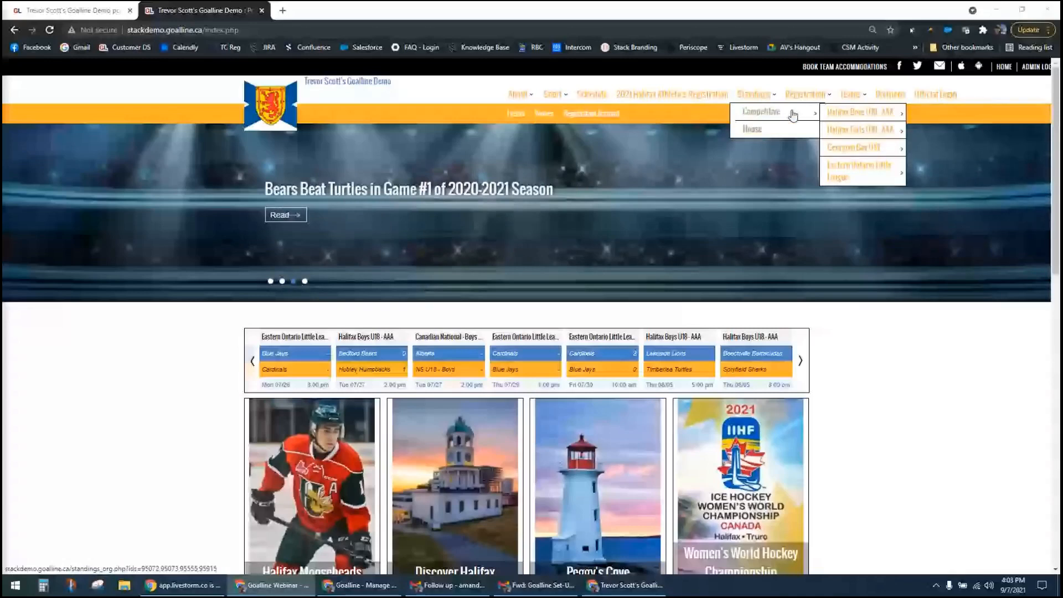
pyautogui.moveTo(858, 133)
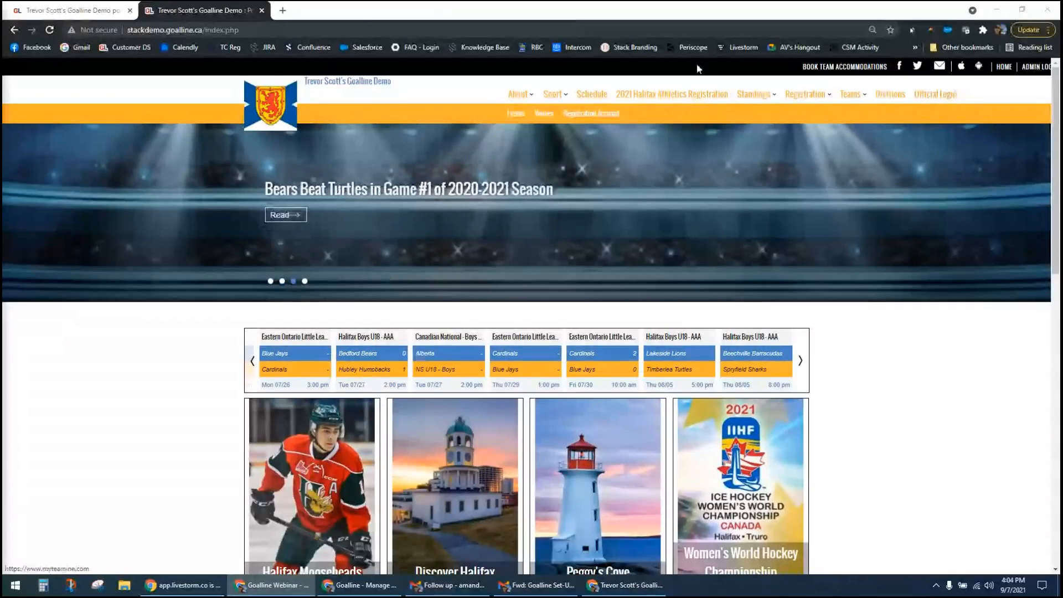
# - Switch to the Goalline control panel and open league management from the Schedules section
pyautogui.click(65, 12)
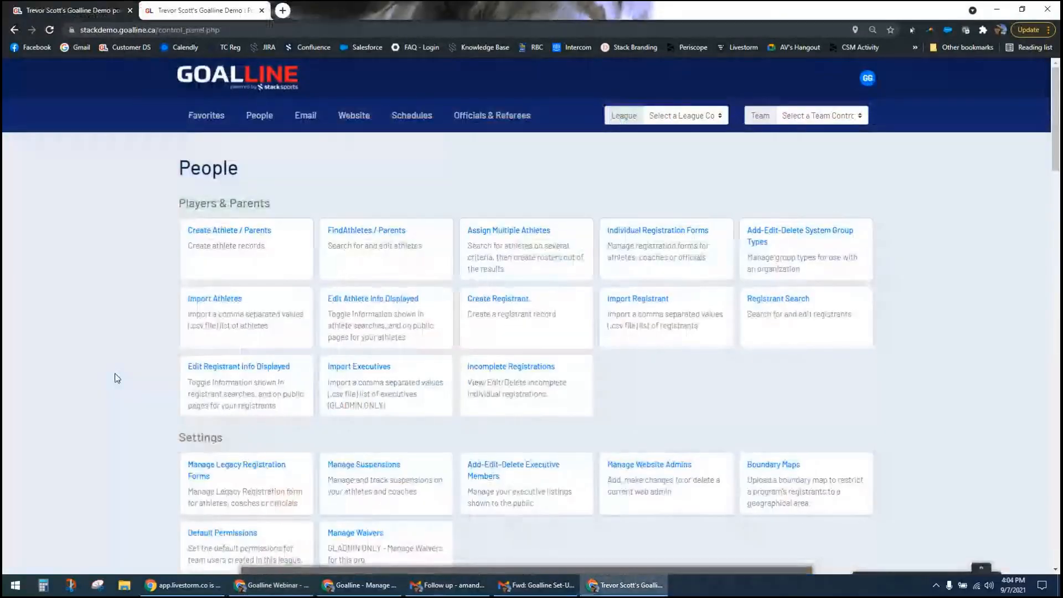
pyautogui.hotkey('ctrl', '+')
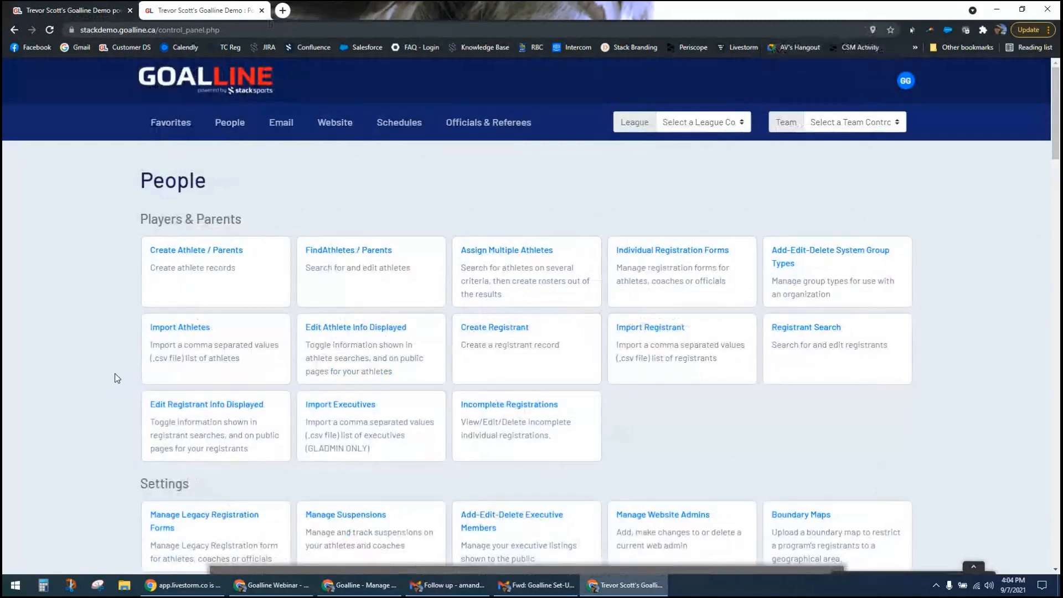
pyautogui.hotkey('ctrl', '+')
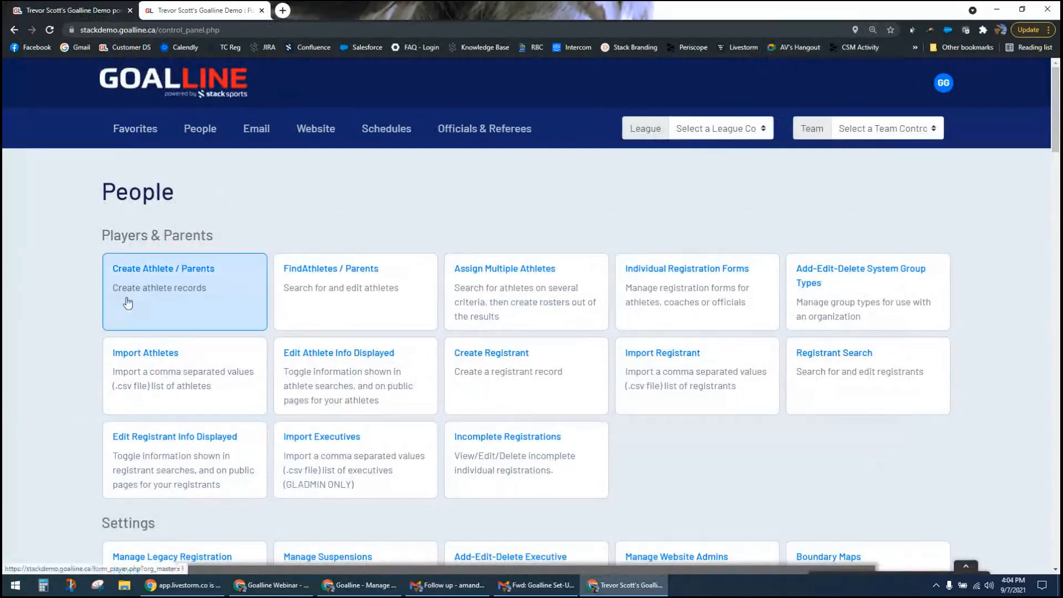
pyautogui.click(379, 130)
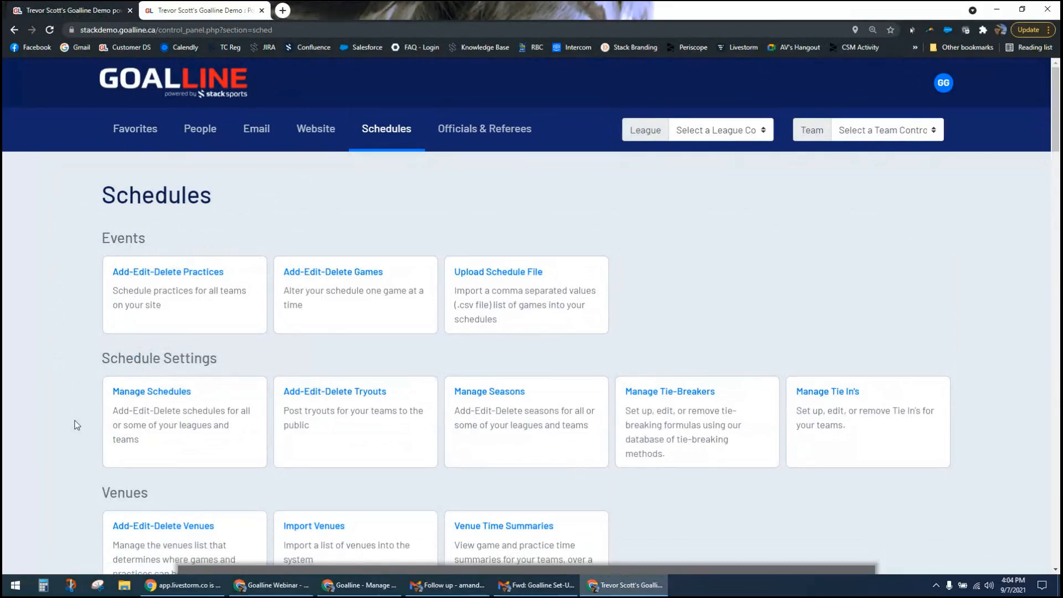
pyautogui.scroll(-3, 77, 425)
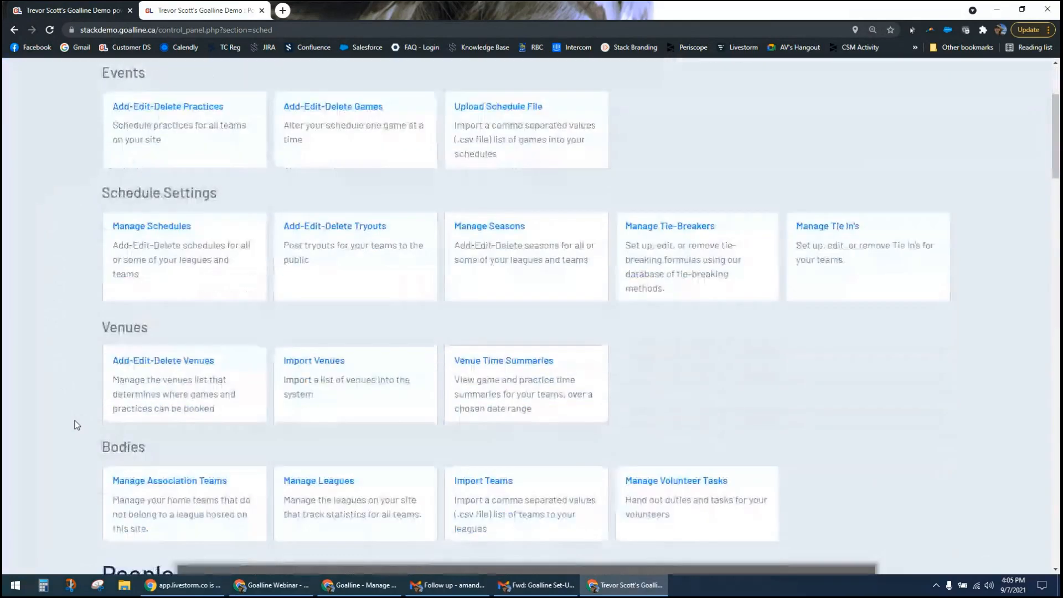
pyautogui.scroll(-1, 76, 425)
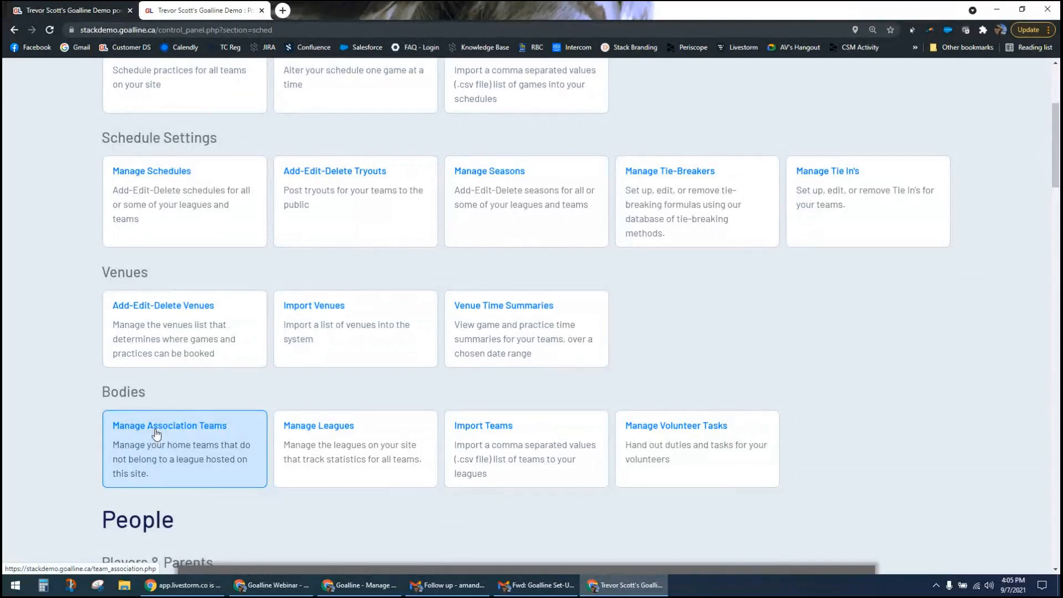
pyautogui.click(305, 447)
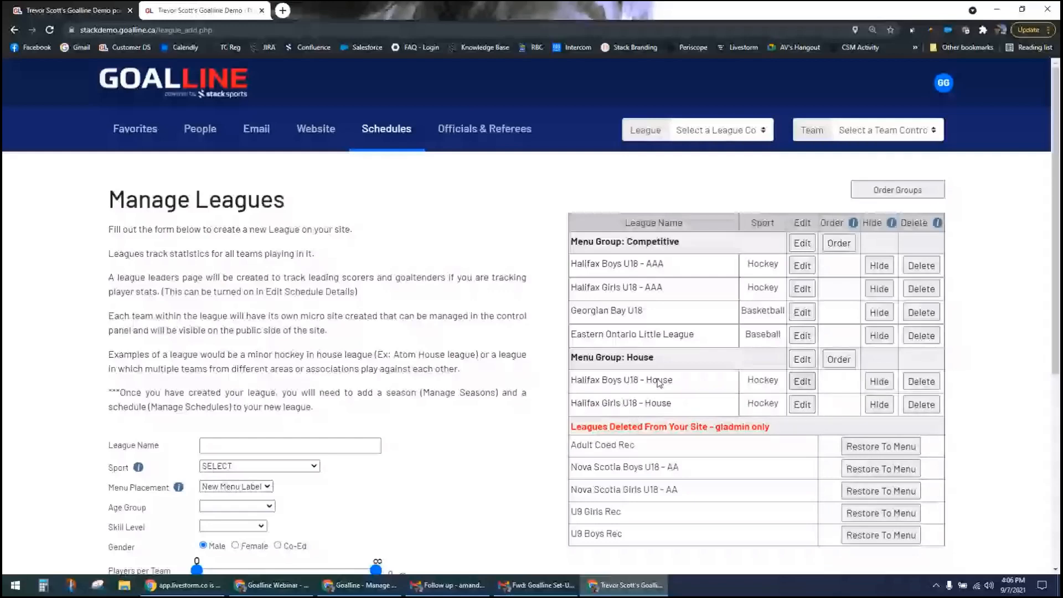
# - Open the Halifax Girls U18 - House league for editing and return to the blank league creation form
pyautogui.click(605, 406)
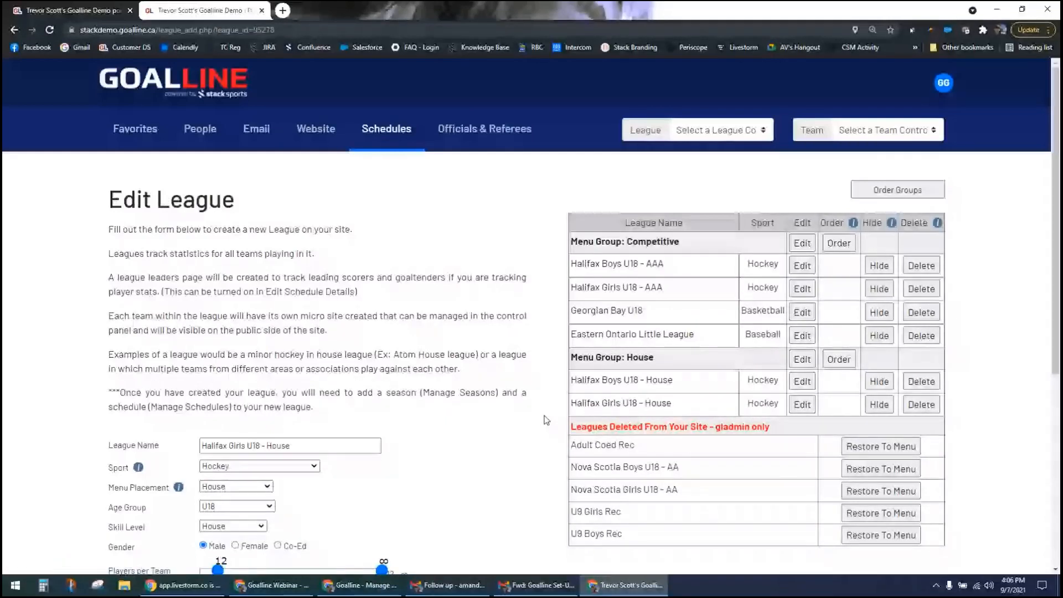
pyautogui.click(13, 30)
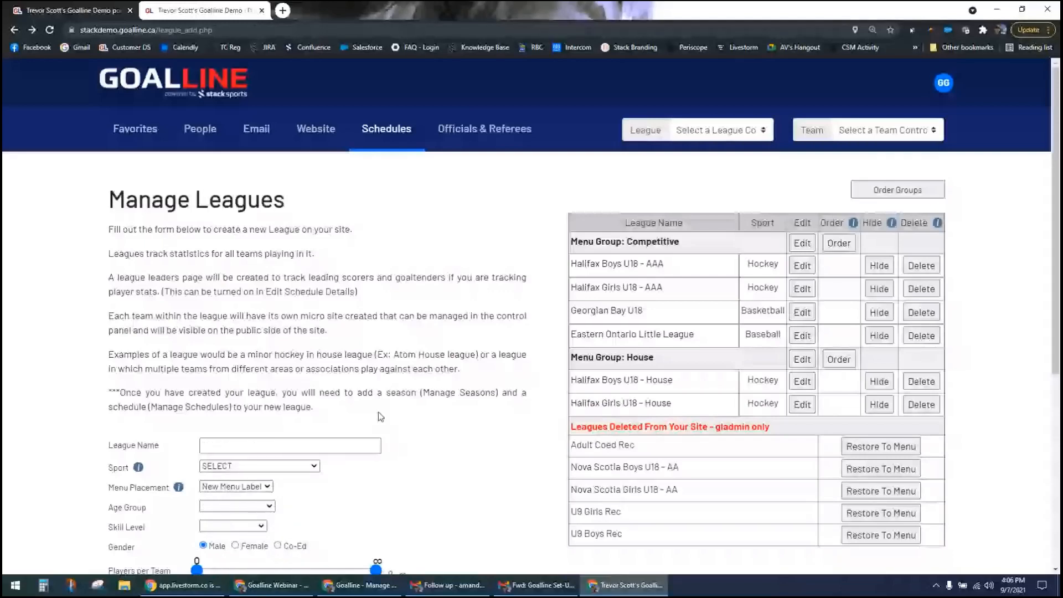
# - Enter U16 Boys House as the name of the new league
pyautogui.scroll(-1, 380, 416)
pyautogui.click(290, 391)
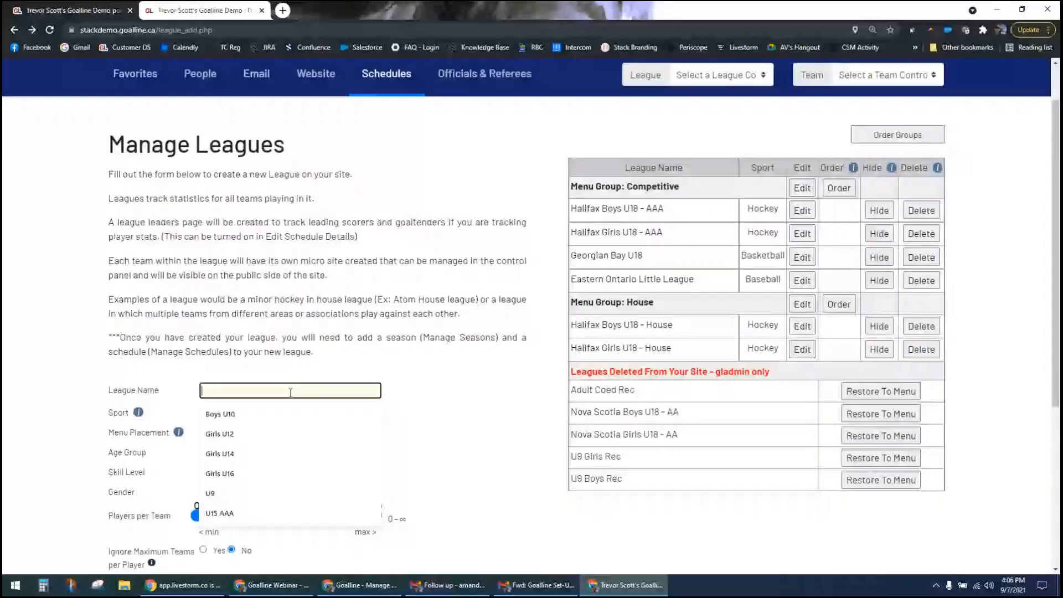
pyautogui.write('U16 Boy')
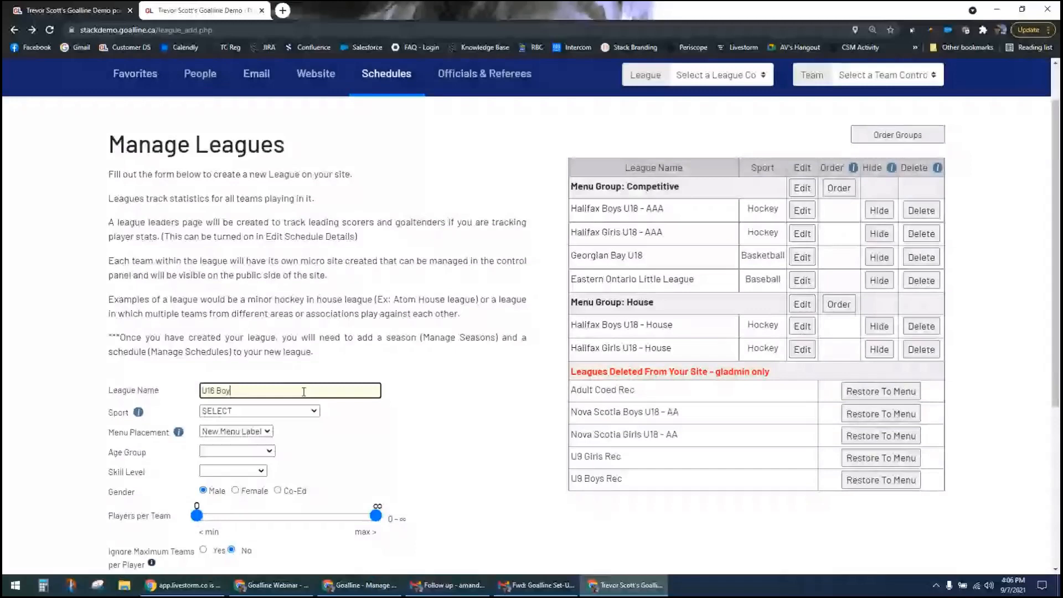
pyautogui.write('s House')
pyautogui.click(216, 383)
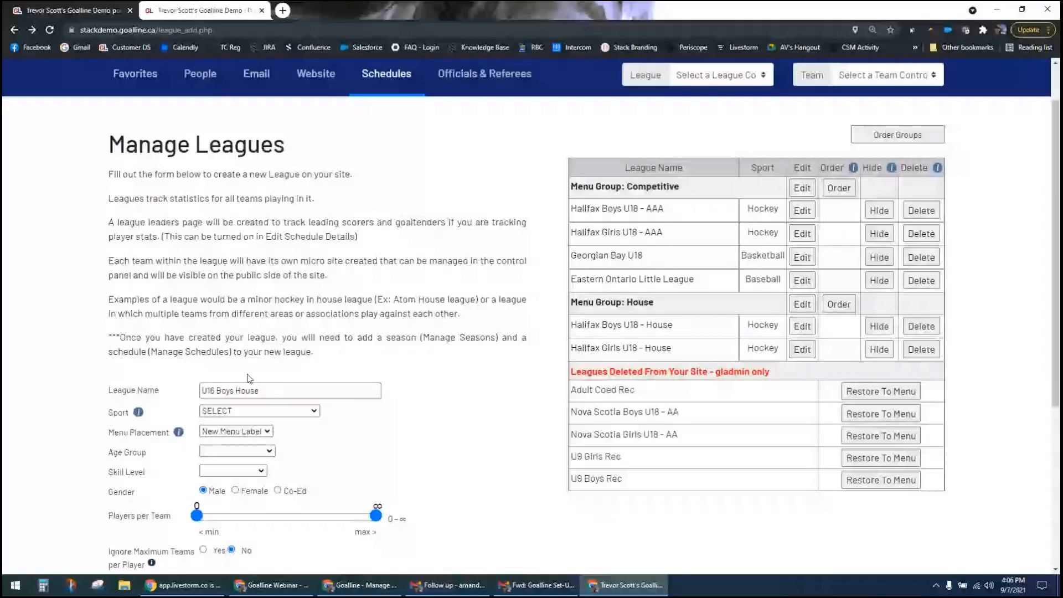
# - Try C in place of House in the league name, and restore the name to U16 Boys House
pyautogui.doubleClick(247, 390)
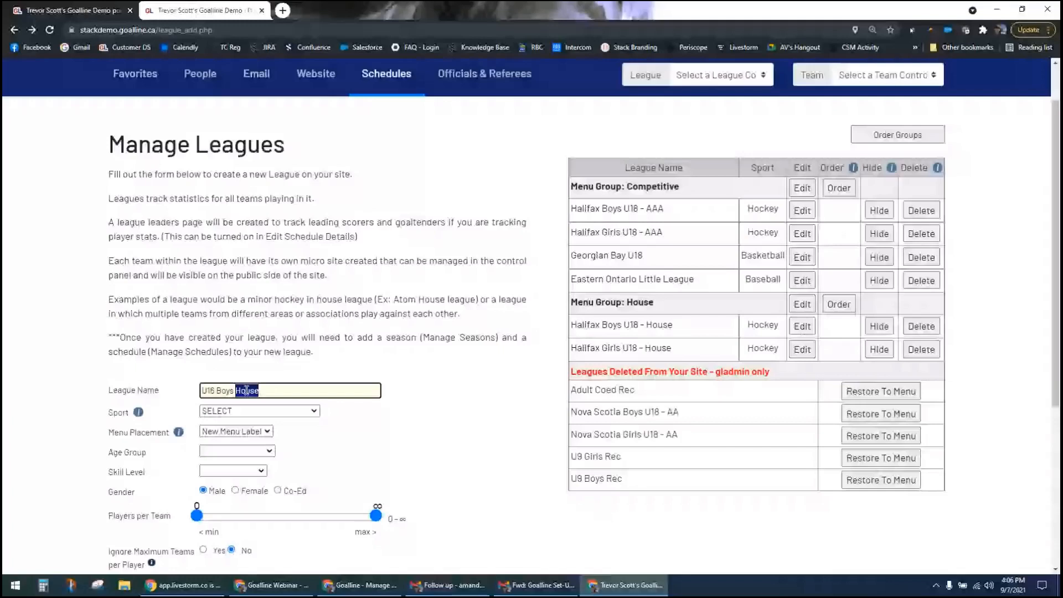
pyautogui.write('C')
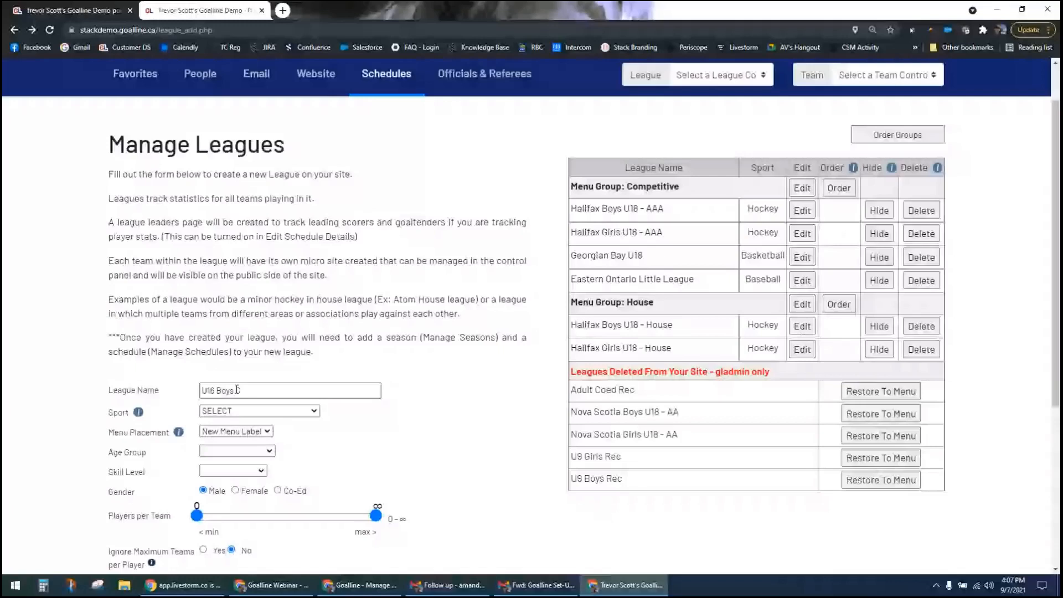
pyautogui.write('C')
pyautogui.click(249, 391)
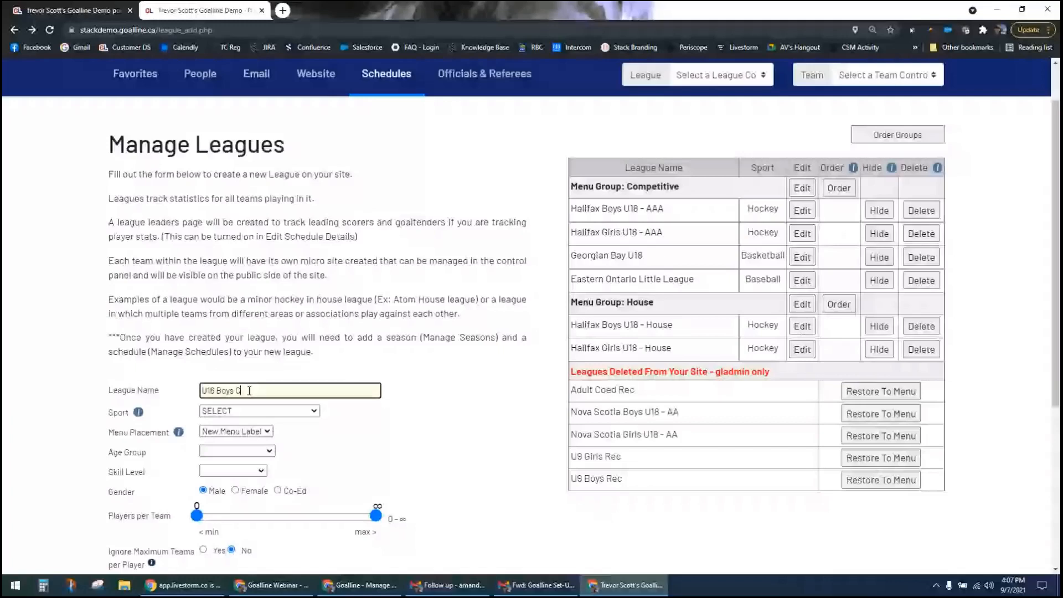
pyautogui.press('BackSpace')
pyautogui.write('House')
# - Set the new league's age group to U16 and its skill level to House
pyautogui.click(256, 452)
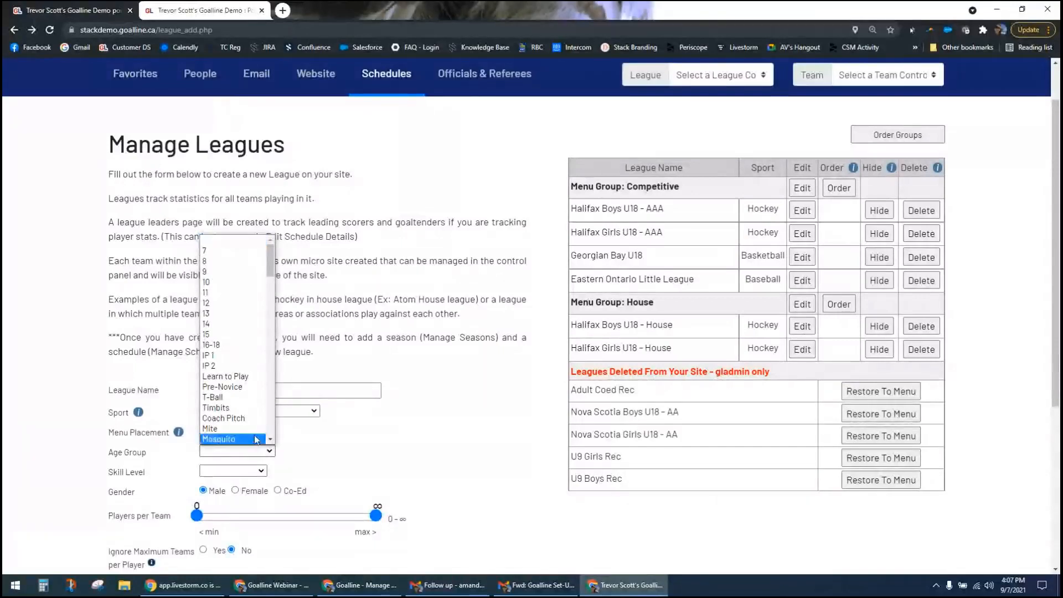
pyautogui.moveTo(270, 270); pyautogui.dragTo(274, 343)
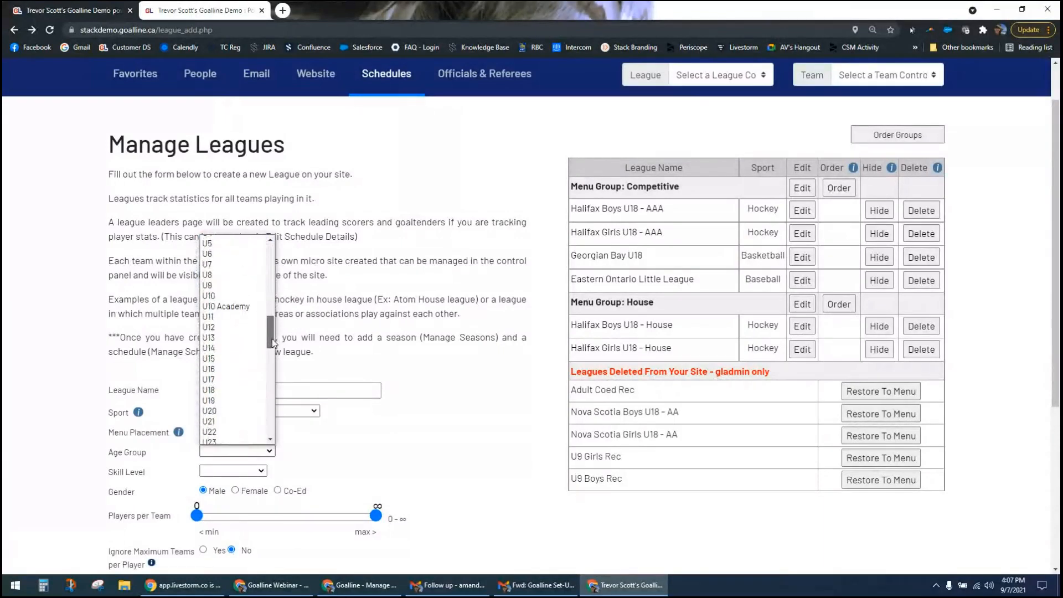
pyautogui.click(224, 369)
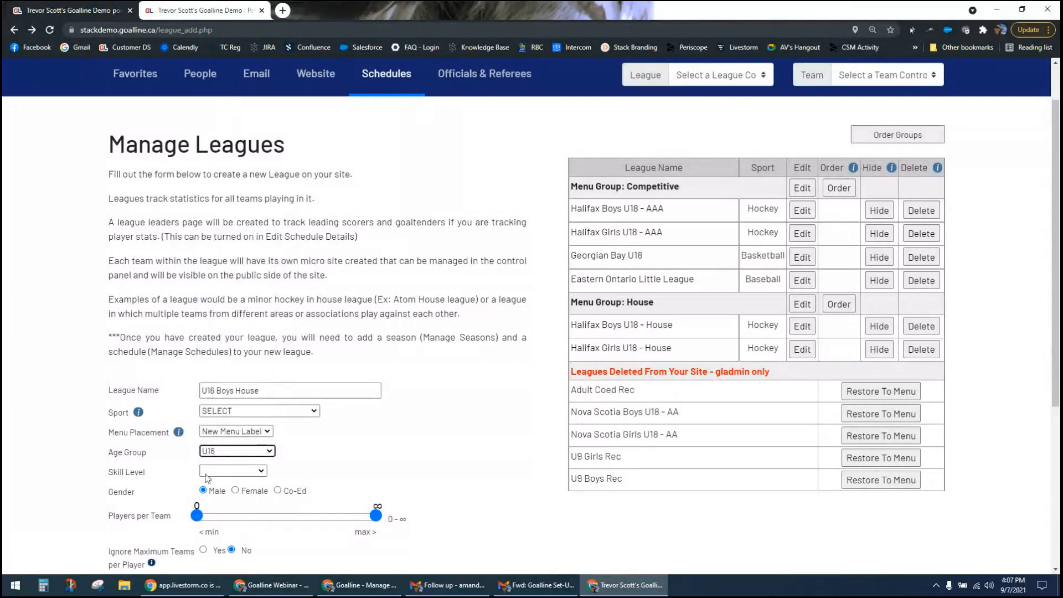
pyautogui.click(261, 473)
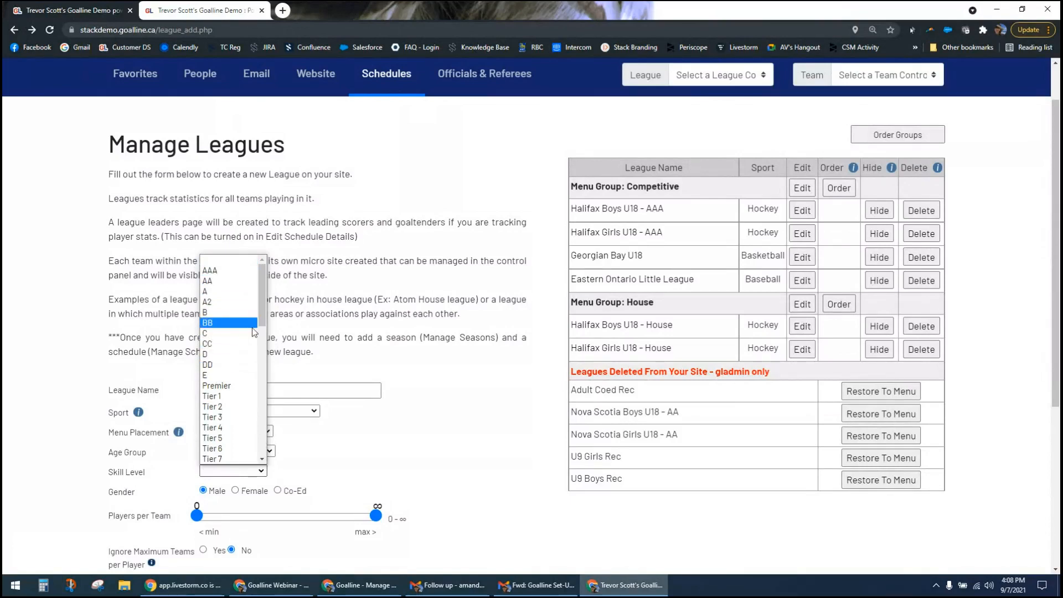
pyautogui.moveTo(262, 321); pyautogui.dragTo(261, 359)
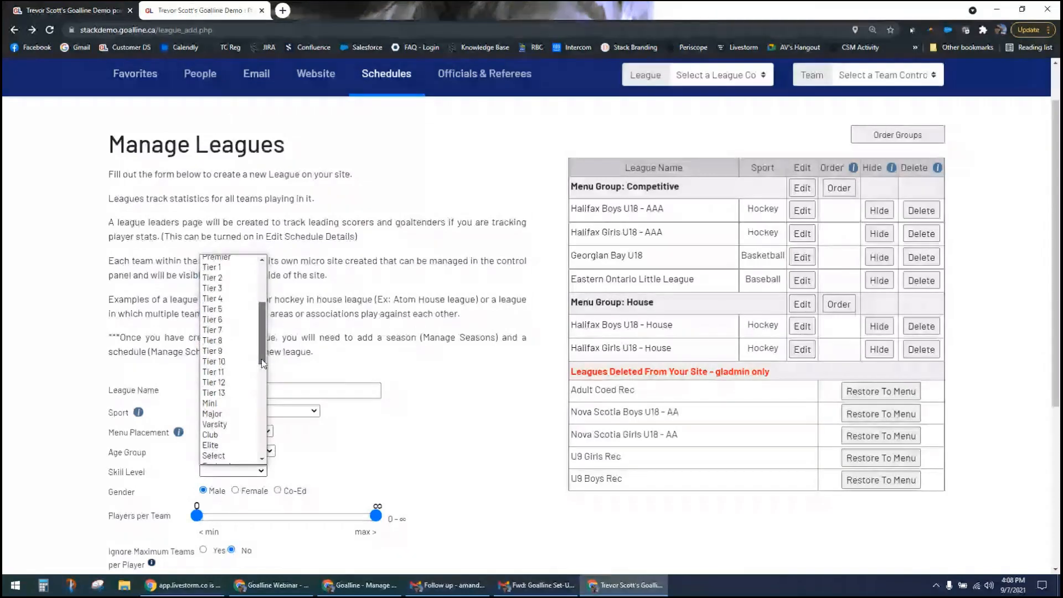
pyautogui.moveTo(261, 359); pyautogui.dragTo(249, 407)
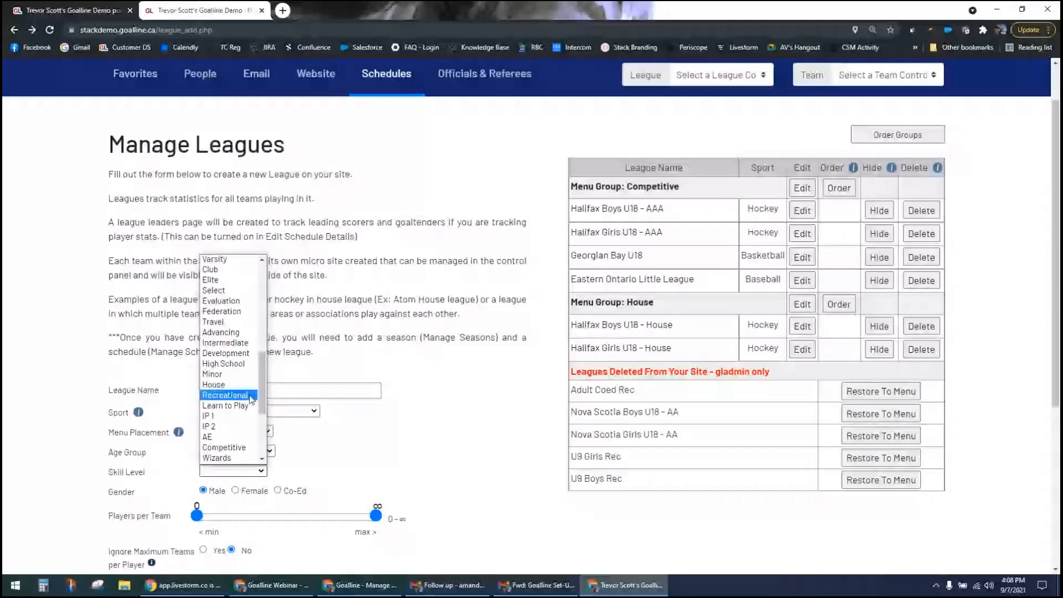
pyautogui.click(224, 384)
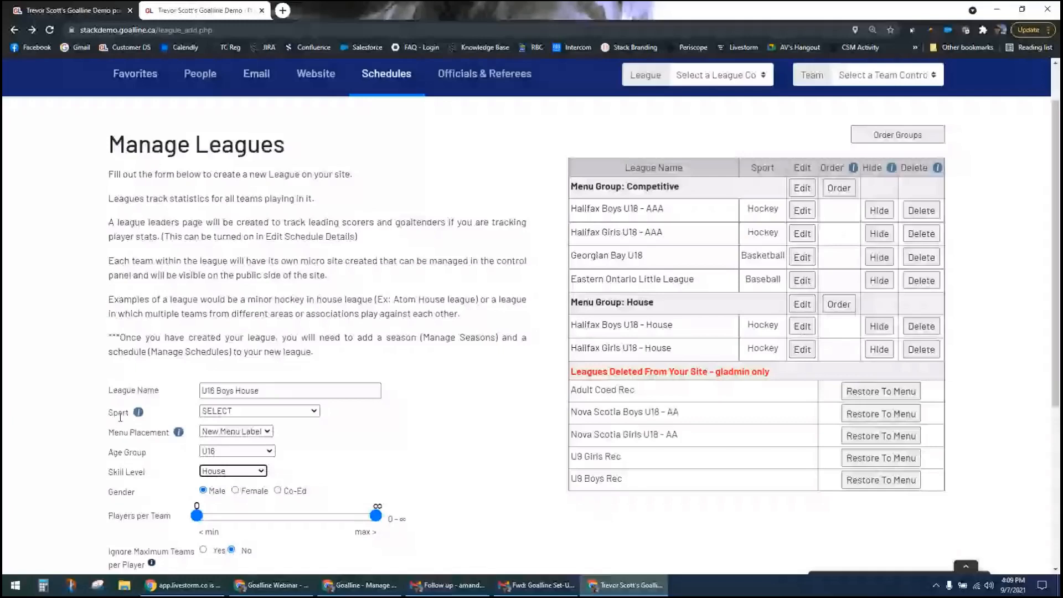
# - Choose Hockey as the sport of the new league
pyautogui.click(238, 411)
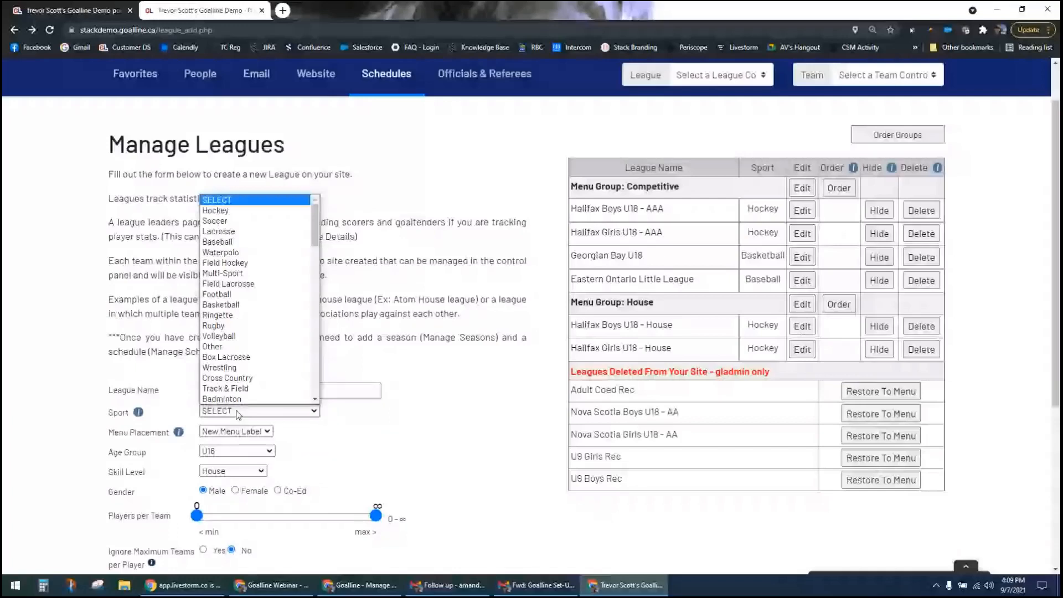
pyautogui.scroll(-1, 246, 250)
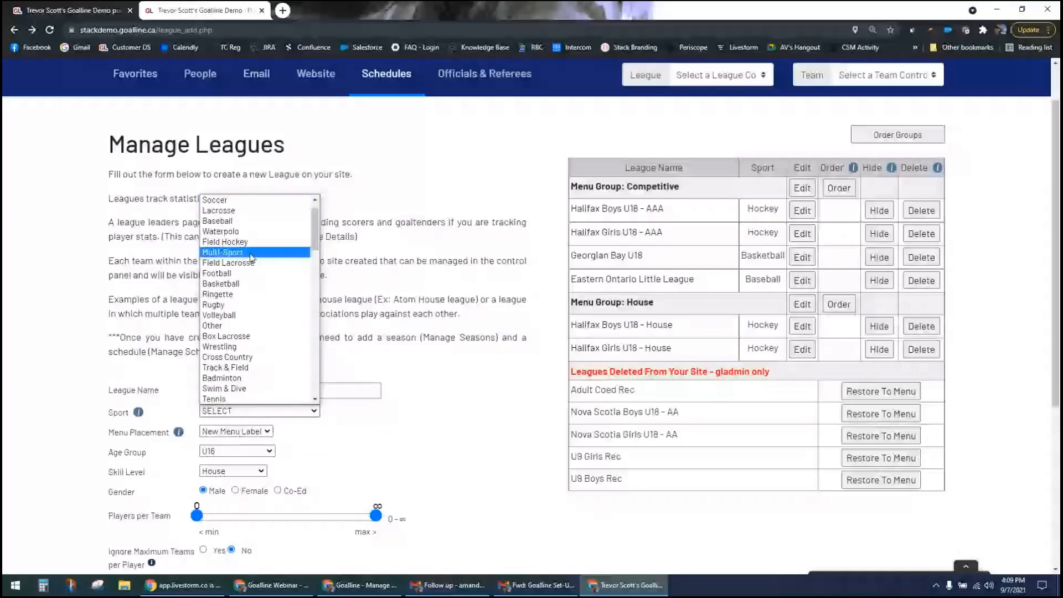
pyautogui.click(248, 211)
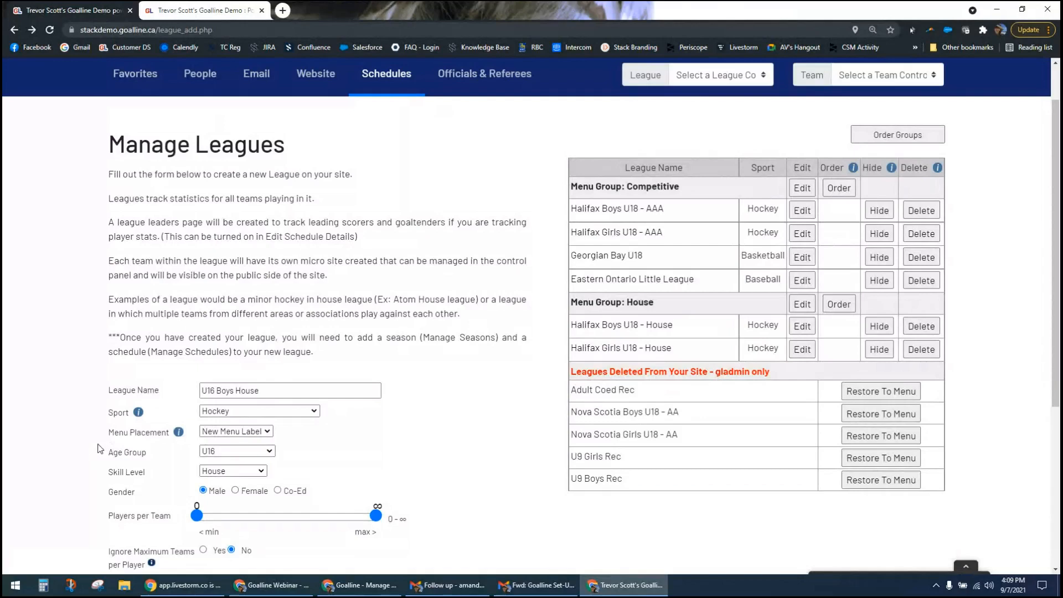
# - Set the new league's menu placement to the House group
pyautogui.scroll(-1, 98, 461)
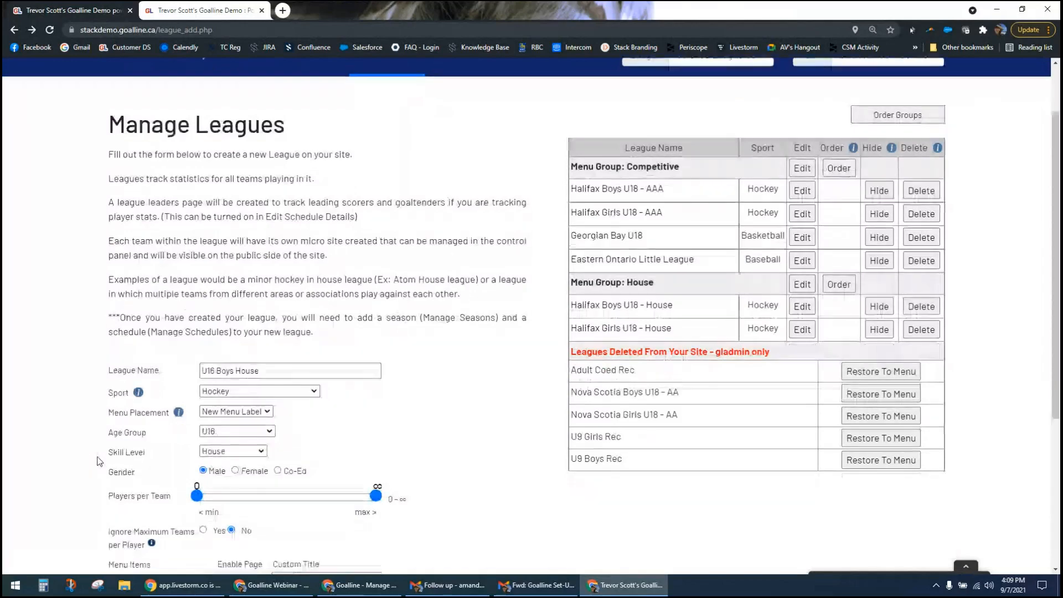
pyautogui.scroll(-2, 98, 461)
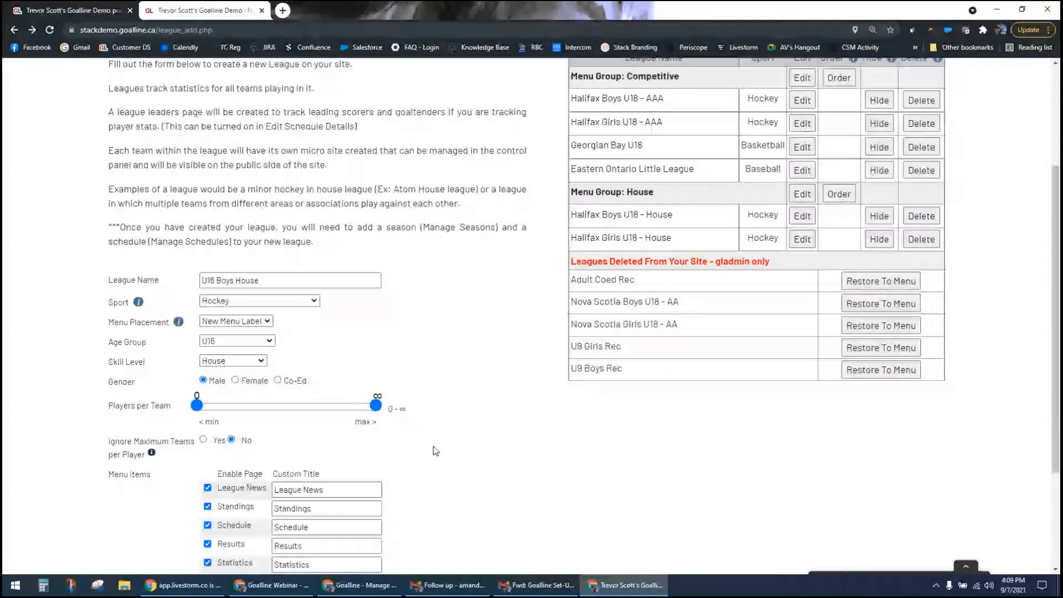
pyautogui.scroll(1, 436, 451)
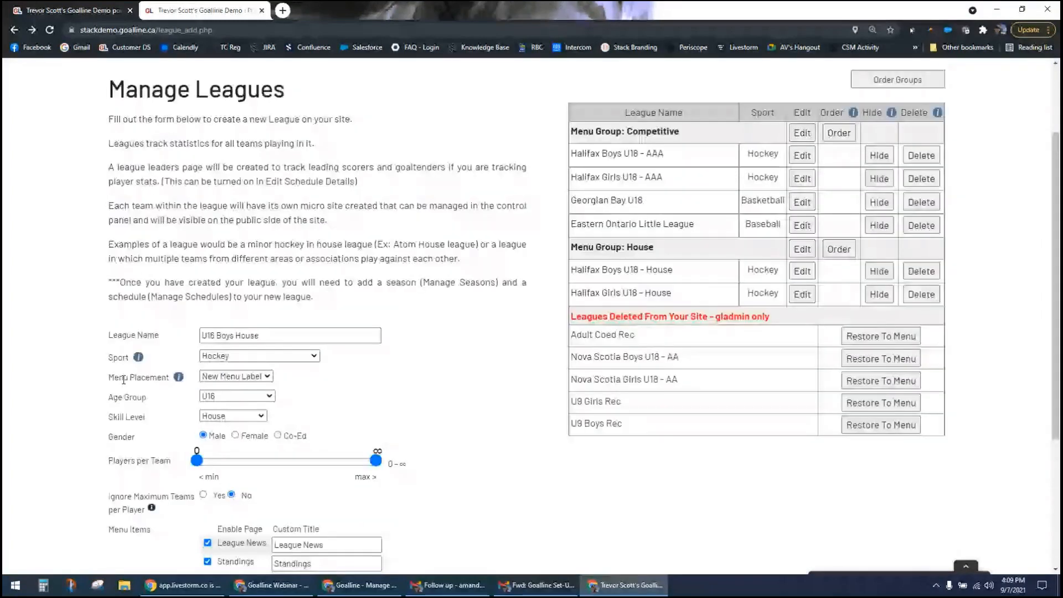
pyautogui.moveTo(120, 379); pyautogui.dragTo(162, 379)
pyautogui.click(236, 376)
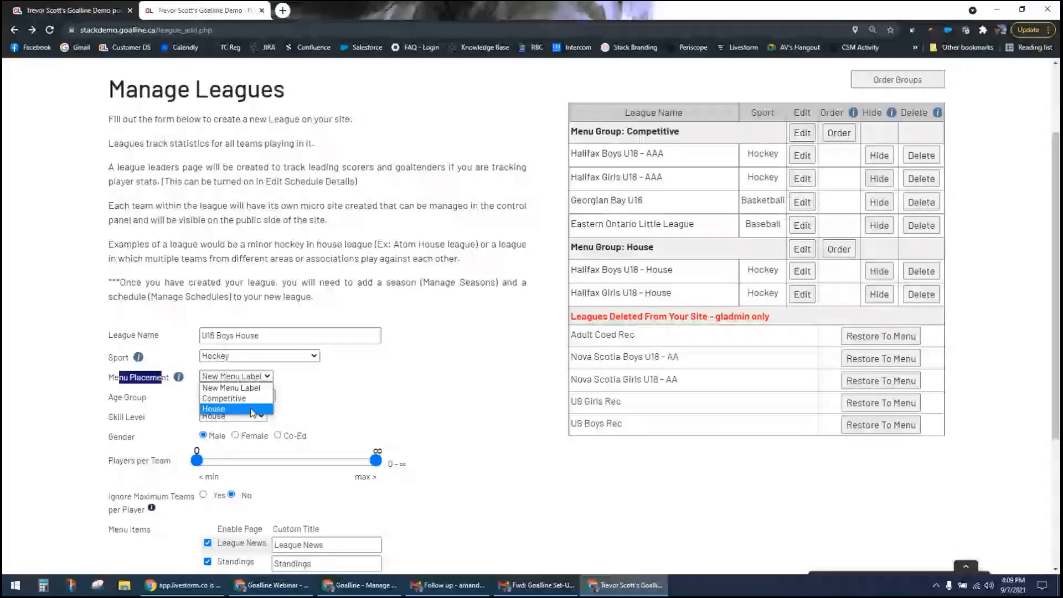
pyautogui.click(252, 410)
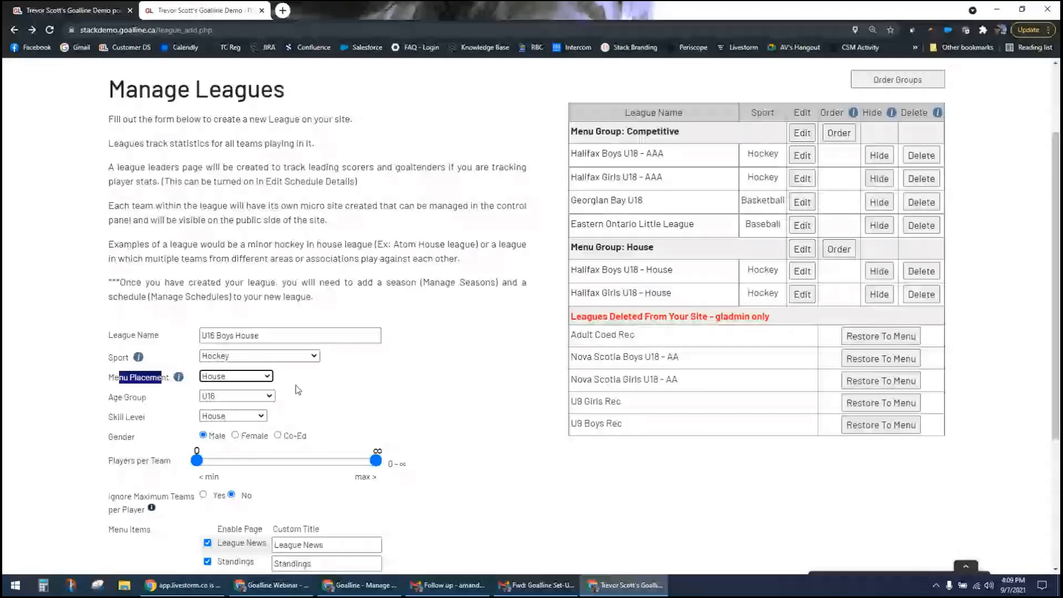
# - Check the menu placement choices and keep the new league in the House group
pyautogui.click(229, 376)
pyautogui.click(230, 386)
pyautogui.press('Up')
pyautogui.click(87, 424)
# - Try disabling the Statistics, Results and Standings pages of the new league, and enable all three again
pyautogui.scroll(-1, 88, 406)
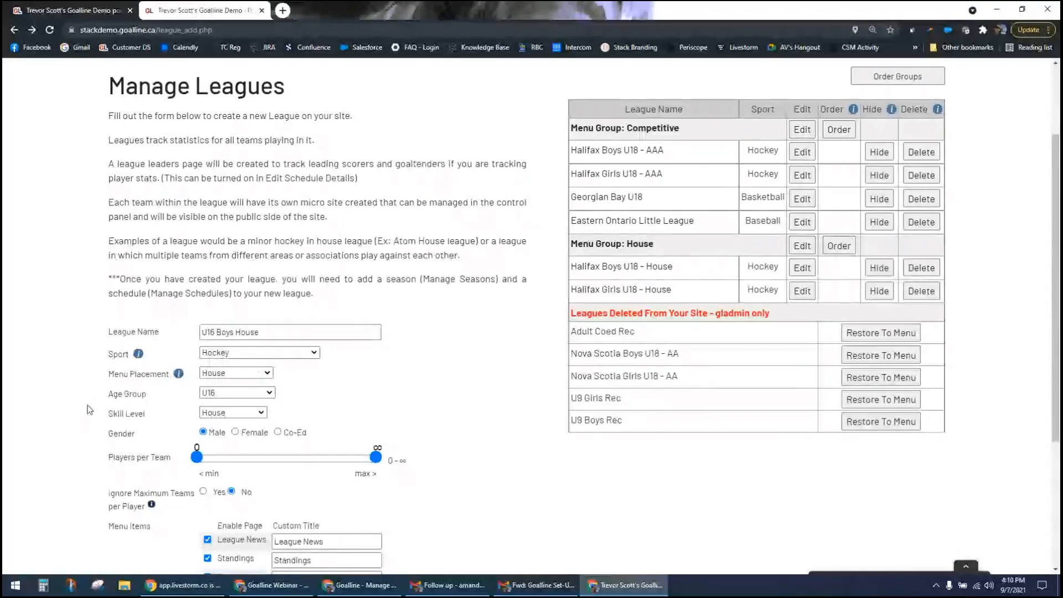
pyautogui.scroll(-1, 87, 410)
pyautogui.scroll(-3, 87, 410)
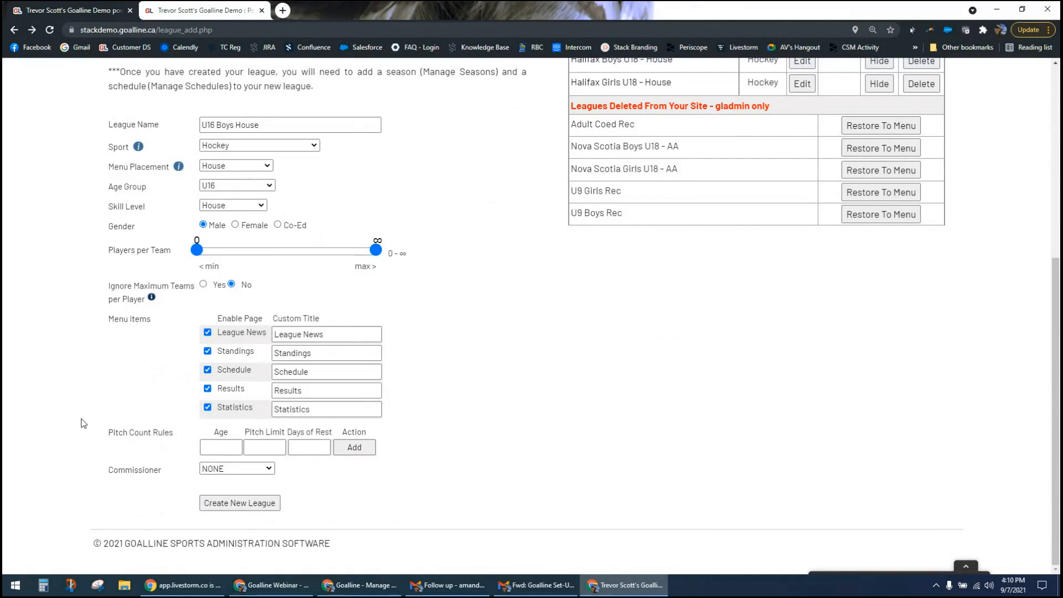
pyautogui.click(207, 407)
pyautogui.click(207, 388)
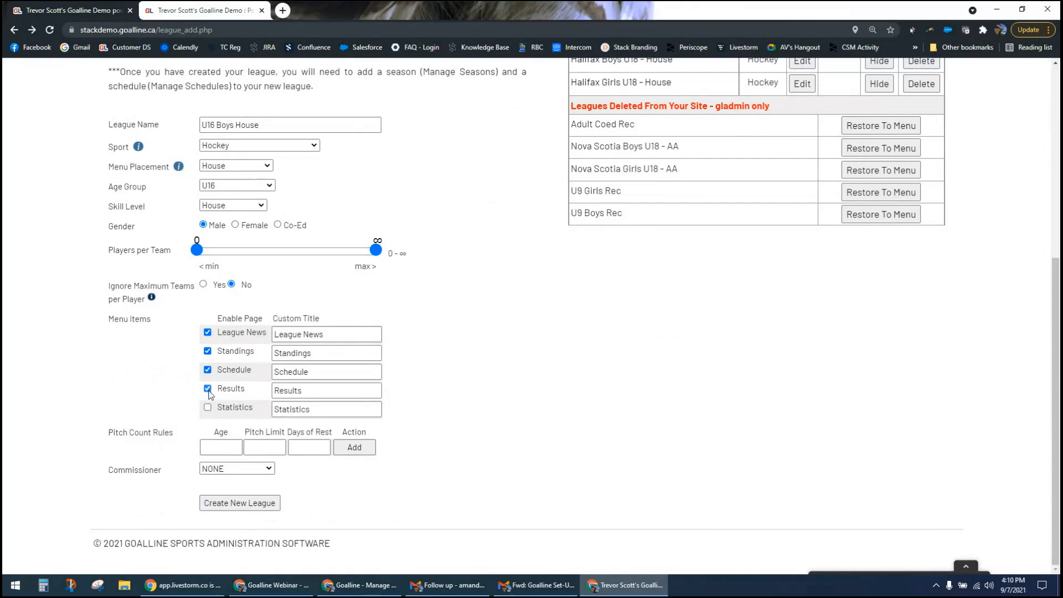
pyautogui.click(208, 352)
pyautogui.click(208, 352)
pyautogui.click(207, 389)
pyautogui.click(208, 407)
# - Leave the pitch count rules empty and create the U16 Boys House league
pyautogui.moveTo(109, 435); pyautogui.dragTo(185, 436)
pyautogui.click(116, 435)
pyautogui.click(238, 505)
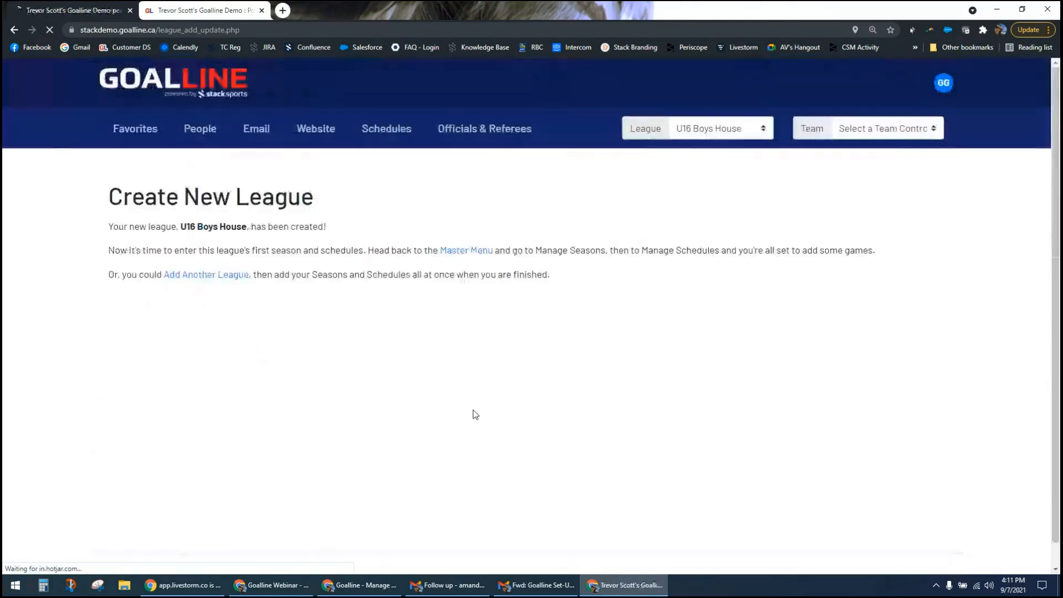
# - View the updated league list, and open the Manage Seasons page of the Schedules section
pyautogui.click(207, 277)
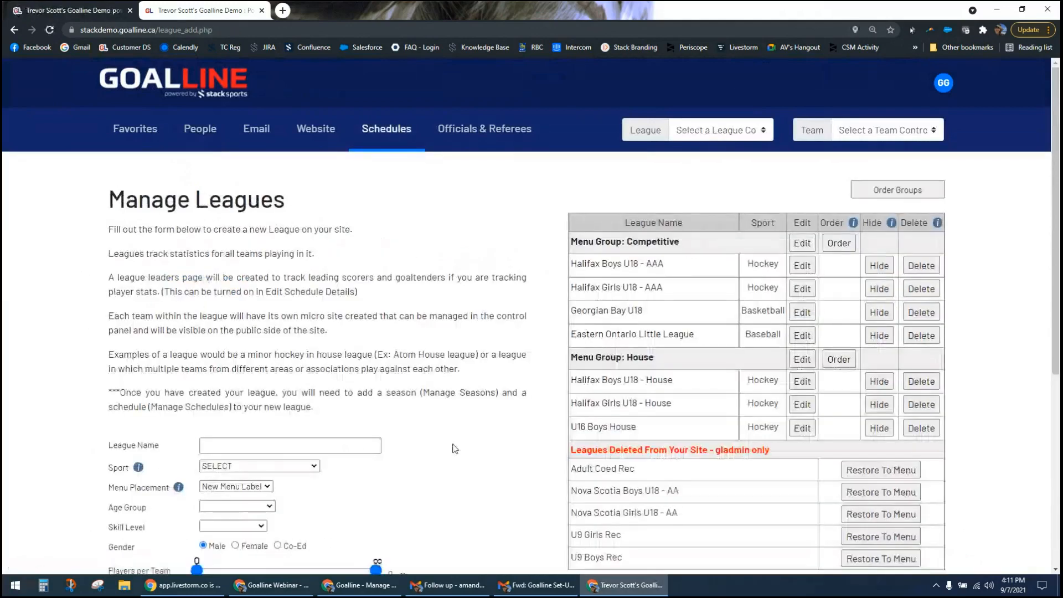
pyautogui.scroll(-1, 454, 449)
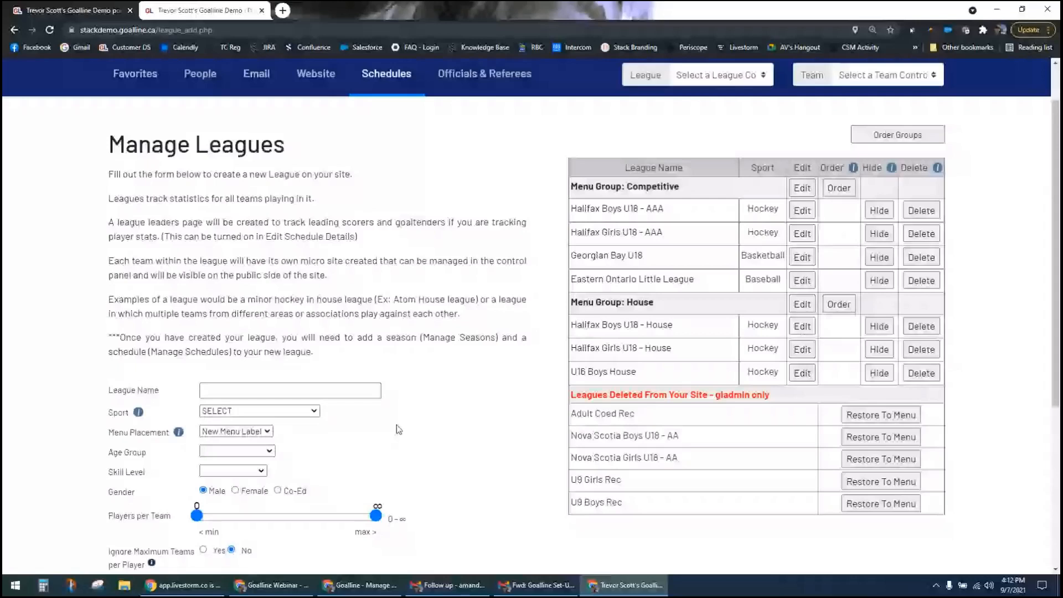
pyautogui.click(384, 81)
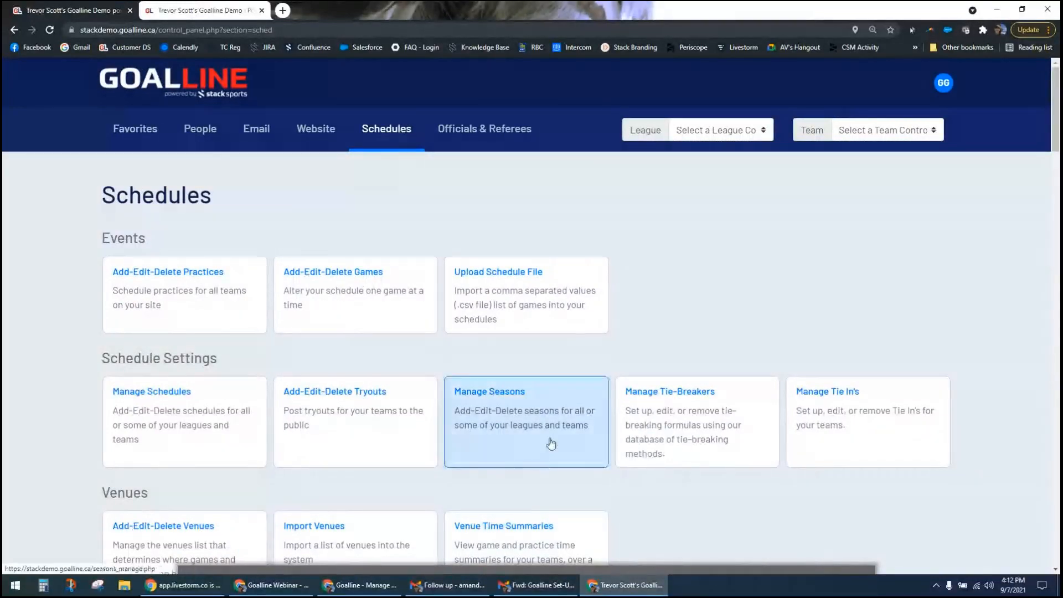
pyautogui.click(485, 418)
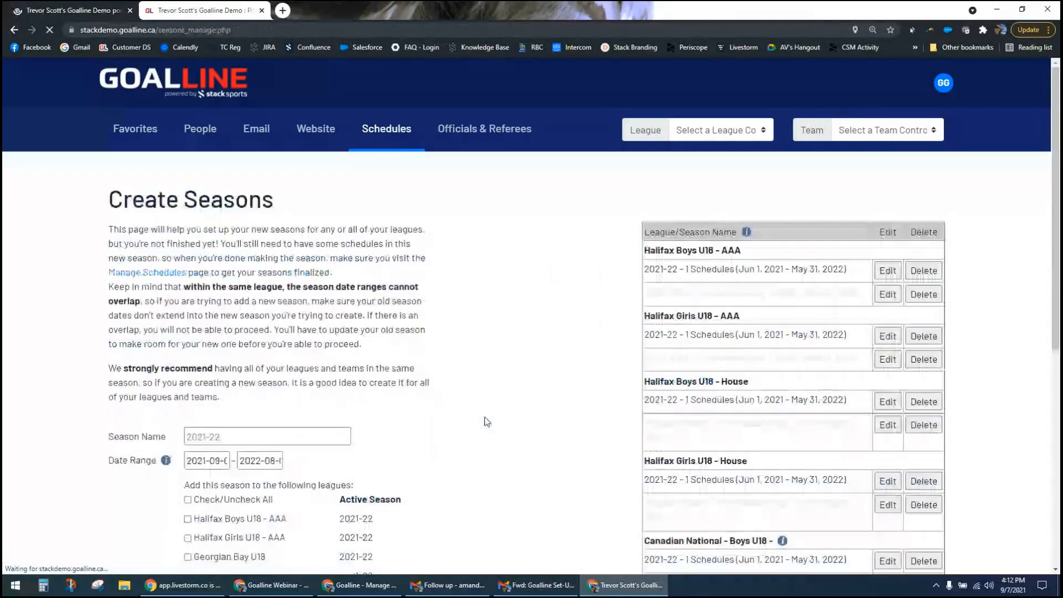
# - Name the new season 2021-22
pyautogui.scroll(-2, 221, 312)
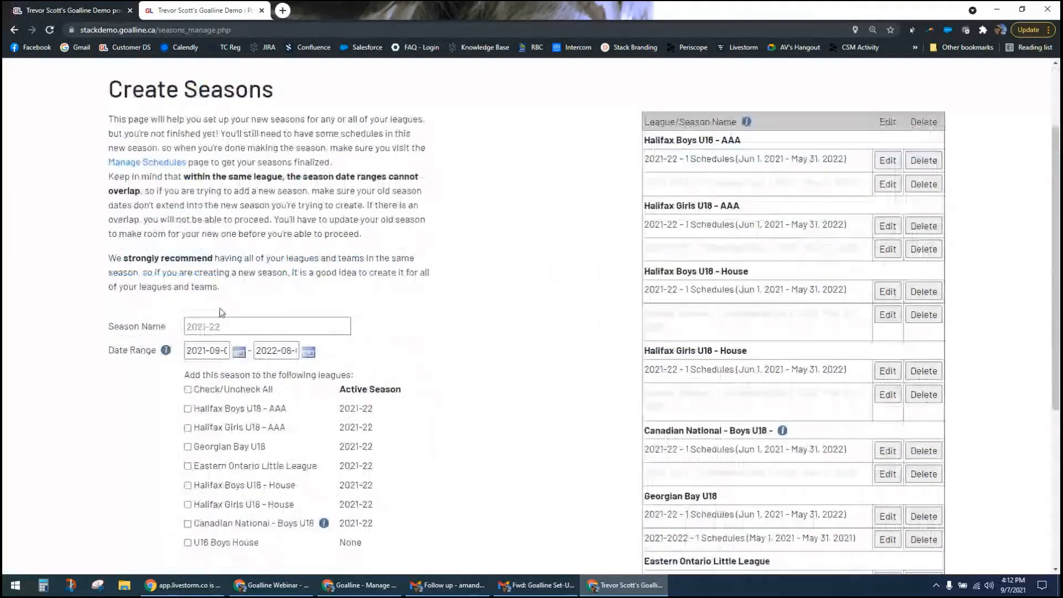
pyautogui.click(197, 325)
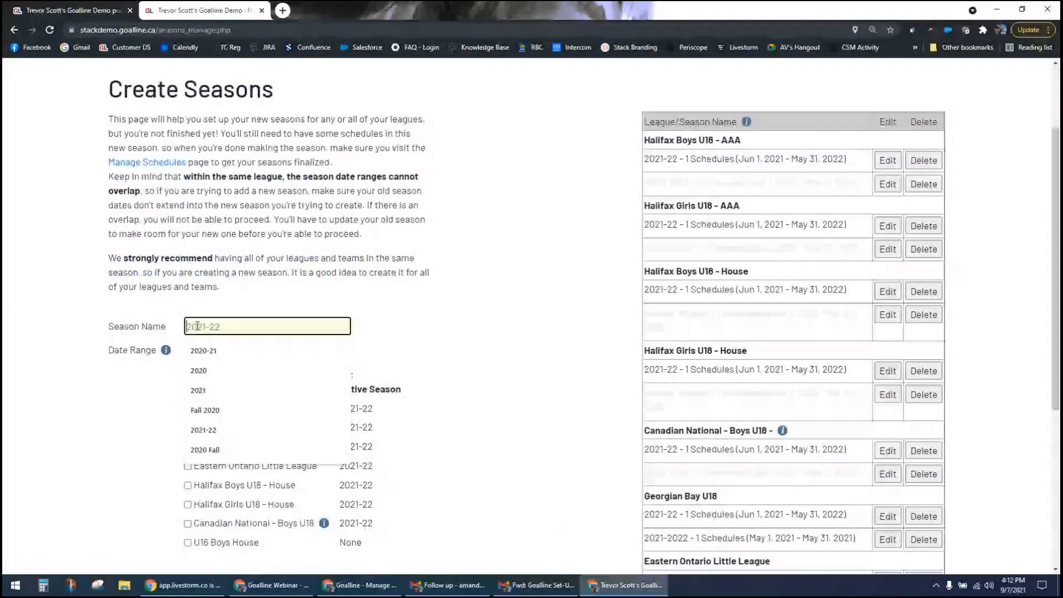
pyautogui.write('2021')
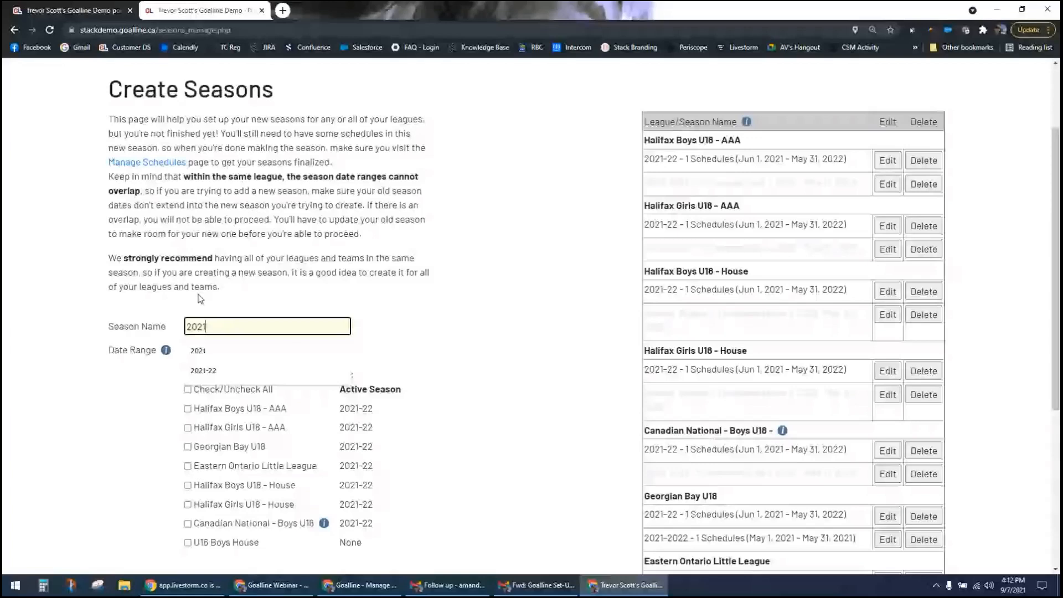
pyautogui.click(203, 370)
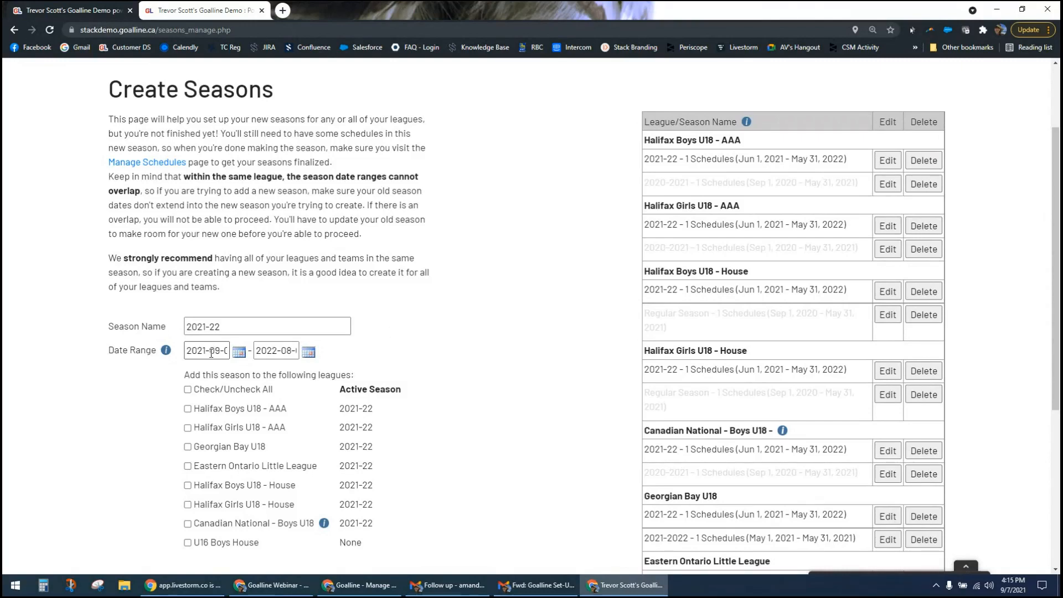
# - Compare the date range with the Halifax Girls U18 - House season, and set the new season's end date to 2022-05-31
pyautogui.click(261, 350)
pyautogui.moveTo(740, 374); pyautogui.dragTo(851, 374)
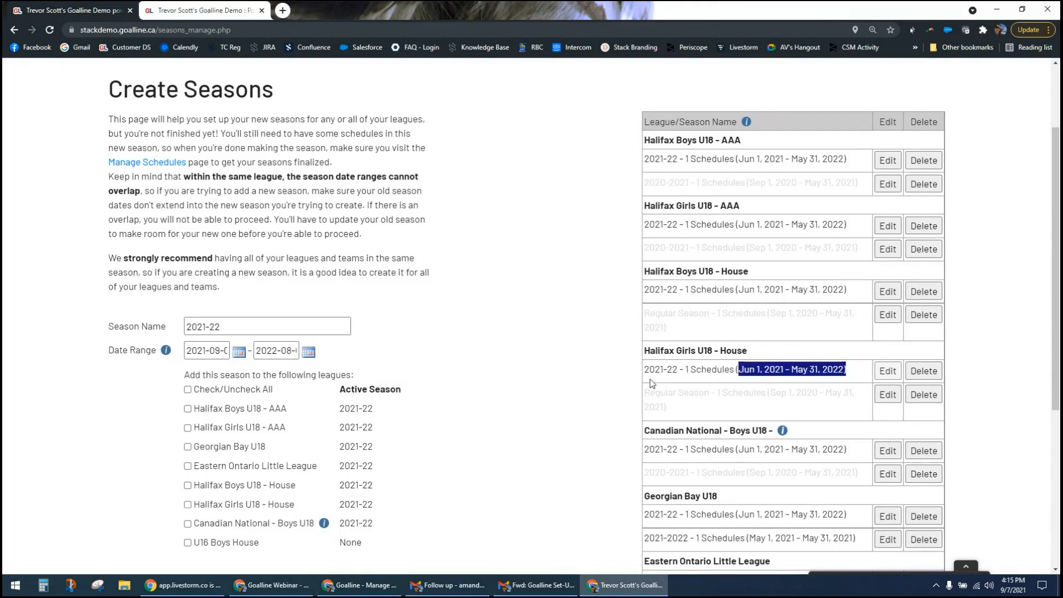
pyautogui.click(571, 388)
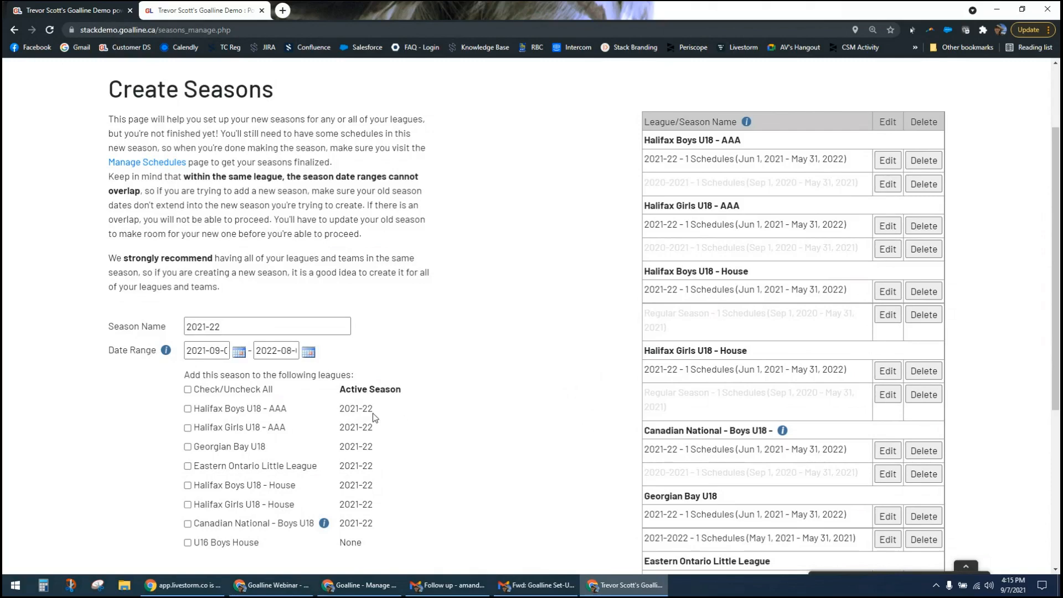
pyautogui.click(283, 350)
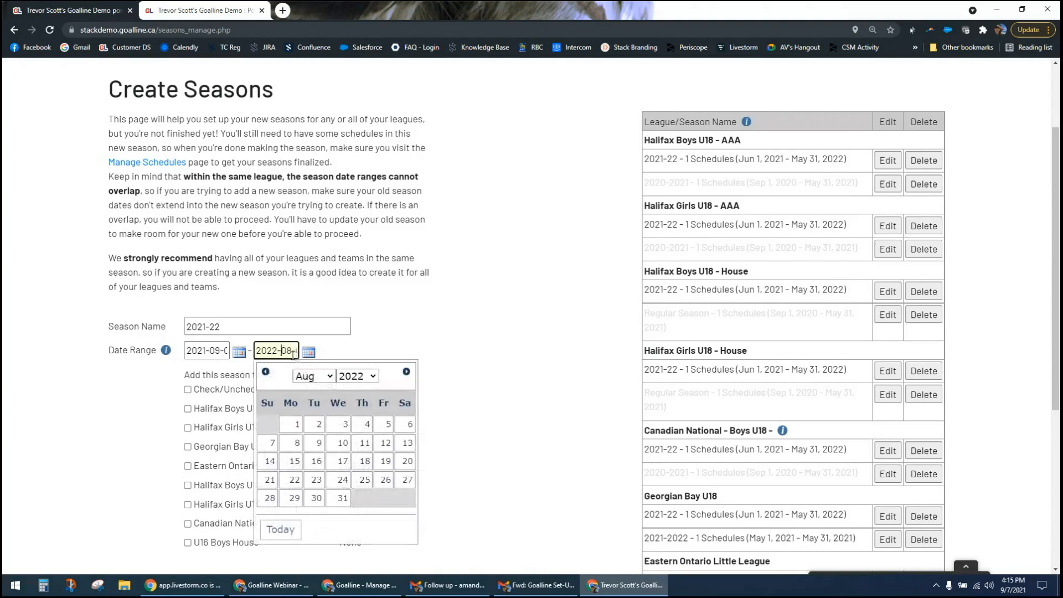
pyautogui.moveTo(289, 350); pyautogui.dragTo(299, 350)
pyautogui.write('5')
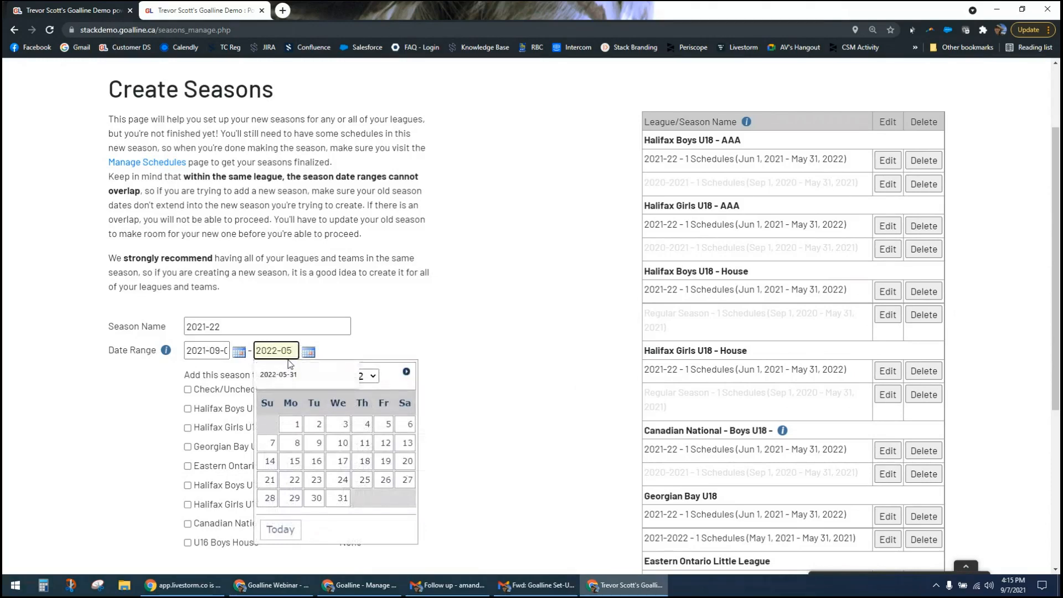
pyautogui.write('-31')
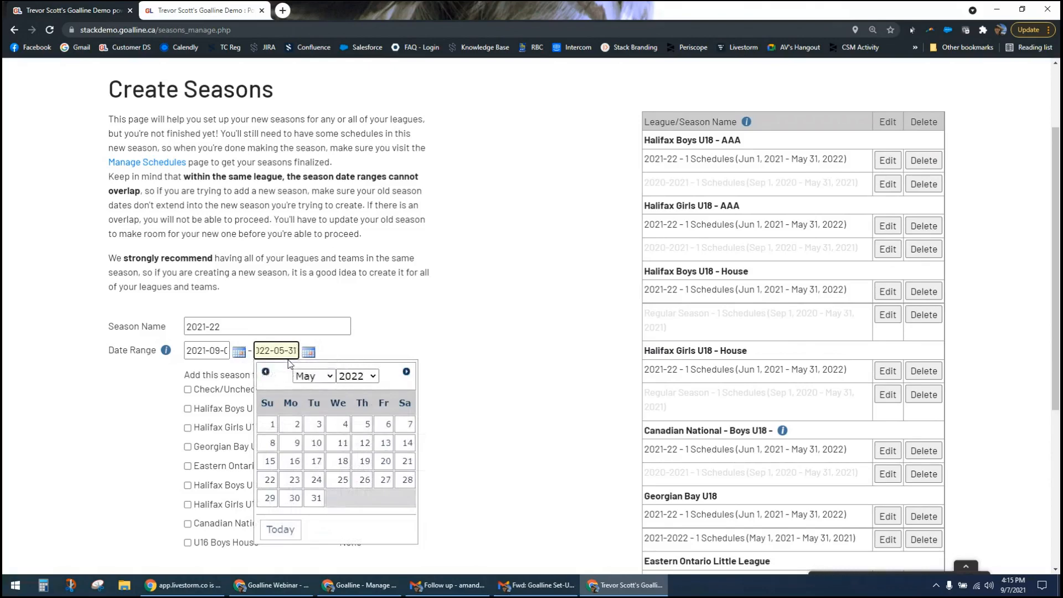
pyautogui.click(316, 499)
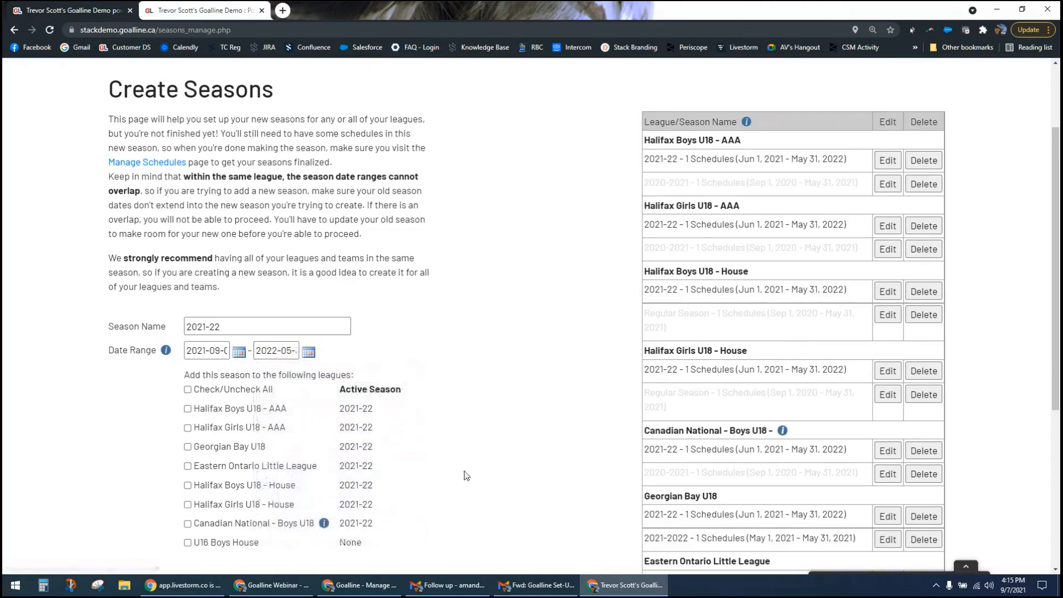
# - Assign the season to the U16 Boys House league only, and create the season
pyautogui.scroll(-1, 290, 391)
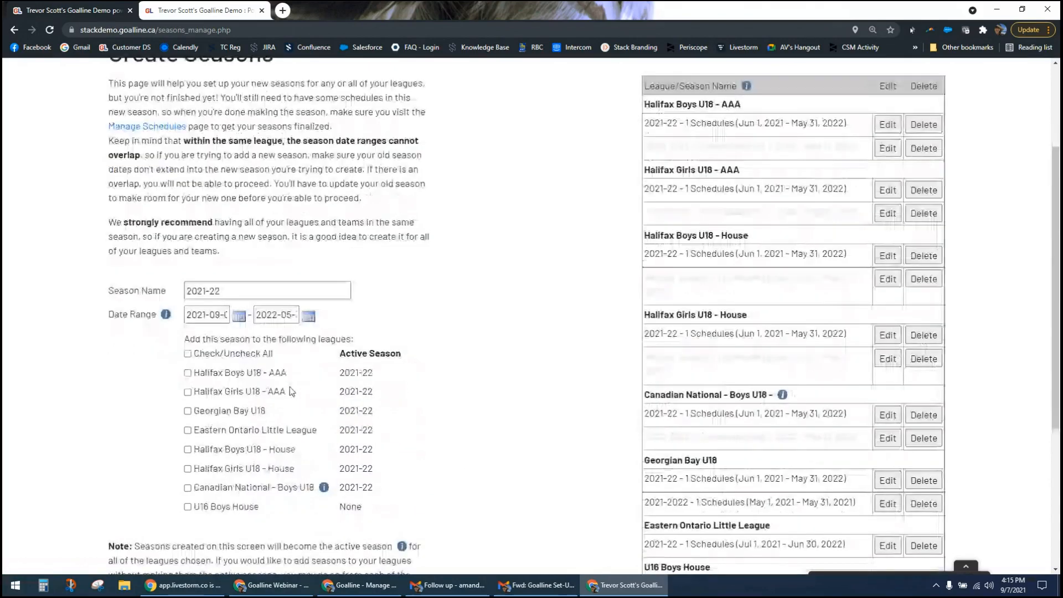
pyautogui.scroll(-3, 290, 386)
pyautogui.click(358, 378)
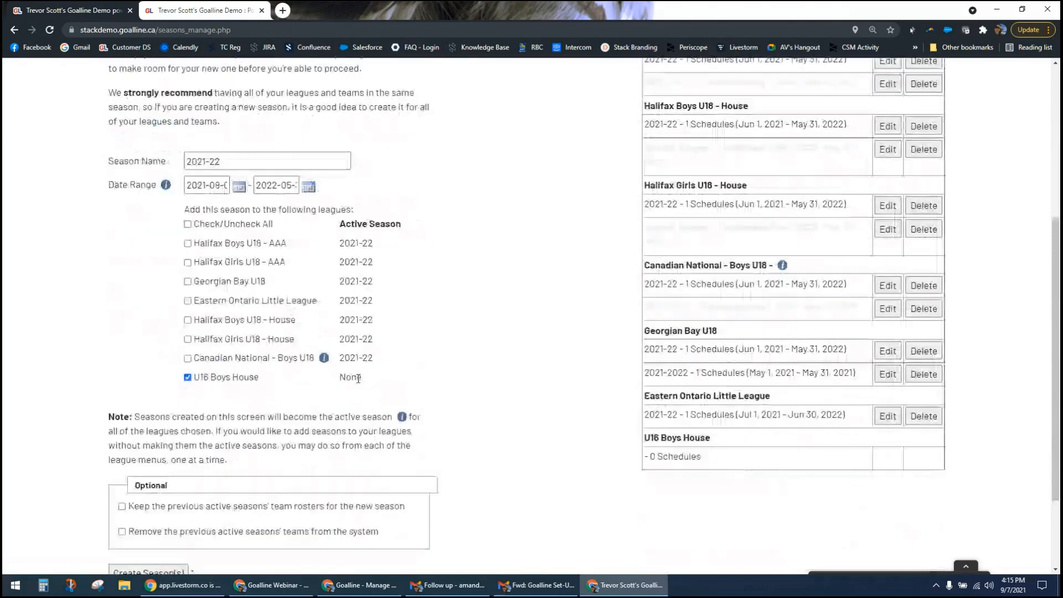
pyautogui.click(187, 224)
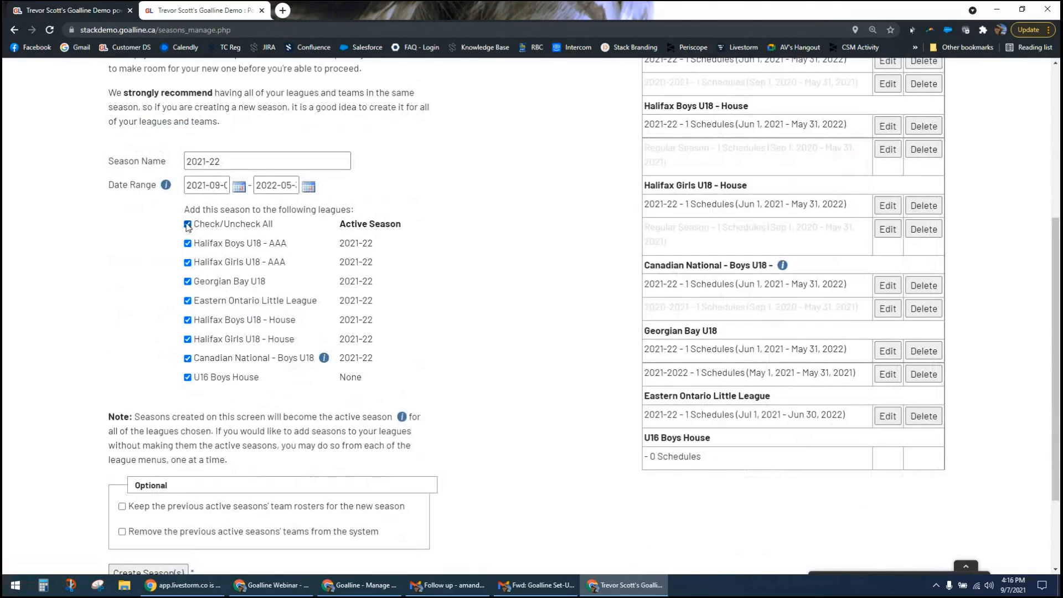
pyautogui.click(188, 224)
pyautogui.click(187, 377)
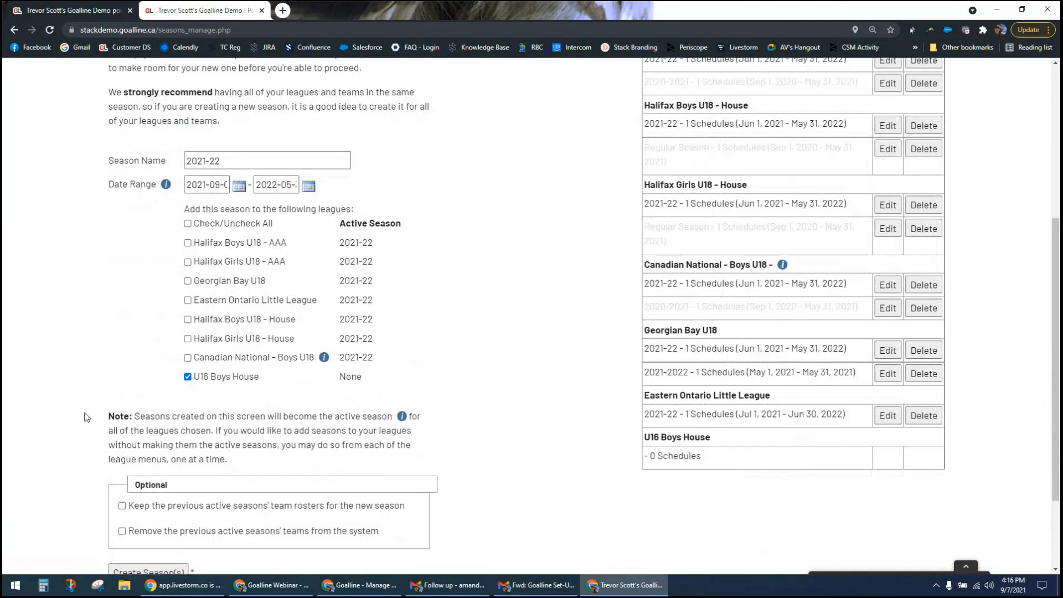
pyautogui.scroll(-1, 87, 417)
pyautogui.scroll(-2, 87, 417)
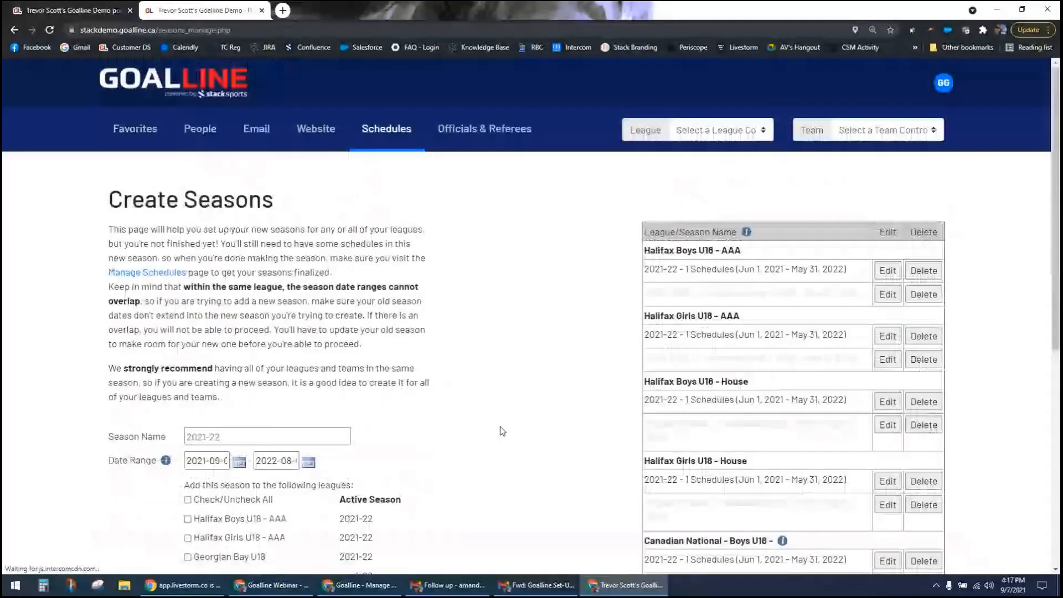
# - Try the options for removing the previous active seasons' teams and keeping their team rosters, and clear both
pyautogui.scroll(-5, 500, 426)
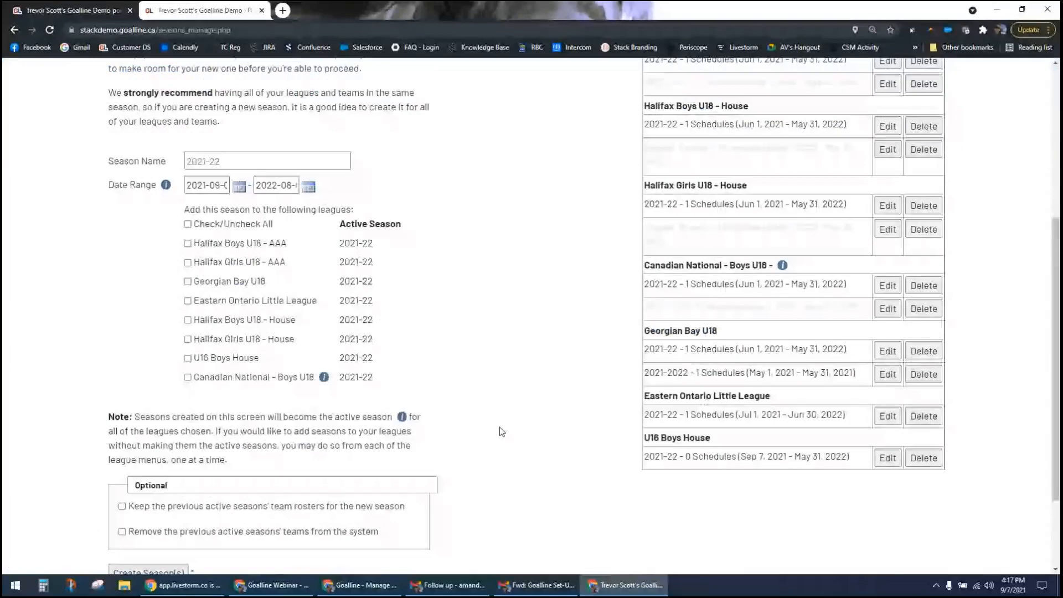
pyautogui.scroll(-2, 500, 431)
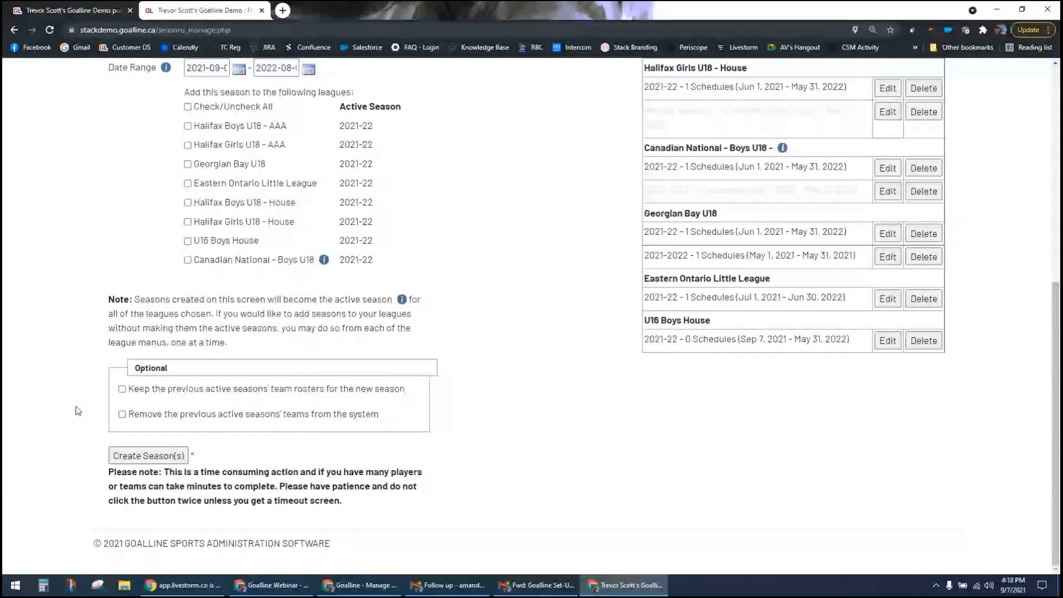
pyautogui.click(122, 415)
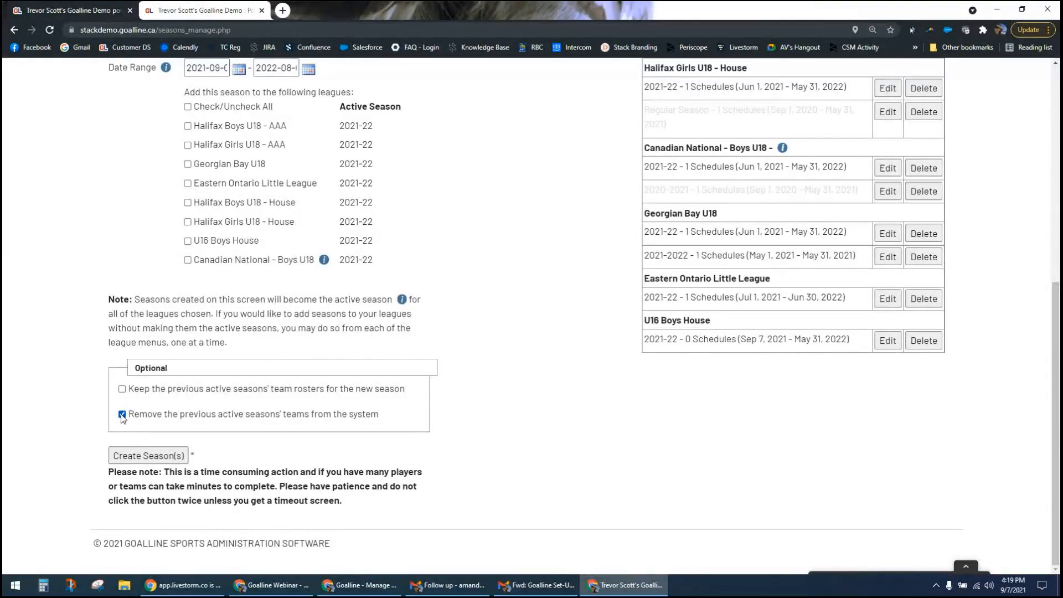
pyautogui.click(122, 414)
pyautogui.moveTo(129, 390); pyautogui.dragTo(406, 393)
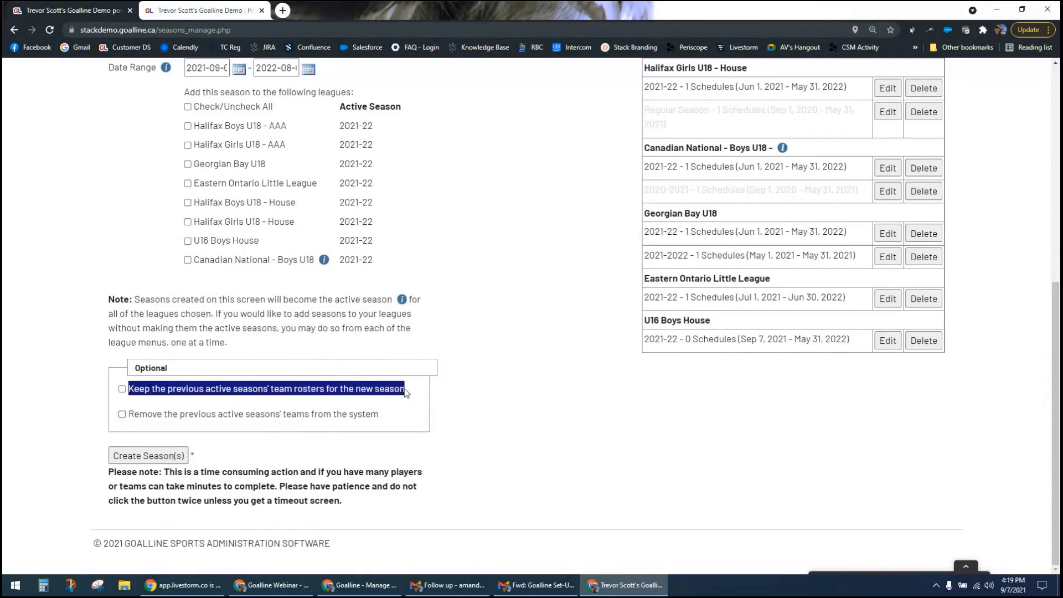
pyautogui.click(489, 397)
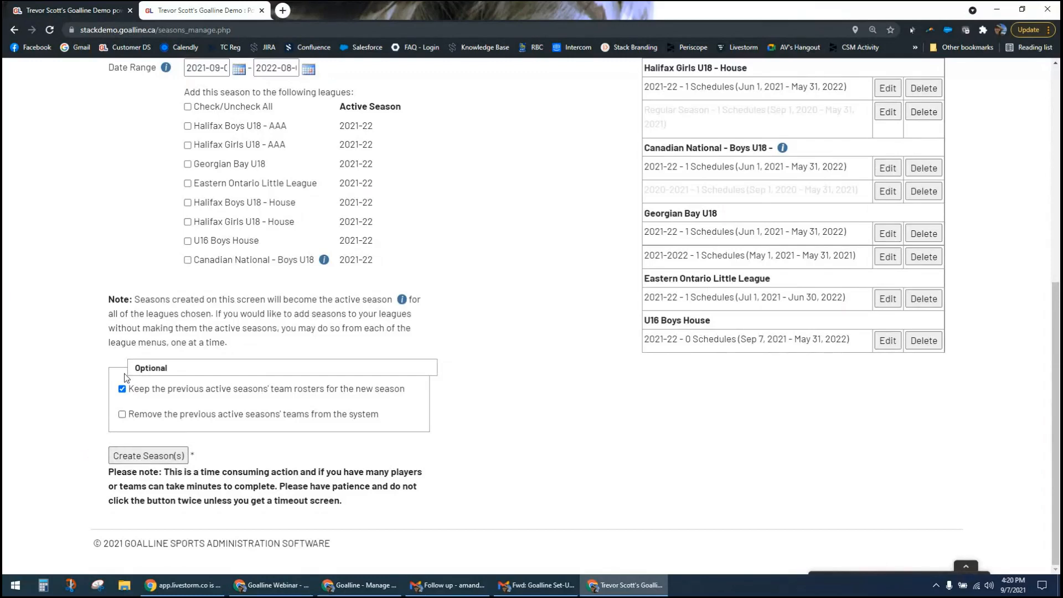
pyautogui.click(122, 389)
# - Try selecting all leagues for a season, and only Halifax Boys and Girls U18 - AAA with the previous team rosters kept
pyautogui.click(187, 107)
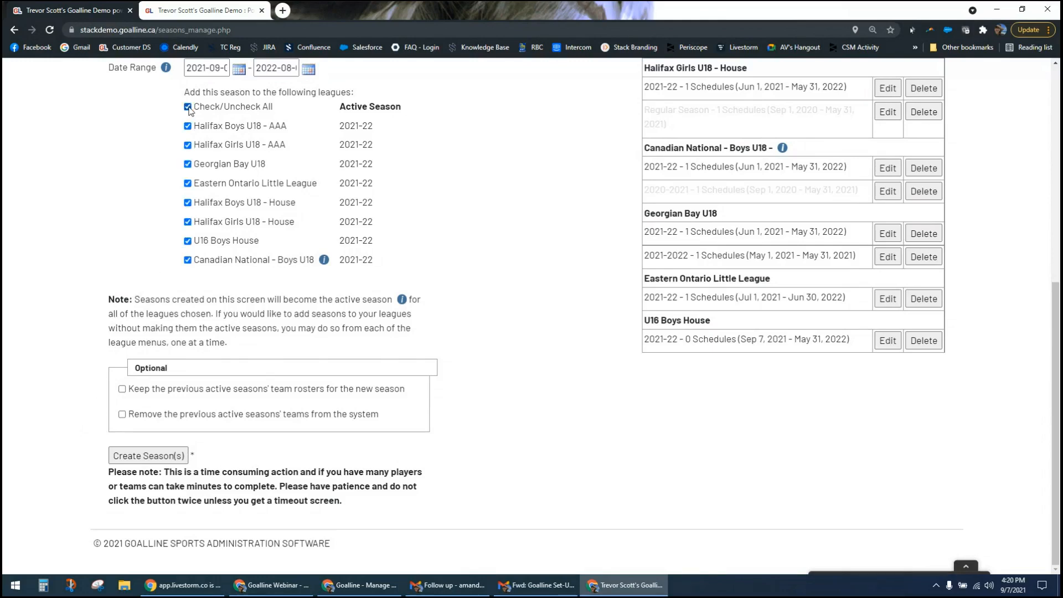
pyautogui.click(188, 107)
pyautogui.click(188, 126)
pyautogui.click(188, 145)
pyautogui.click(122, 389)
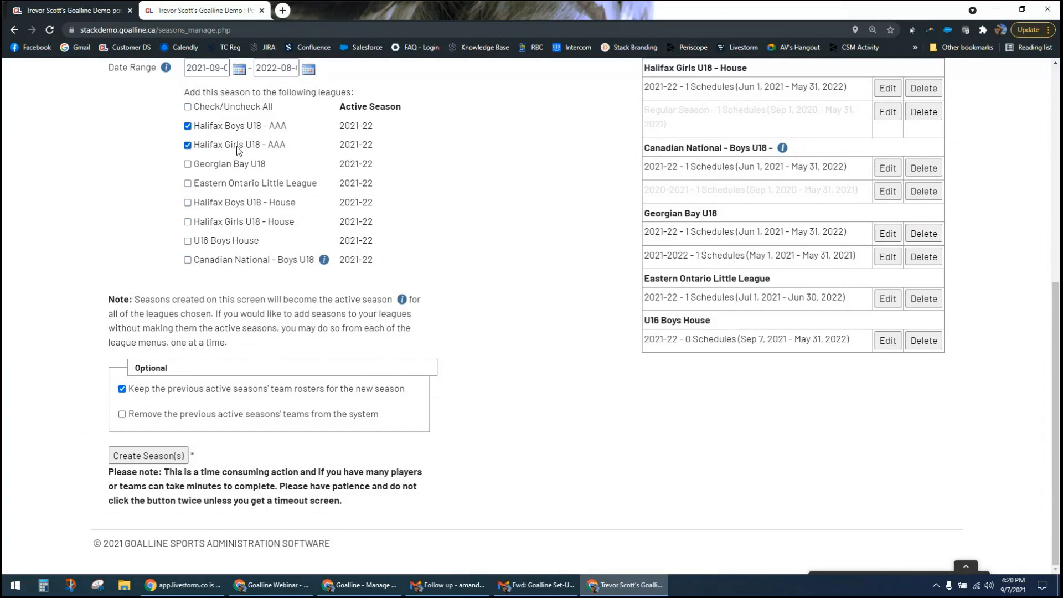
pyautogui.click(188, 126)
# - Review the season creation instructions, the form fields and the suggested season names
pyautogui.scroll(3, 80, 447)
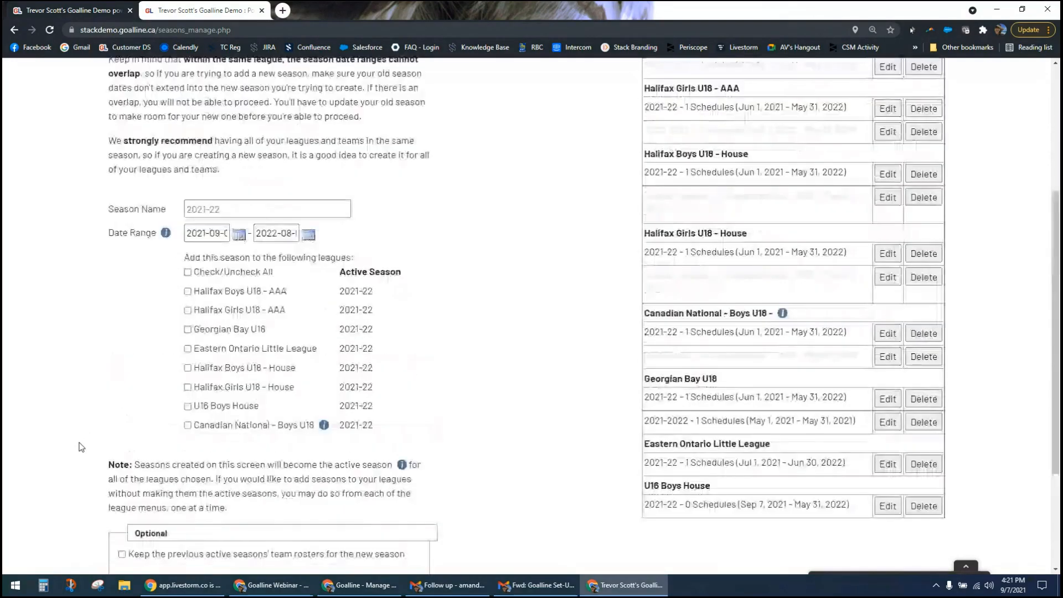
pyautogui.scroll(1, 80, 447)
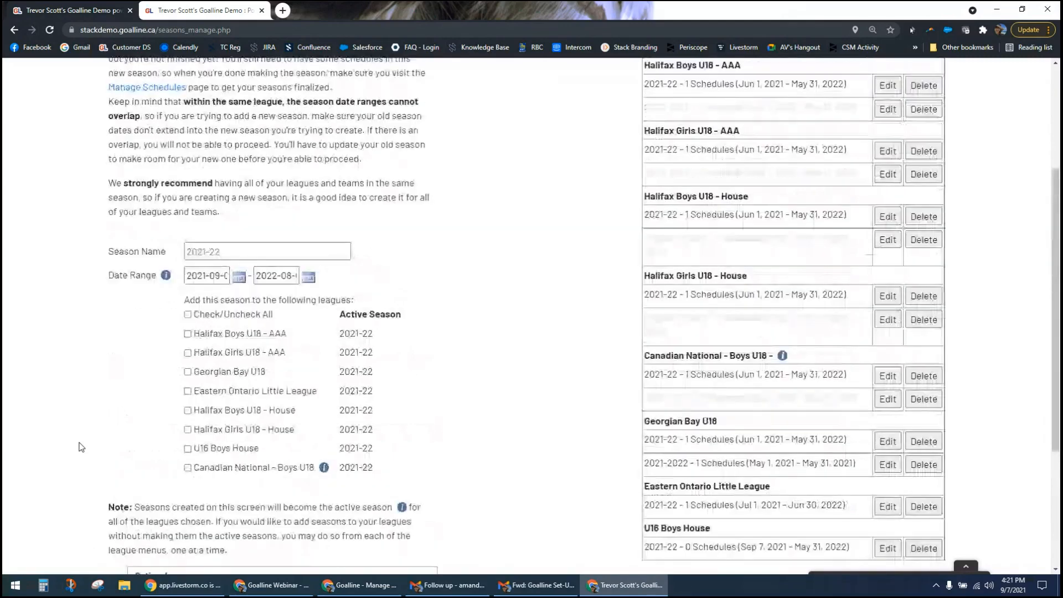
pyautogui.scroll(1, 81, 447)
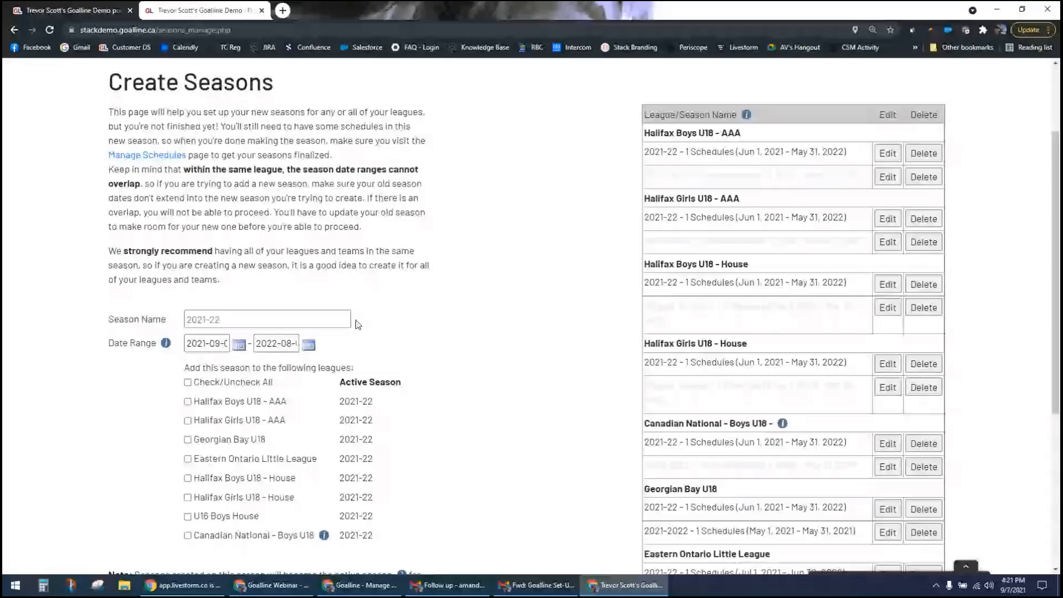
pyautogui.scroll(1, 358, 324)
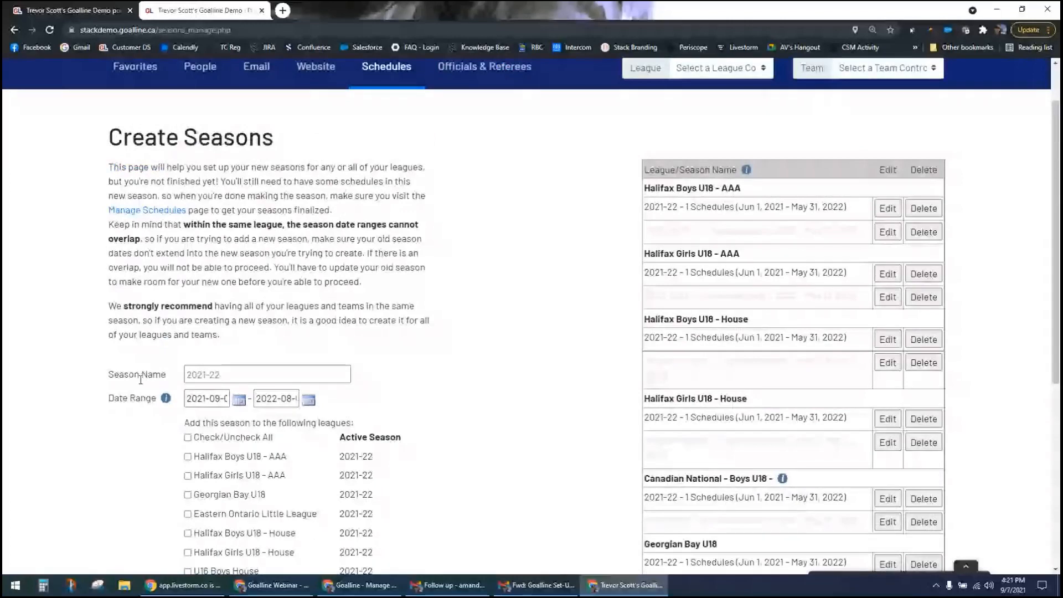
pyautogui.click(248, 368)
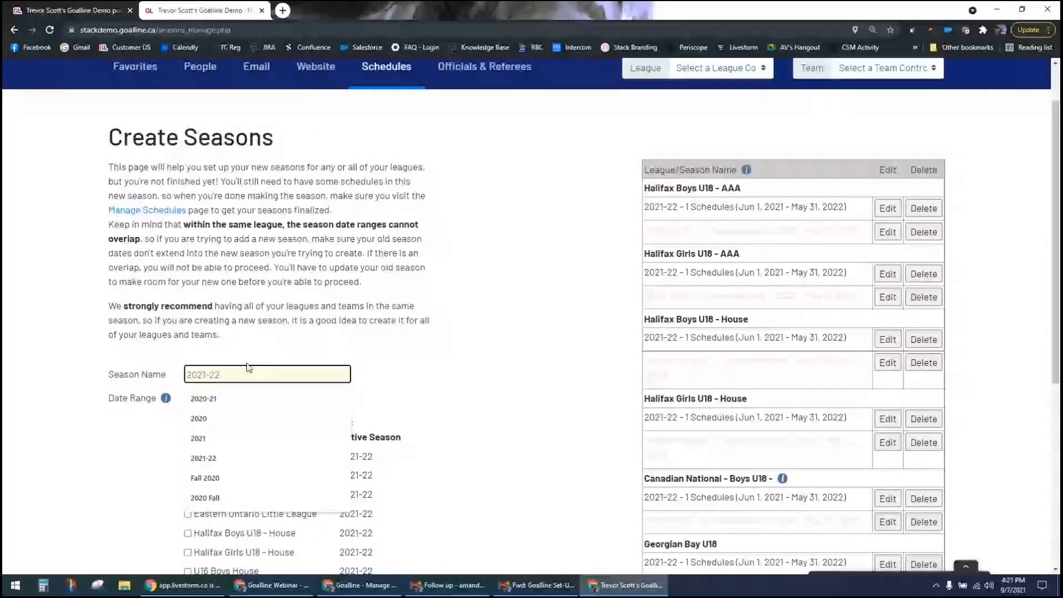
pyautogui.click(459, 288)
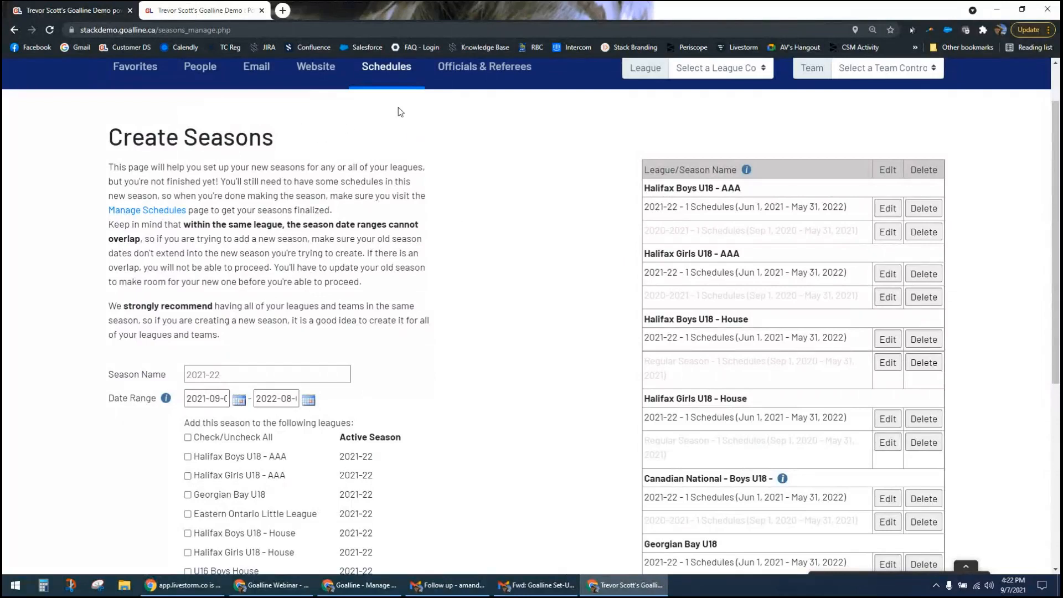
# - Go to the schedule management page and name the new schedule Regular Season
pyautogui.click(391, 76)
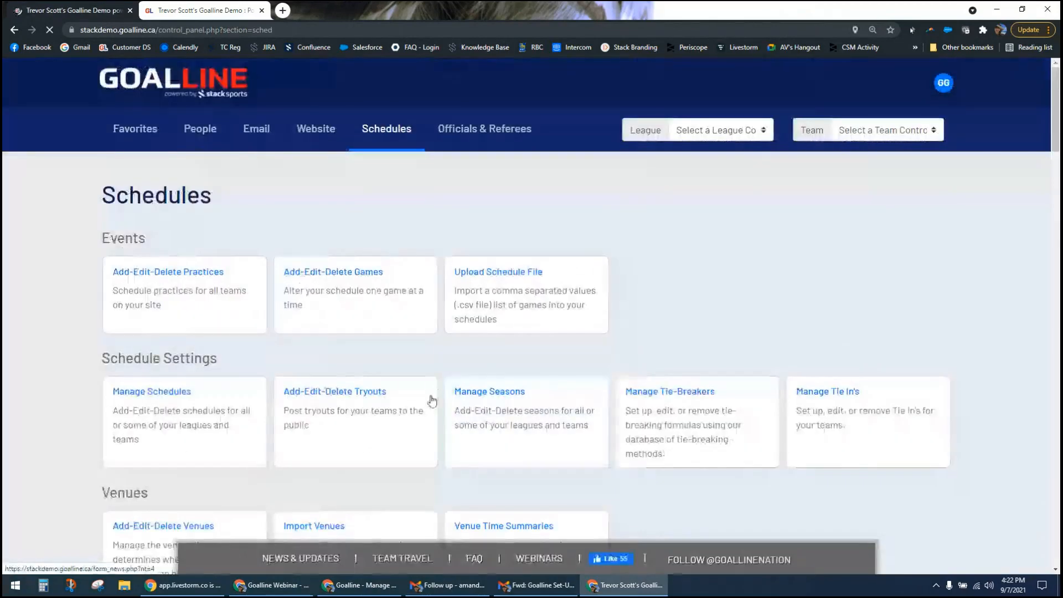
pyautogui.click(176, 397)
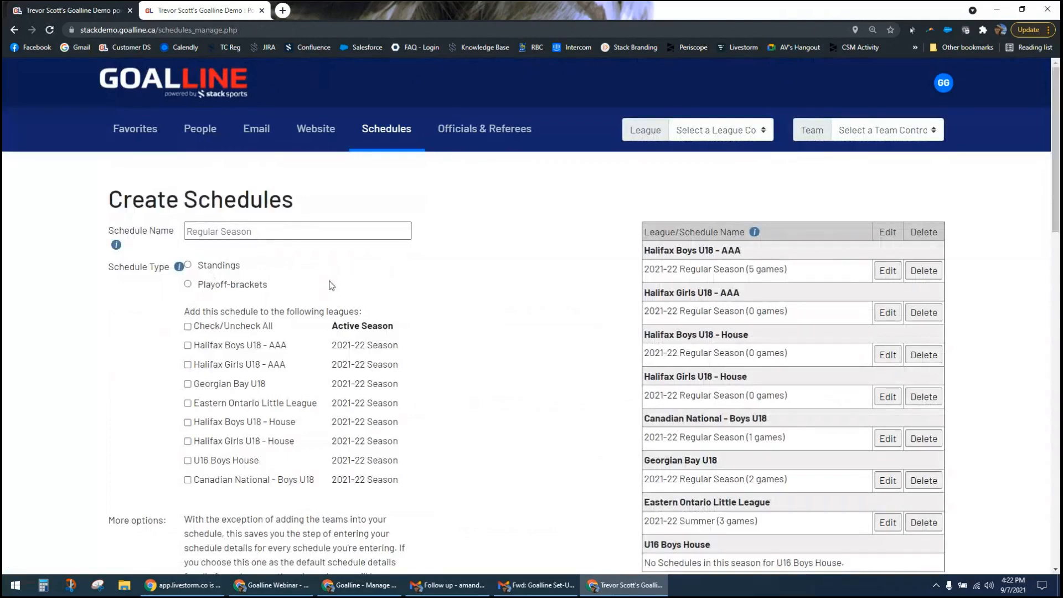
pyautogui.click(248, 233)
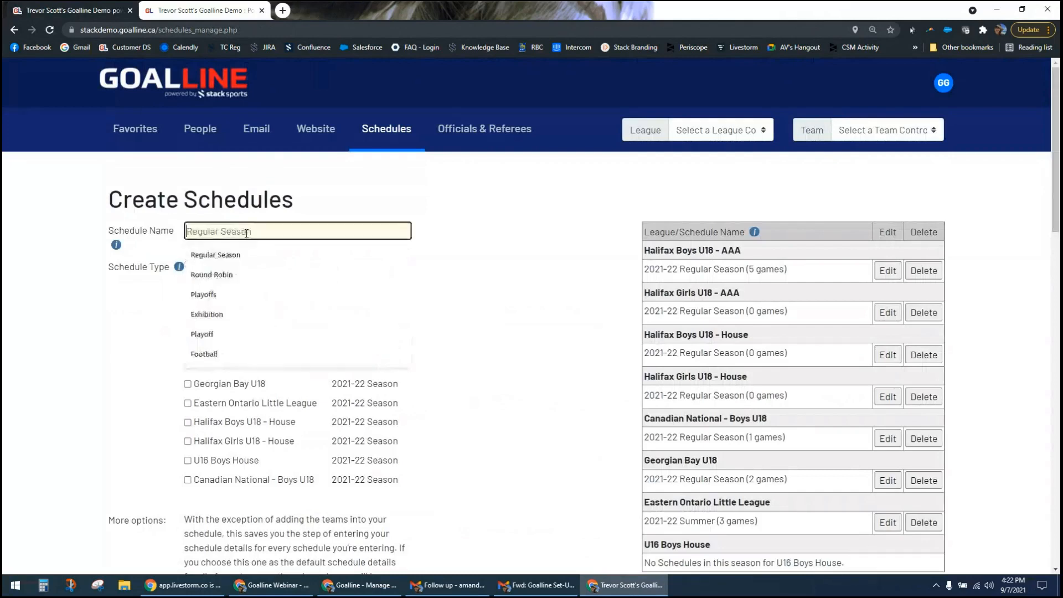
pyautogui.click(233, 257)
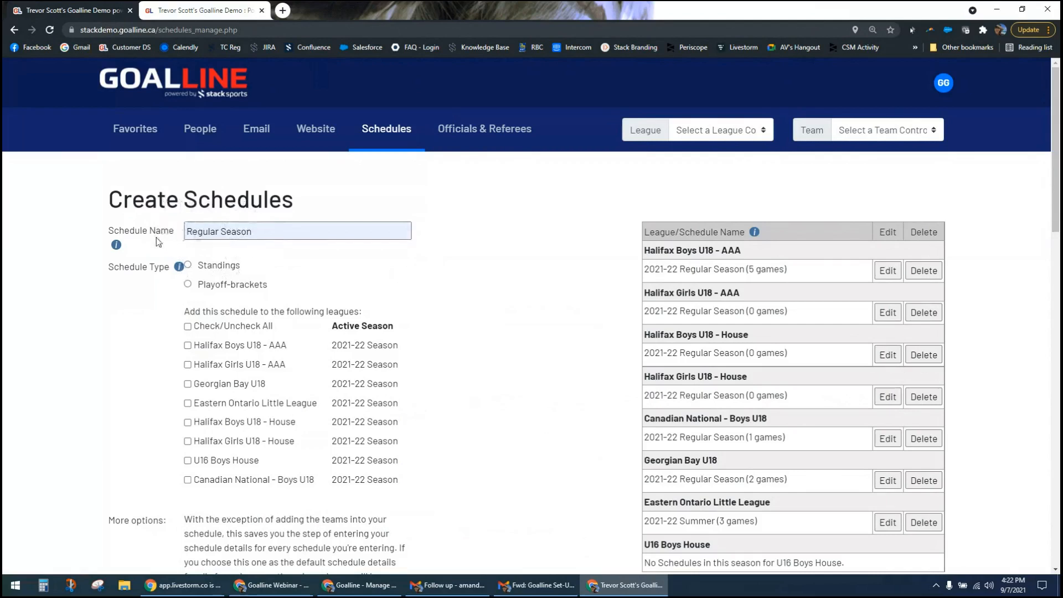
# - Set the schedule type to Standings and add the schedule to all leagues
pyautogui.click(207, 271)
pyautogui.click(237, 289)
pyautogui.click(216, 268)
pyautogui.click(187, 326)
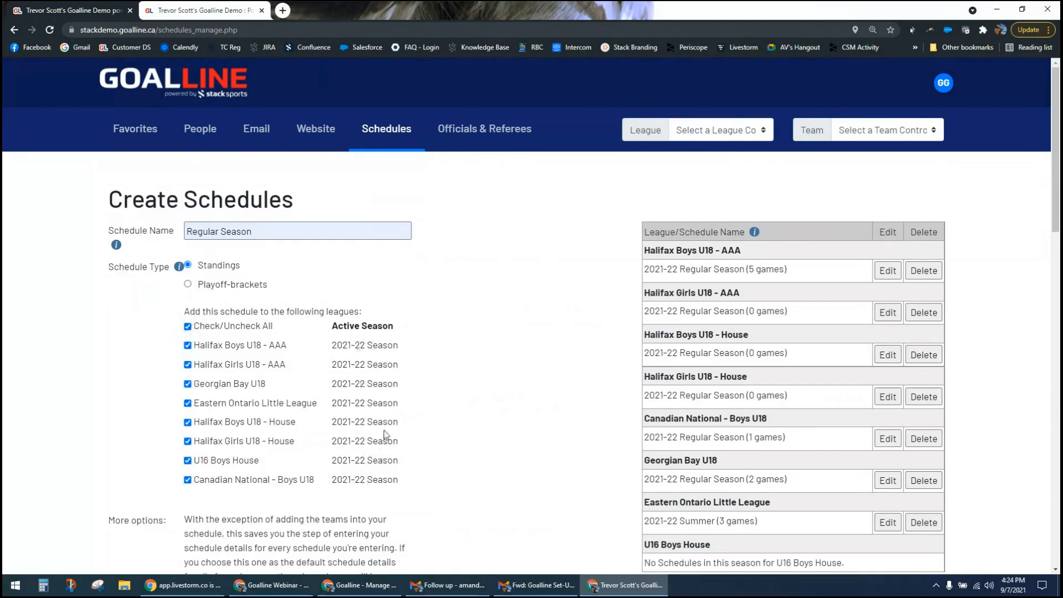
# - Examine the leagues' active seasons and the display settings for activating the schedule and publishing it with its standings
pyautogui.moveTo(365, 345); pyautogui.dragTo(403, 349)
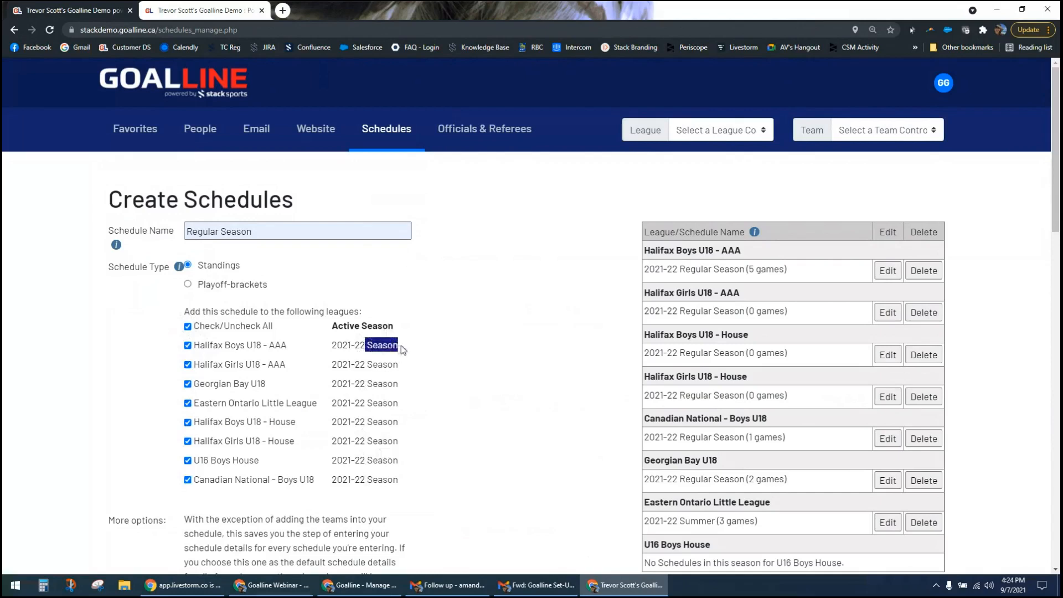
pyautogui.click(394, 349)
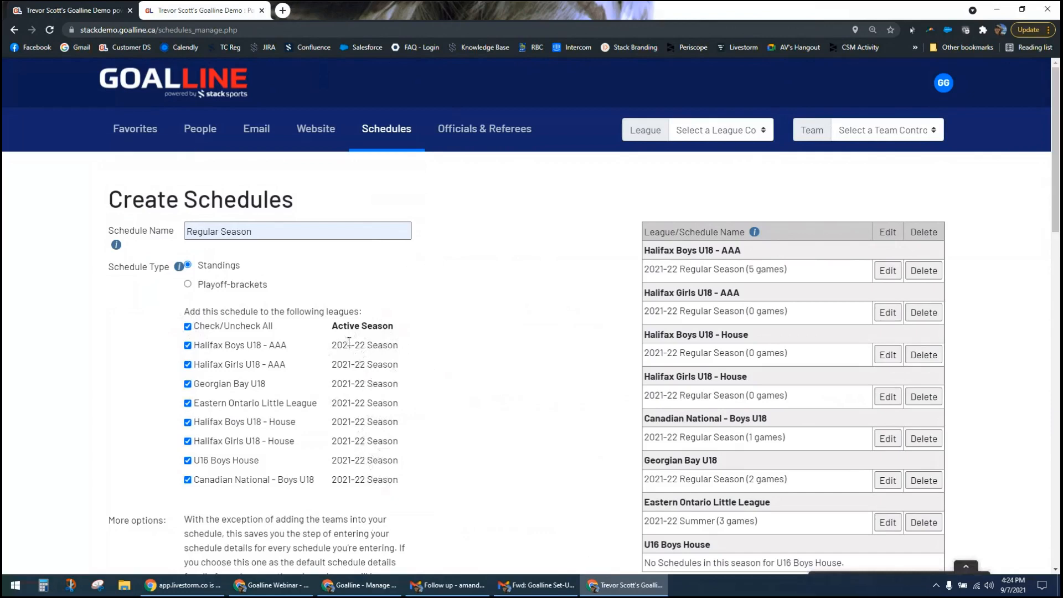
pyautogui.moveTo(340, 345); pyautogui.dragTo(364, 346)
pyautogui.click(405, 363)
pyautogui.scroll(-1, 113, 488)
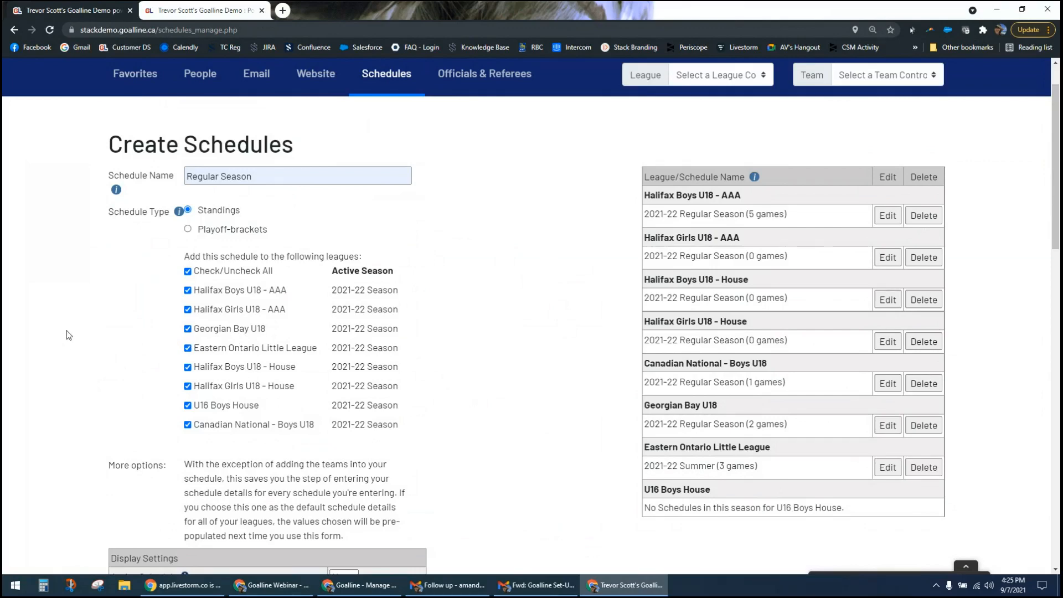
pyautogui.scroll(-1, 65, 384)
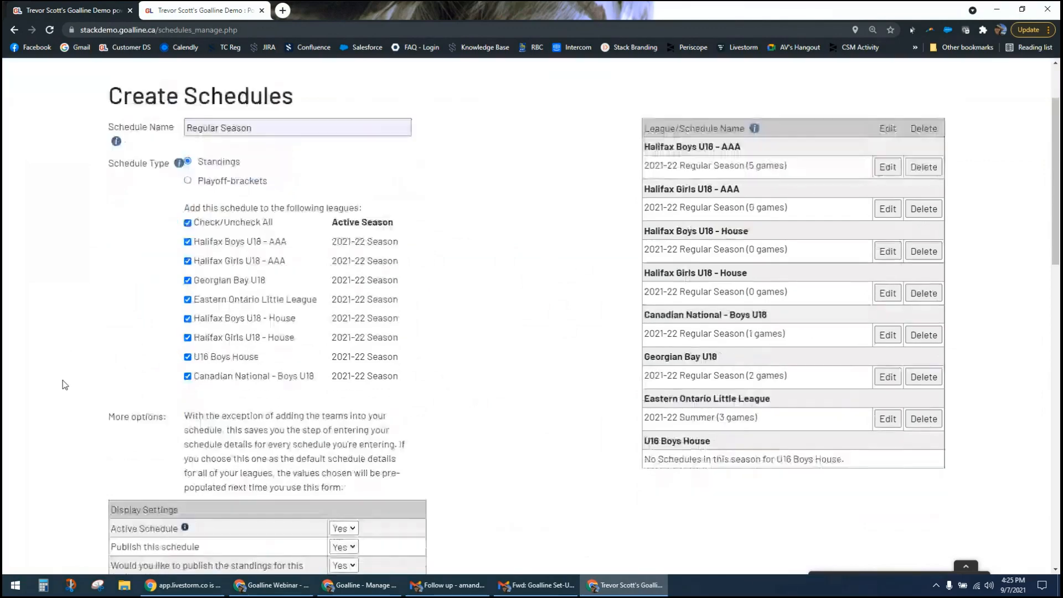
pyautogui.scroll(-1, 65, 386)
pyautogui.scroll(-3, 64, 390)
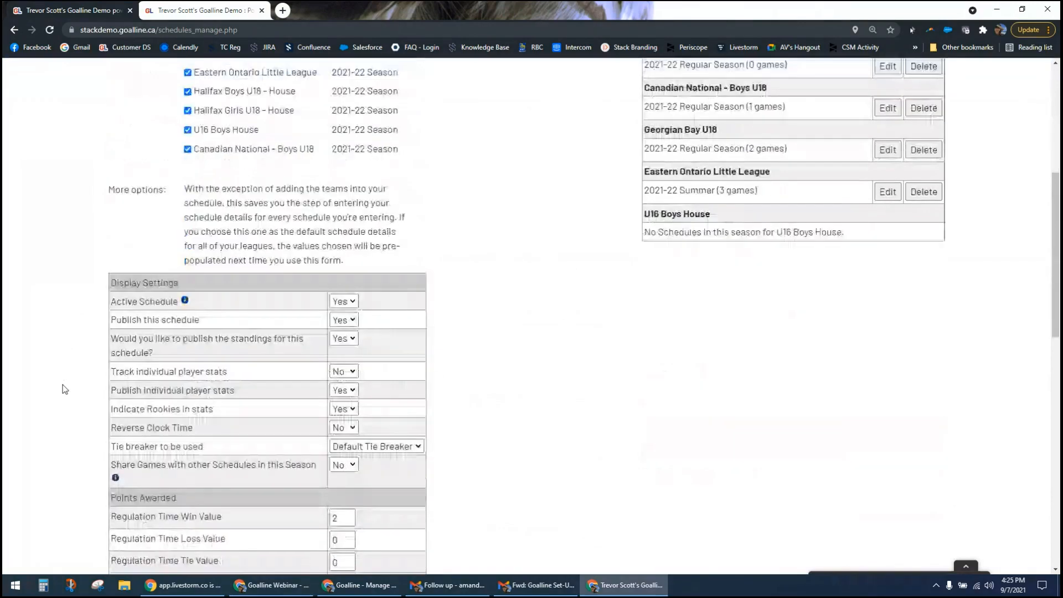
pyautogui.scroll(-2, 64, 389)
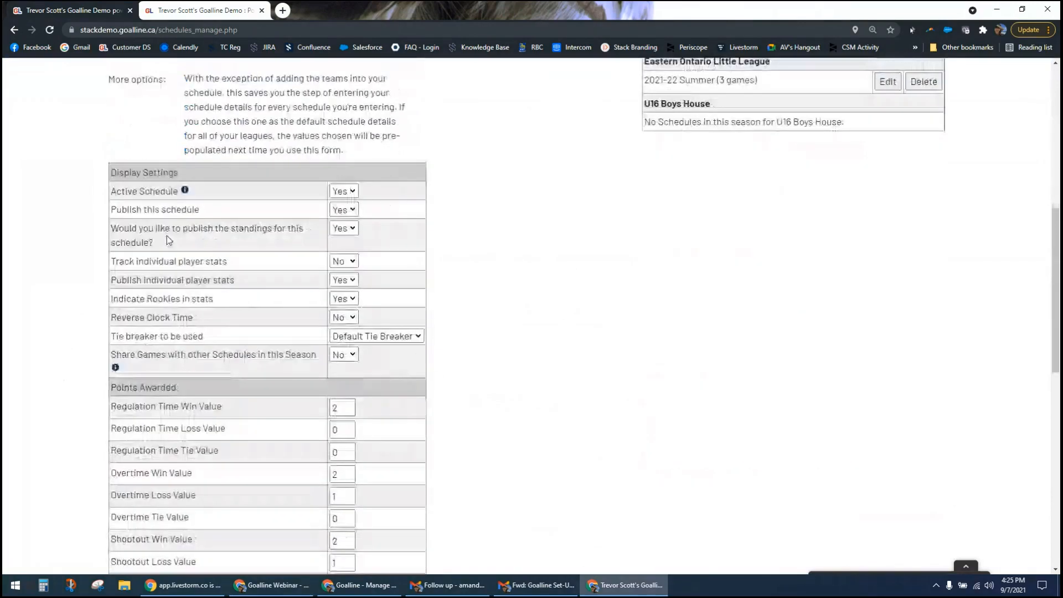
pyautogui.moveTo(121, 192); pyautogui.dragTo(147, 210)
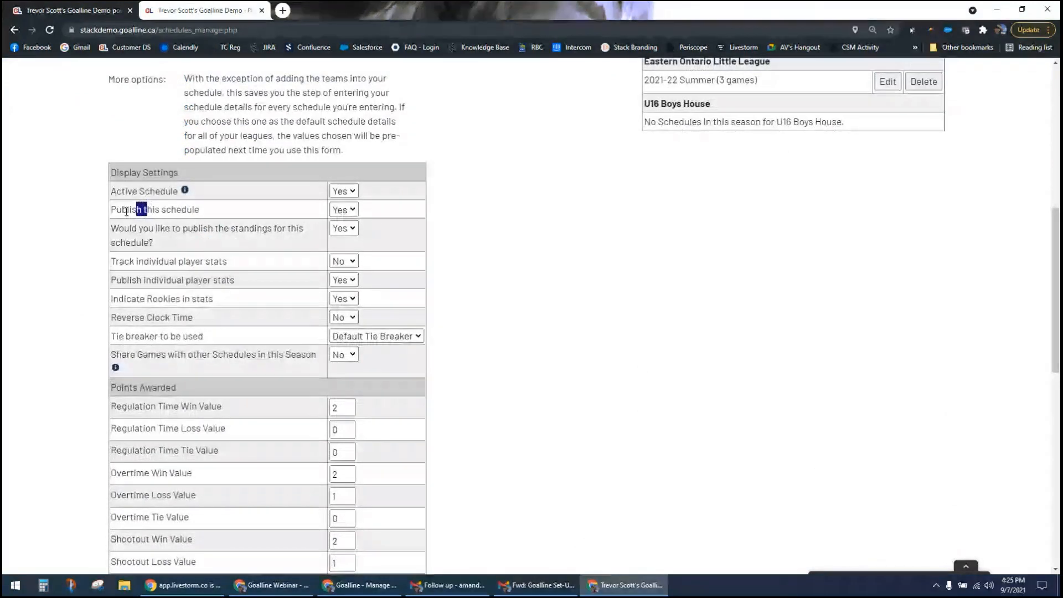
pyautogui.click(104, 217)
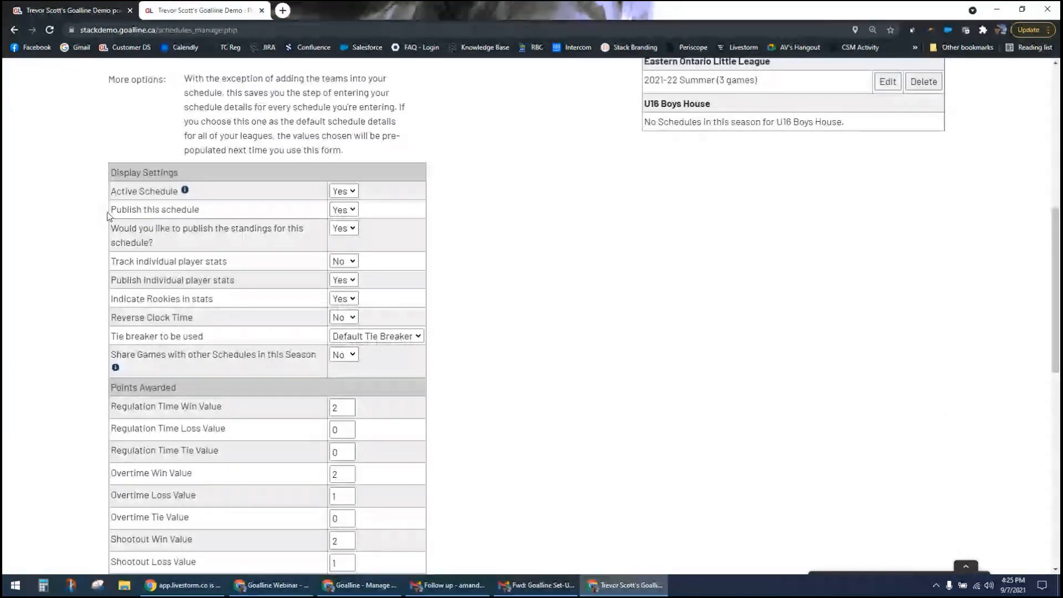
pyautogui.moveTo(165, 228); pyautogui.dragTo(434, 244)
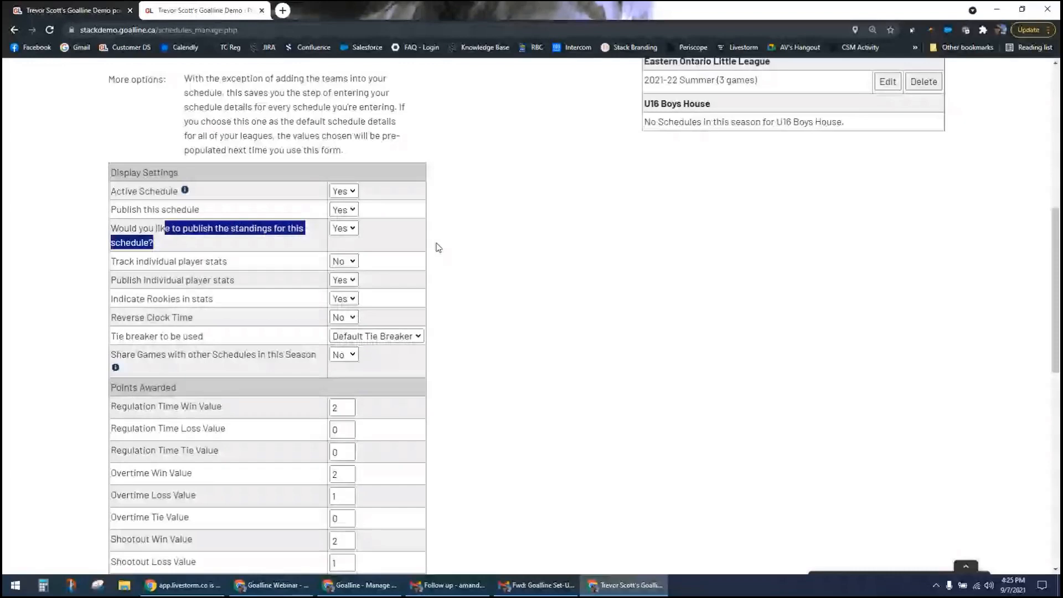
pyautogui.click(435, 247)
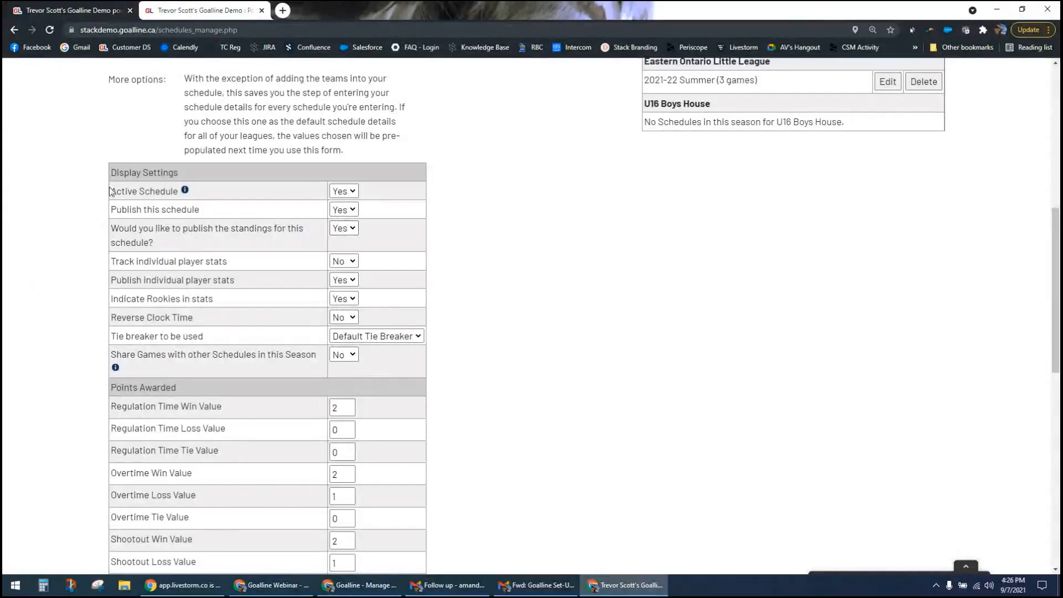
pyautogui.scroll(2, 76, 258)
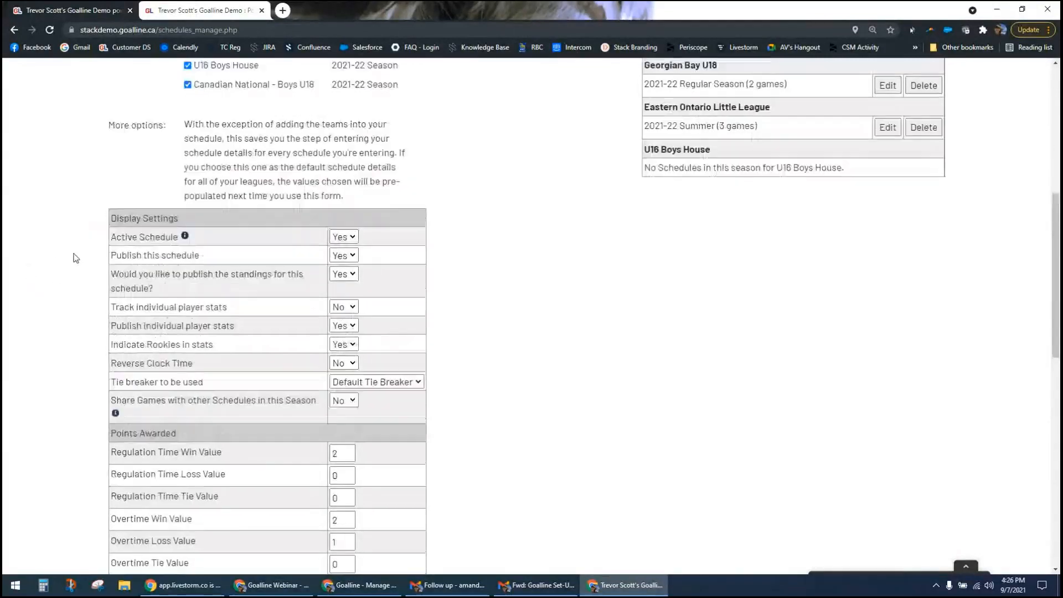
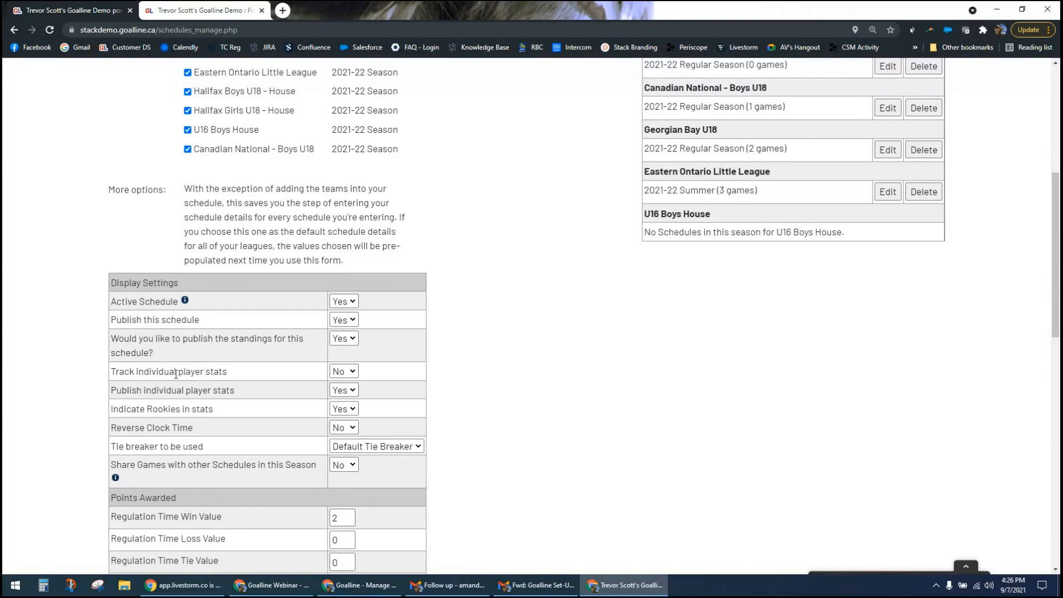
# - Turn on tracking of individual player stats for the new schedule
pyautogui.moveTo(135, 372); pyautogui.dragTo(218, 371)
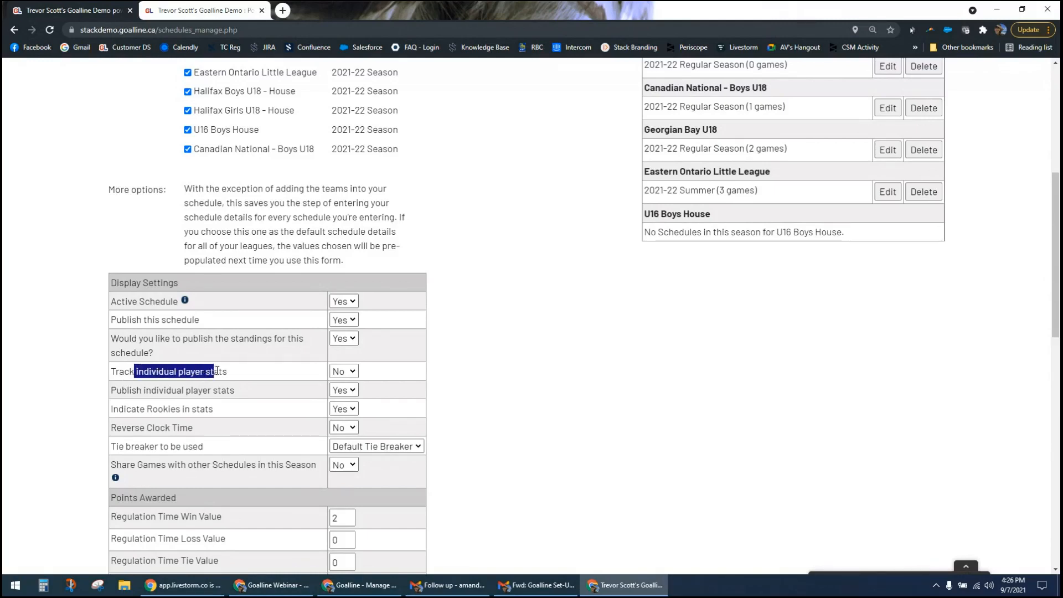
pyautogui.click(220, 371)
pyautogui.click(343, 372)
pyautogui.click(348, 385)
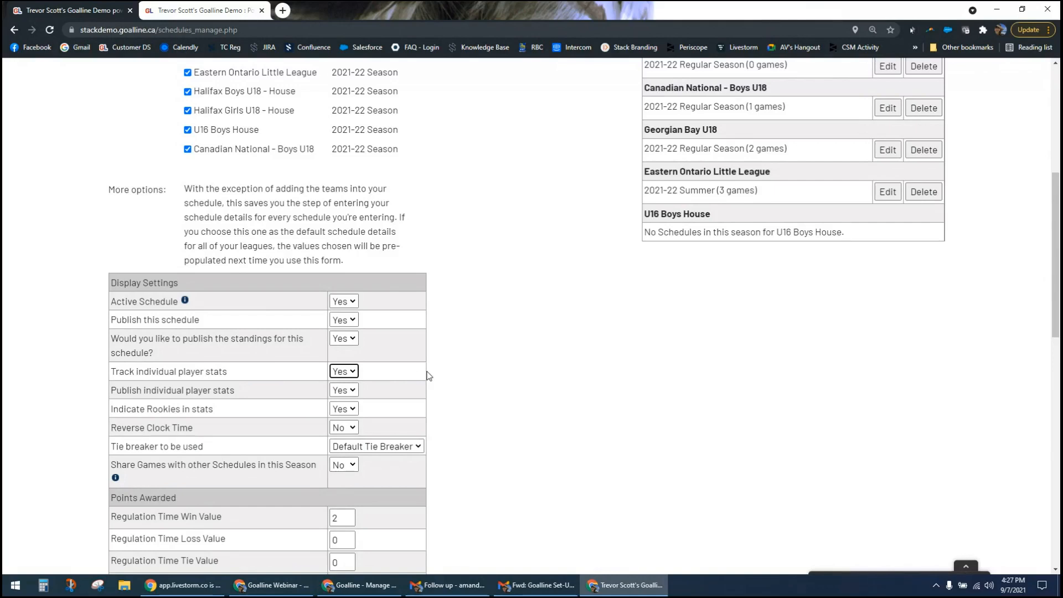
# - Try setting the publishing of individual player stats to No, and set it back to Yes
pyautogui.moveTo(176, 390); pyautogui.dragTo(222, 390)
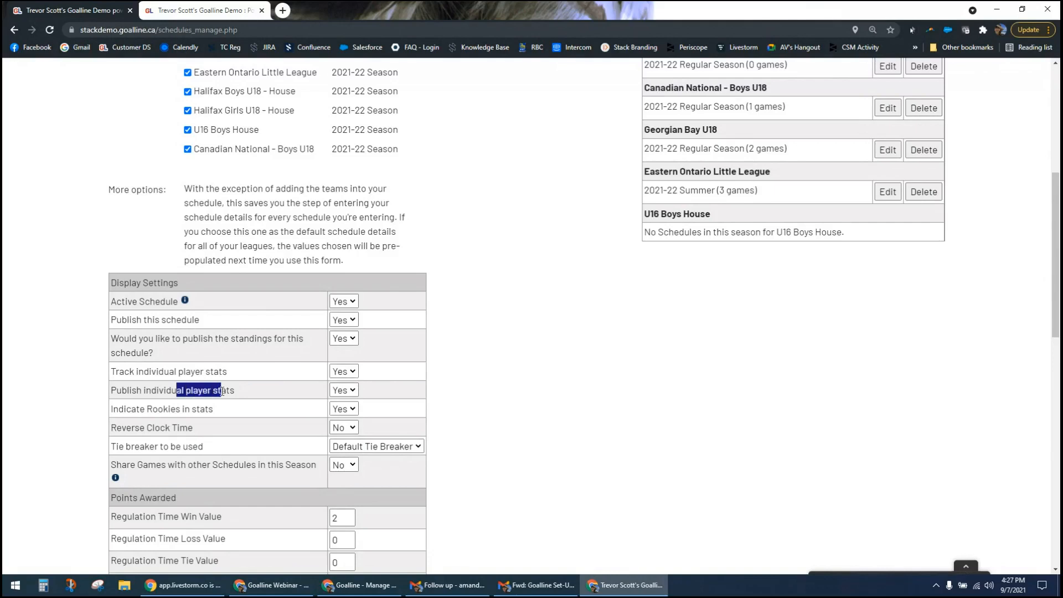
pyautogui.click(229, 391)
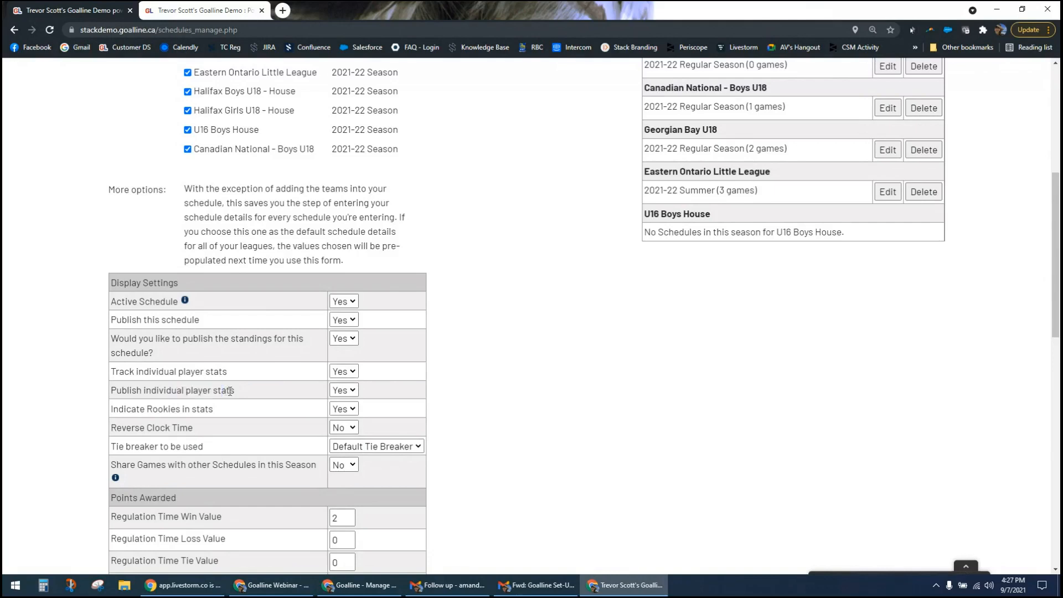
pyautogui.click(349, 391)
pyautogui.click(347, 416)
pyautogui.click(354, 389)
pyautogui.click(348, 411)
pyautogui.moveTo(129, 372); pyautogui.dragTo(164, 390)
pyautogui.click(430, 390)
# - Check the tie breaker choices offered for the schedule and keep Default Tie Breaker
pyautogui.scroll(-1, 37, 410)
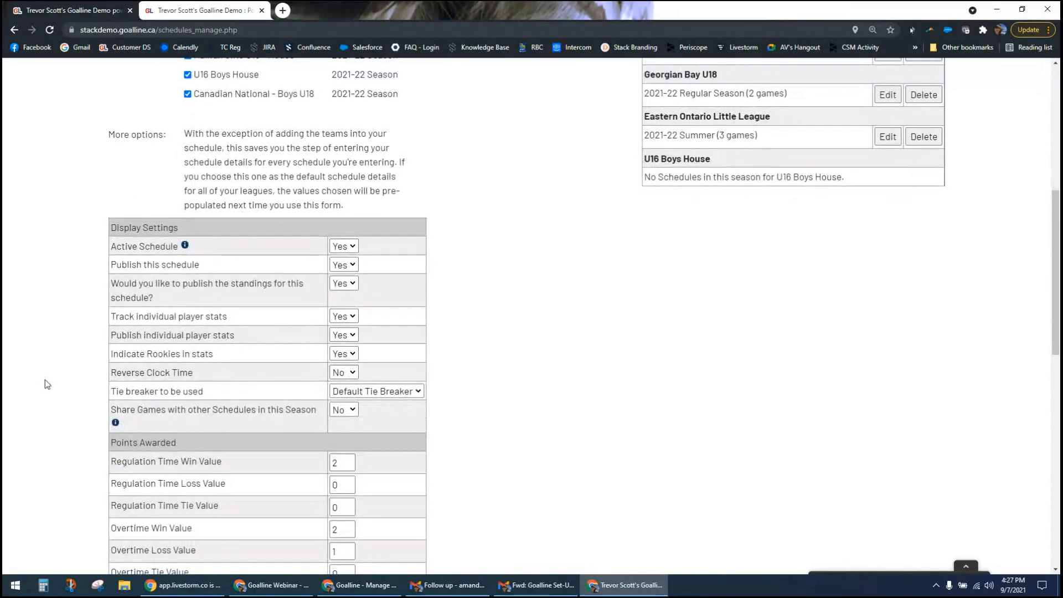
pyautogui.scroll(-1, 47, 384)
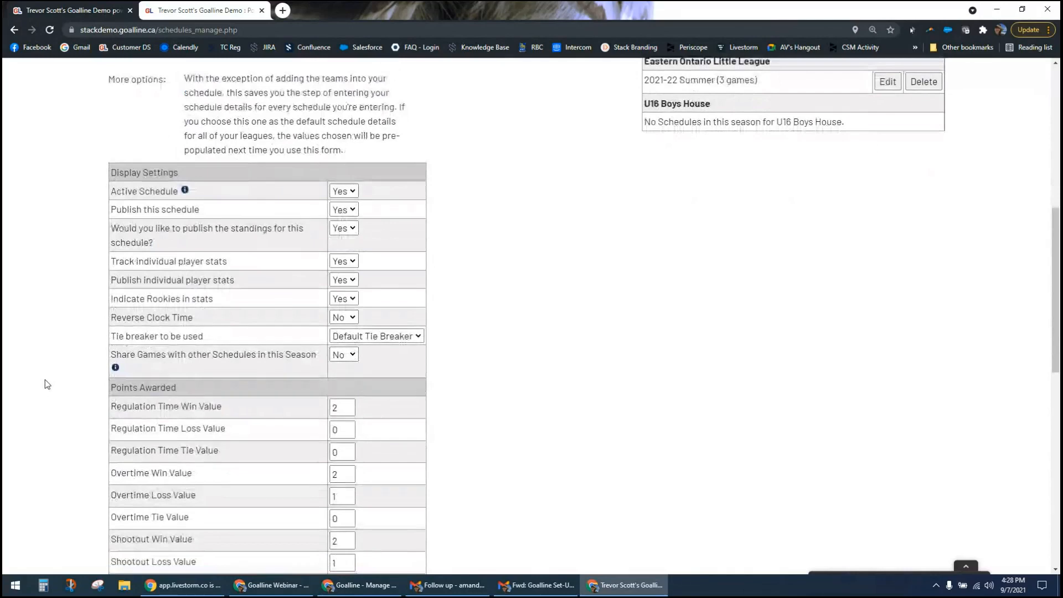
pyautogui.scroll(-1, 47, 384)
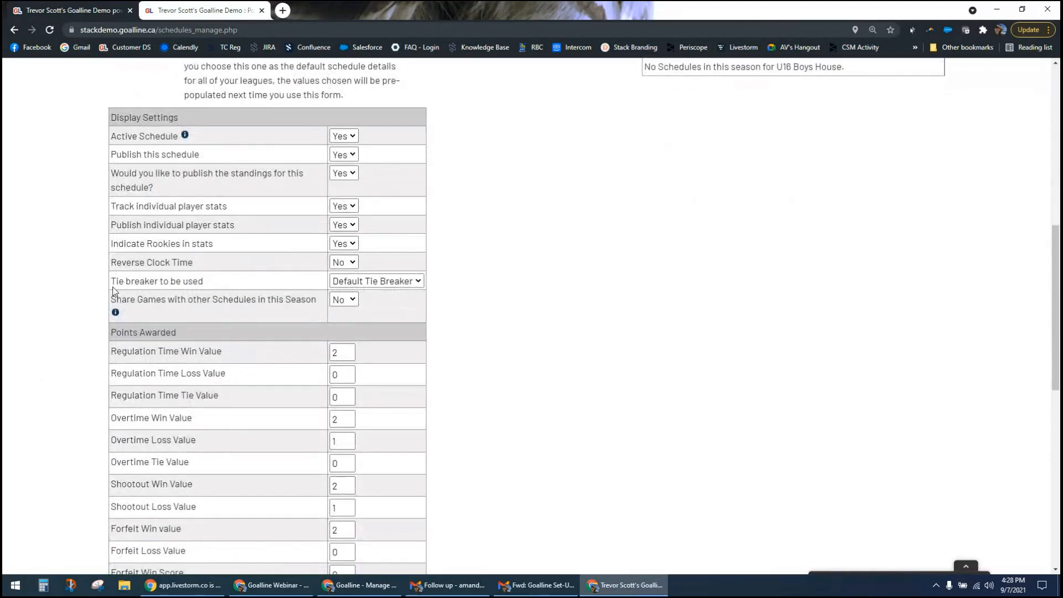
pyautogui.moveTo(111, 279); pyautogui.dragTo(208, 280)
pyautogui.click(464, 300)
pyautogui.click(413, 282)
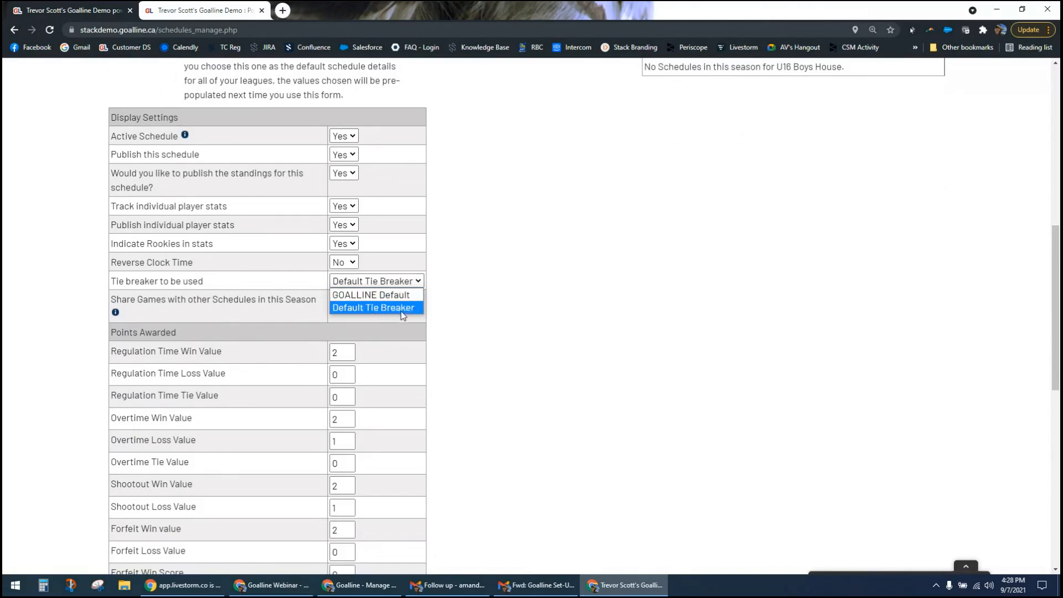
pyautogui.click(433, 320)
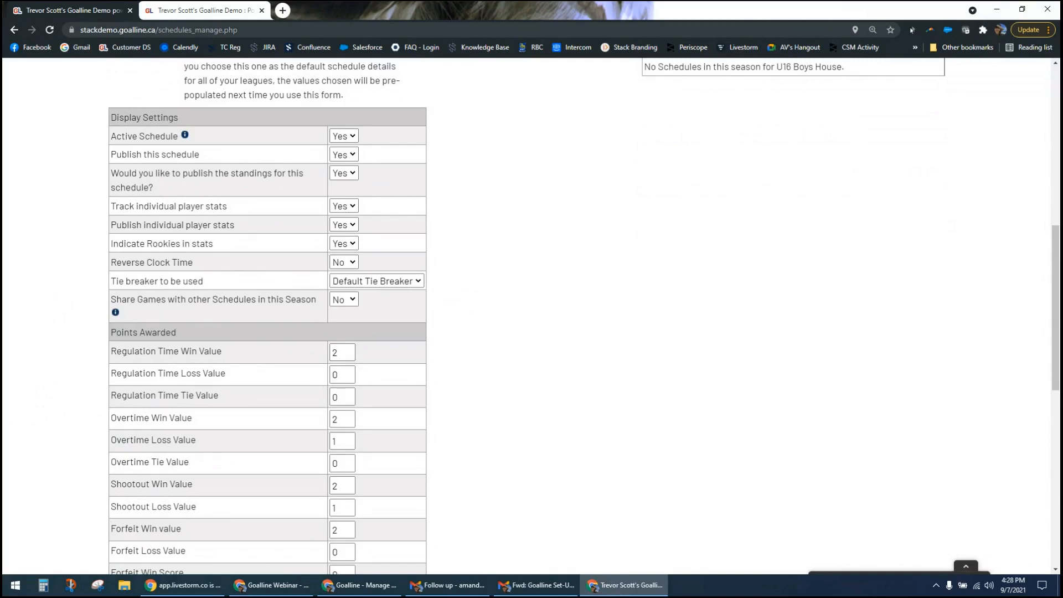
# - Set both the Overtime Win Value and the Overtime Loss Value to 0 in the points awarded
pyautogui.scroll(-4, 561, 394)
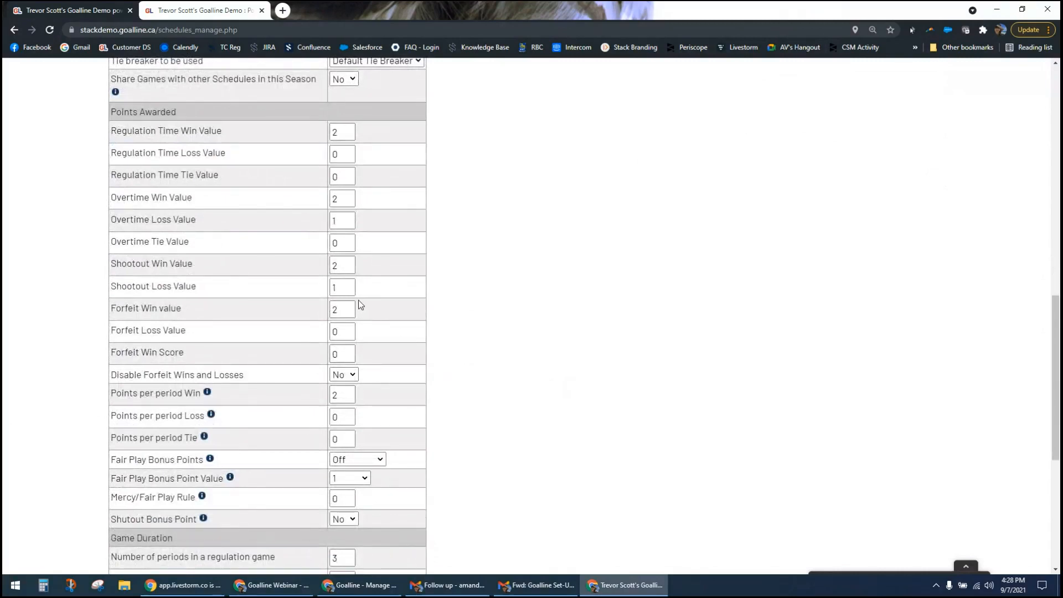
pyautogui.doubleClick(347, 202)
pyautogui.write('0')
pyautogui.doubleClick(343, 228)
pyautogui.write('0')
pyautogui.moveTo(145, 199); pyautogui.dragTo(208, 204)
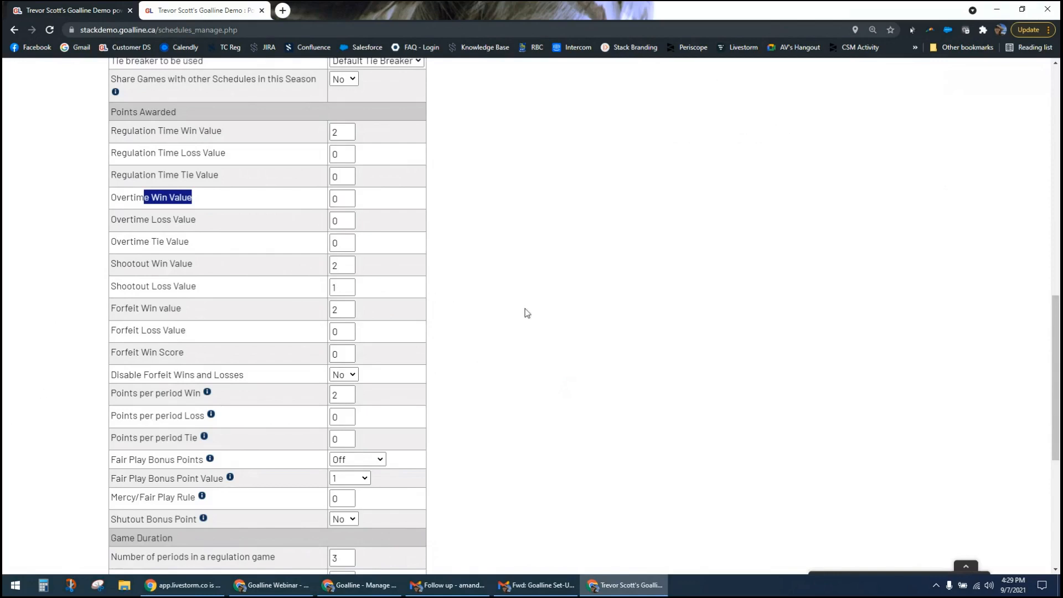
pyautogui.scroll(-3, 515, 332)
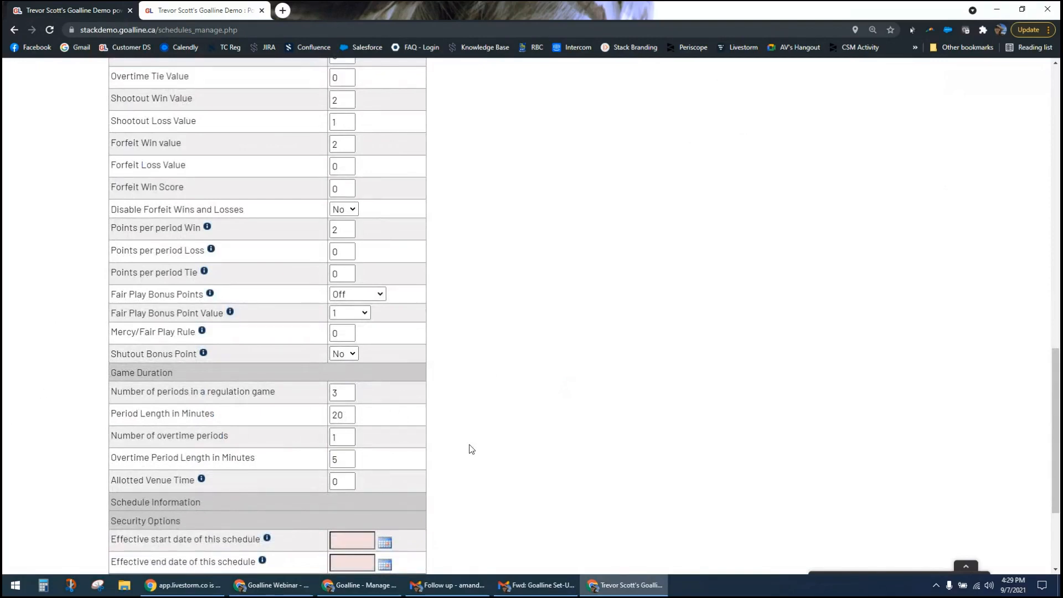
# - Set both the Shootout Win Value and the Shootout Loss Value to 0 in the points awarded
pyautogui.scroll(3, 471, 449)
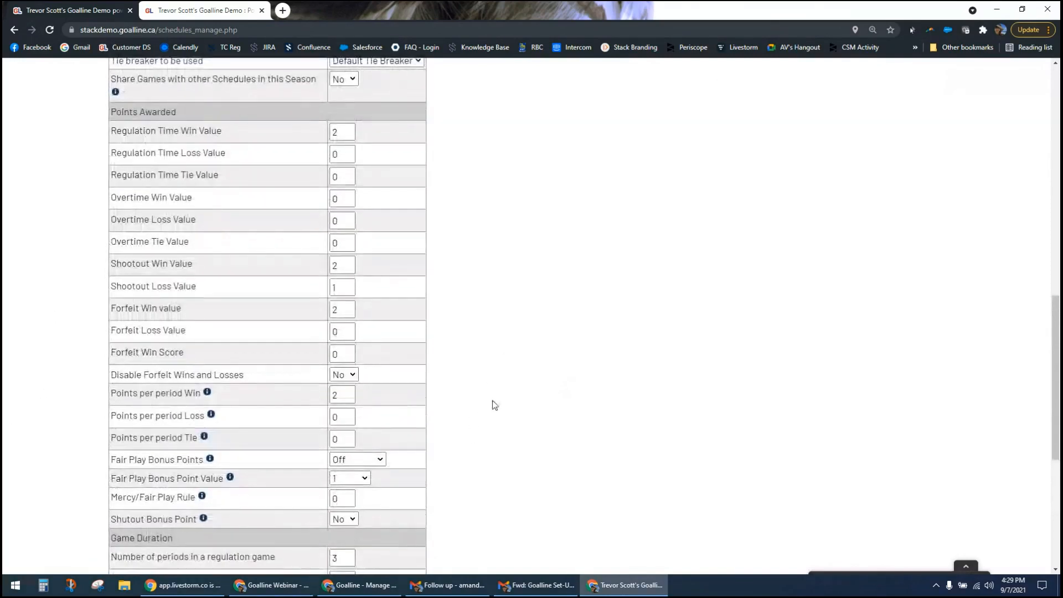
pyautogui.moveTo(347, 266); pyautogui.dragTo(333, 286)
pyautogui.write('00')
pyautogui.click(452, 287)
pyautogui.click(348, 198)
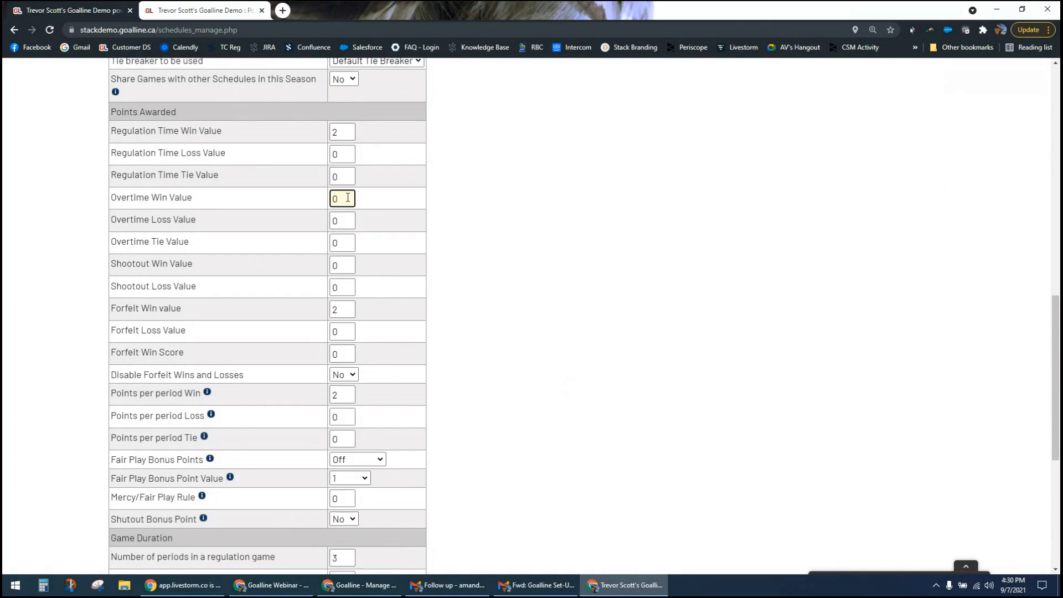
pyautogui.click(114, 199)
pyautogui.moveTo(114, 199); pyautogui.dragTo(188, 200)
pyautogui.click(198, 202)
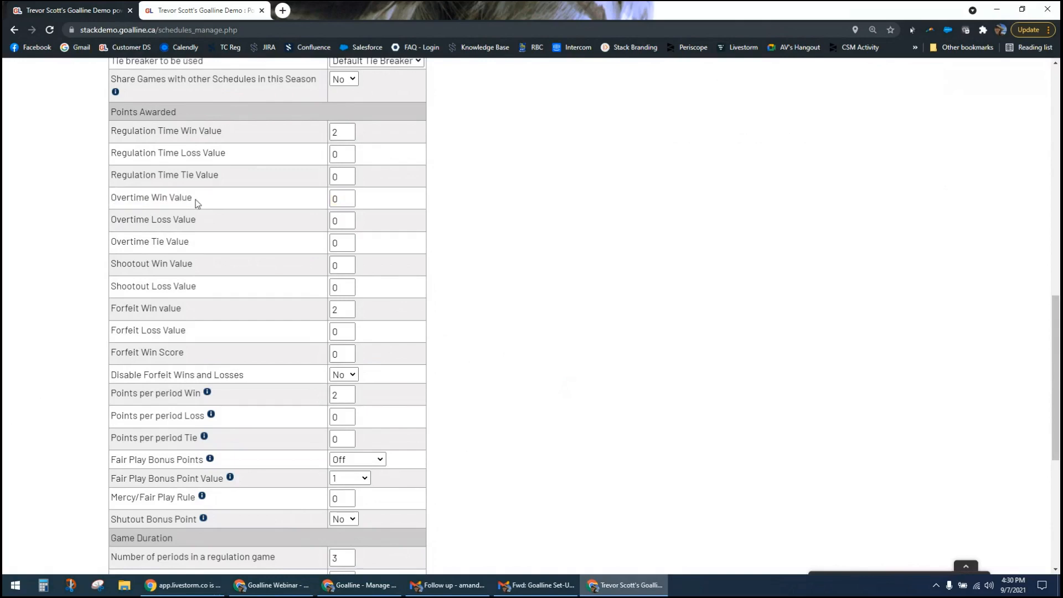
# - Set the Overtime Loss Value and the Shootout Loss Value to 1 in the points awarded
pyautogui.click(340, 198)
pyautogui.moveTo(162, 220); pyautogui.dragTo(186, 220)
pyautogui.click(338, 221)
pyautogui.press('BackSpace')
pyautogui.write('1')
pyautogui.click(431, 235)
pyautogui.doubleClick(329, 288)
pyautogui.write('1')
pyautogui.click(429, 297)
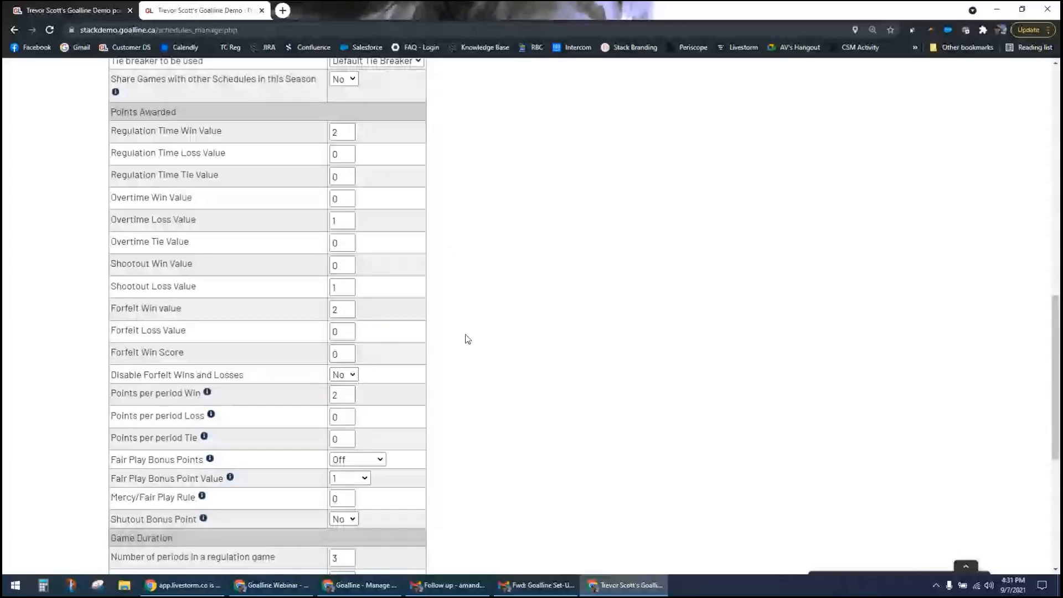
# - Set the Regulation Time Win Value to 3 in the points awarded
pyautogui.click(311, 137)
pyautogui.write('3')
pyautogui.click(450, 201)
# - Try setting Fair Play Bonus Points to Display with a Fair Play Bonus Point Value of 0 to 10
pyautogui.scroll(12, 252, 318)
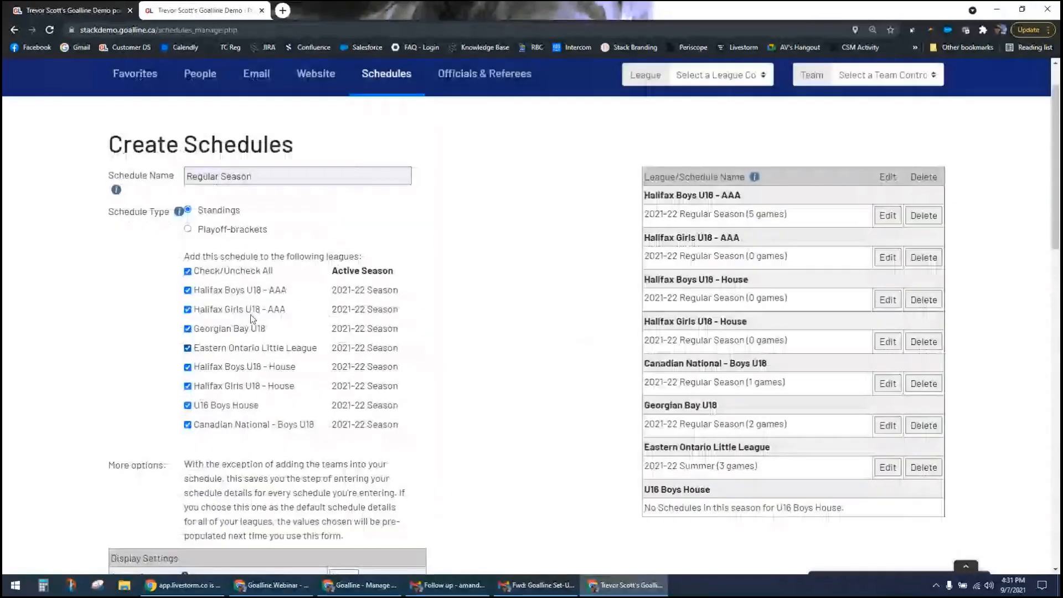
pyautogui.scroll(-3, 482, 373)
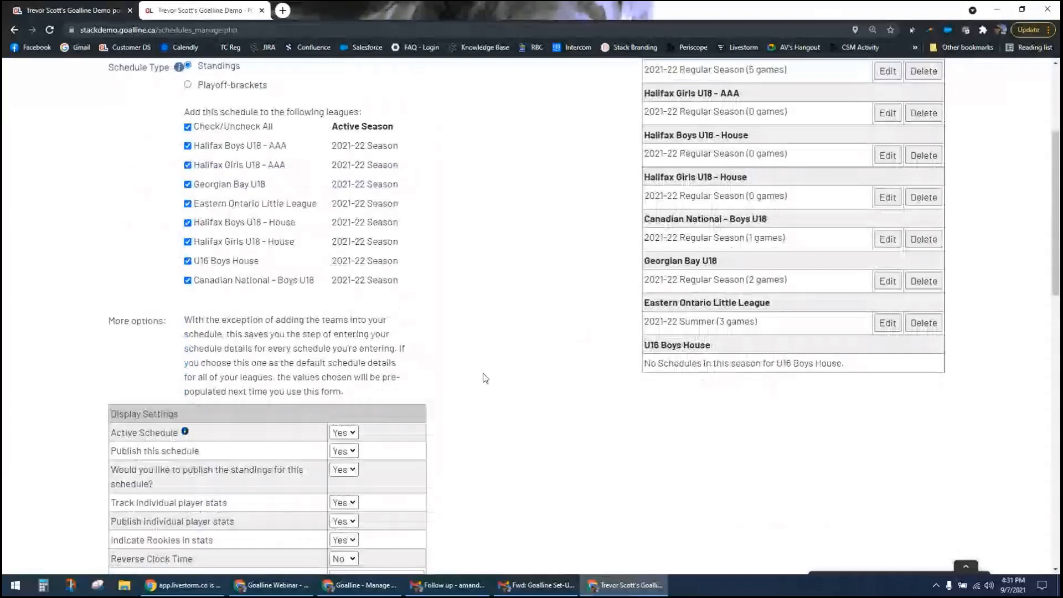
pyautogui.scroll(-10, 267, 258)
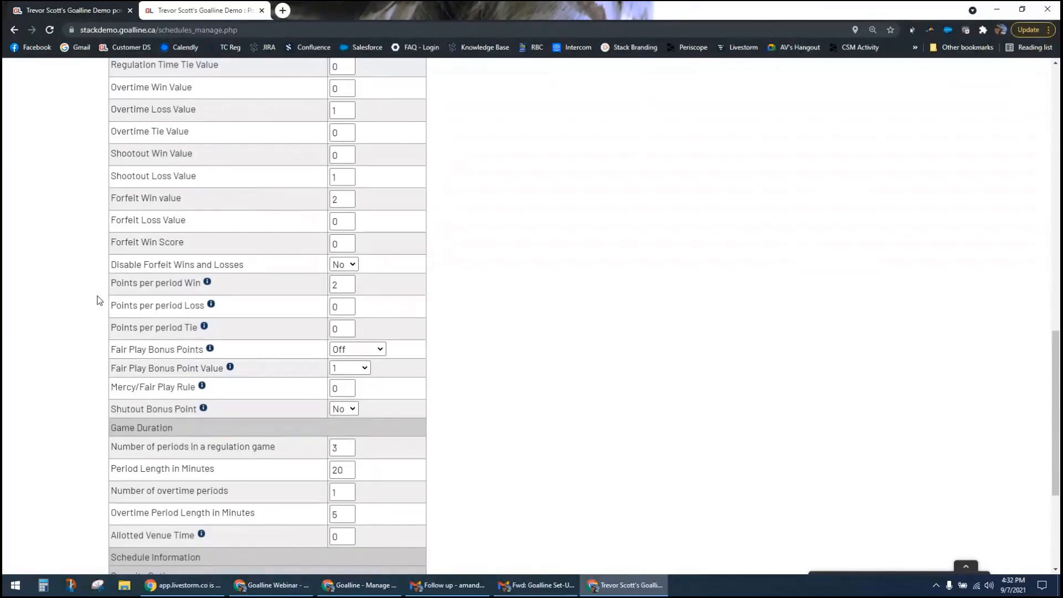
pyautogui.scroll(-1, 98, 300)
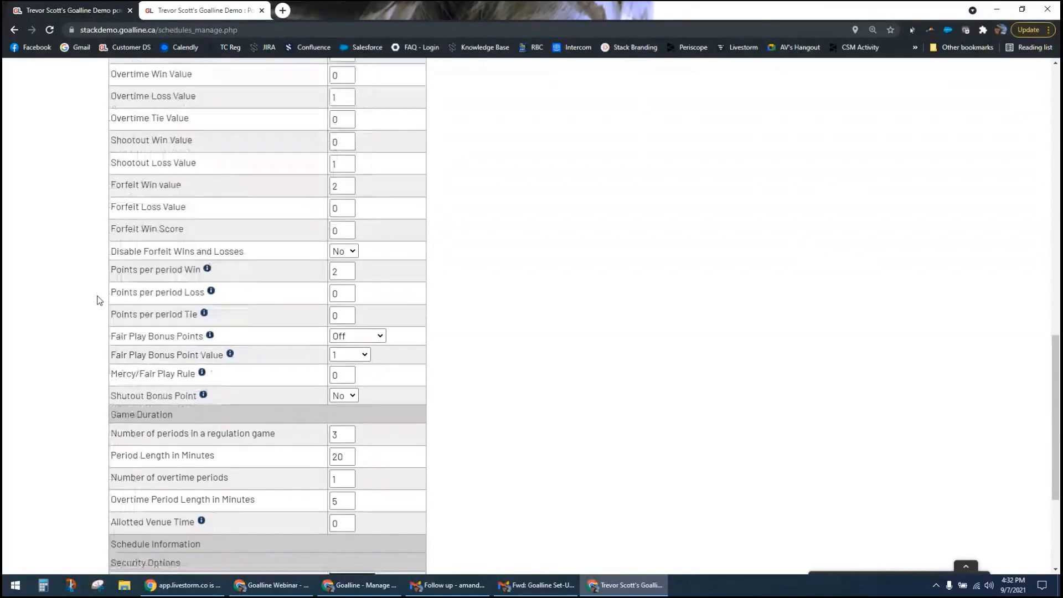
pyautogui.scroll(-1, 99, 305)
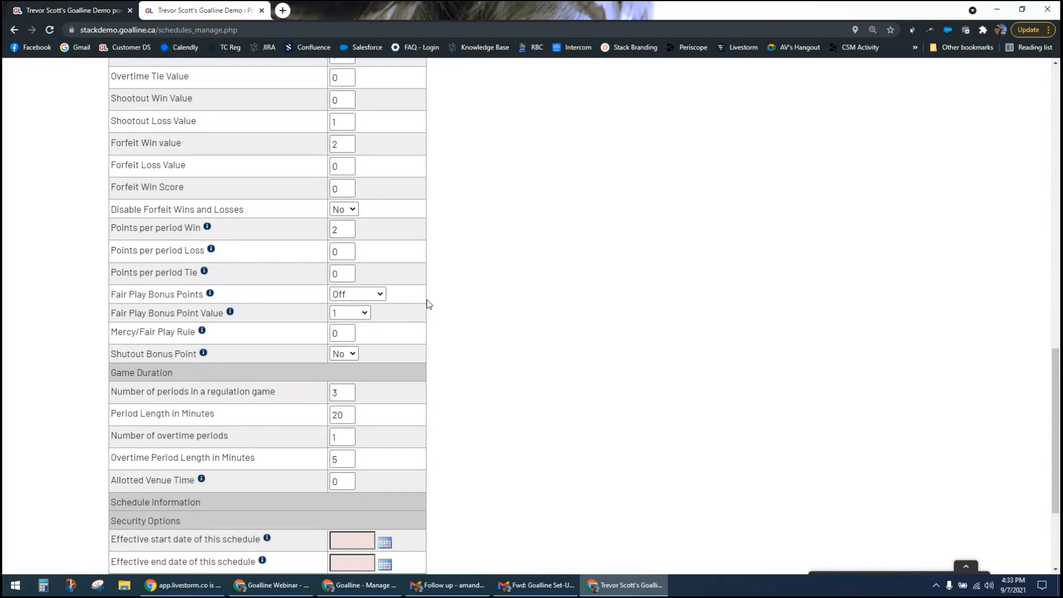
pyautogui.click(382, 299)
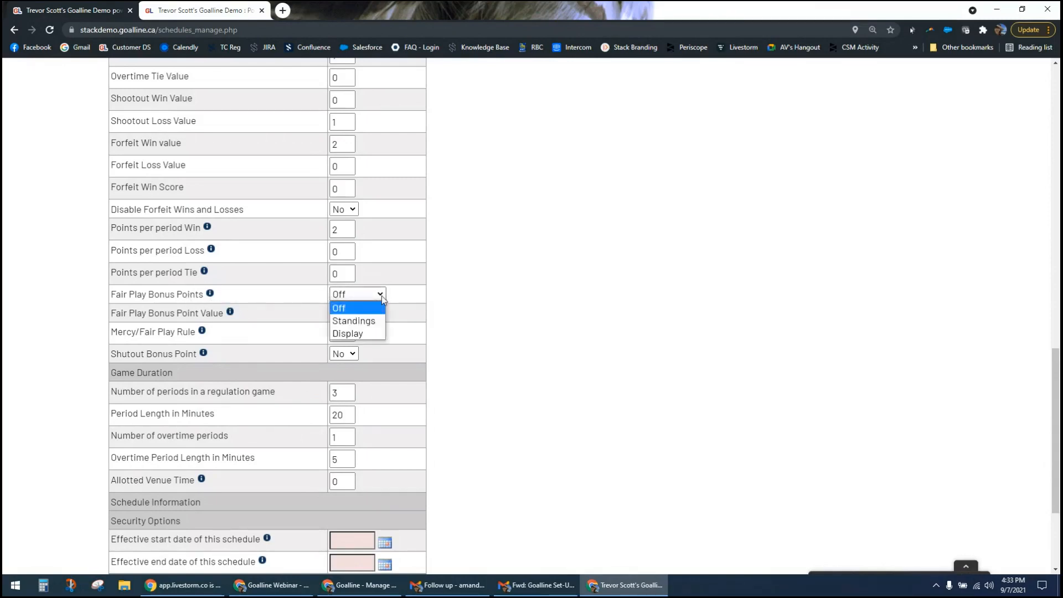
pyautogui.click(369, 334)
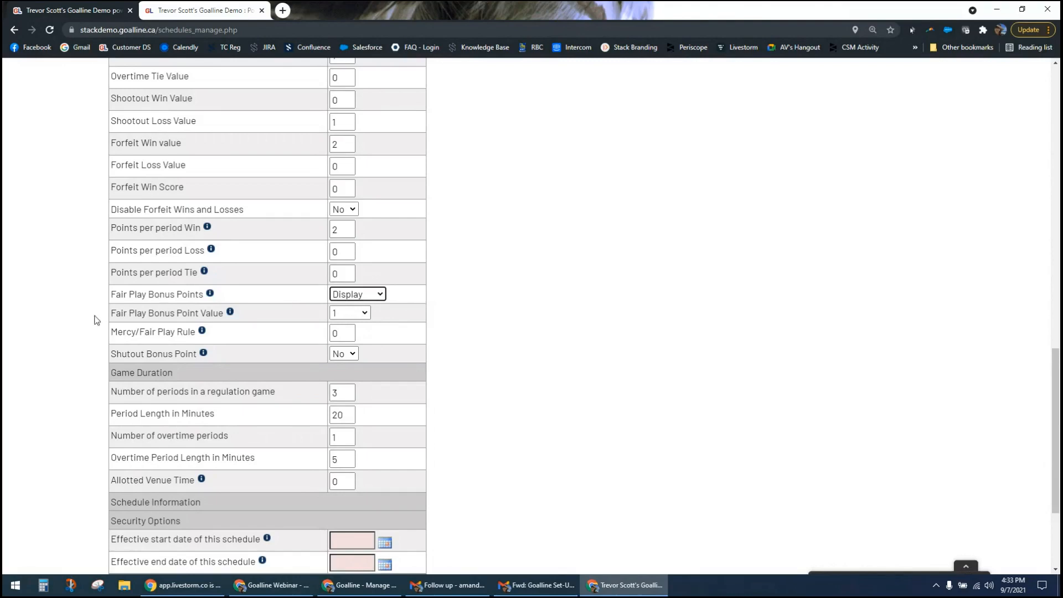
pyautogui.click(133, 316)
pyautogui.moveTo(133, 316); pyautogui.dragTo(182, 314)
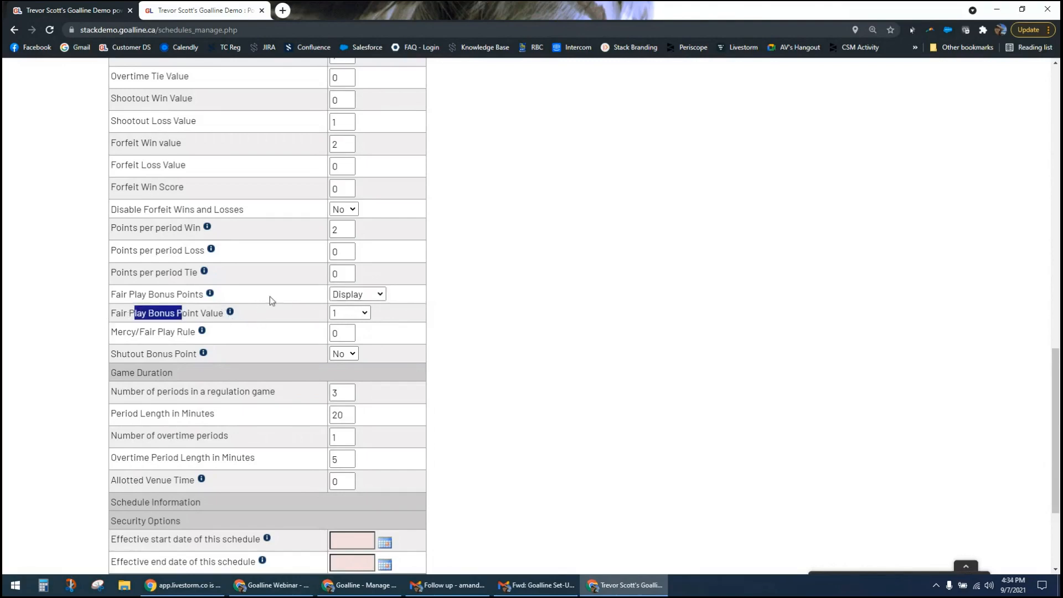
pyautogui.click(357, 316)
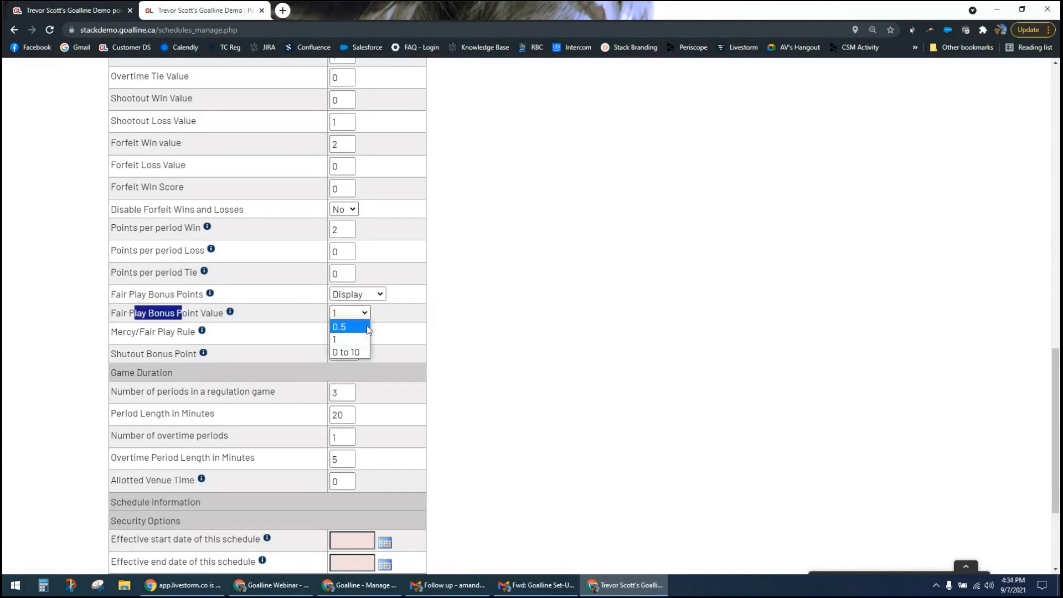
pyautogui.click(351, 352)
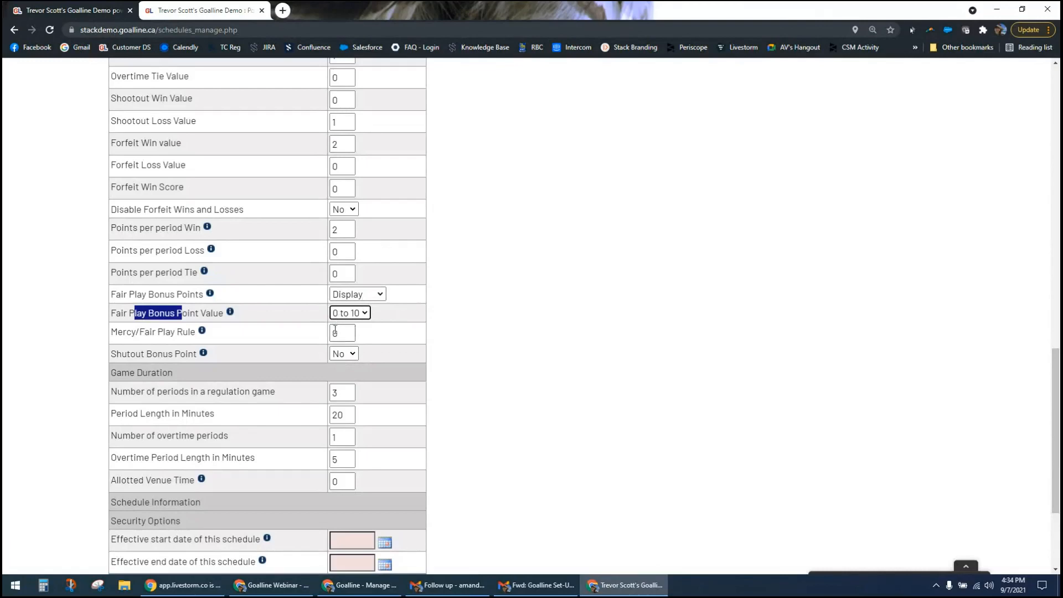
# - Try setting Fair Play Bonus Points to Standings with a Fair Play Bonus Point Value of 1
pyautogui.click(365, 314)
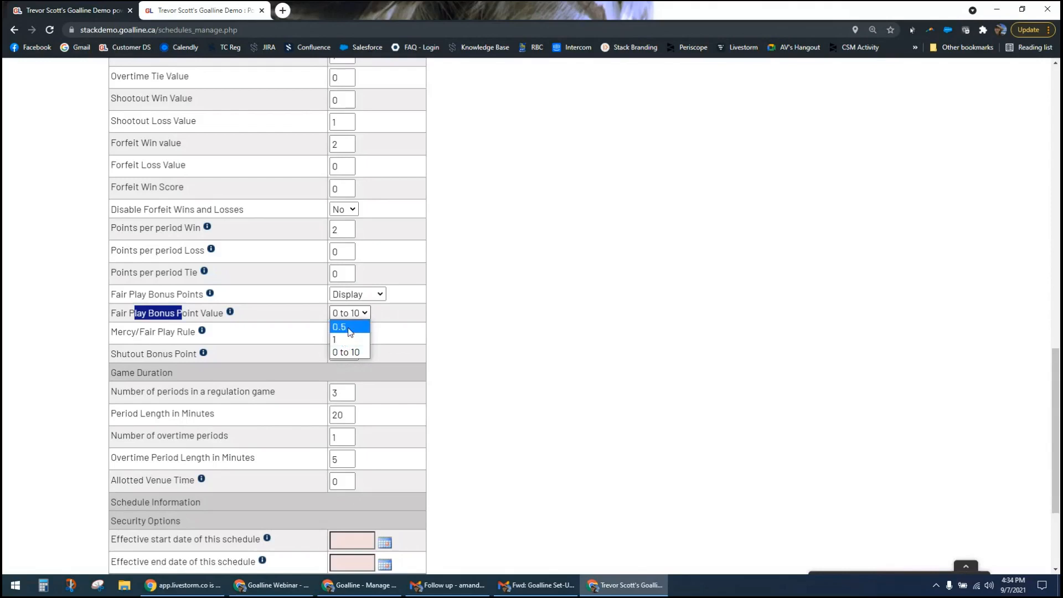
pyautogui.click(376, 295)
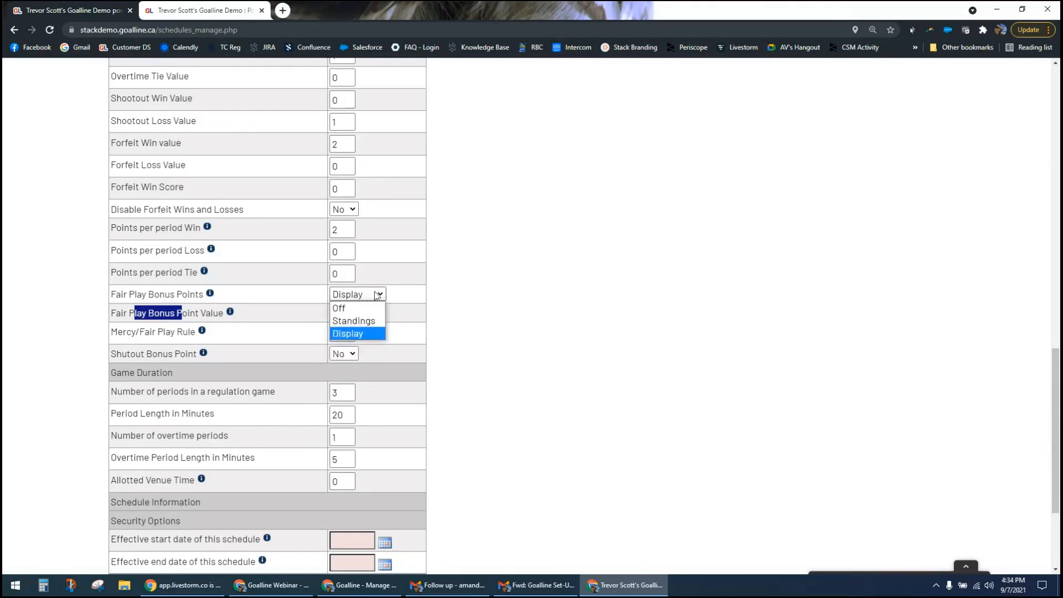
pyautogui.click(354, 321)
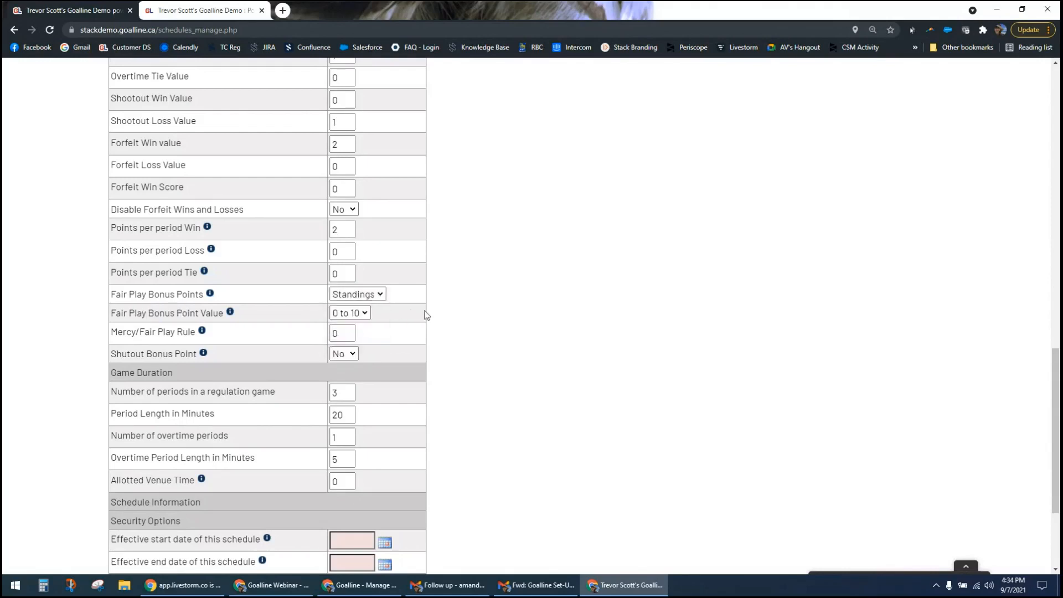
pyautogui.click(360, 314)
pyautogui.click(358, 339)
pyautogui.scroll(3, 437, 319)
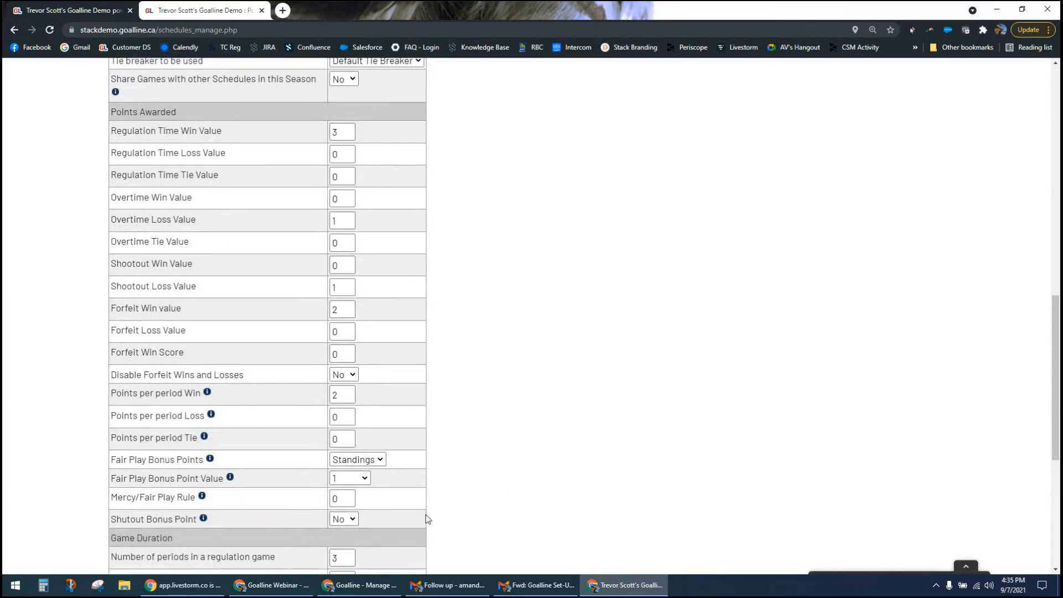
# - Set Fair Play Bonus Points back to Off and check the choices it offers
pyautogui.click(367, 460)
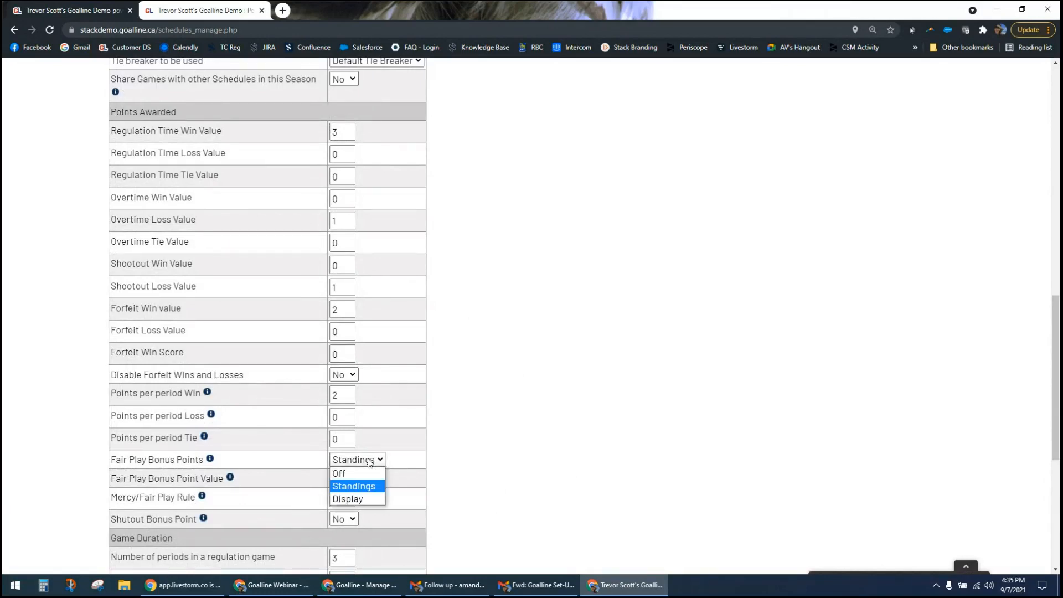
pyautogui.click(370, 474)
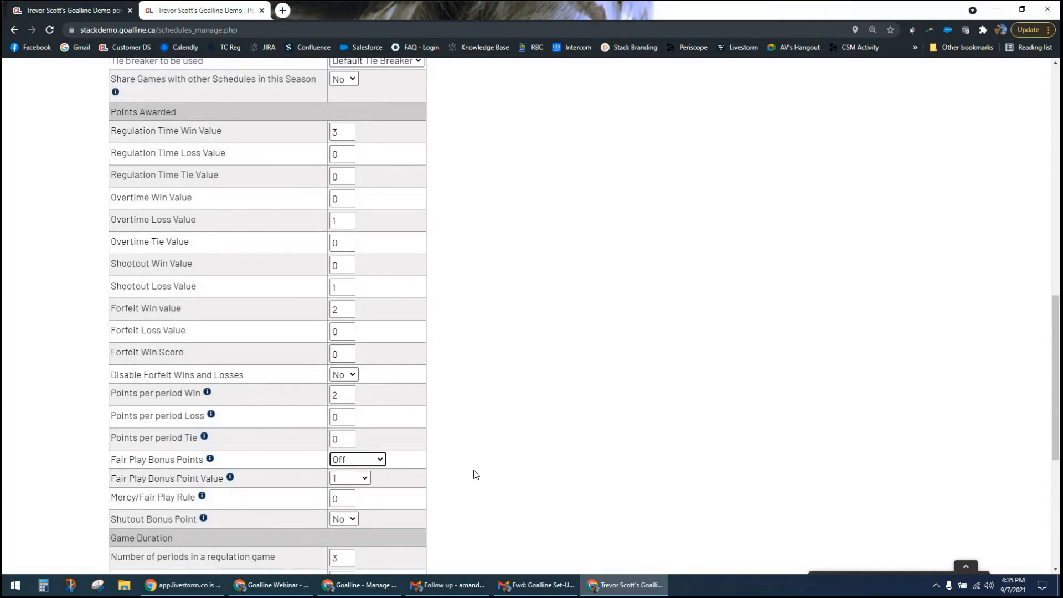
pyautogui.click(441, 474)
pyautogui.scroll(-1, 443, 476)
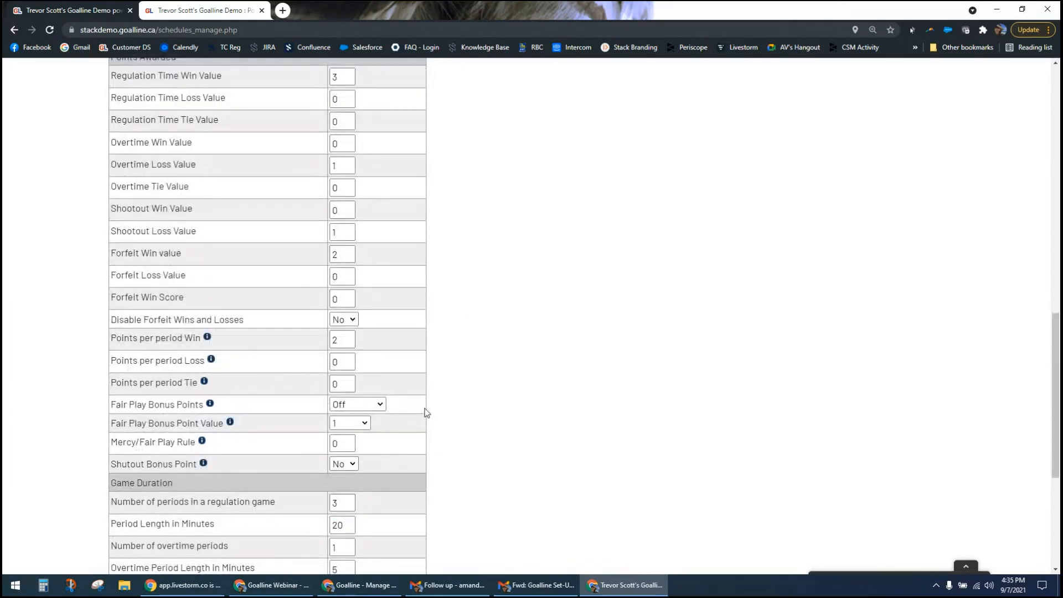
pyautogui.click(380, 403)
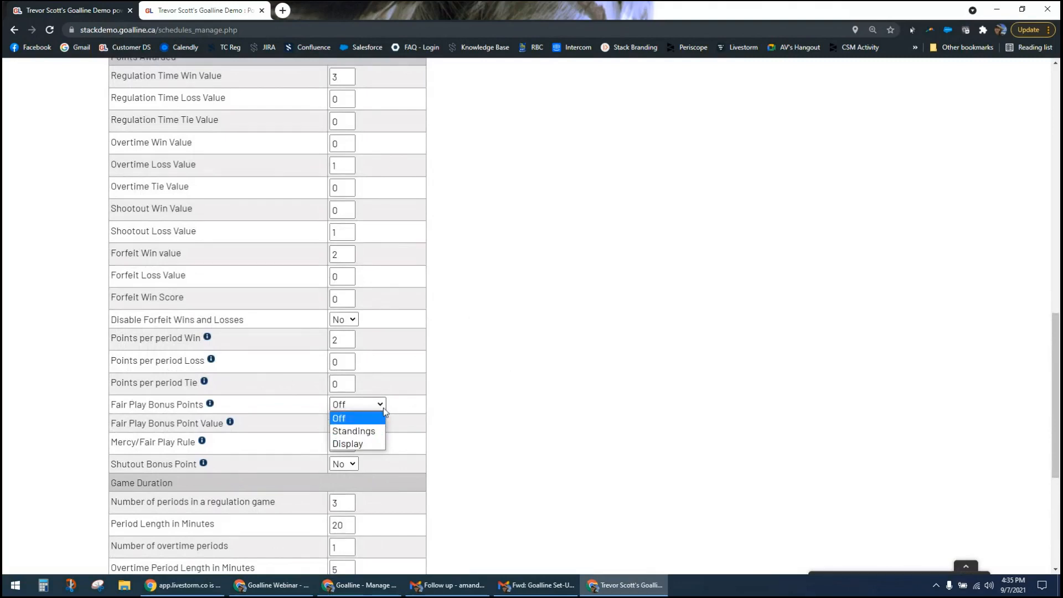
pyautogui.click(383, 407)
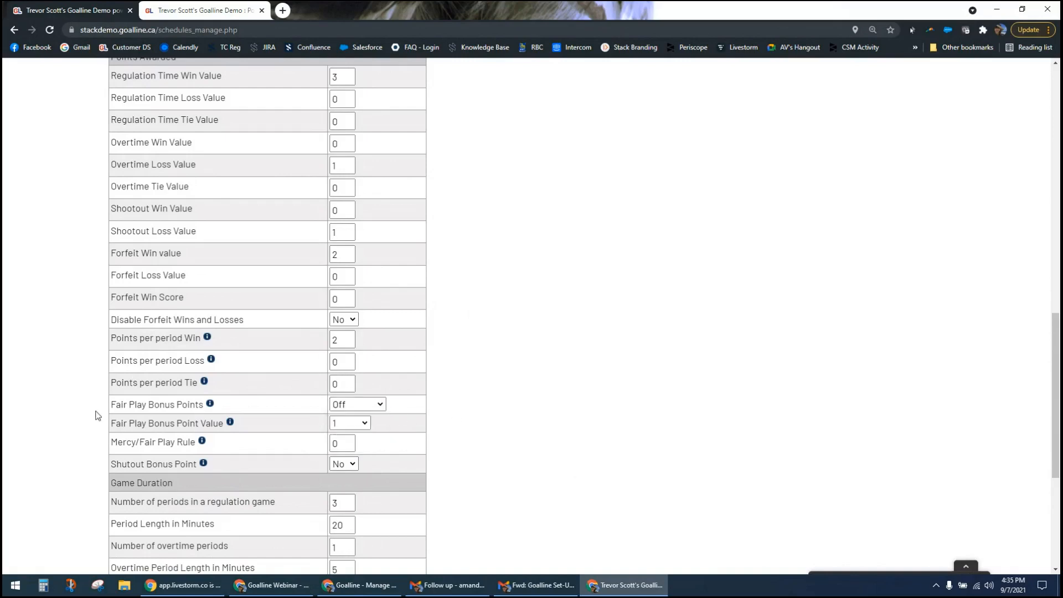
# - Set the Mercy/Fair Play Rule to 5
pyautogui.moveTo(112, 444); pyautogui.dragTo(197, 443)
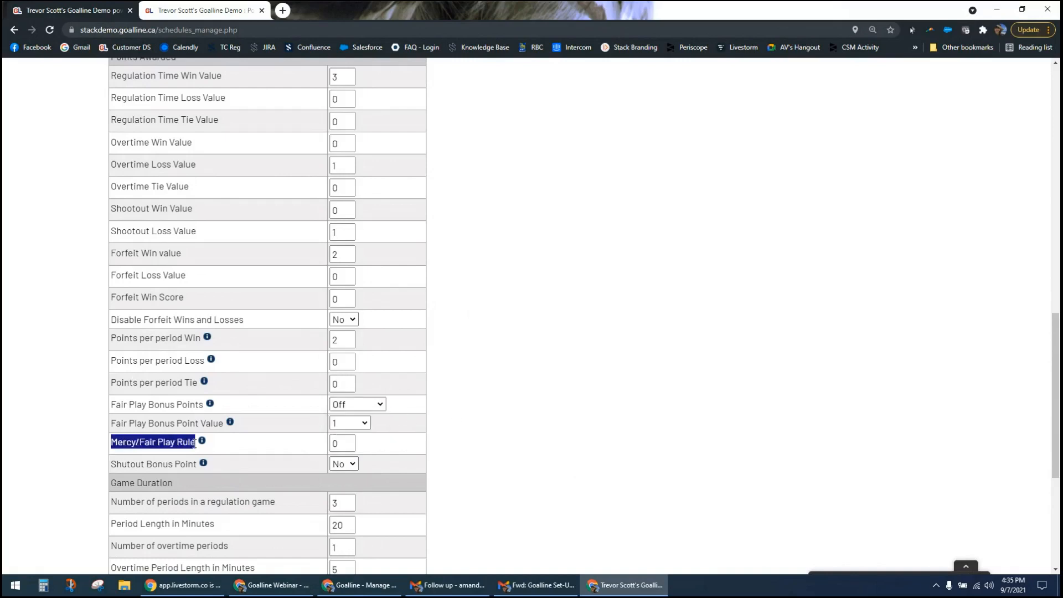
pyautogui.click(374, 448)
pyautogui.doubleClick(337, 444)
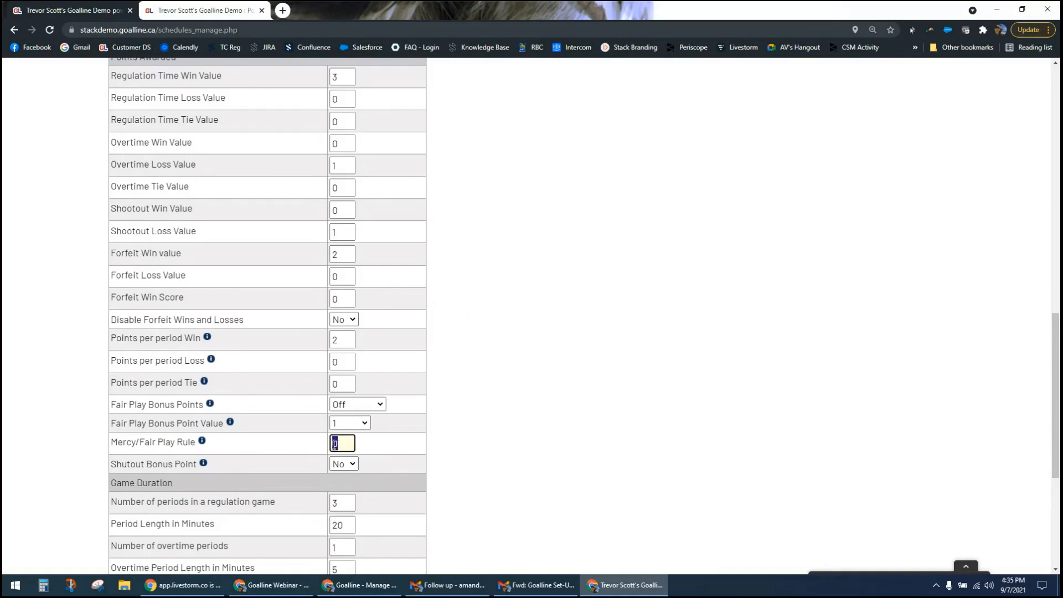
pyautogui.write('5')
pyautogui.click(430, 444)
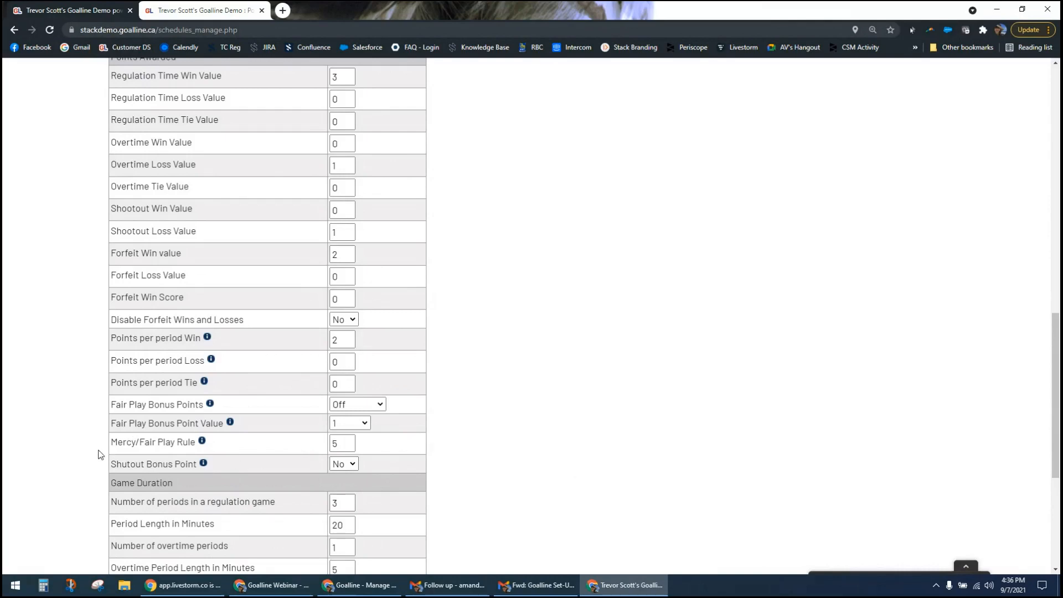
# - Try 7 as the number of periods in a regulation game, and set it back to 3
pyautogui.scroll(-3, 100, 454)
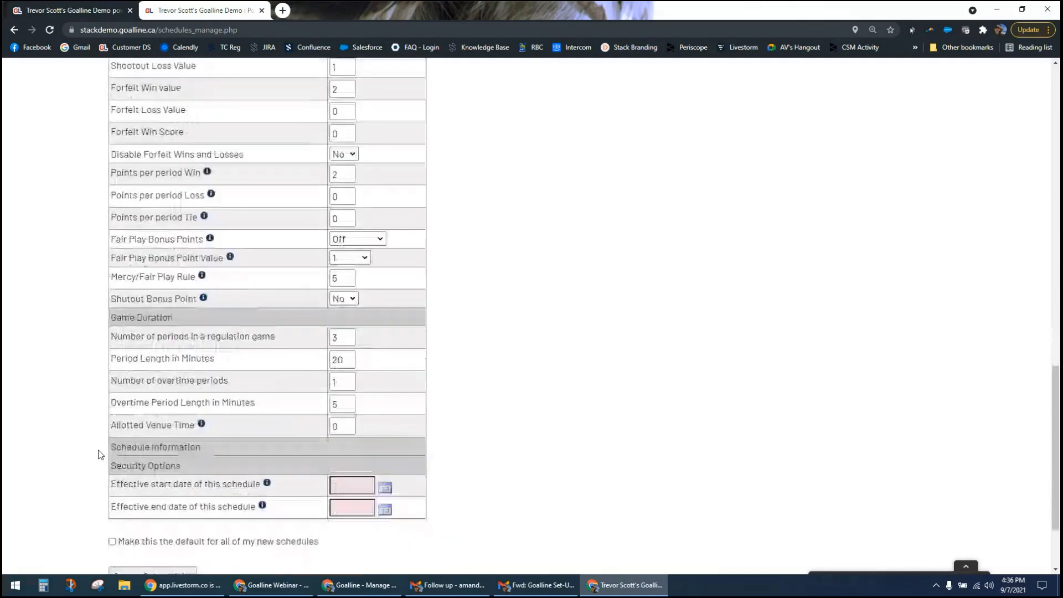
pyautogui.scroll(-1, 100, 454)
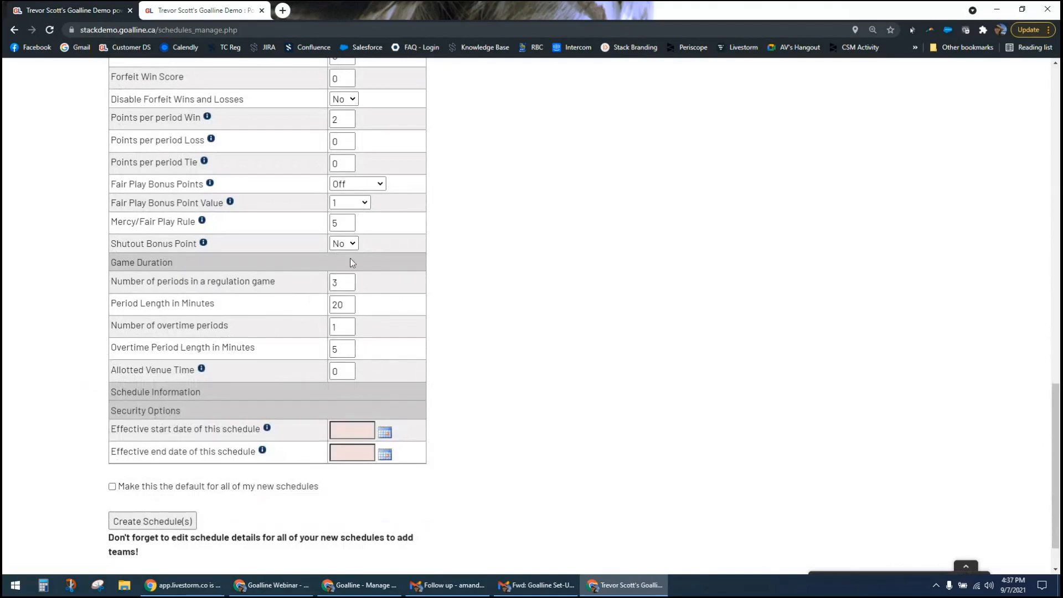
pyautogui.moveTo(173, 281); pyautogui.dragTo(215, 284)
pyautogui.moveTo(339, 282); pyautogui.dragTo(327, 286)
pyautogui.write('7')
pyautogui.doubleClick(212, 326)
pyautogui.click(402, 331)
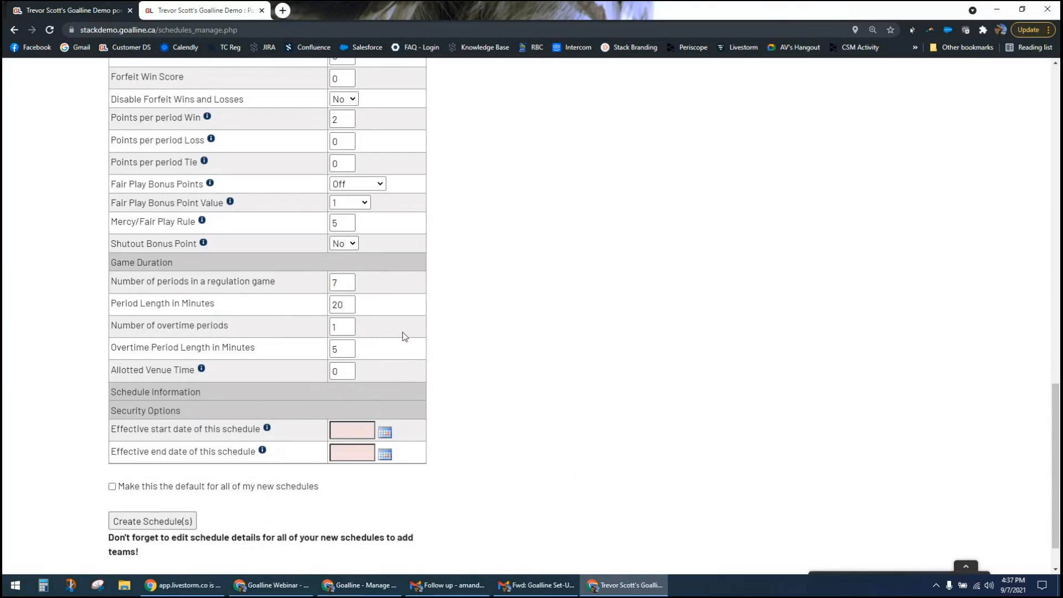
pyautogui.click(344, 285)
pyautogui.press('BackSpace')
pyautogui.write('3')
pyautogui.click(438, 302)
# - Set the regulation period length to 12 minutes in the game duration settings
pyautogui.moveTo(349, 304); pyautogui.dragTo(332, 304)
pyautogui.write('15')
pyautogui.press('BackSpace')
pyautogui.write('2')
pyautogui.click(459, 332)
# - Set the number of overtime periods to 3, keeping the overtime period length at 5 minutes
pyautogui.moveTo(350, 348); pyautogui.dragTo(313, 355)
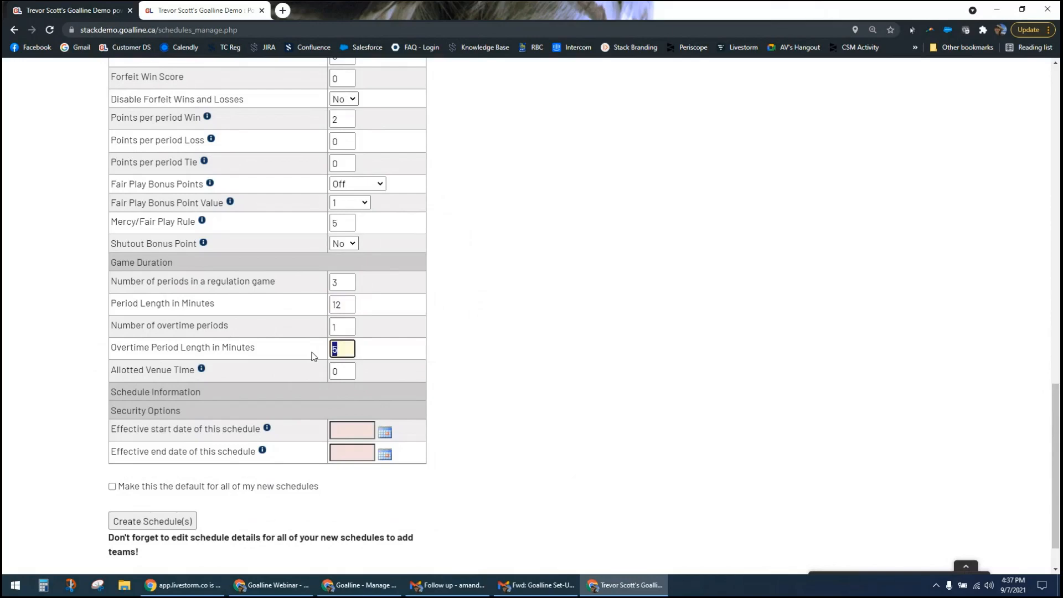
pyautogui.click(472, 363)
pyautogui.click(340, 325)
pyautogui.doubleClick(340, 325)
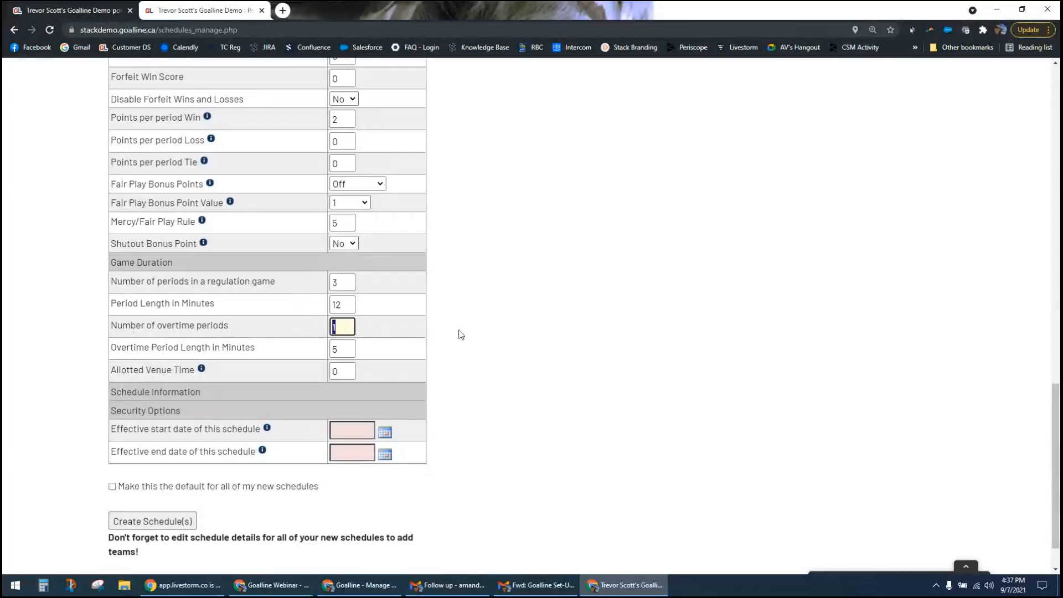
pyautogui.write('3')
pyautogui.click(608, 328)
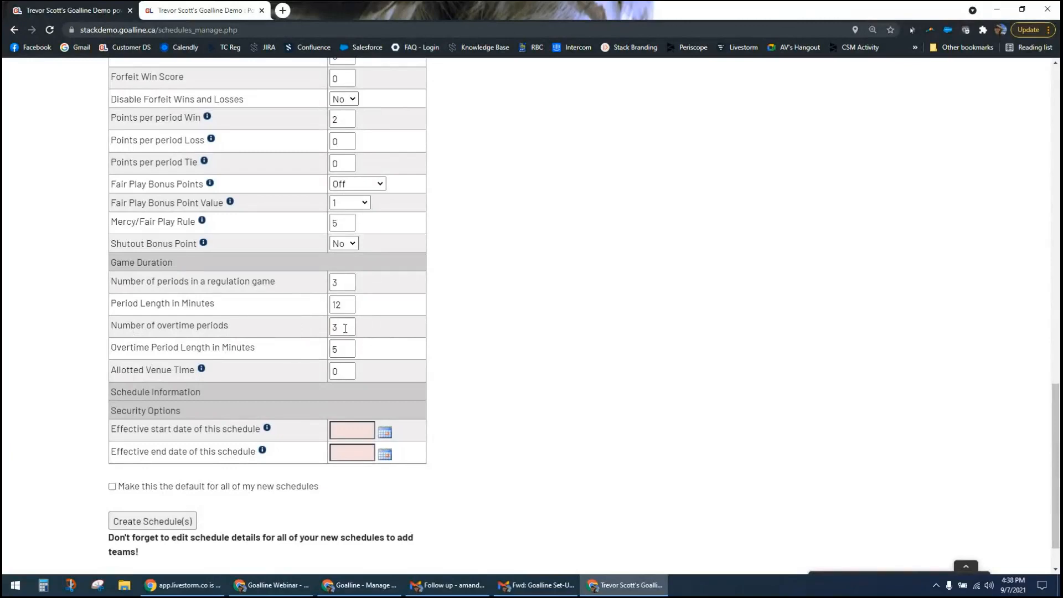
# - Set the Allotted Venue Time for the schedule's games to 60
pyautogui.moveTo(120, 371); pyautogui.dragTo(200, 369)
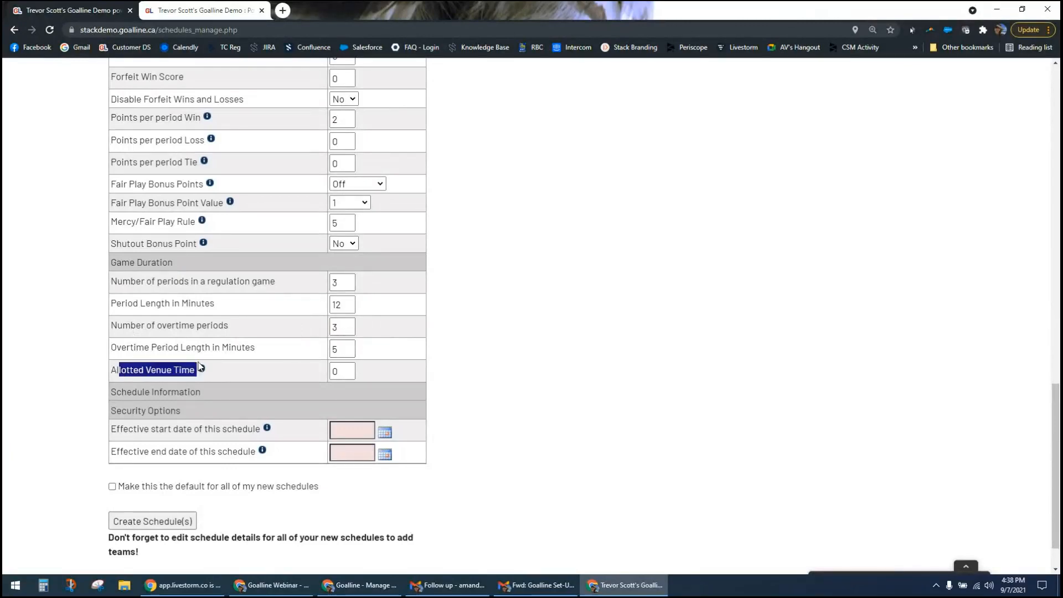
pyautogui.click(349, 372)
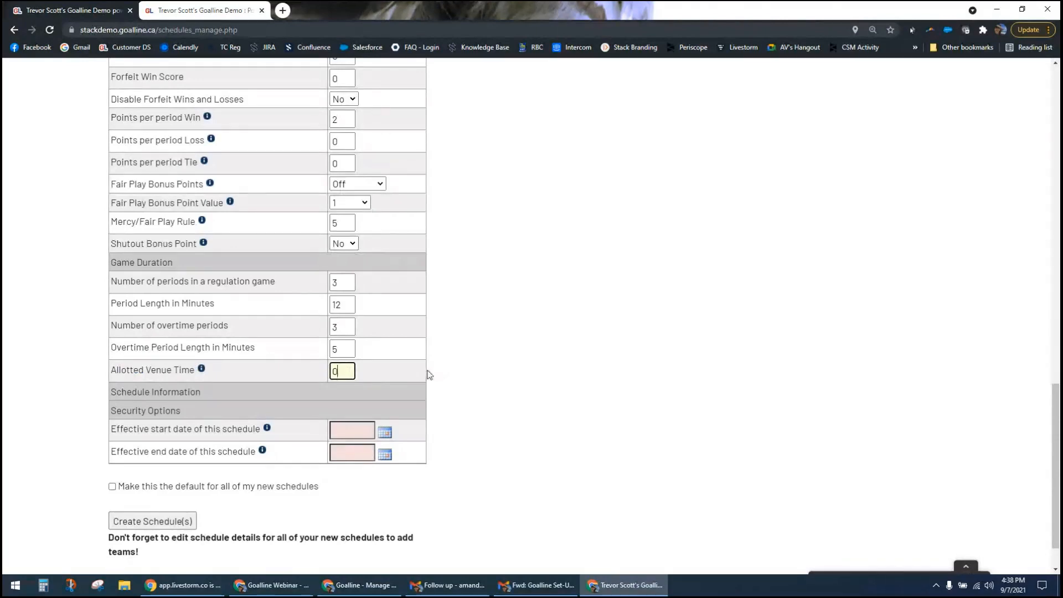
pyautogui.press('BackSpace')
pyautogui.write('60')
pyautogui.click(435, 373)
pyautogui.hotkey('shift', 'Tab')
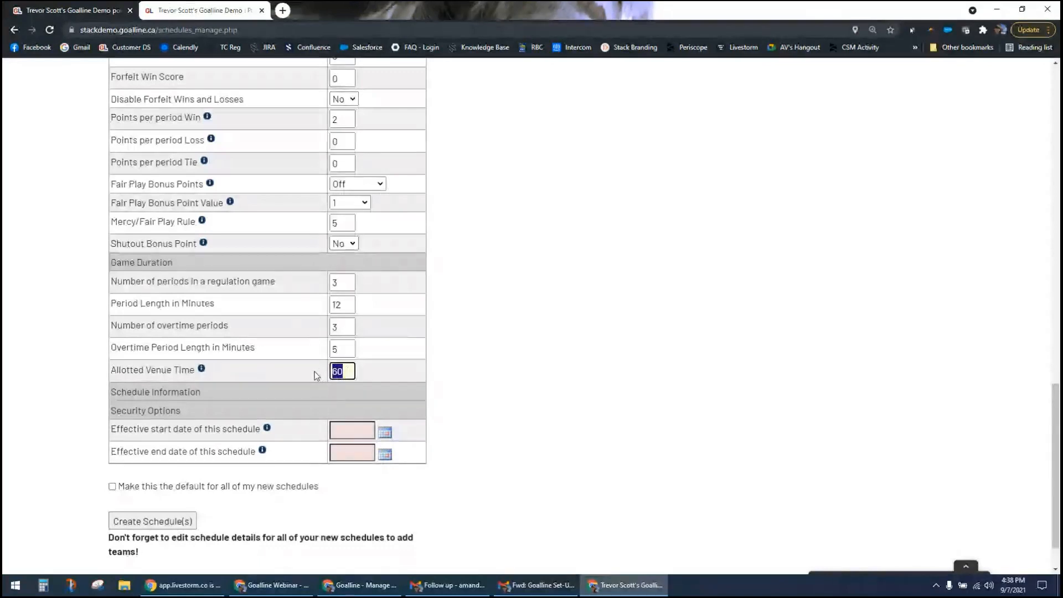
# - Try 105 as the schedule's Allotted Venue Time, and set it back to 60
pyautogui.write('105')
pyautogui.click(447, 382)
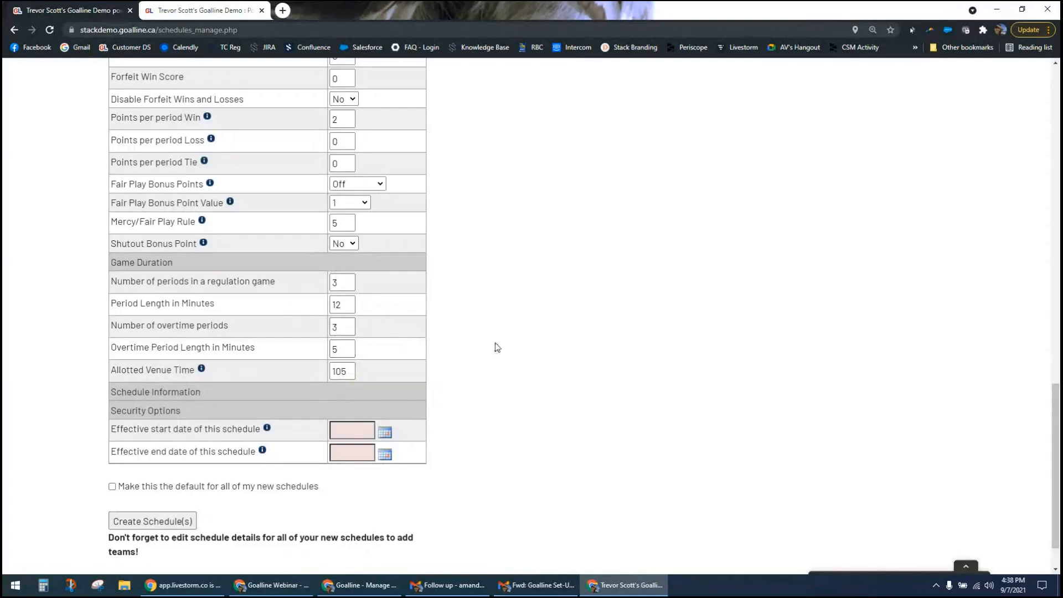
pyautogui.click(349, 371)
pyautogui.doubleClick(349, 371)
pyautogui.click(437, 373)
pyautogui.click(349, 371)
pyautogui.moveTo(354, 371); pyautogui.dragTo(330, 374)
pyautogui.write('60')
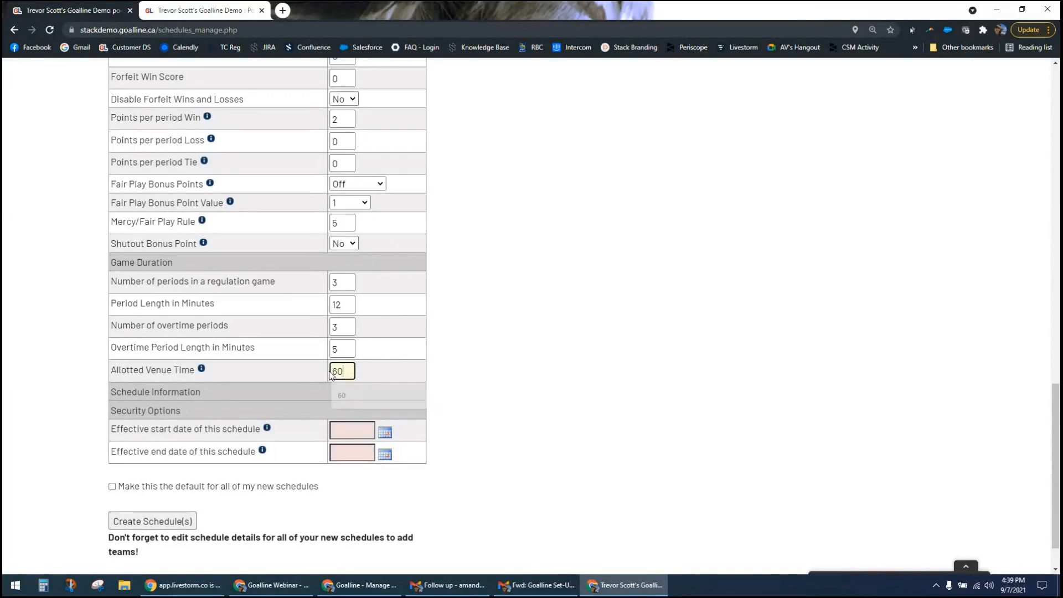
pyautogui.click(437, 378)
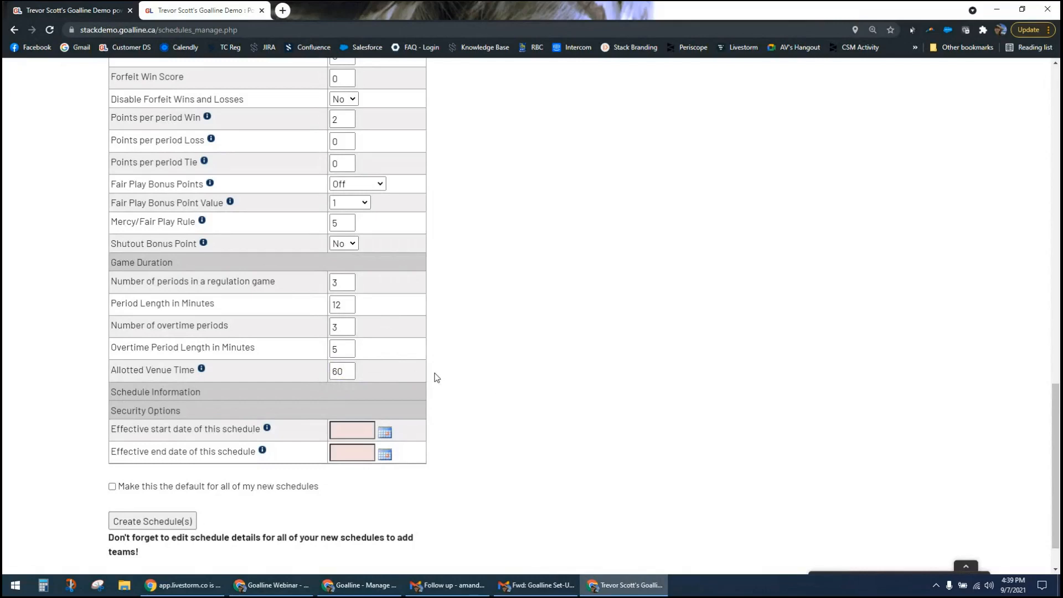
pyautogui.click(345, 372)
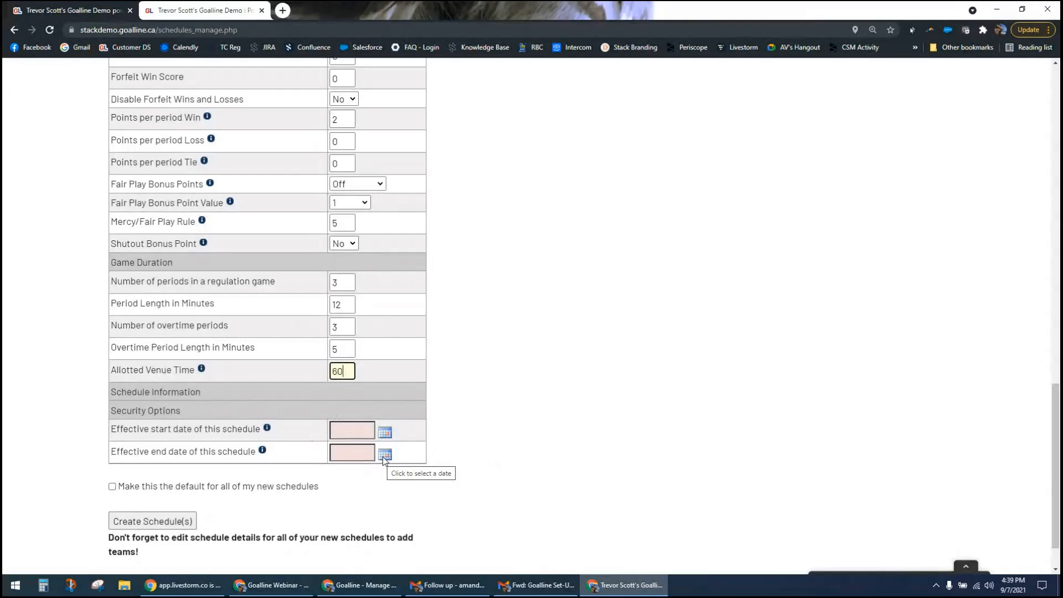
# - Make the chosen display, points and game duration settings the default for all new schedules
pyautogui.click(111, 487)
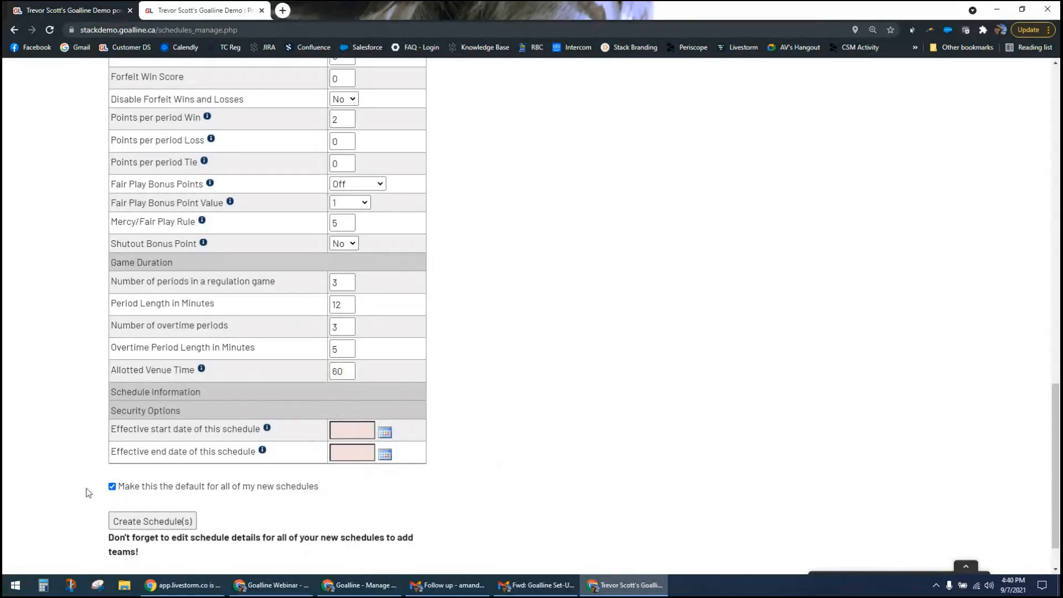
pyautogui.scroll(1, 78, 463)
pyautogui.scroll(2, 78, 462)
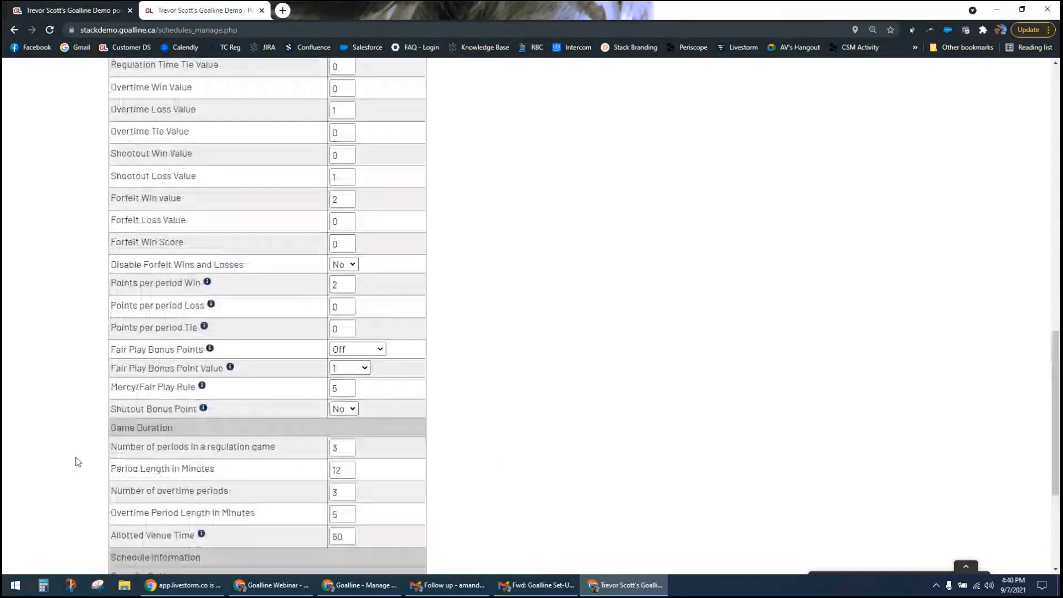
pyautogui.scroll(3, 79, 462)
pyautogui.scroll(4, 78, 462)
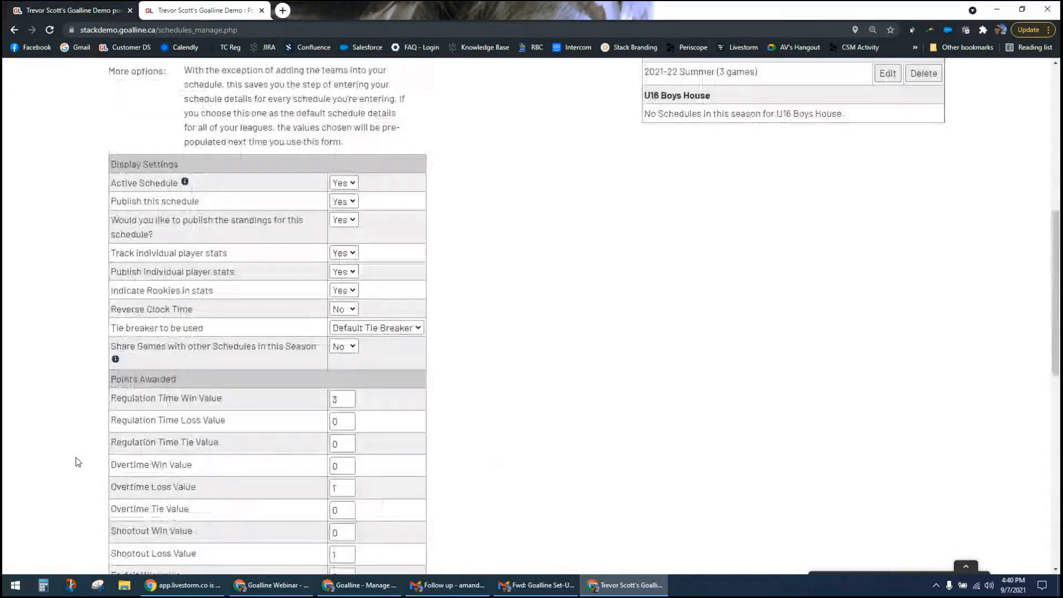
pyautogui.scroll(-1, 78, 462)
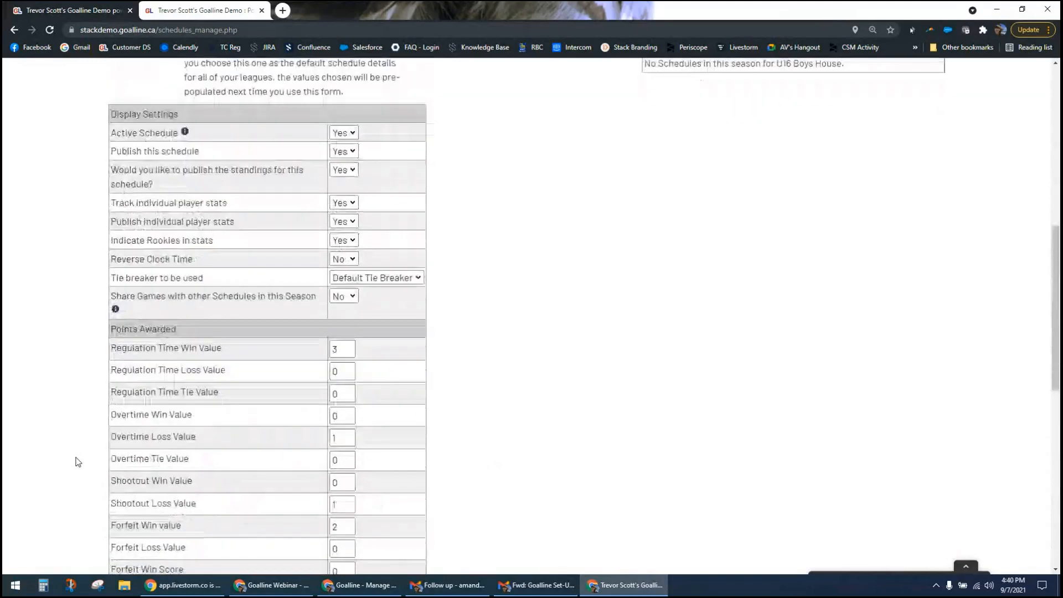
pyautogui.scroll(-1, 78, 462)
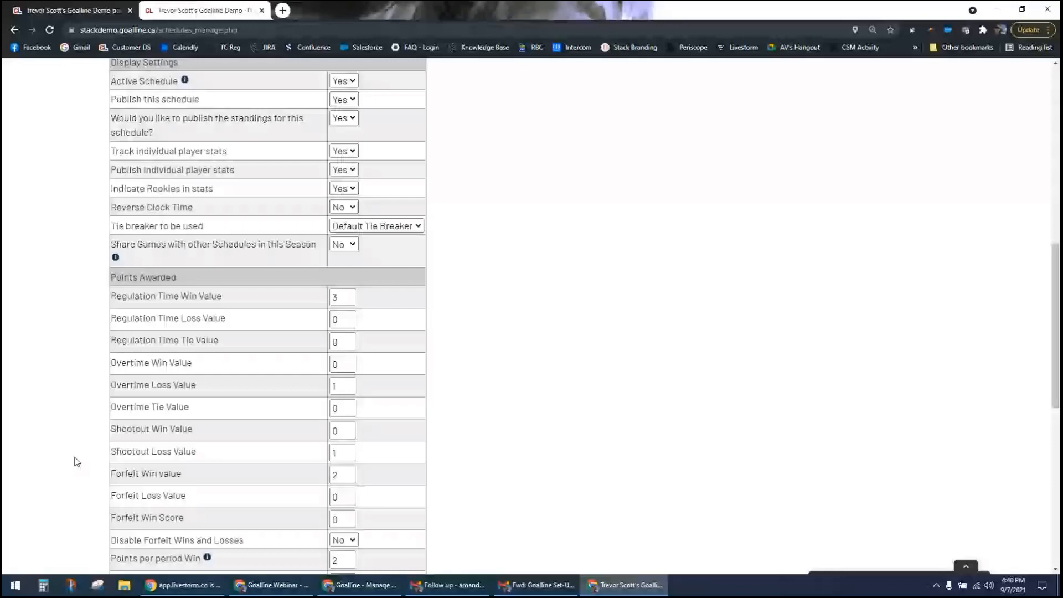
pyautogui.scroll(-8, 77, 462)
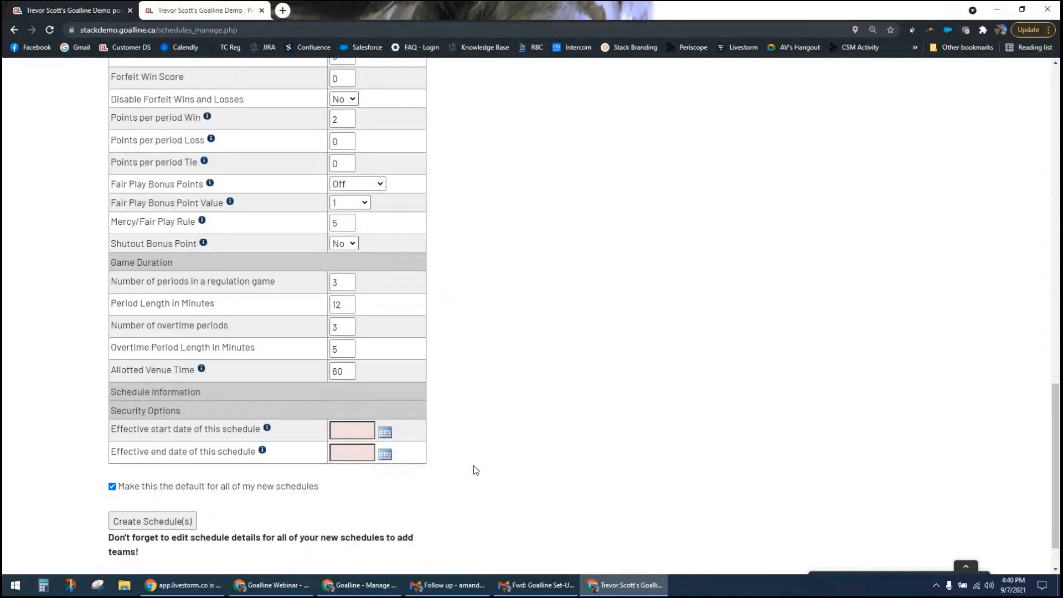
# - Deselect all leagues for the new schedule and assign it only to U16 Boys House
pyautogui.scroll(3, 475, 469)
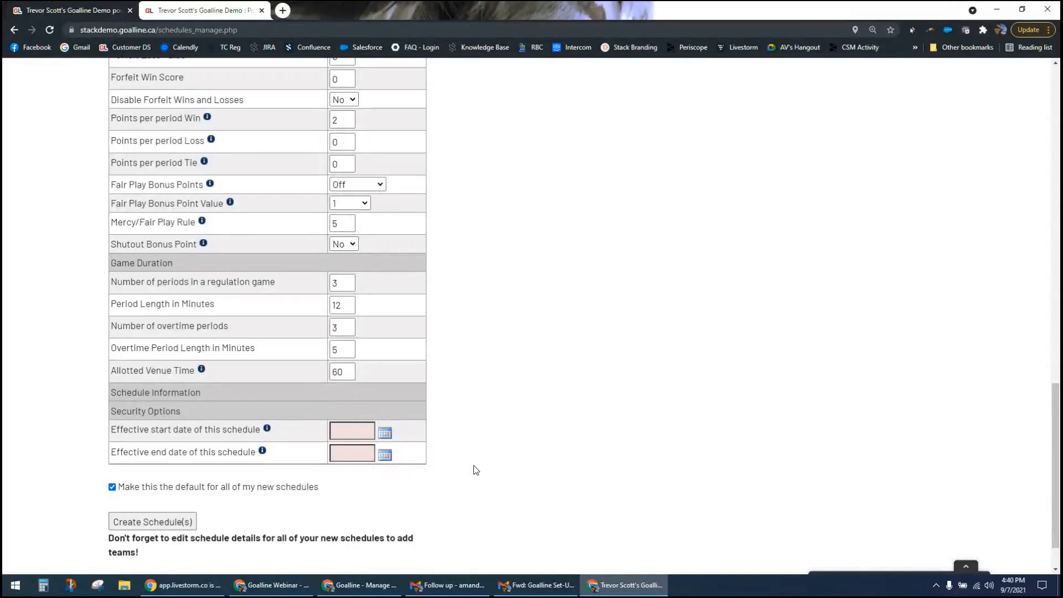
pyautogui.scroll(6, 475, 469)
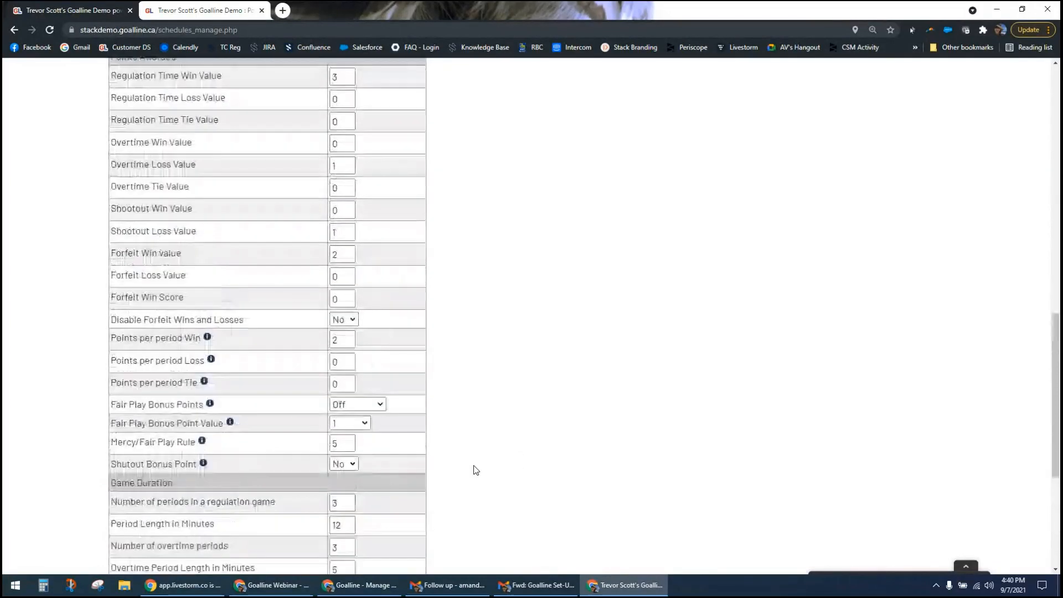
pyautogui.scroll(7, 475, 469)
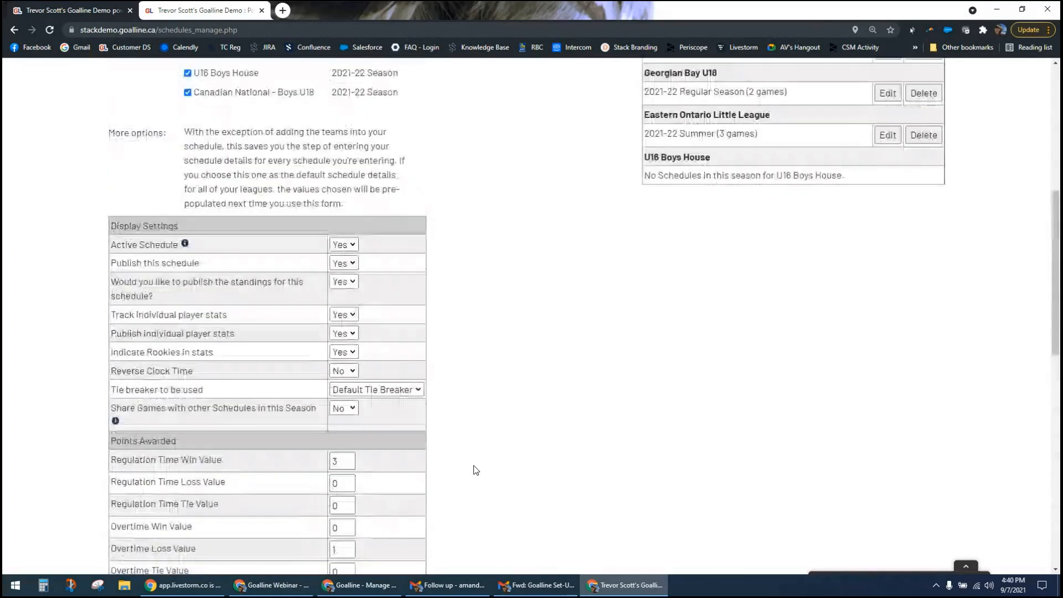
pyautogui.scroll(4, 478, 453)
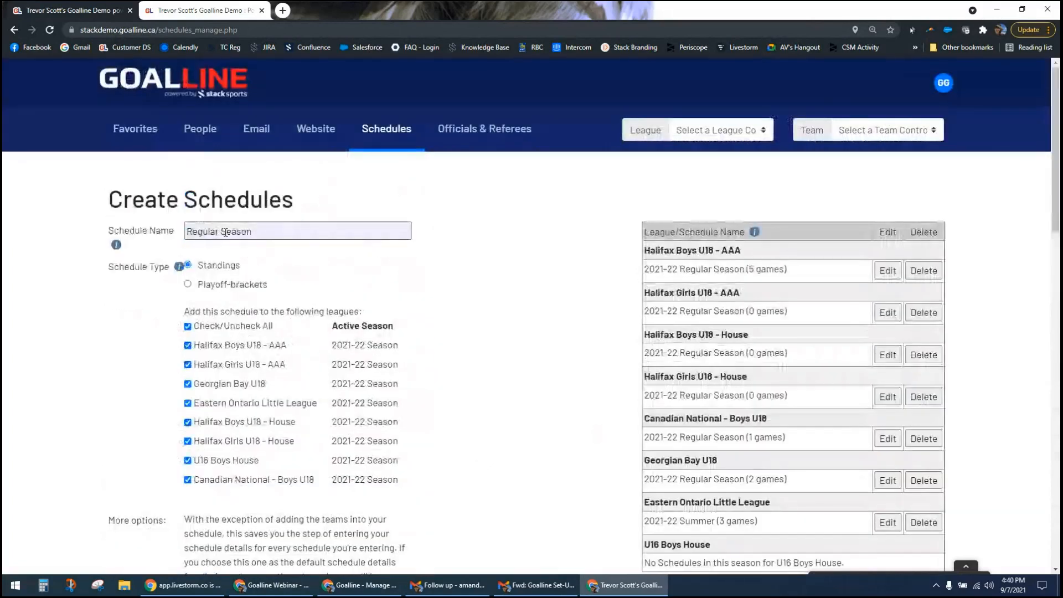
pyautogui.click(188, 326)
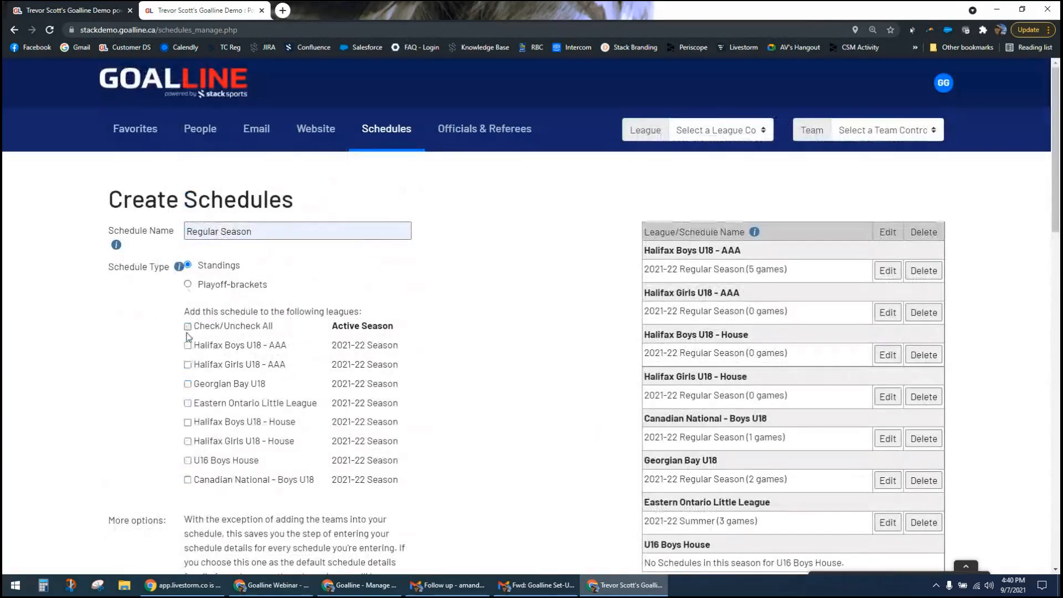
pyautogui.click(188, 460)
# - Set the effective start date of the schedule to September 7, 2021
pyautogui.scroll(-1, 484, 465)
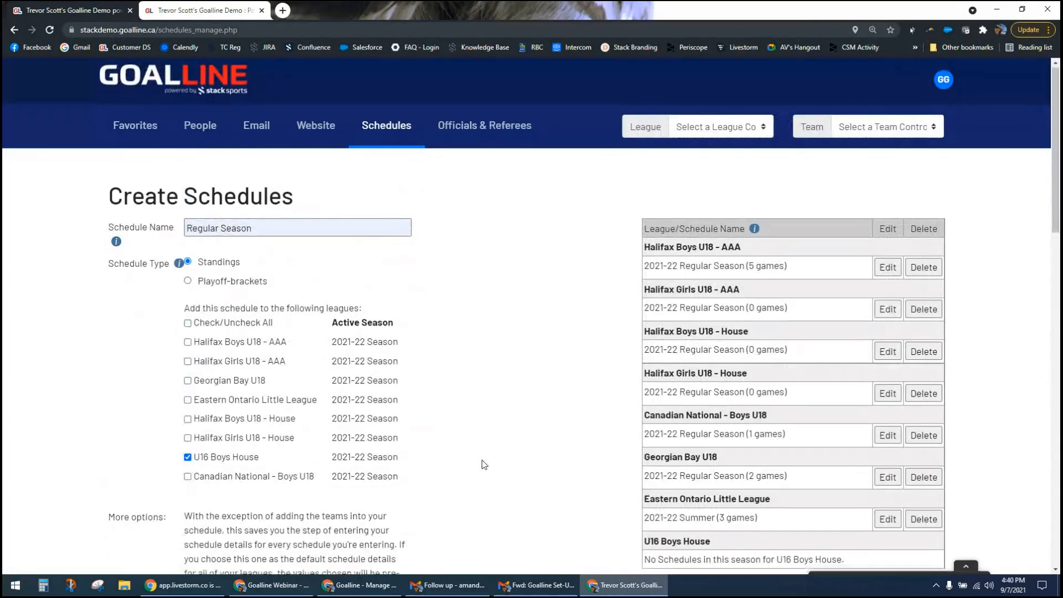
pyautogui.scroll(-5, 484, 465)
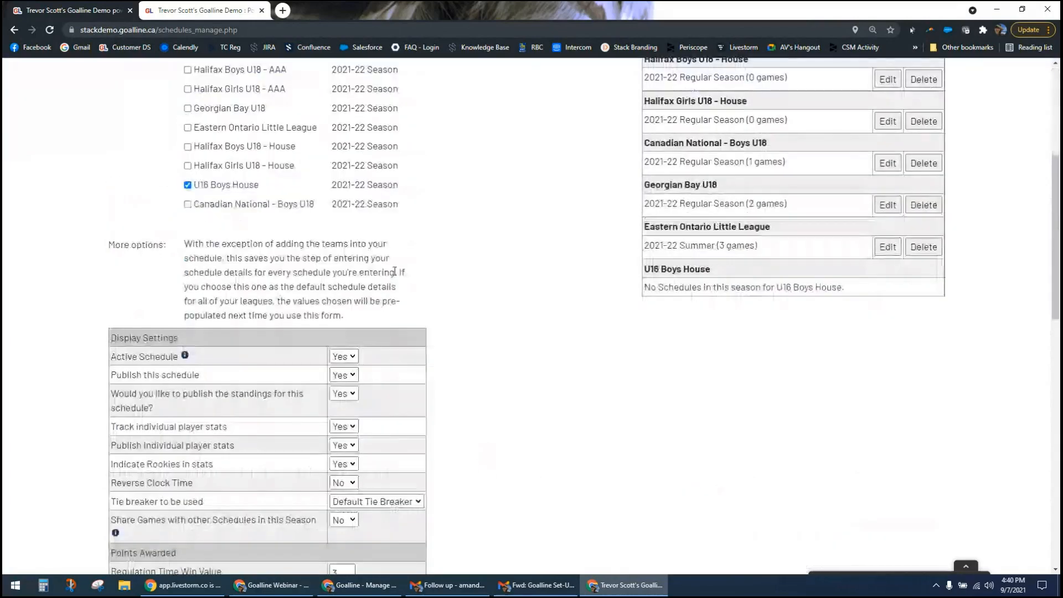
pyautogui.scroll(-2, 563, 468)
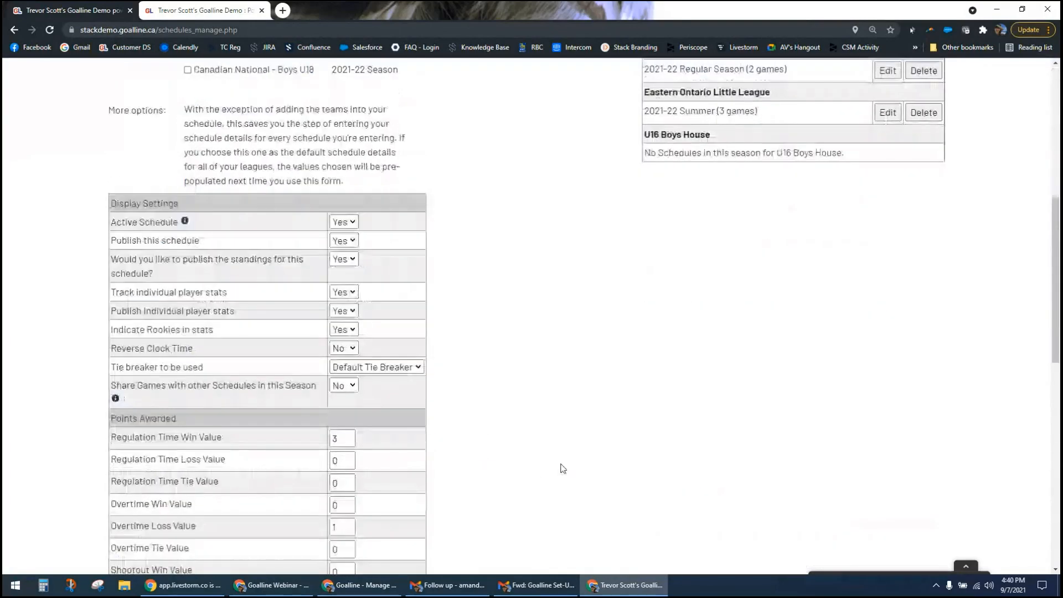
pyautogui.scroll(-10, 562, 468)
pyautogui.click(359, 379)
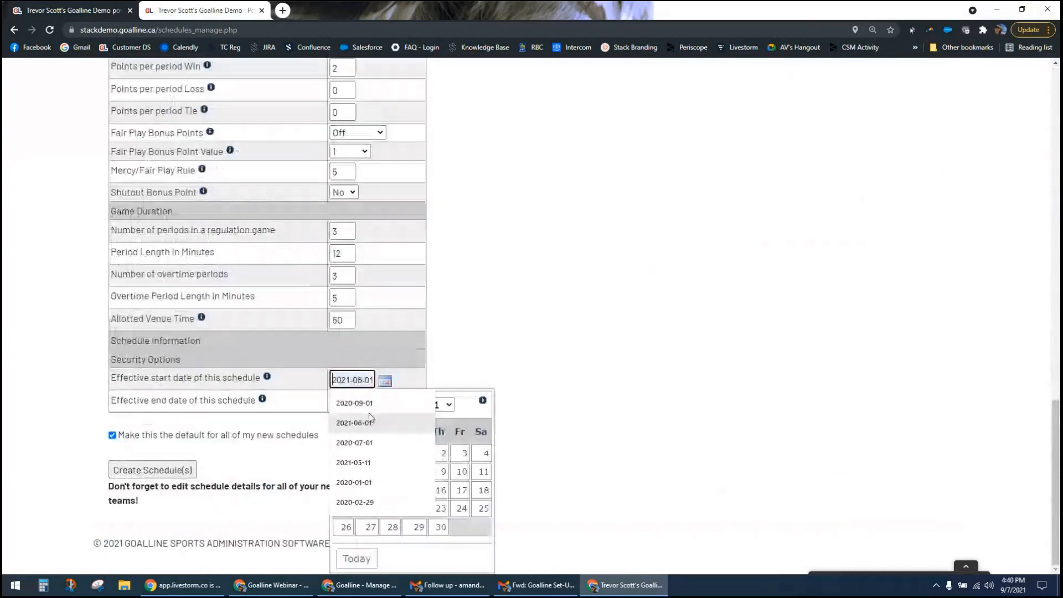
pyautogui.click(370, 403)
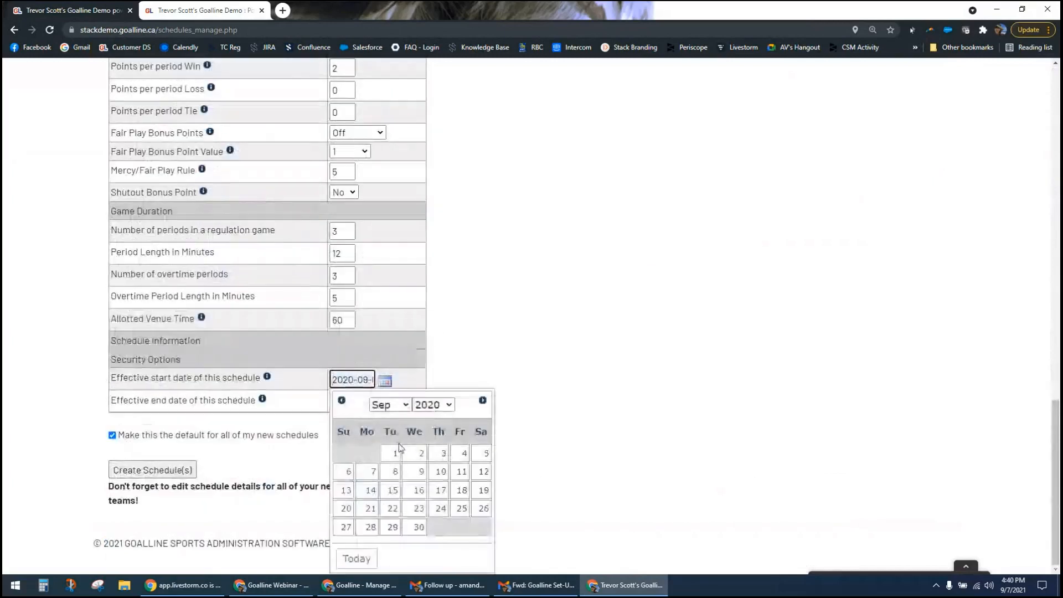
pyautogui.click(434, 404)
pyautogui.click(435, 378)
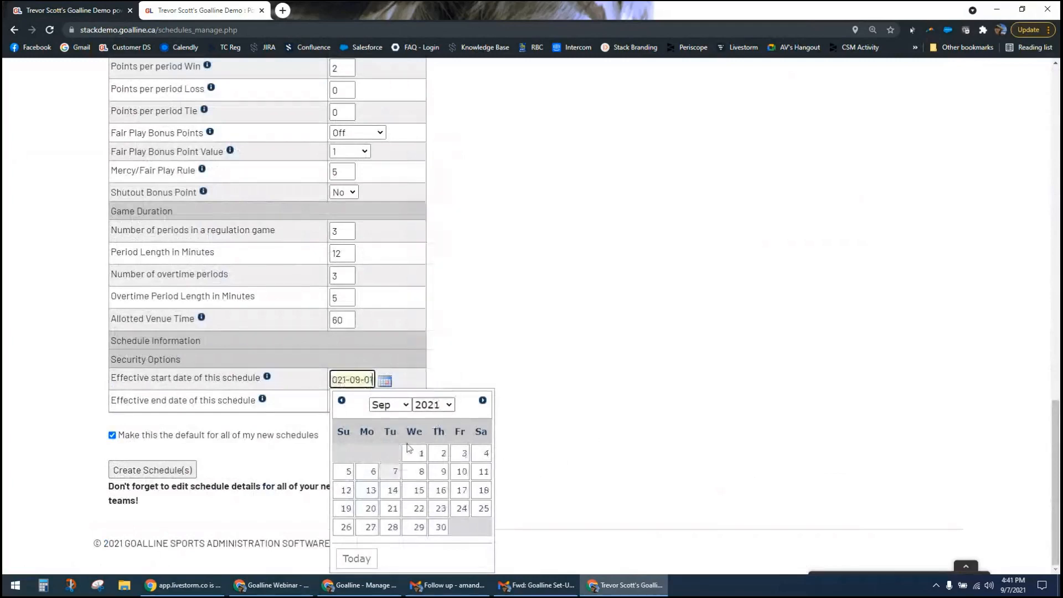
# - Set the effective end date of the schedule to May 31, 2022, and create the schedule
pyautogui.click(352, 401)
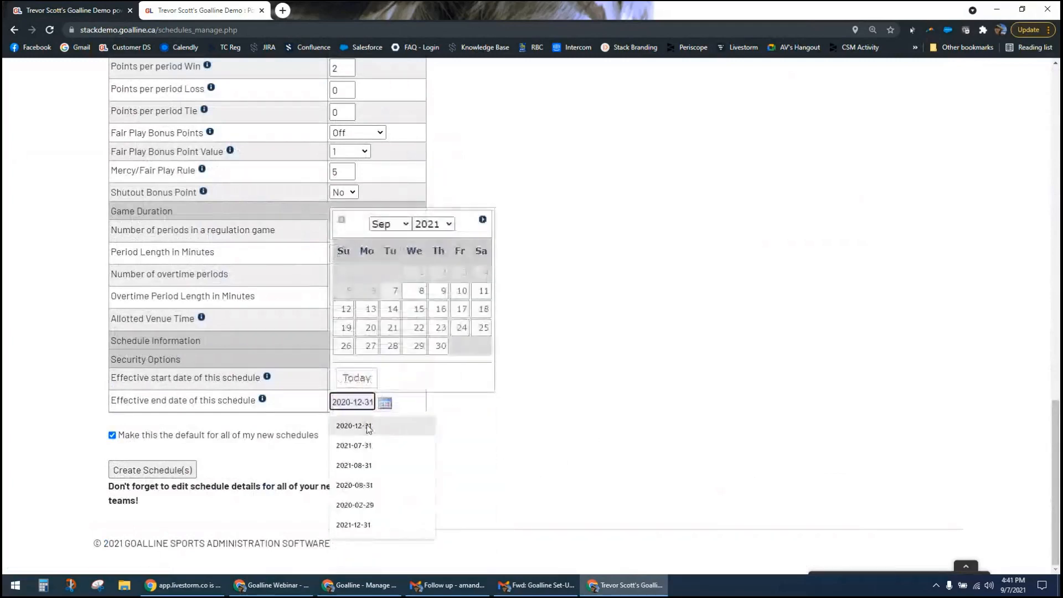
pyautogui.click(433, 223)
pyautogui.click(429, 250)
pyautogui.click(401, 227)
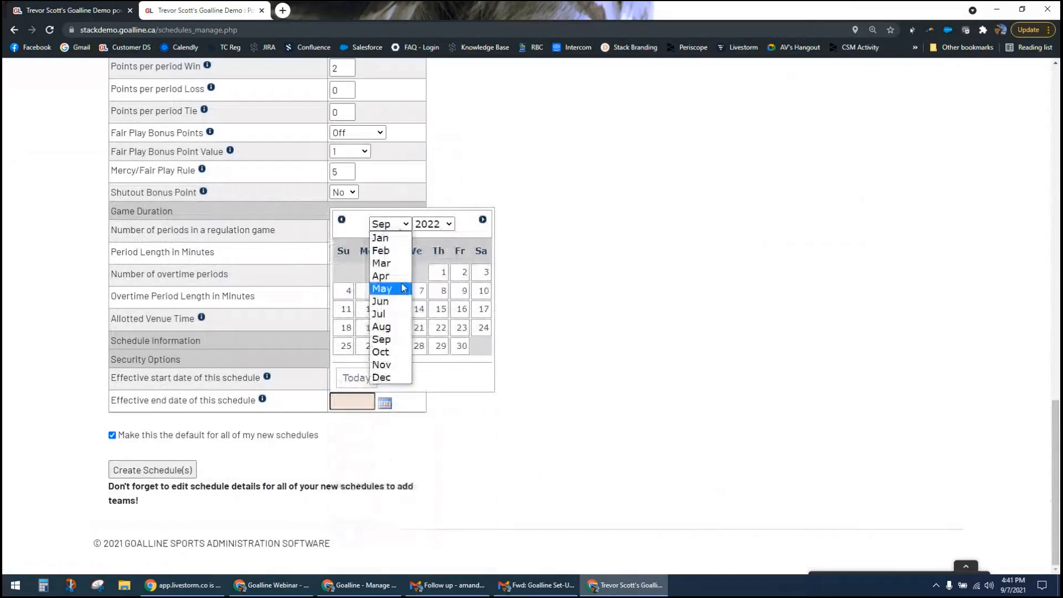
pyautogui.click(407, 285)
pyautogui.click(393, 346)
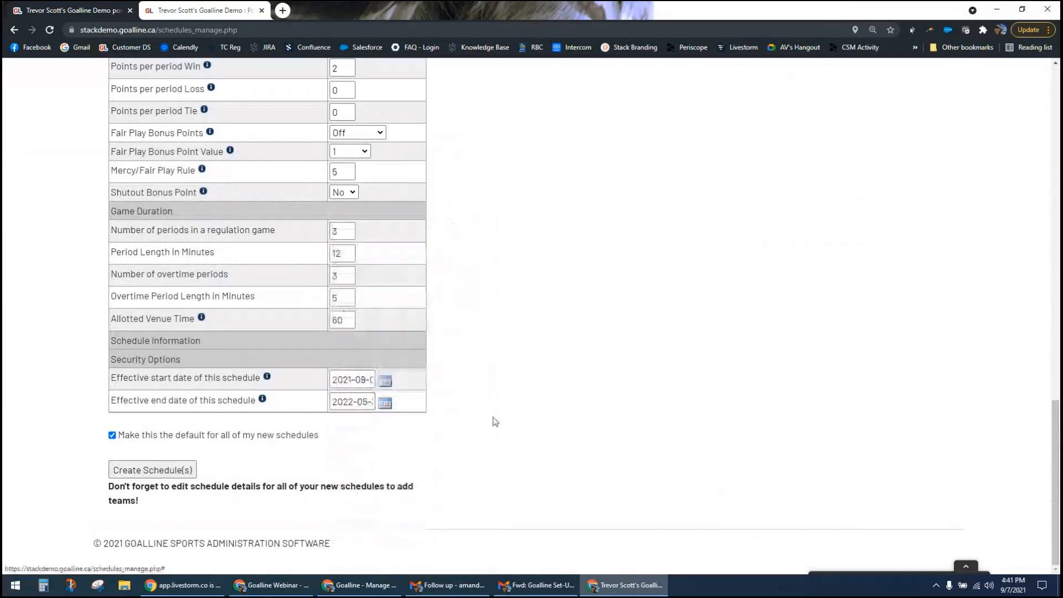
pyautogui.click(144, 471)
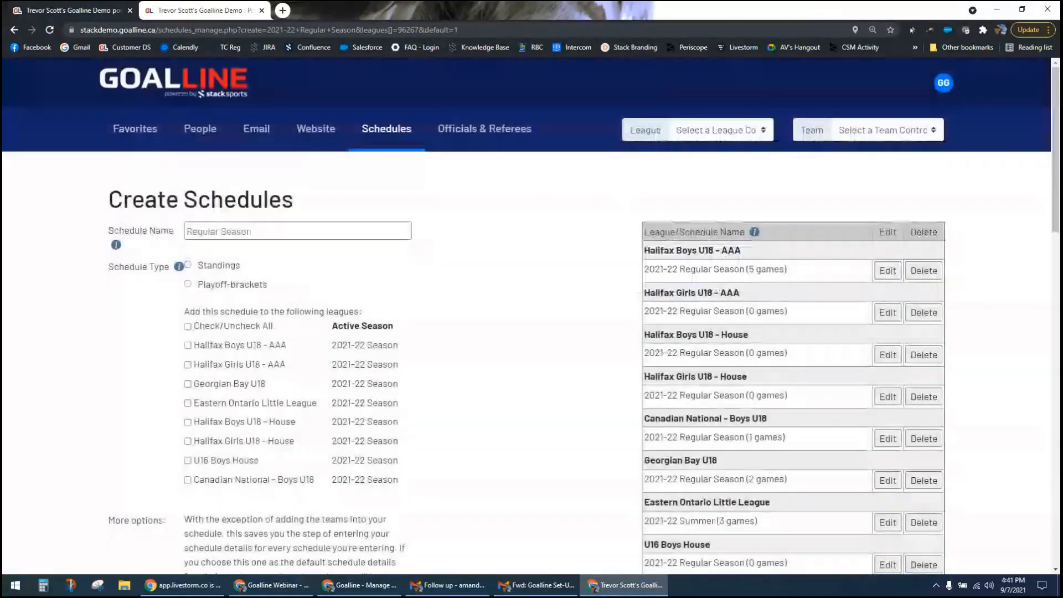
# - Switch to the U16 Boys House league control panel, open its schedule details for editing and dismiss the notice about adding teams
pyautogui.hotkey('alt', 'Tab')
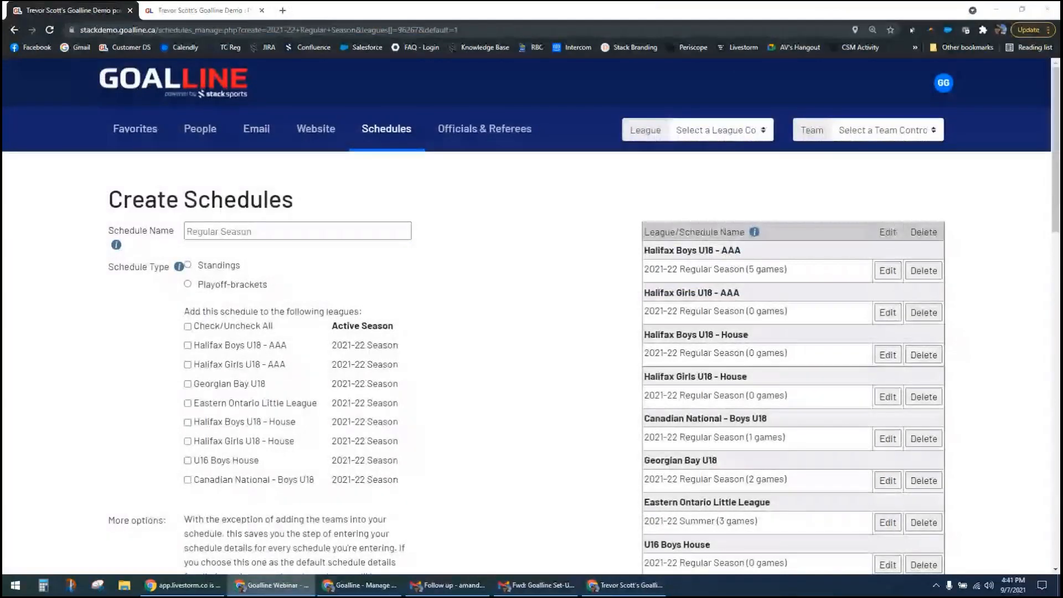
pyautogui.click(470, 400)
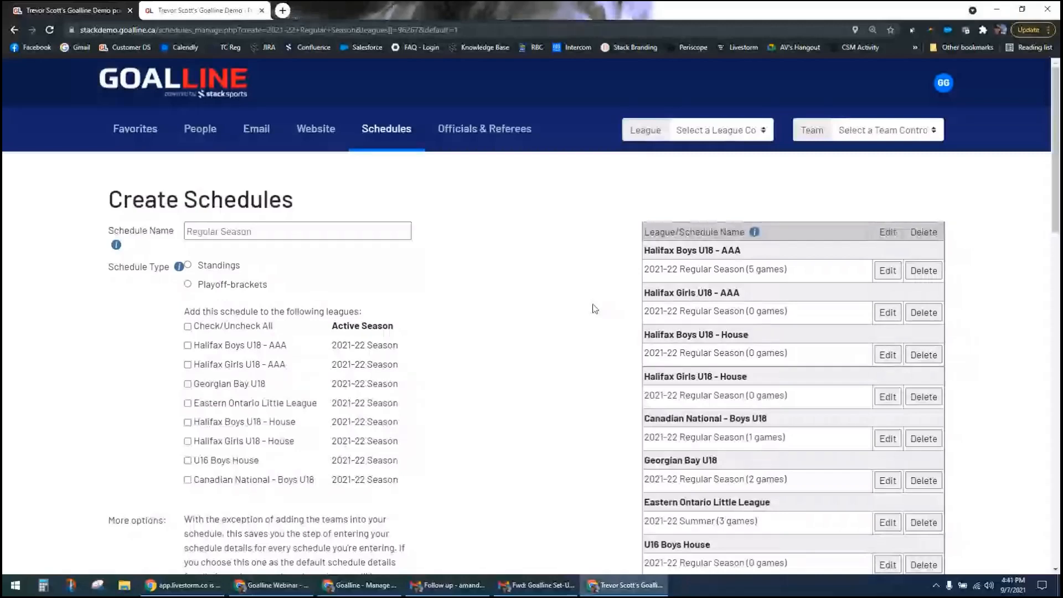
pyautogui.click(674, 135)
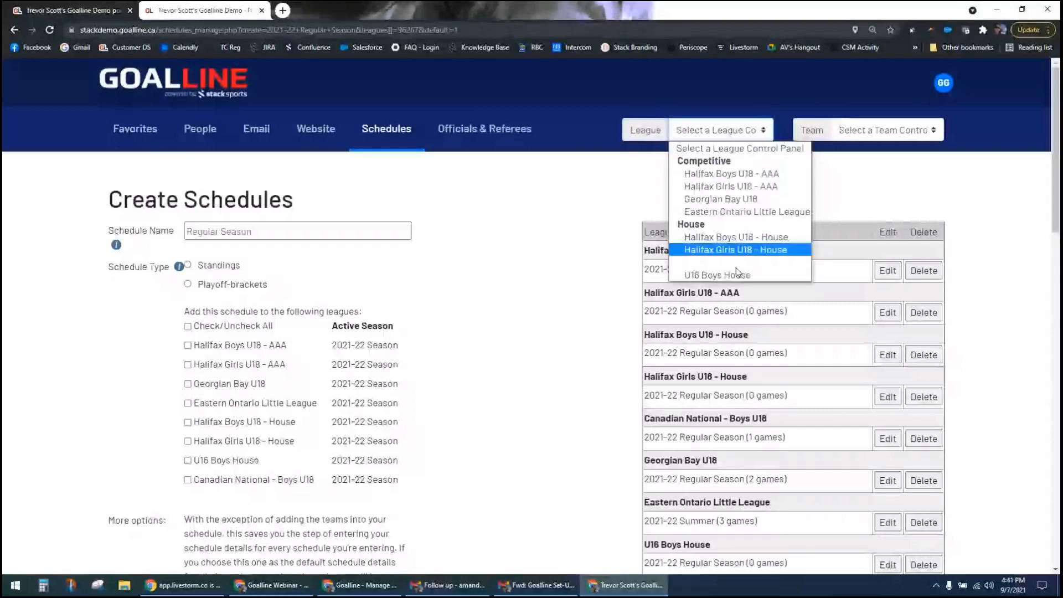
pyautogui.click(735, 272)
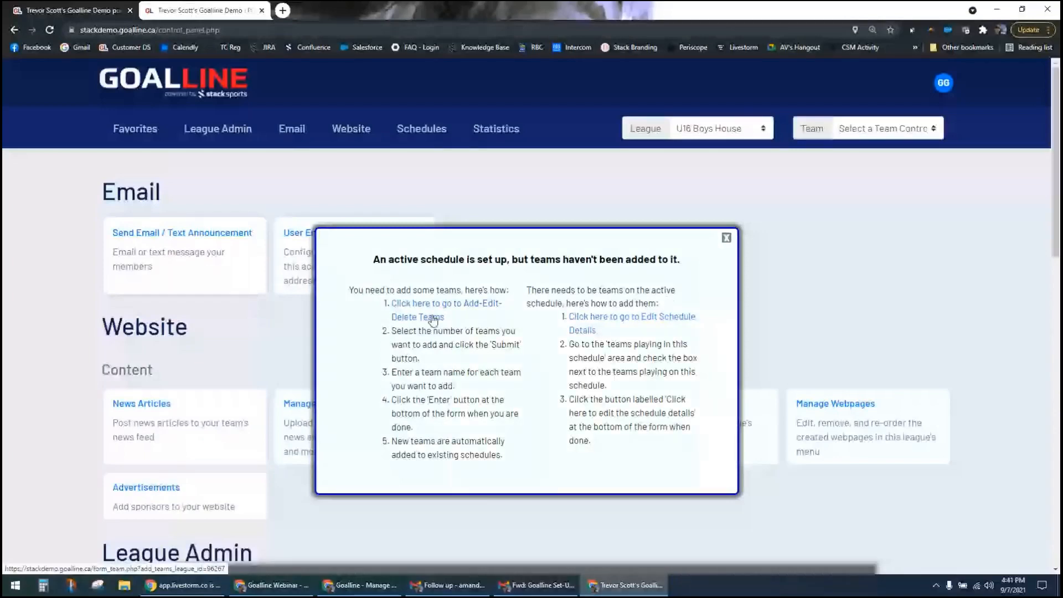
pyautogui.click(589, 324)
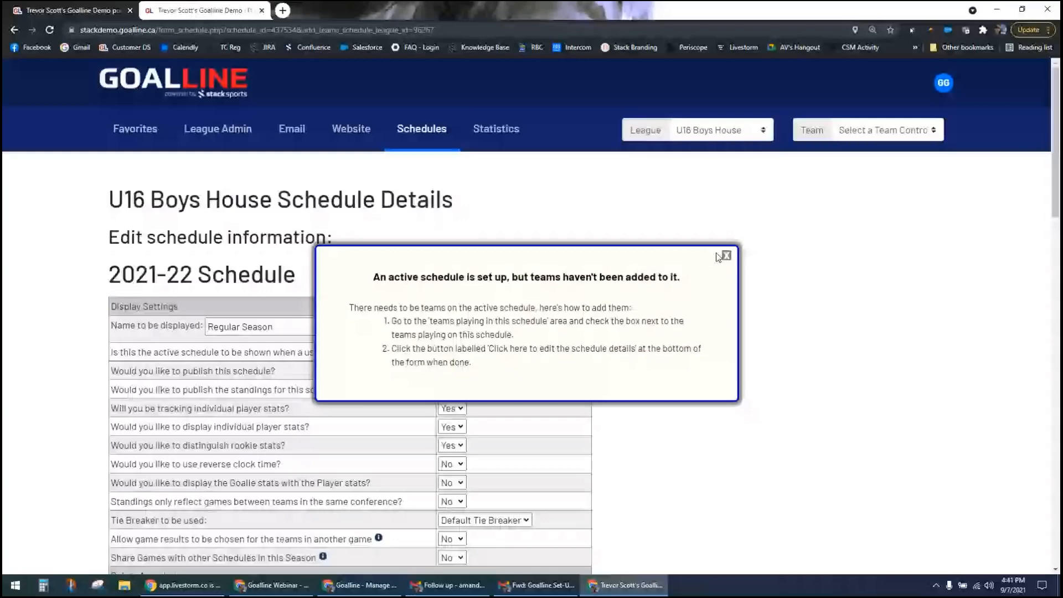
pyautogui.click(726, 255)
# - Review the U16 Boys House schedule details, from the tie breaker choices and points awarded to game duration, security options and team selection
pyautogui.scroll(-2, 443, 277)
pyautogui.moveTo(124, 88); pyautogui.dragTo(445, 95)
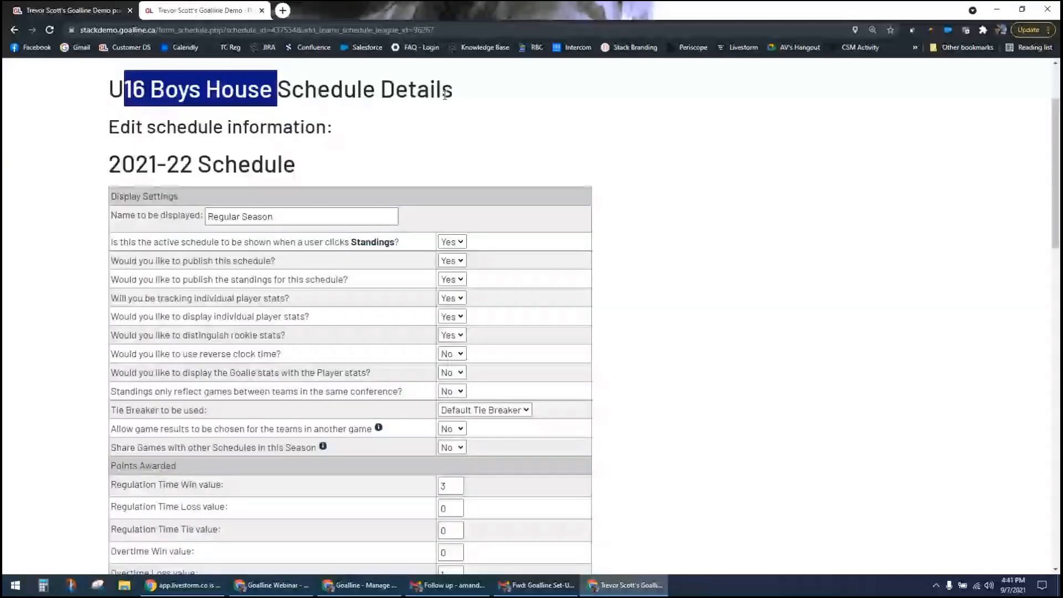
pyautogui.scroll(-4, 479, 191)
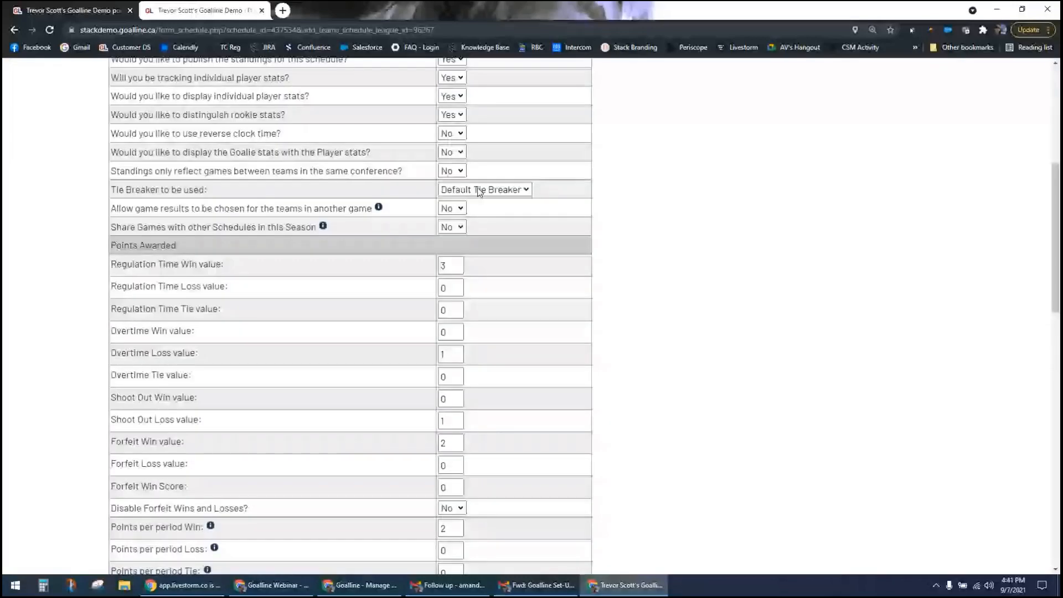
pyautogui.click(526, 189)
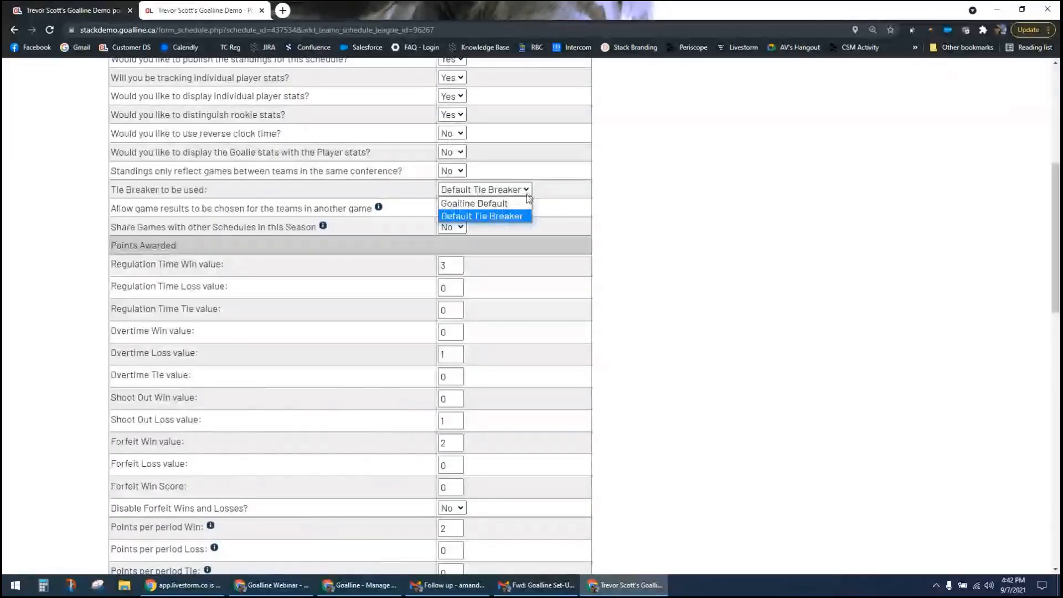
pyautogui.click(609, 218)
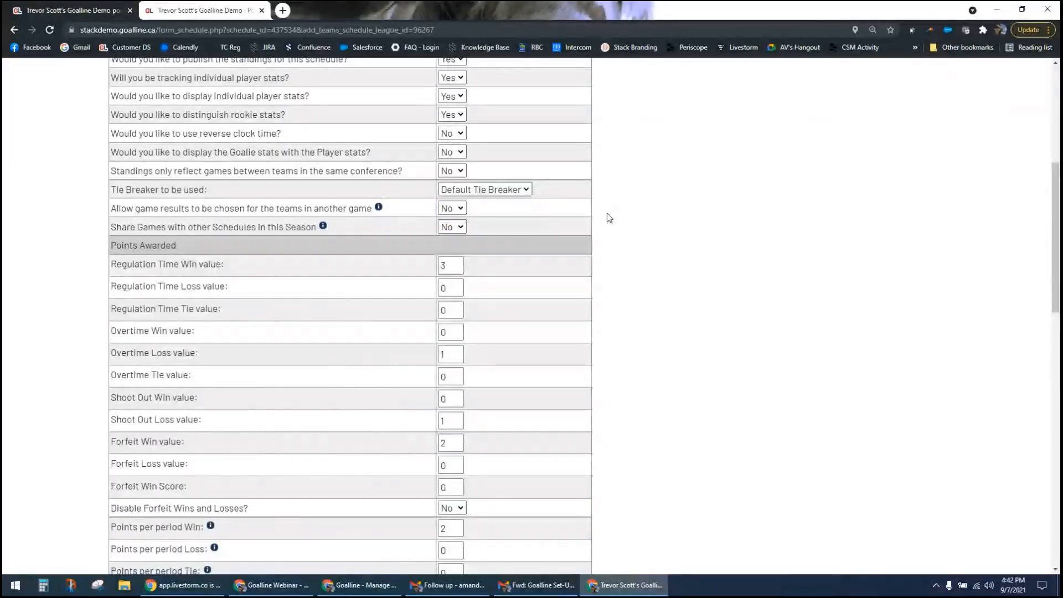
pyautogui.scroll(-6, 618, 256)
pyautogui.scroll(-5, 624, 273)
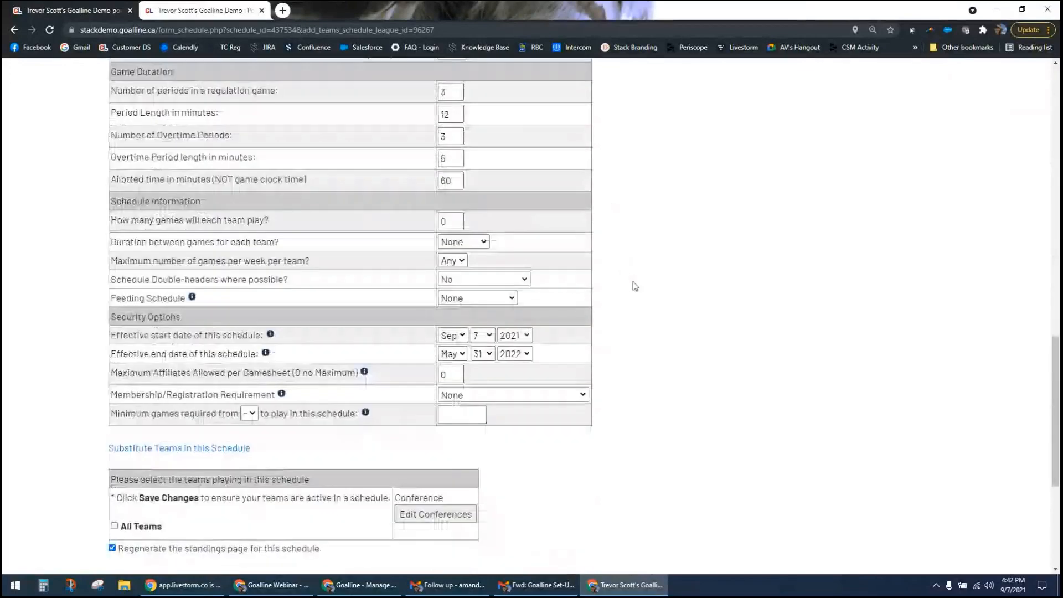
# - Open the conferences of the U16 Boys House Regular Season schedule and start naming a new conference
pyautogui.scroll(-3, 635, 286)
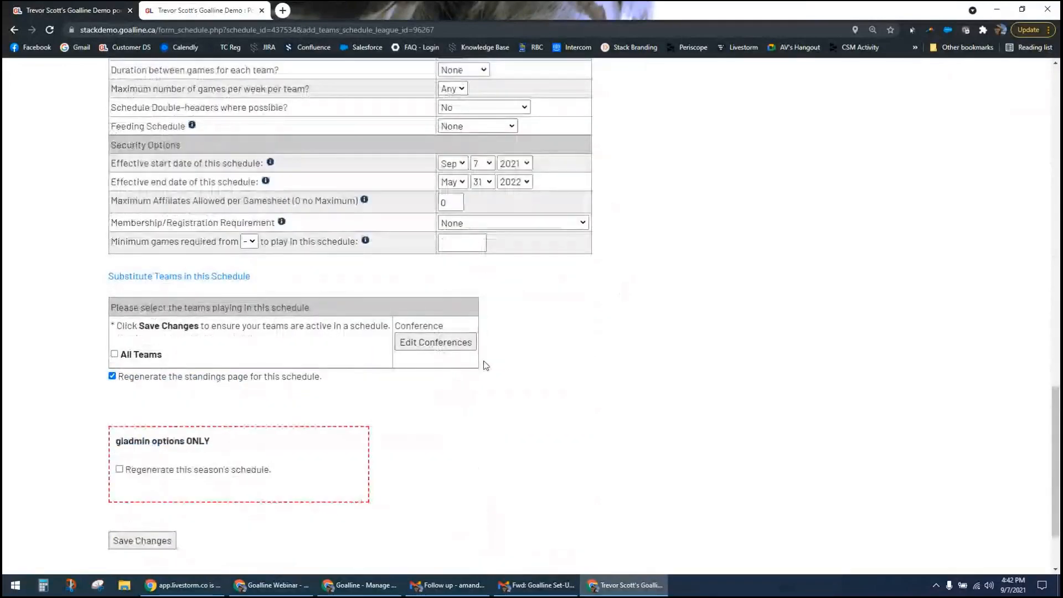
pyautogui.click(436, 344)
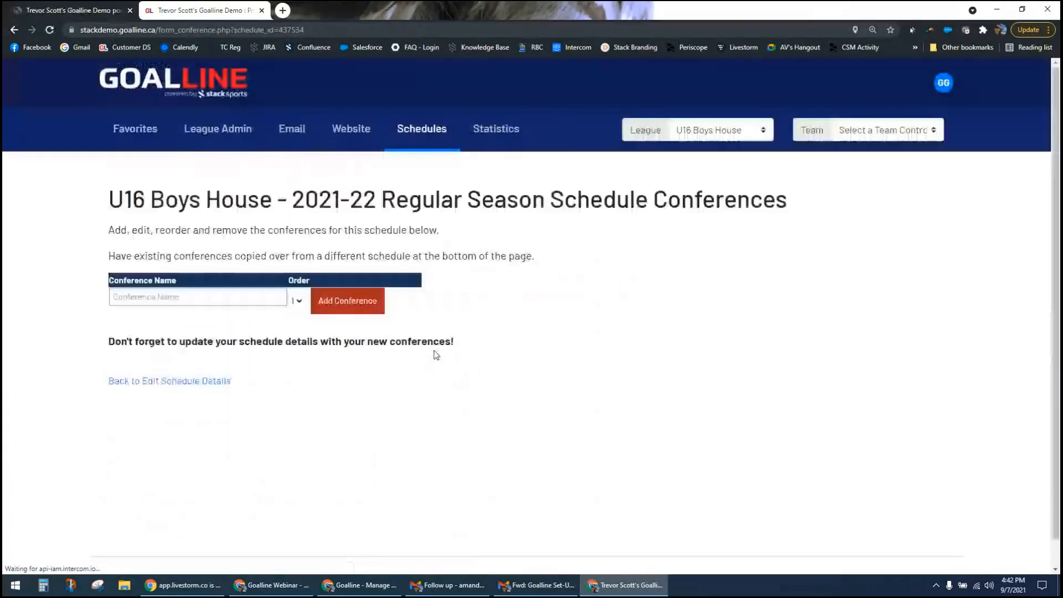
pyautogui.click(226, 299)
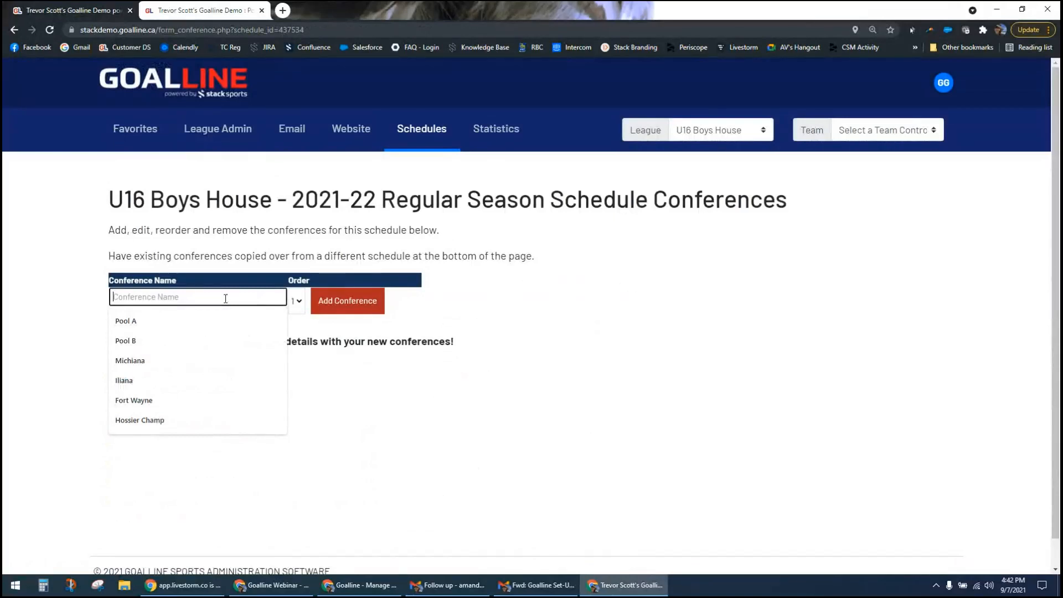
pyautogui.click(216, 326)
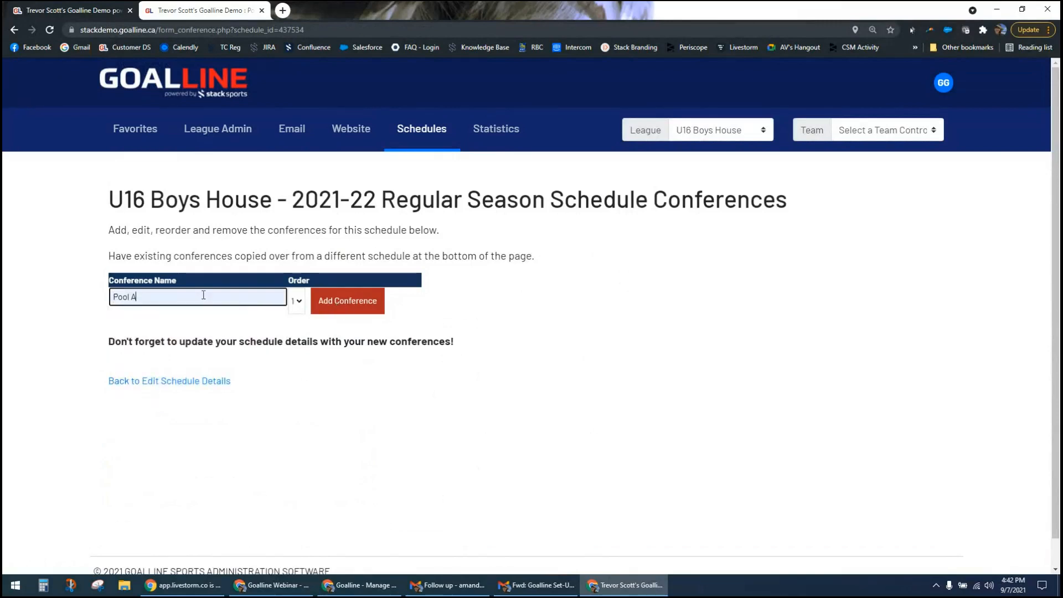
pyautogui.moveTo(152, 296); pyautogui.dragTo(110, 302)
pyautogui.press('BackSpace')
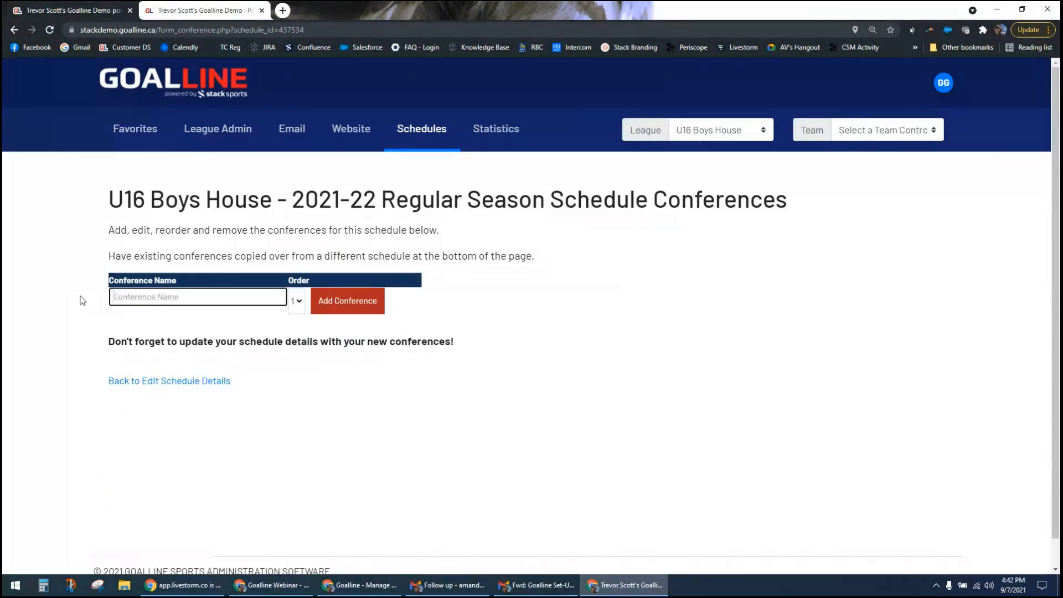
# - Add the conferences North and South, in that order, to the U16 Boys House schedule
pyautogui.write('North')
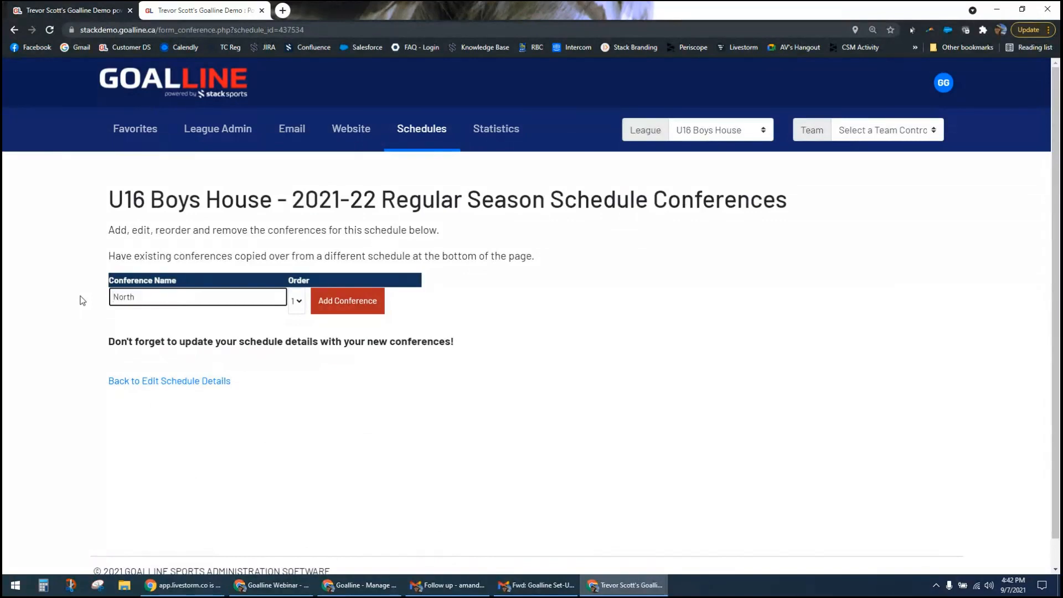
pyautogui.click(331, 307)
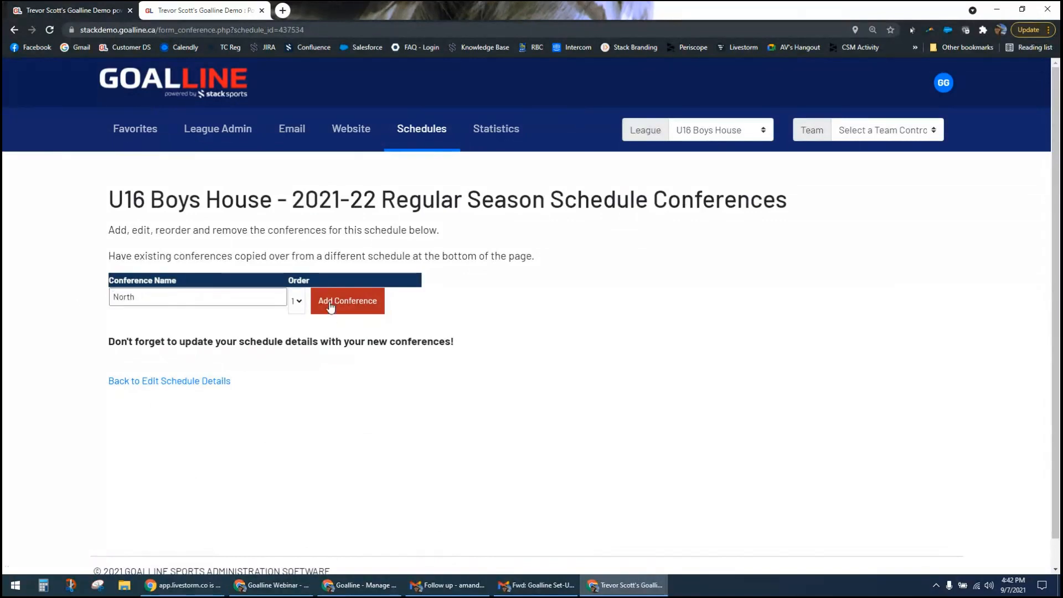
pyautogui.click(194, 305)
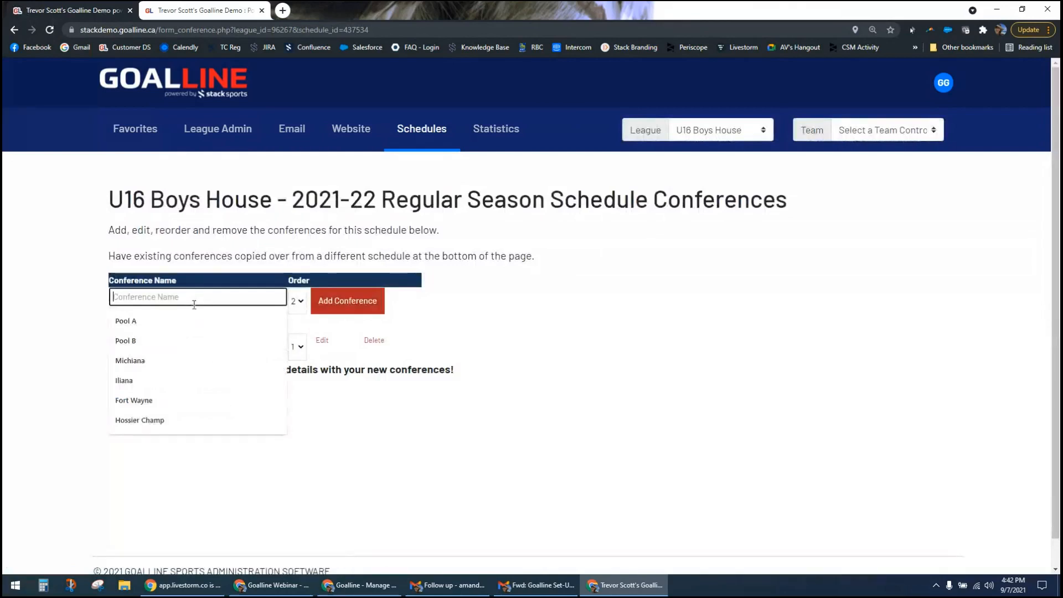
pyautogui.write('South')
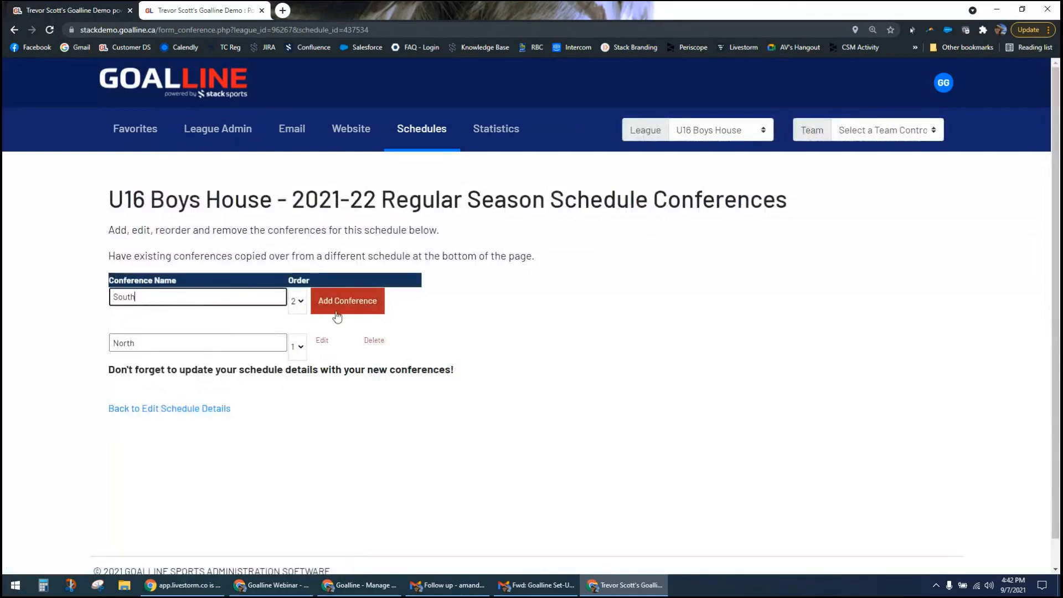
pyautogui.click(335, 314)
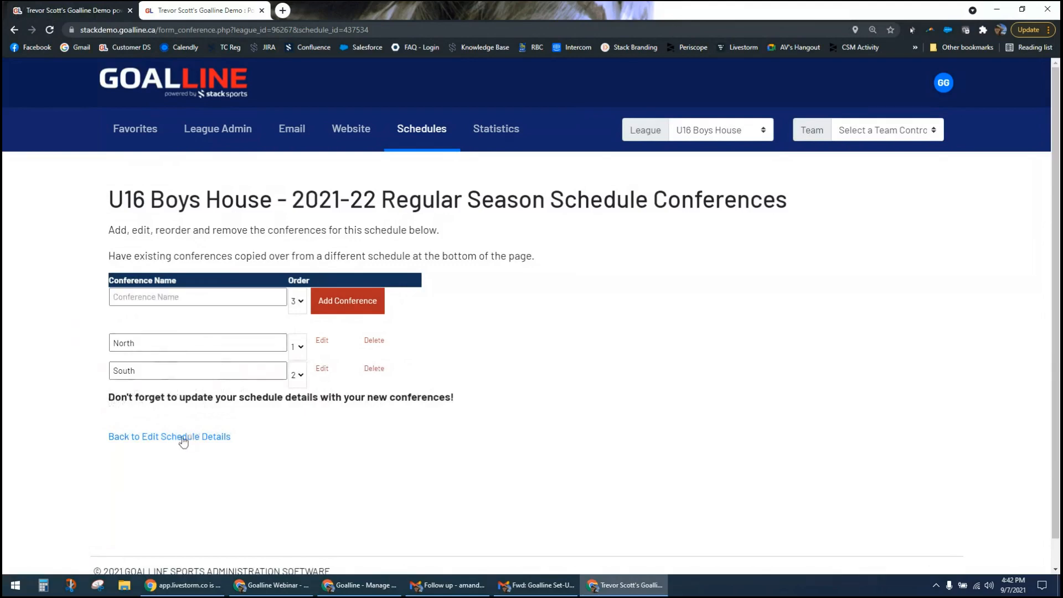
# - Return to the U16 Boys House schedule details and review the team selection, security options, game duration and display settings
pyautogui.click(130, 443)
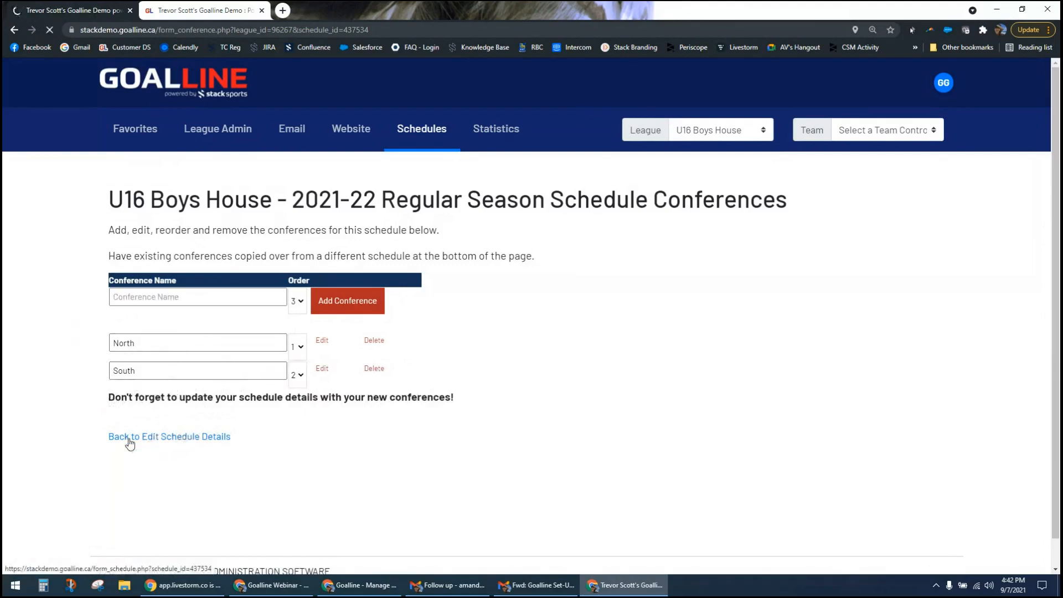
pyautogui.scroll(-5, 33, 435)
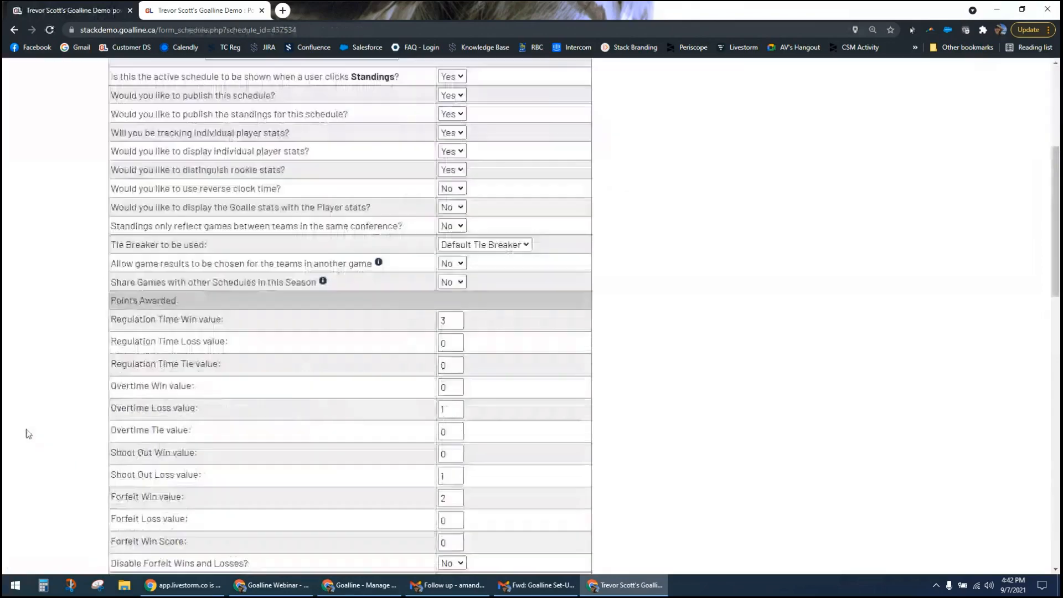
pyautogui.scroll(-15, 464, 425)
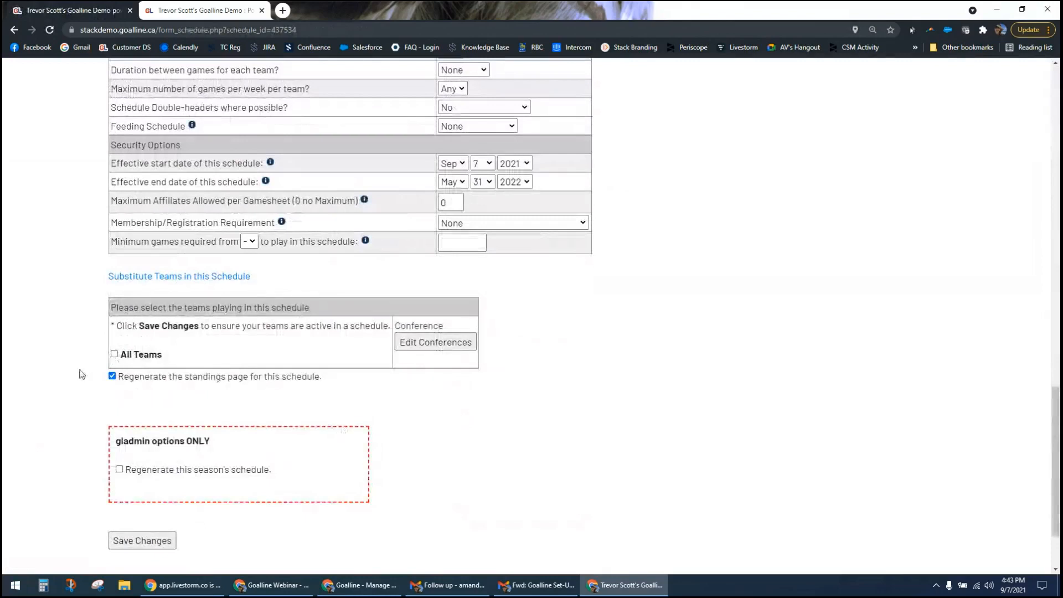
pyautogui.scroll(1, 82, 374)
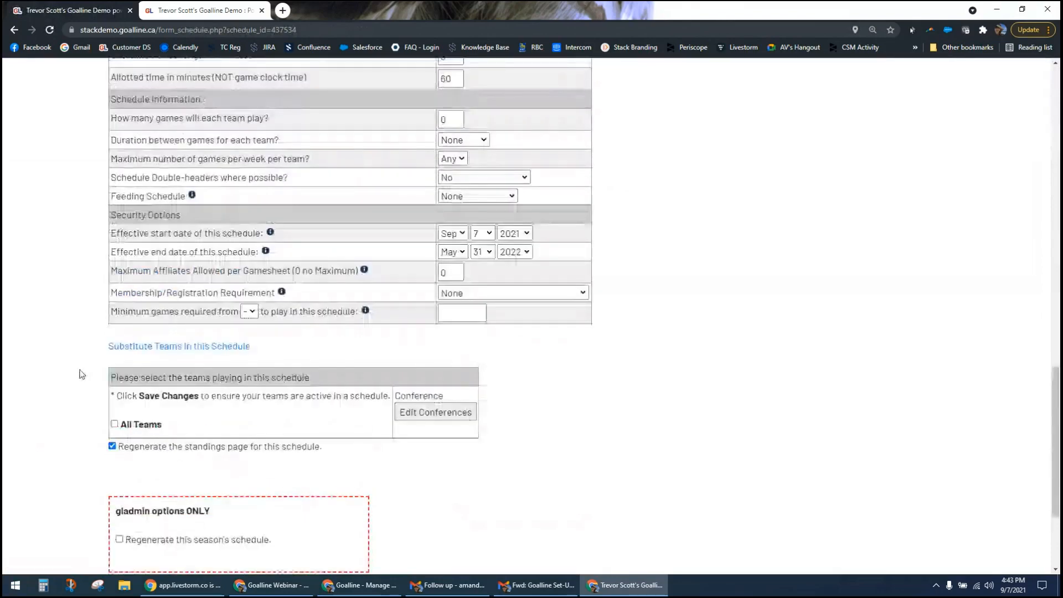
pyautogui.scroll(2, 82, 373)
pyautogui.scroll(2, 81, 374)
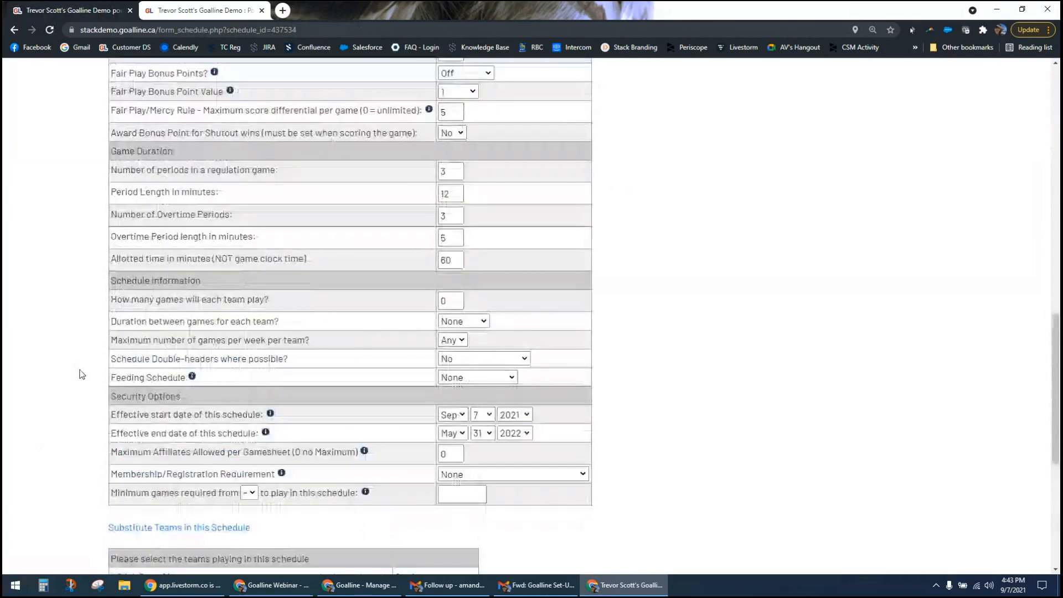
pyautogui.scroll(15, 82, 374)
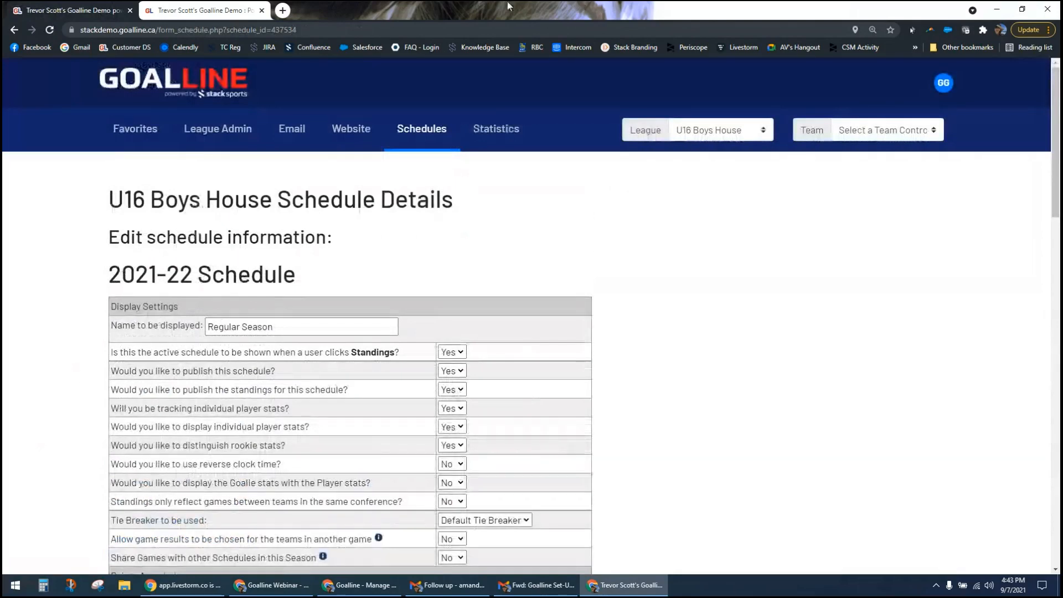
# - Go to the organization's team registration forms and open the Bedford Bears Tournament form for editing
pyautogui.click(414, 141)
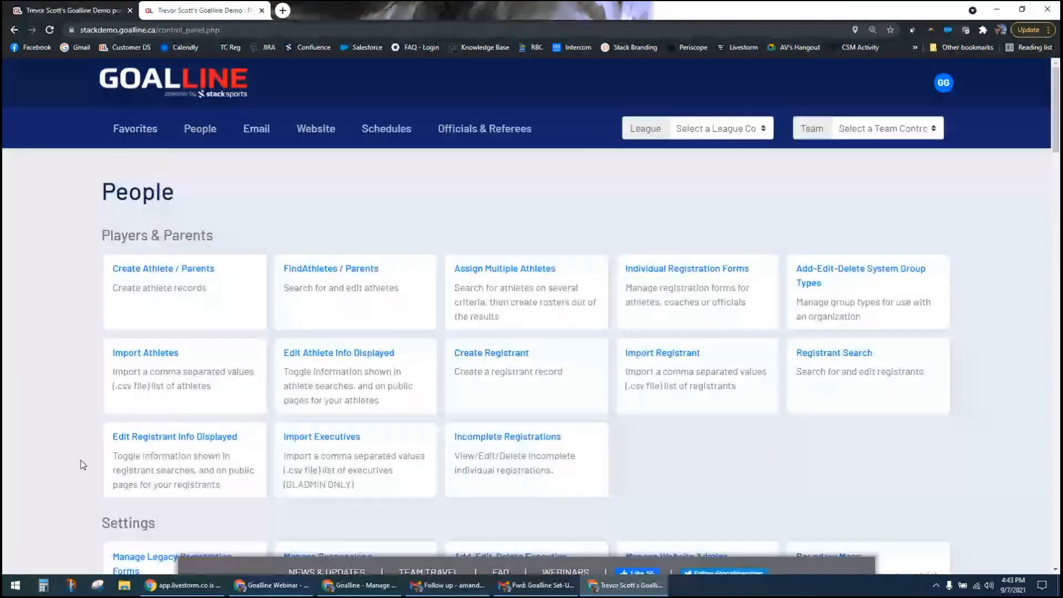
pyautogui.scroll(-6, 83, 464)
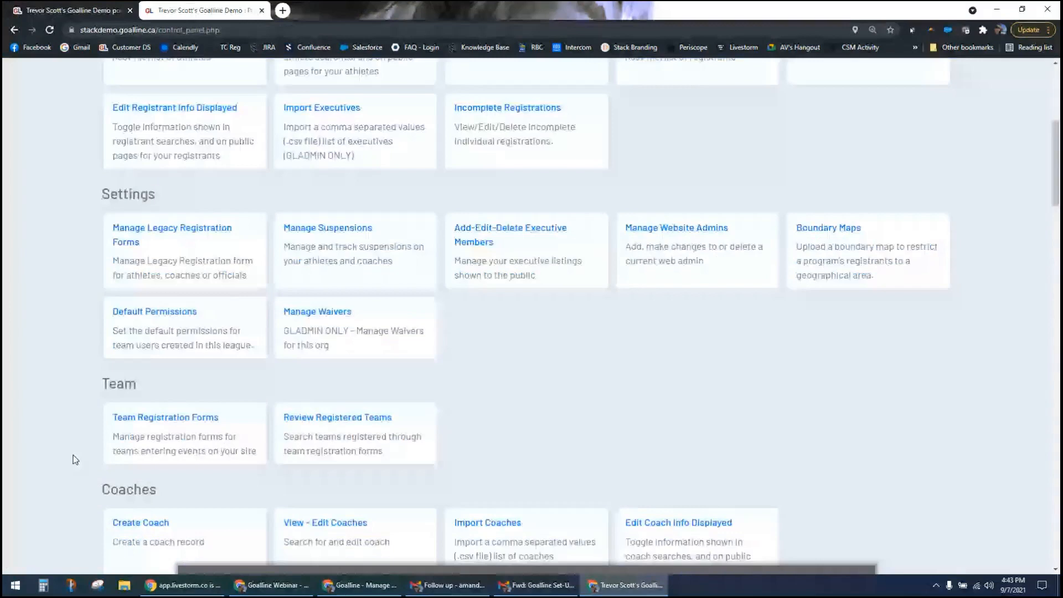
pyautogui.click(141, 417)
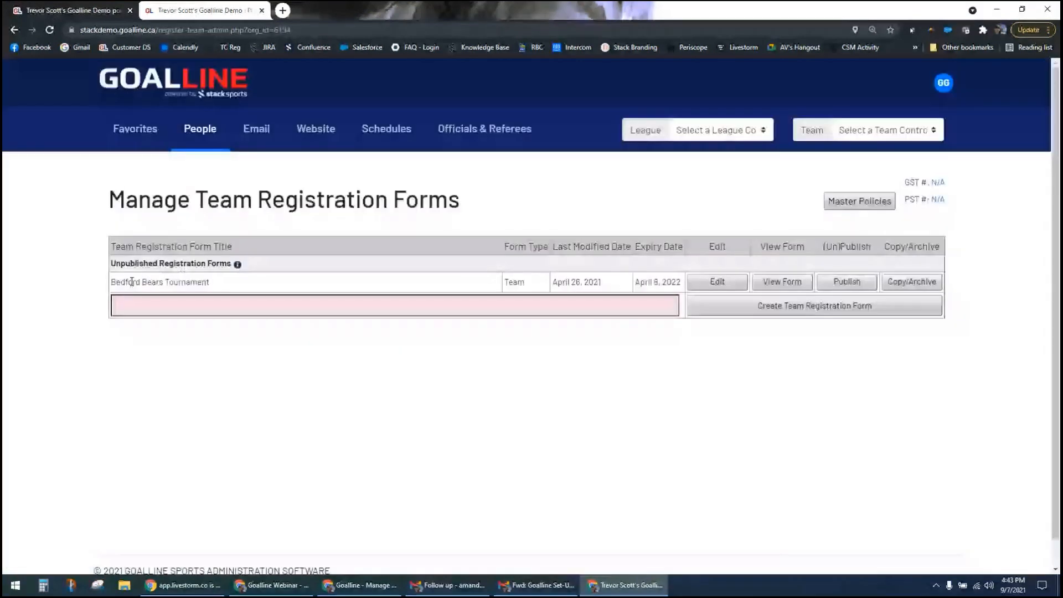
pyautogui.click(717, 281)
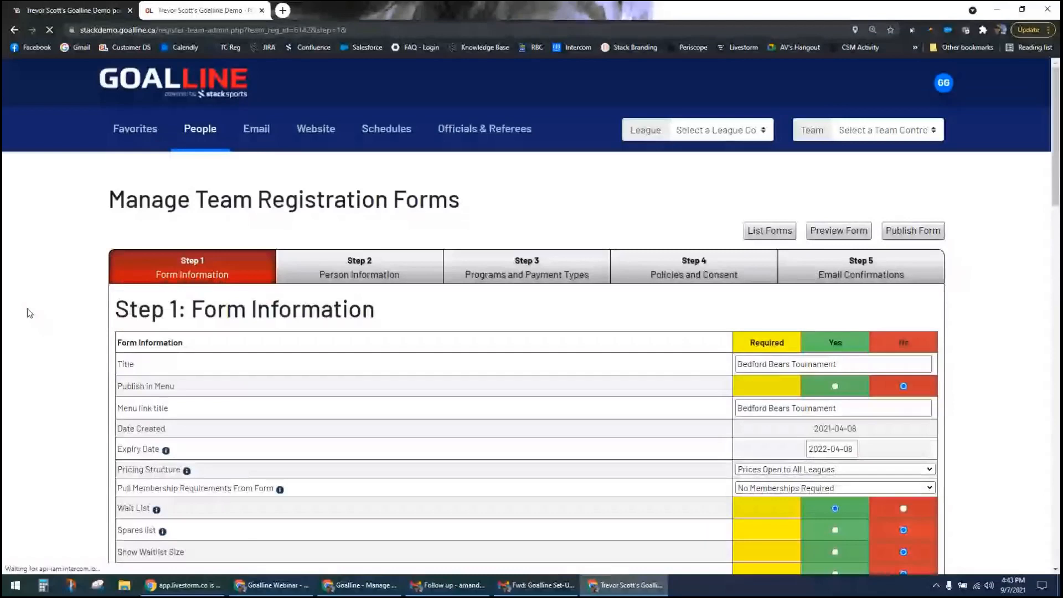
# - In the form's league registration restriction, select Halifax Boys U18 - House, Halifax Girls U18 - House and U16 Boys House
pyautogui.scroll(-3, 823, 288)
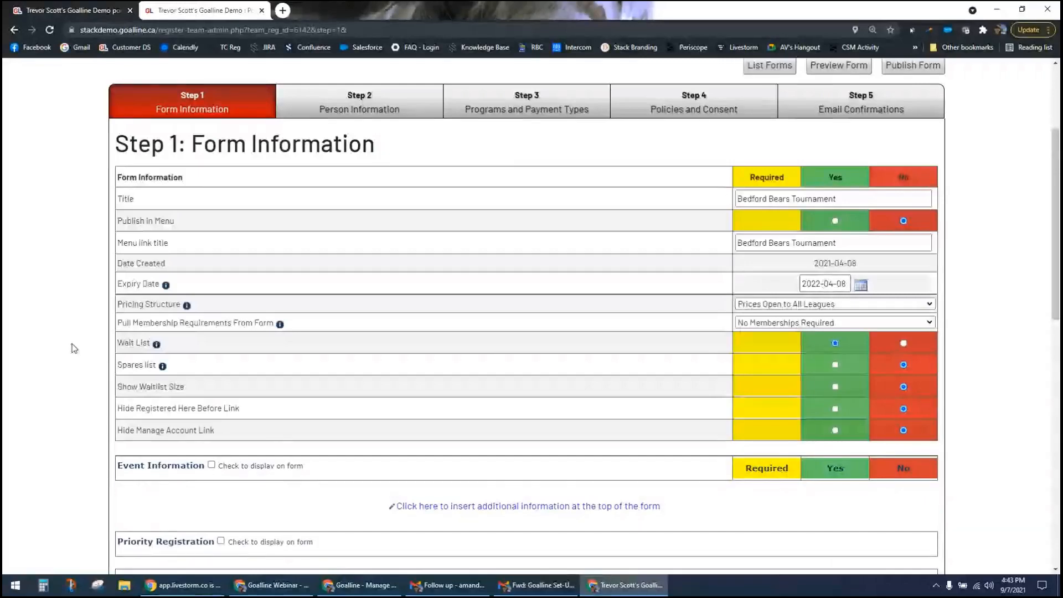
pyautogui.scroll(-1, 74, 347)
pyautogui.scroll(-3, 74, 348)
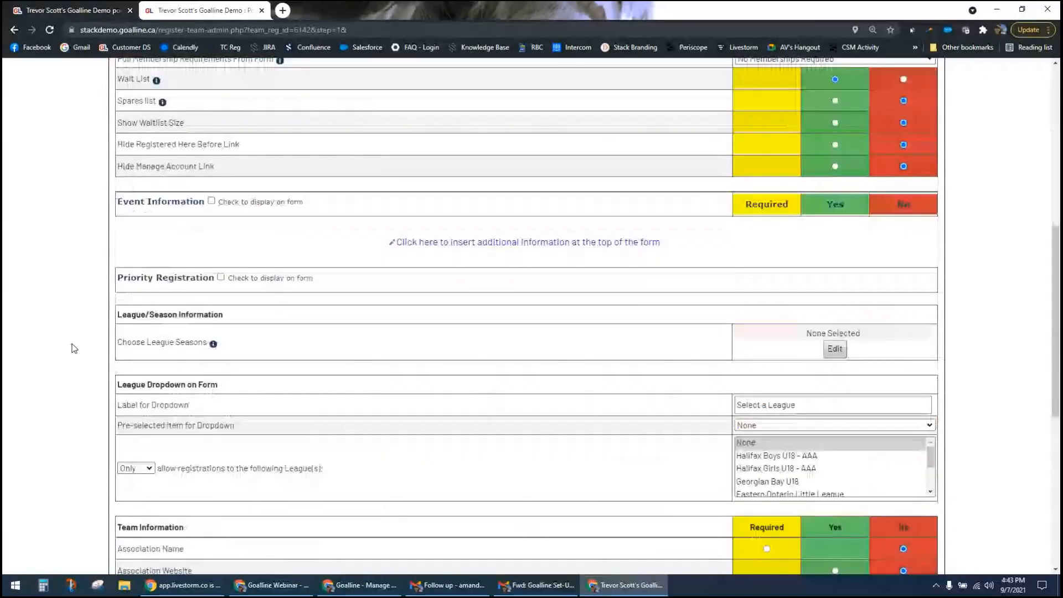
pyautogui.scroll(-3, 73, 347)
pyautogui.scroll(-1, 74, 348)
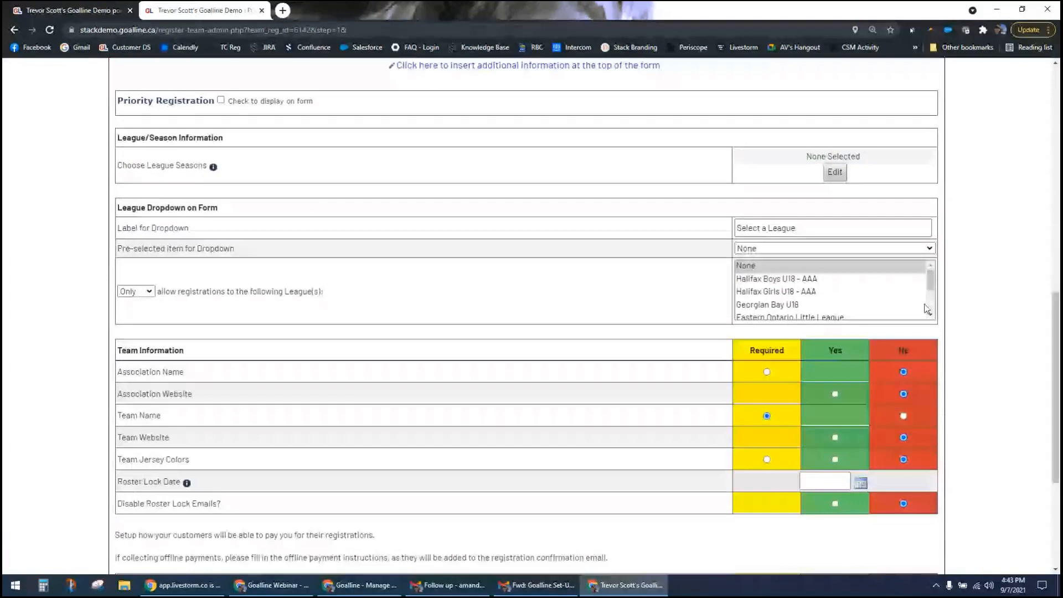
pyautogui.scroll(-1, 928, 308)
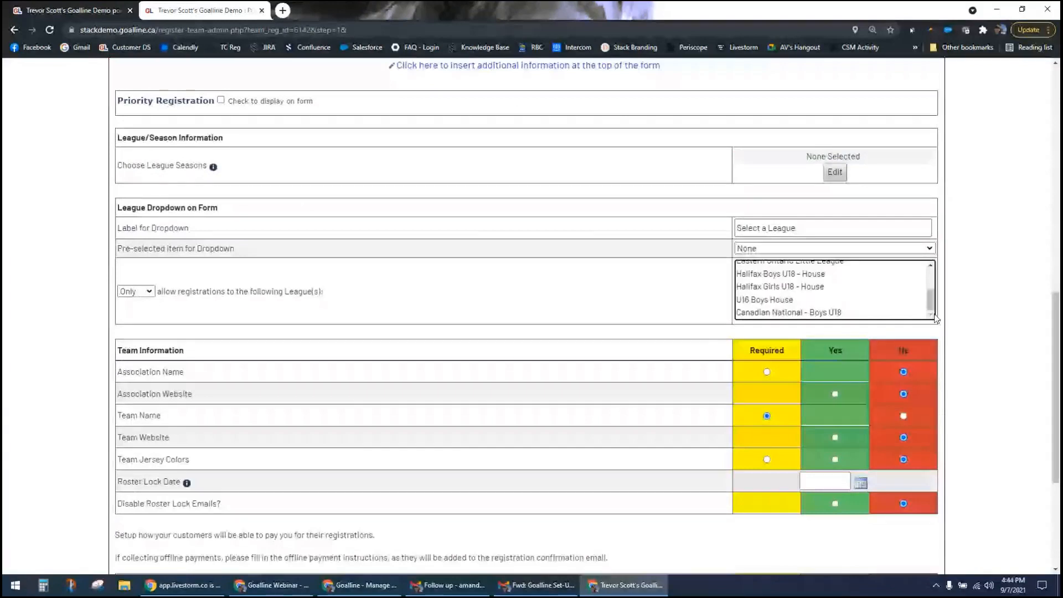
pyautogui.scroll(2, 935, 283)
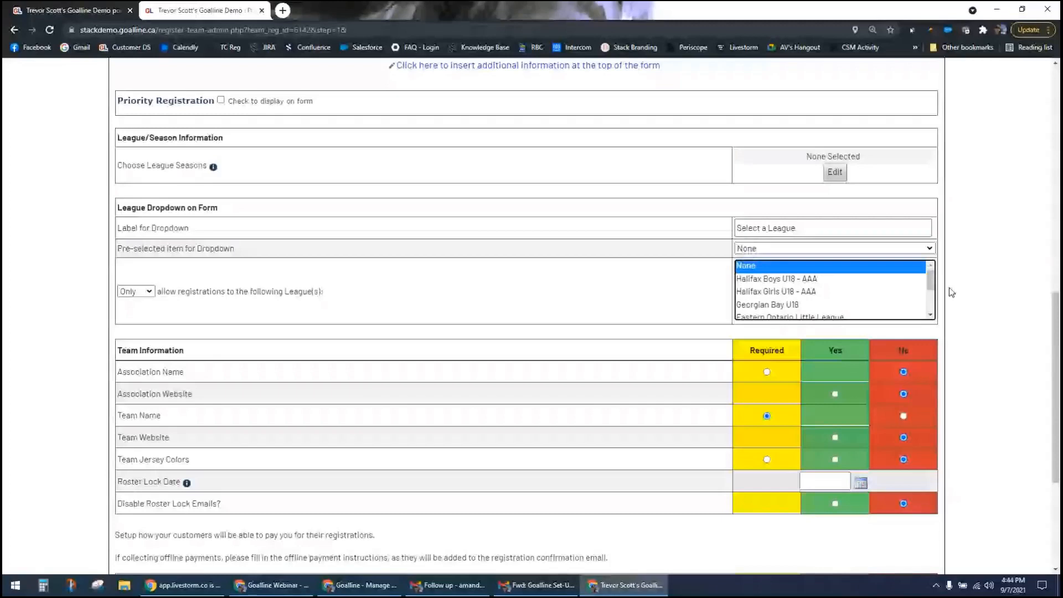
pyautogui.moveTo(930, 289); pyautogui.dragTo(933, 306)
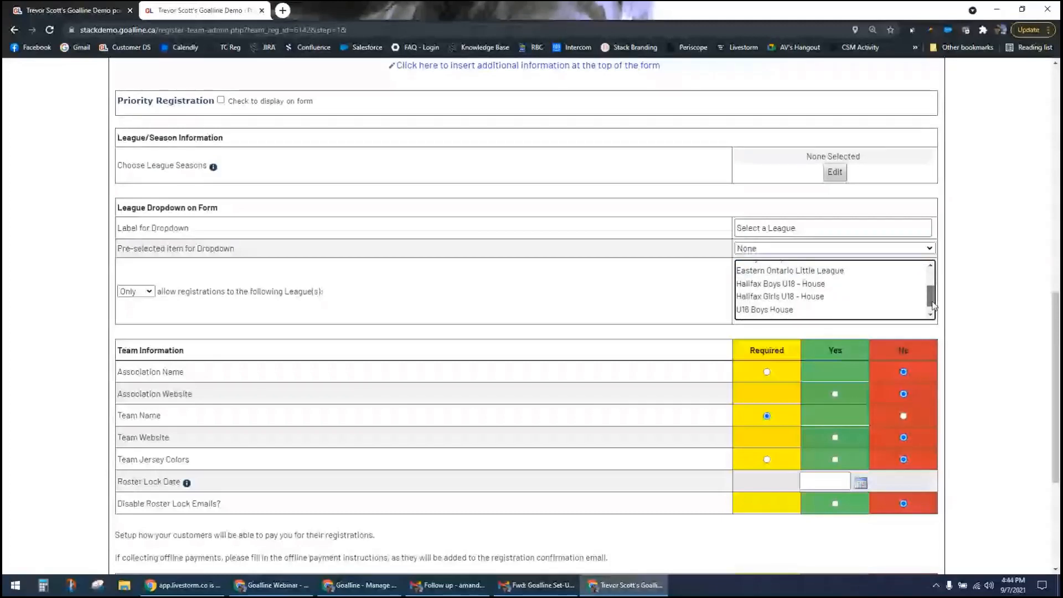
pyautogui.moveTo(797, 283); pyautogui.dragTo(812, 308)
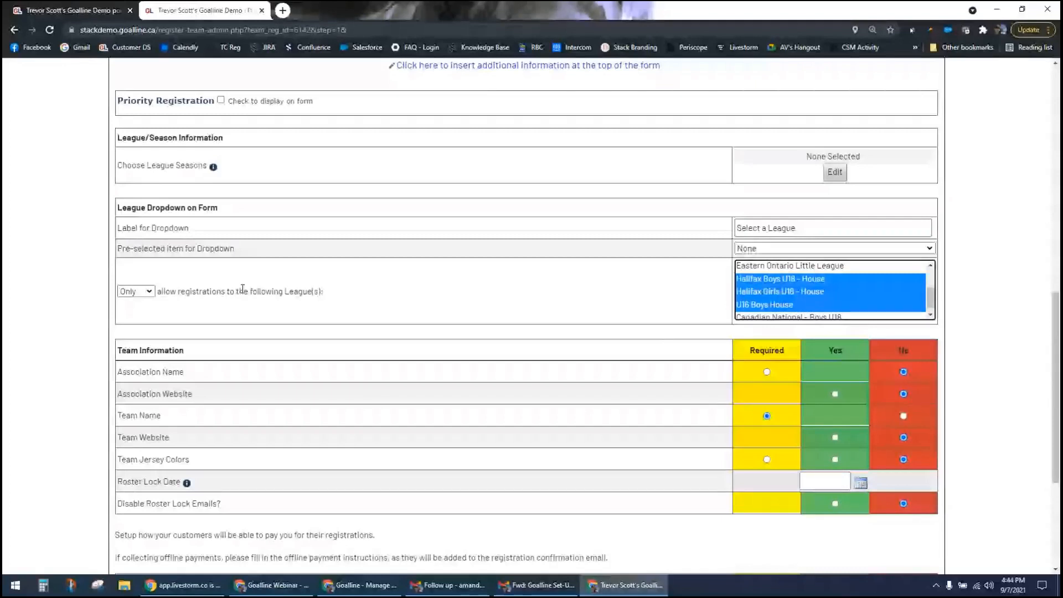
# - Try the Do not option for the selected leagues' registration restriction and set it back to Only
pyautogui.click(141, 291)
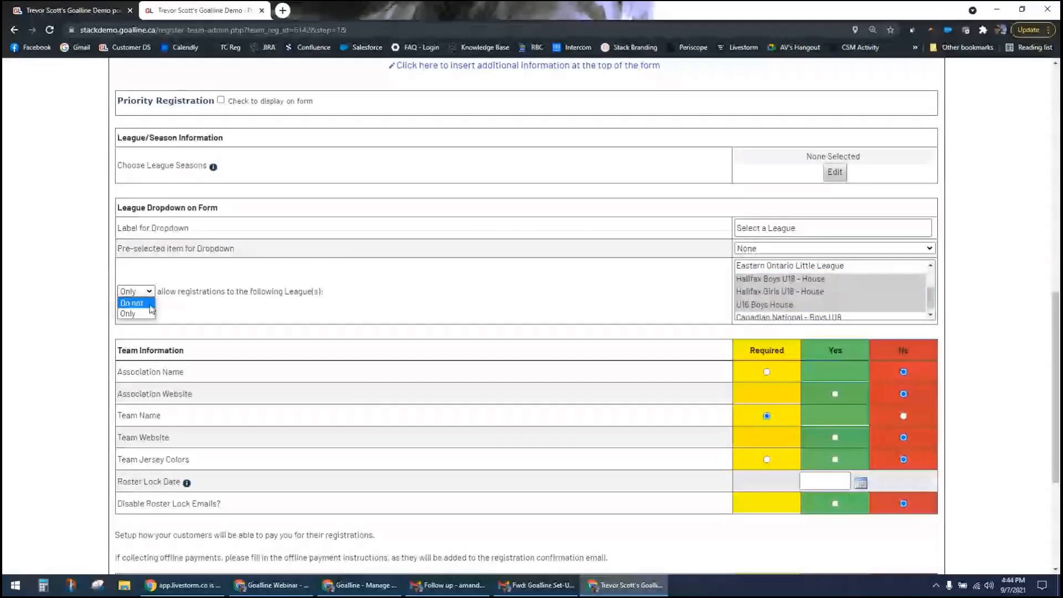
pyautogui.click(150, 305)
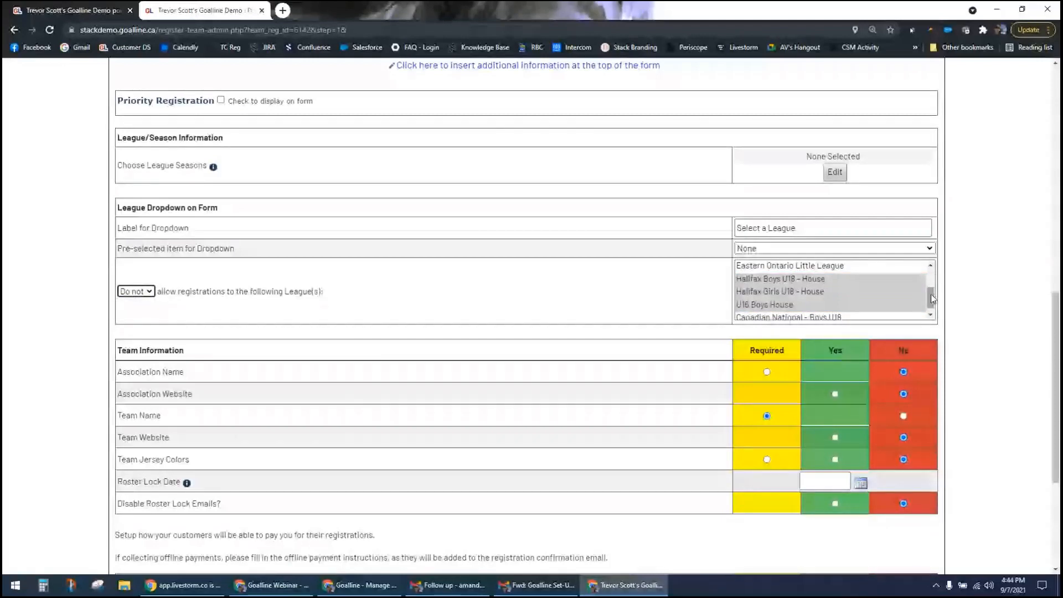
pyautogui.click(932, 299)
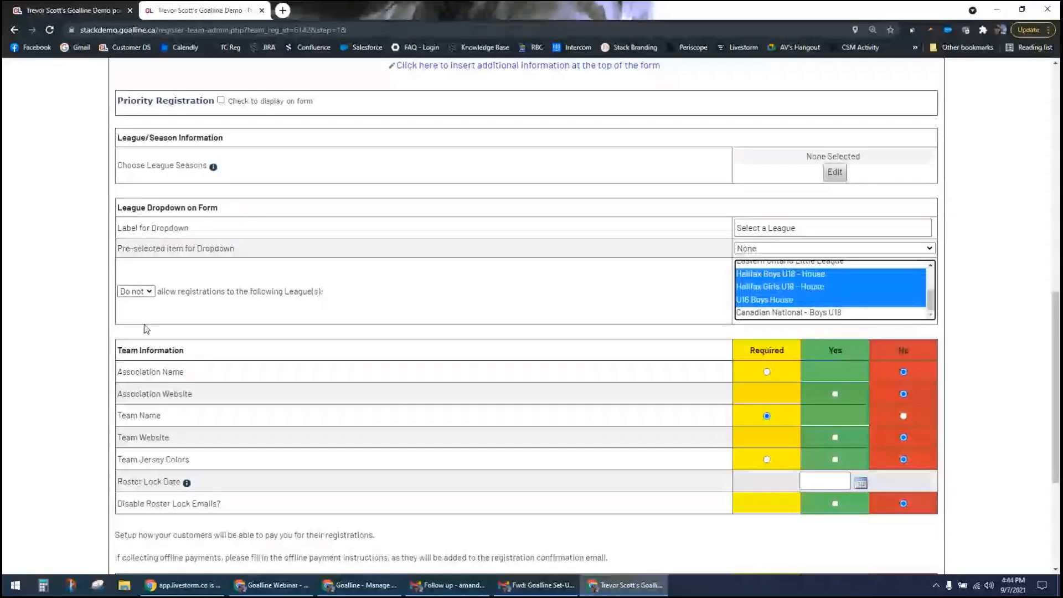
pyautogui.click(136, 291)
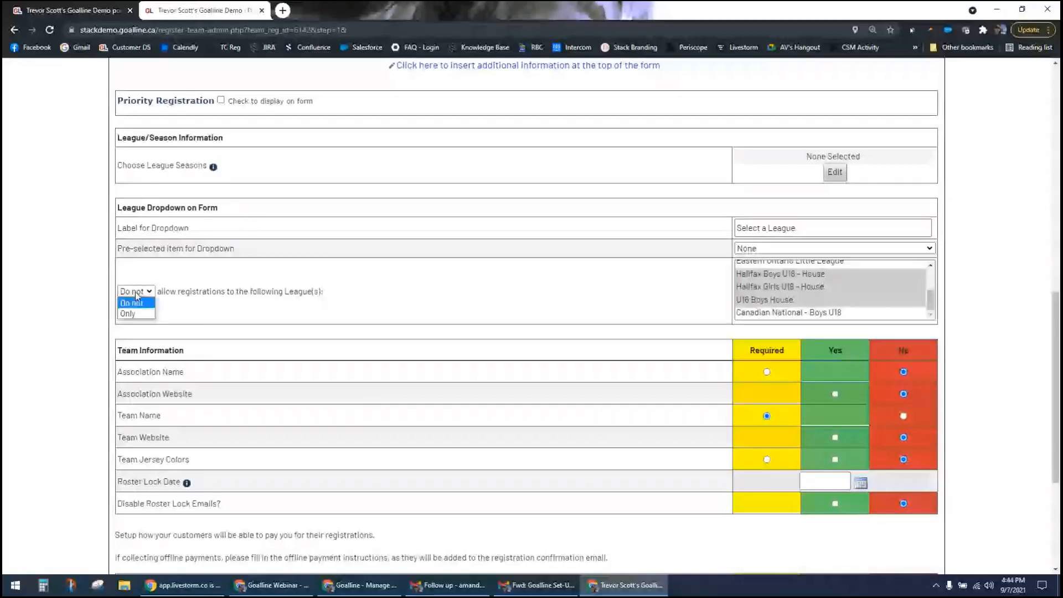
pyautogui.click(127, 313)
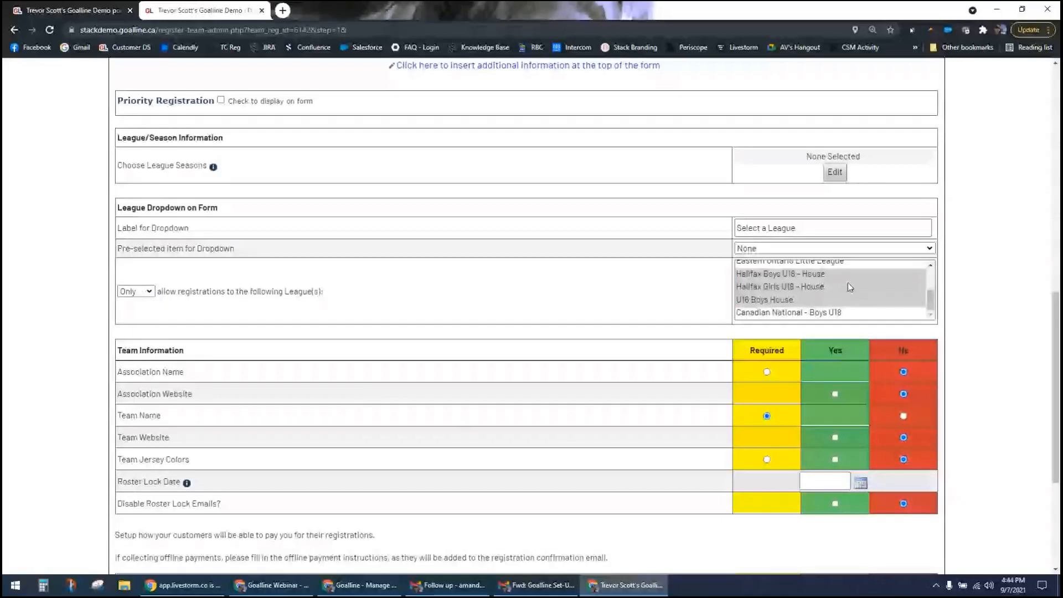
# - Change the label of the form's league dropdown to "Select a Division"
pyautogui.moveTo(130, 248); pyautogui.dragTo(224, 250)
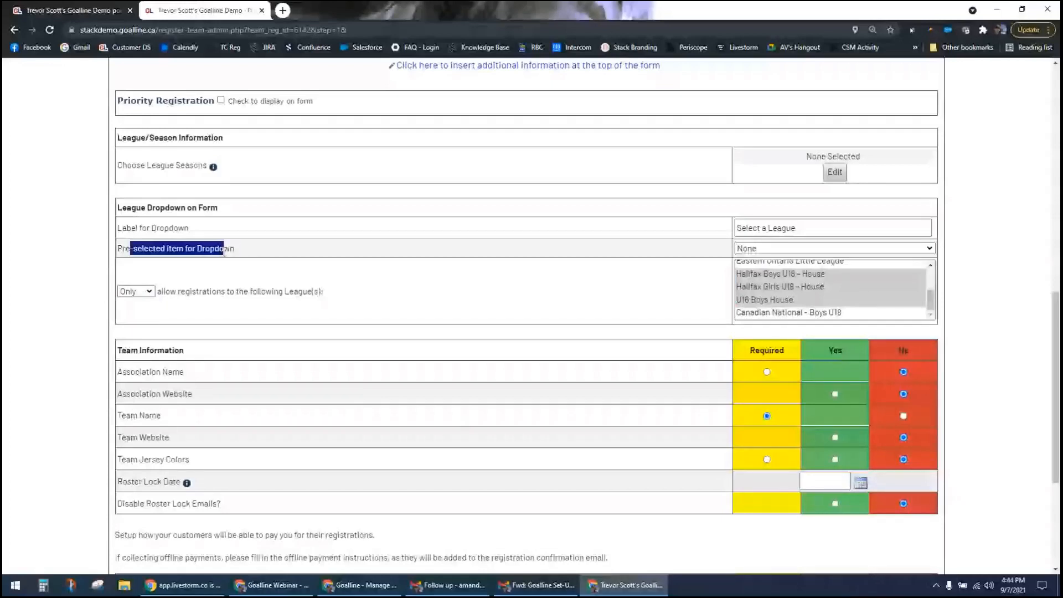
pyautogui.click(224, 250)
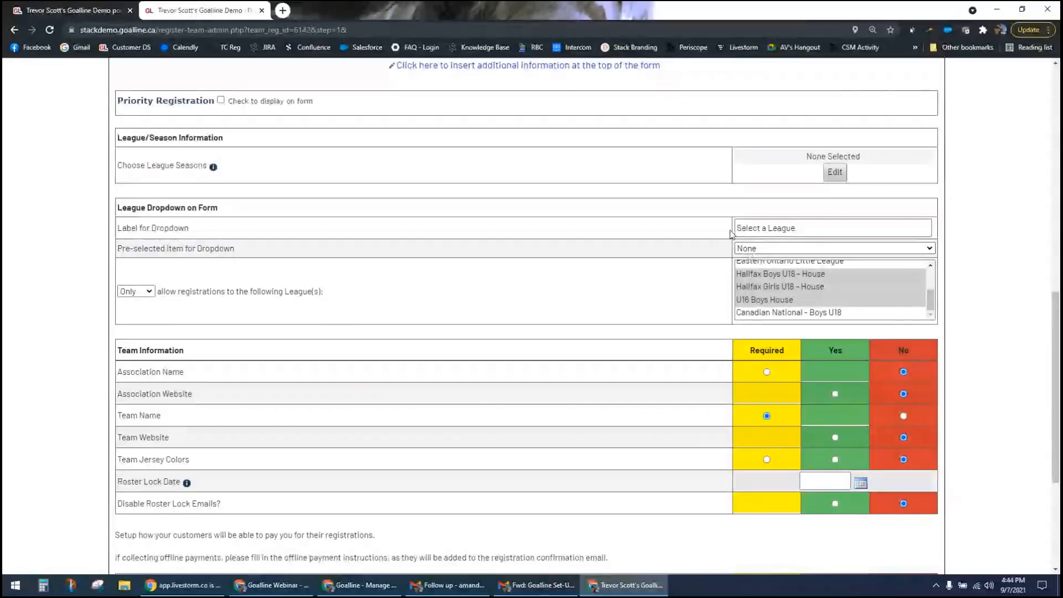
pyautogui.click(795, 233)
pyautogui.tripleClick(795, 233)
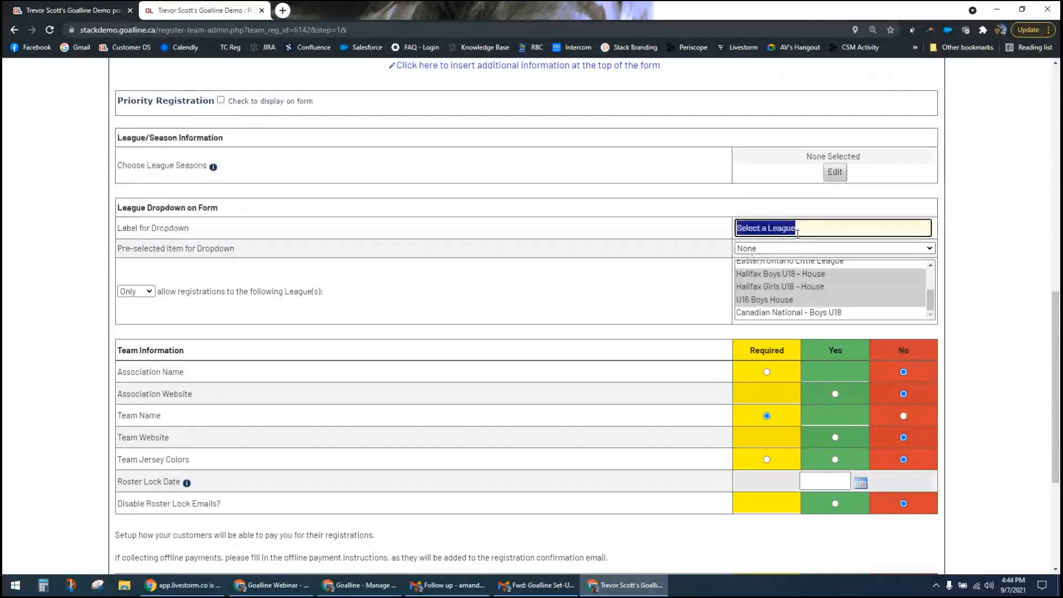
pyautogui.click(795, 233)
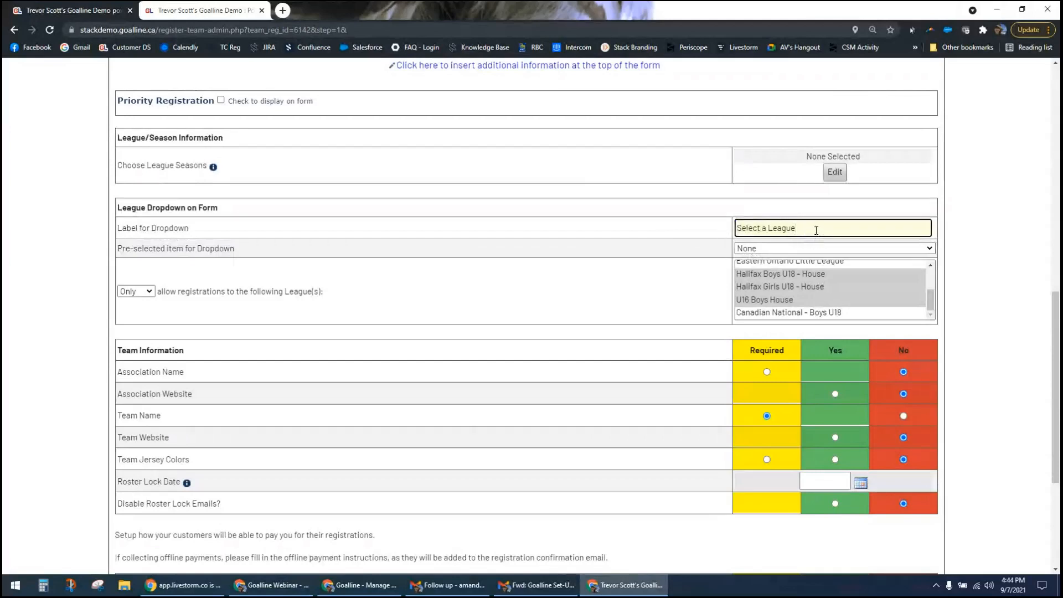
pyautogui.doubleClick(786, 227)
pyautogui.write('Division')
pyautogui.click(1008, 297)
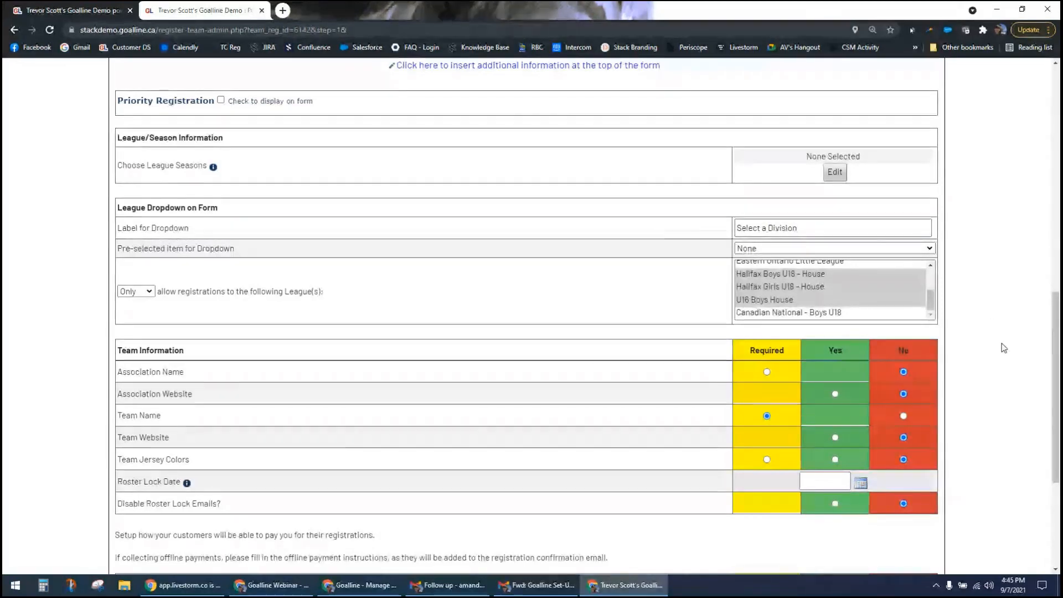
# - Clear the allowed leagues and reselect Halifax Boys U18 - House, Halifax Girls U18 - House and U16 Boys House
pyautogui.scroll(-1, 1000, 343)
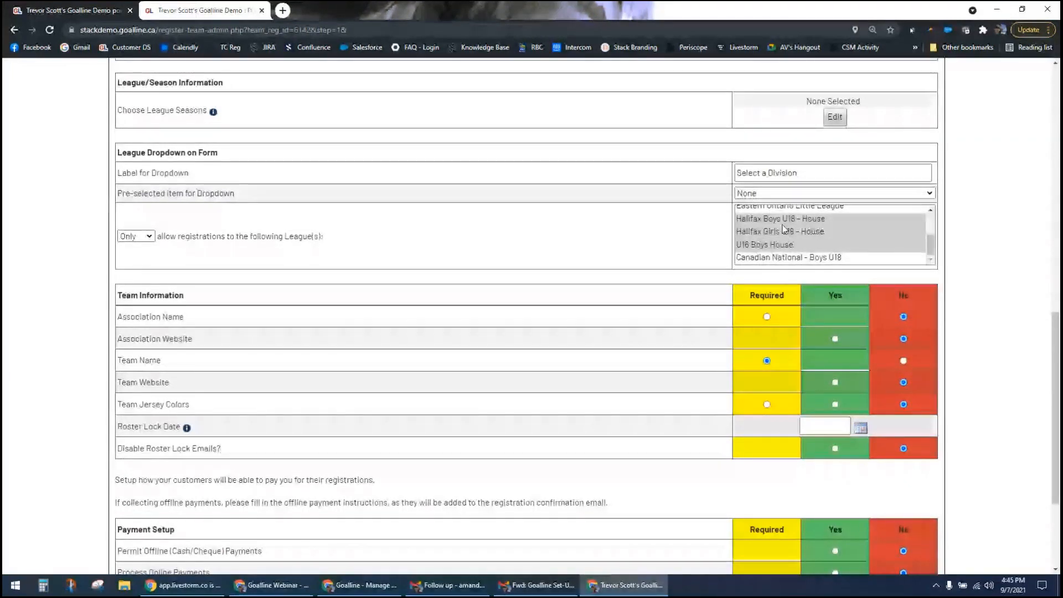
pyautogui.click(824, 233)
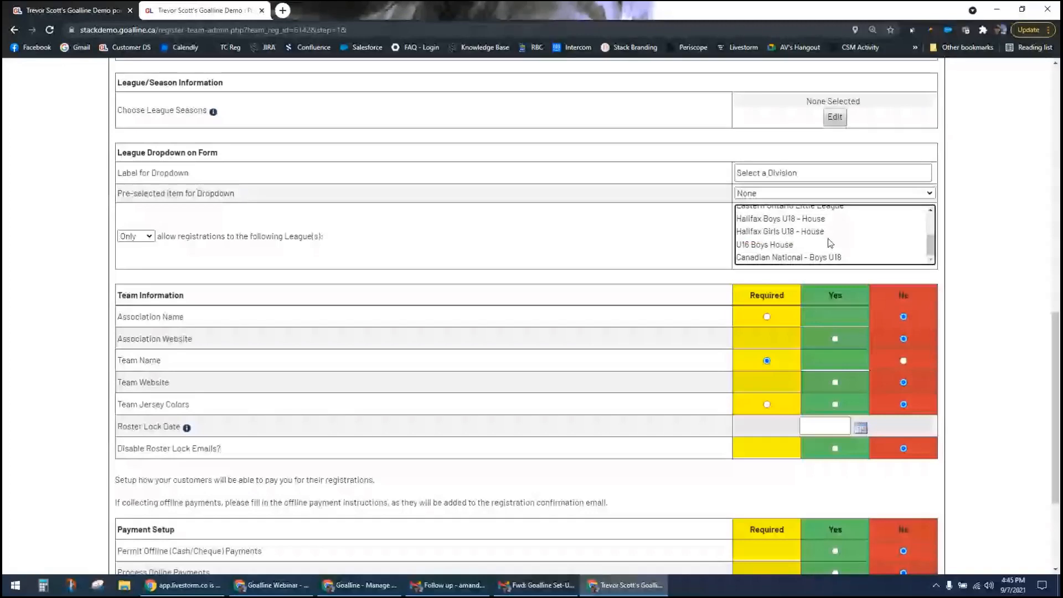
pyautogui.moveTo(828, 242); pyautogui.dragTo(833, 232)
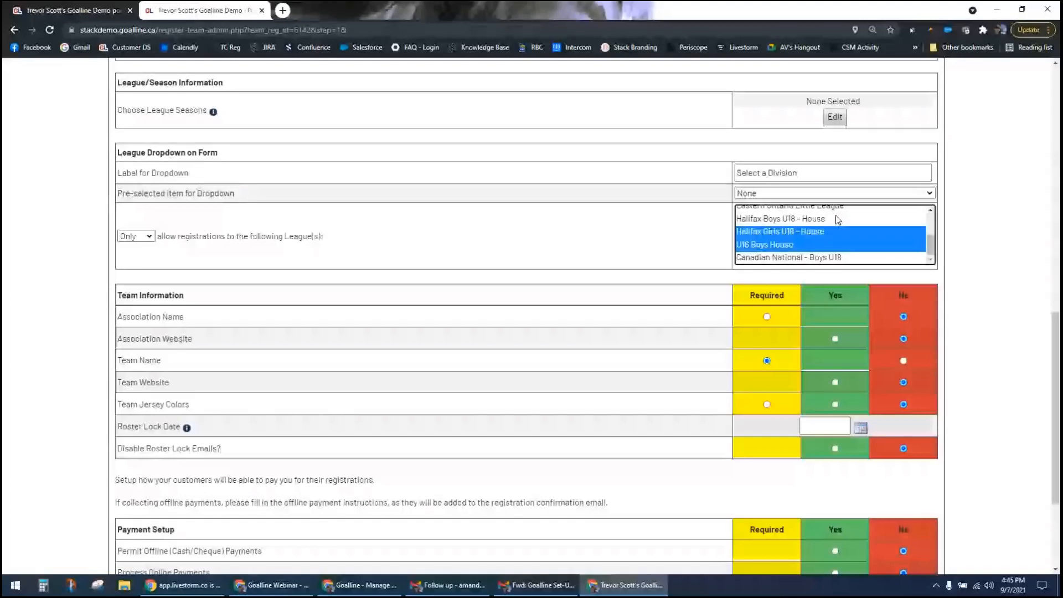
pyautogui.keyDown('ctrl'); pyautogui.click(836, 218); pyautogui.keyUp('ctrl')
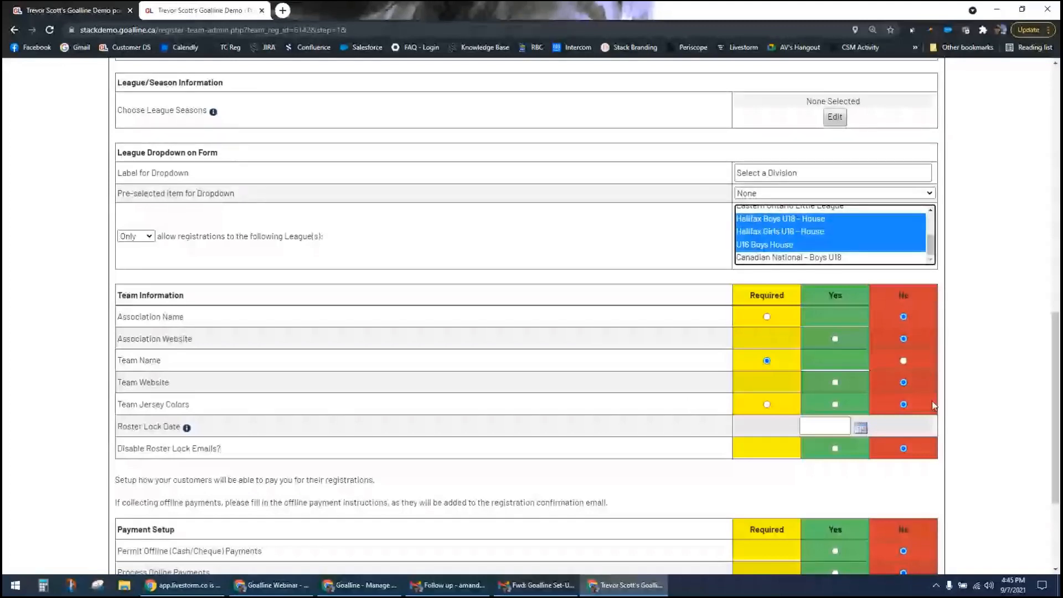
# - Set Automatically Accept Teams that Pay Online to Yes in the form's payment setup
pyautogui.scroll(-3, 1042, 390)
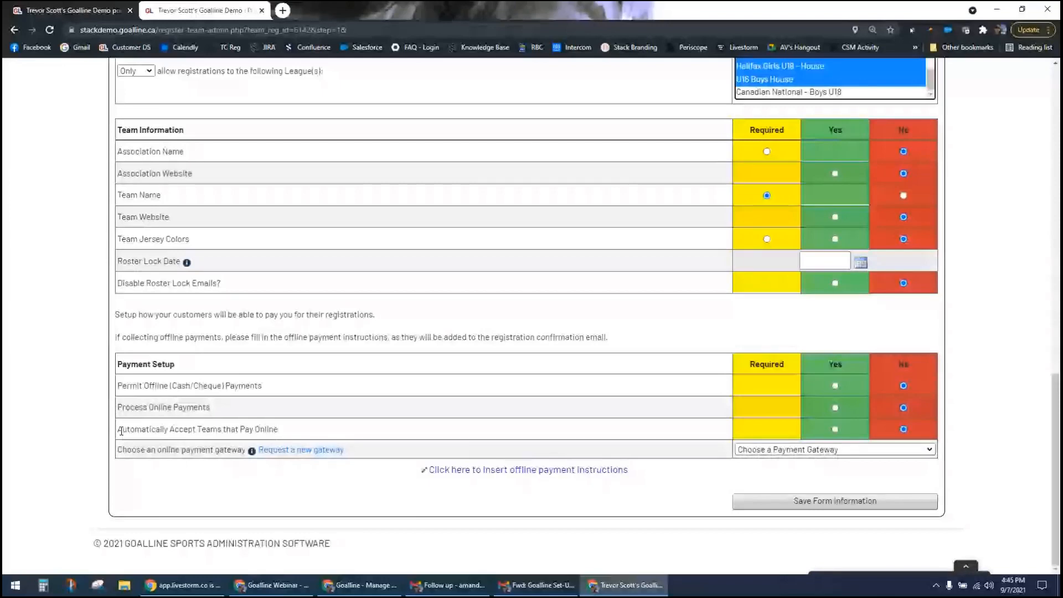
pyautogui.click(325, 430)
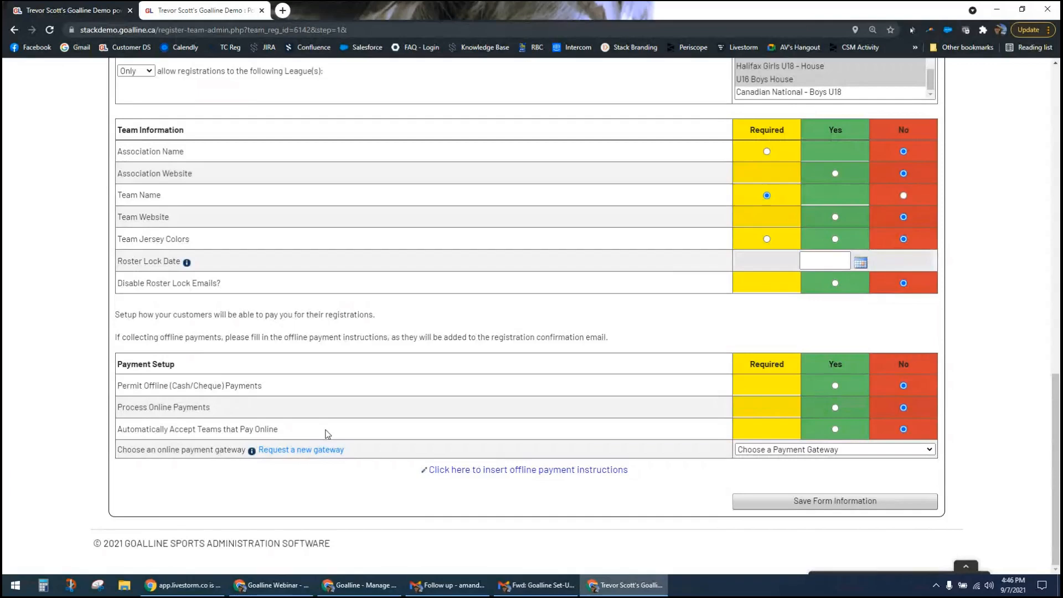
pyautogui.click(834, 429)
pyautogui.moveTo(196, 429); pyautogui.dragTo(279, 430)
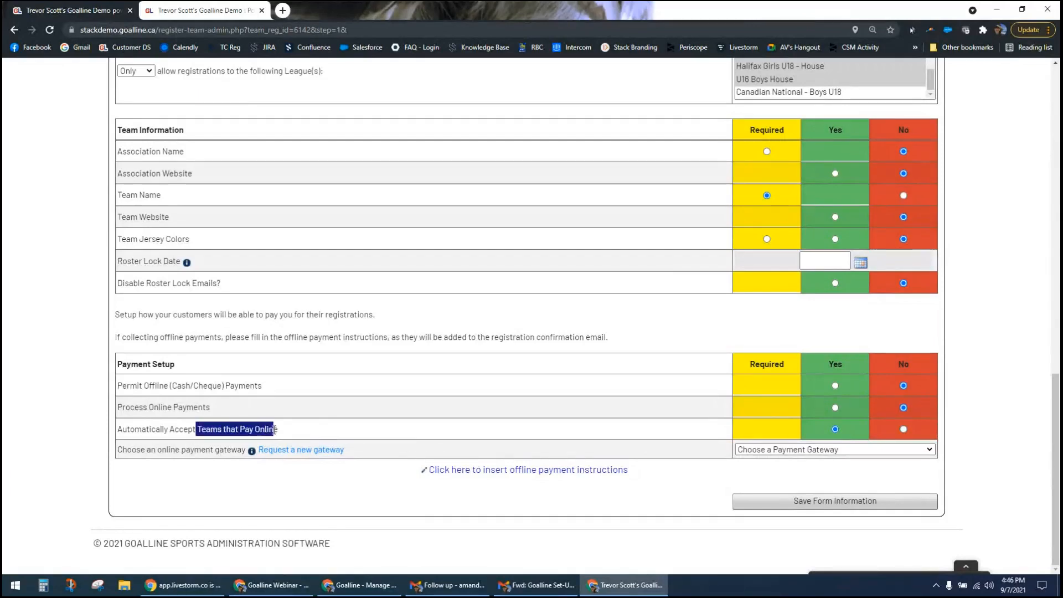
pyautogui.click(284, 431)
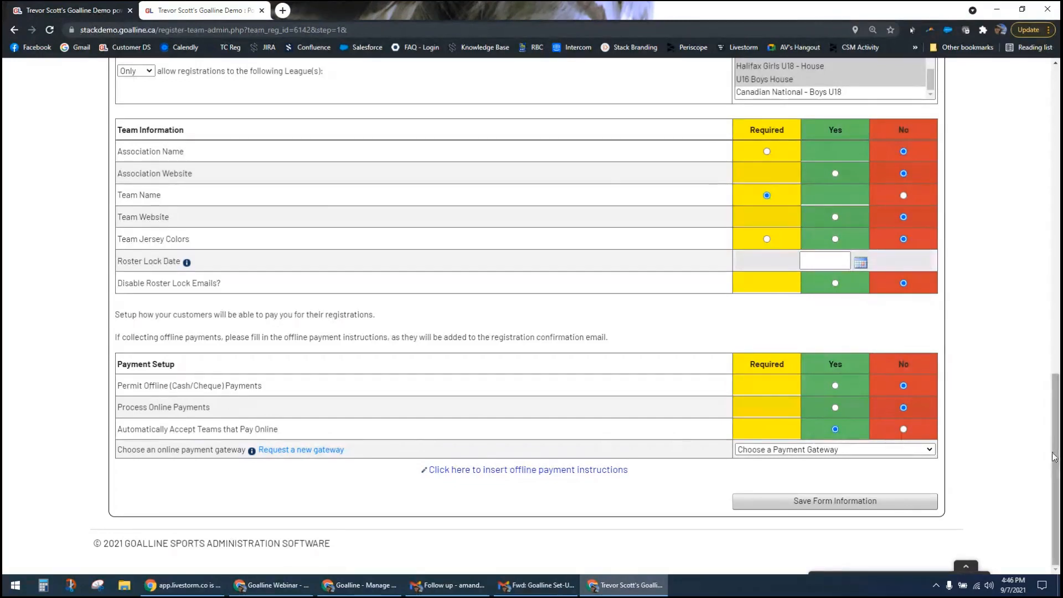
# - Go to the form's programs and payment types step and add a payment type named U16 House
pyautogui.moveTo(1053, 456); pyautogui.dragTo(1025, 128)
pyautogui.click(526, 267)
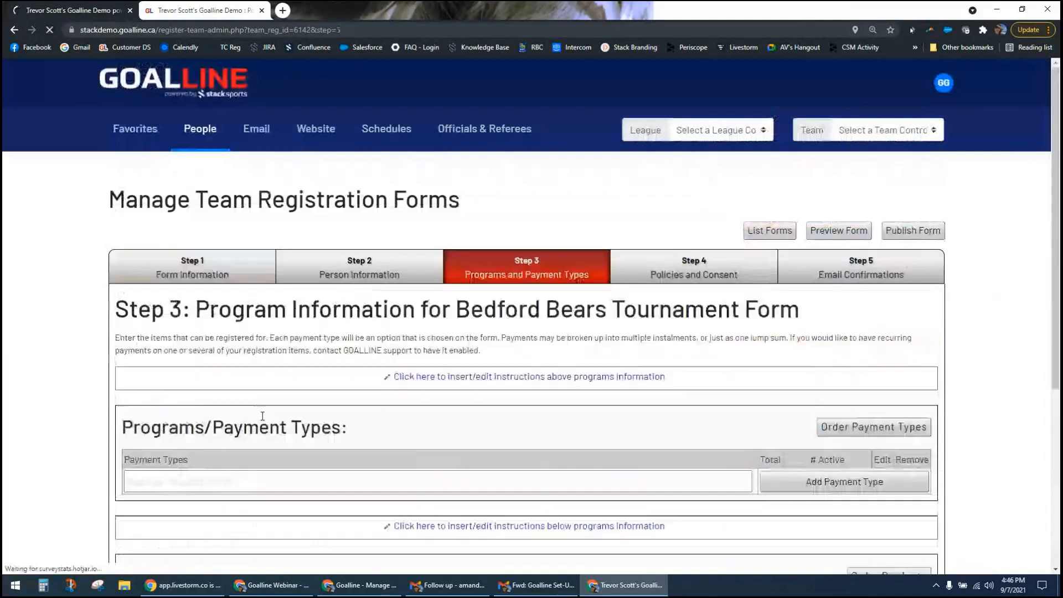
pyautogui.click(226, 475)
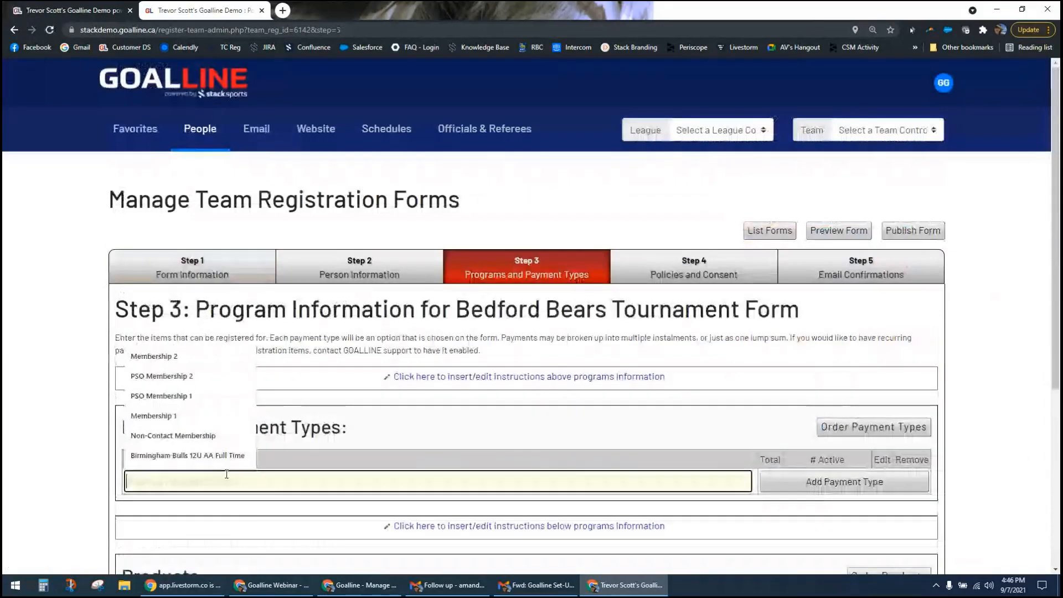
pyautogui.write('U16 House')
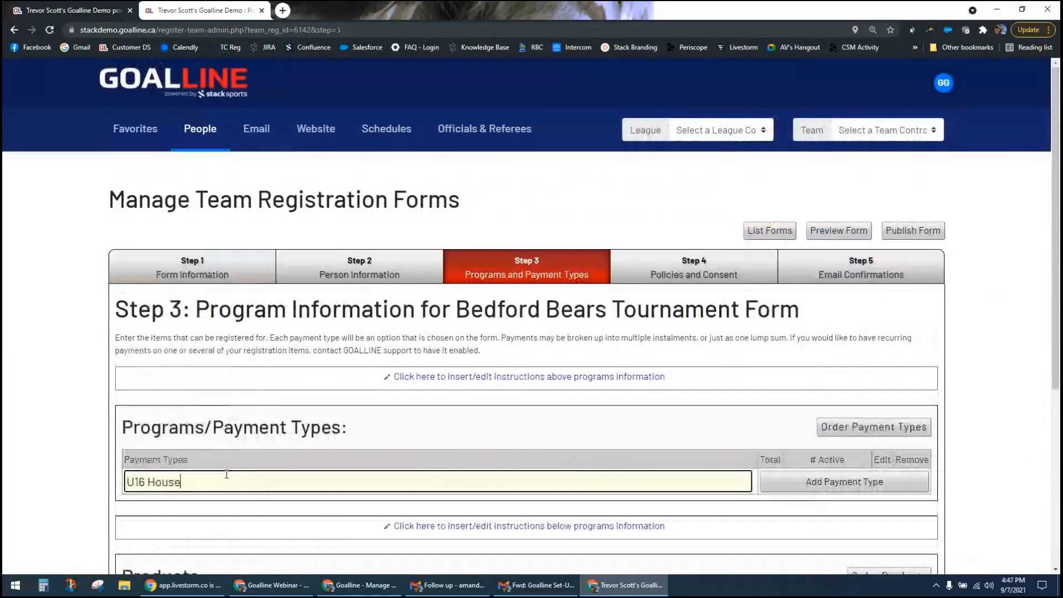
pyautogui.click(844, 482)
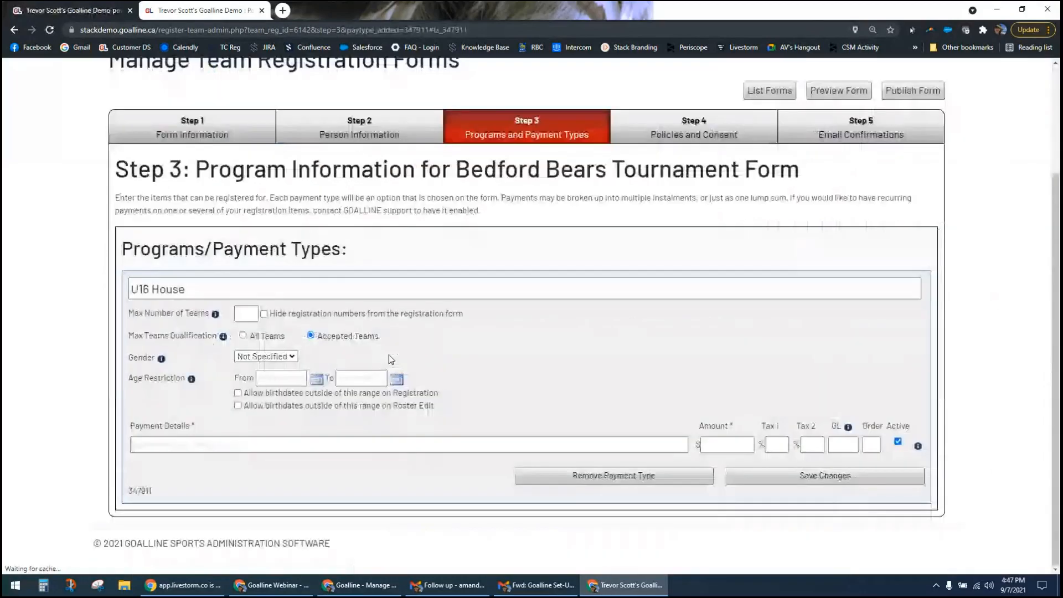
# - Set the U16 House program's maximum number of teams to 12, with Accepted Teams as the qualification
pyautogui.click(246, 314)
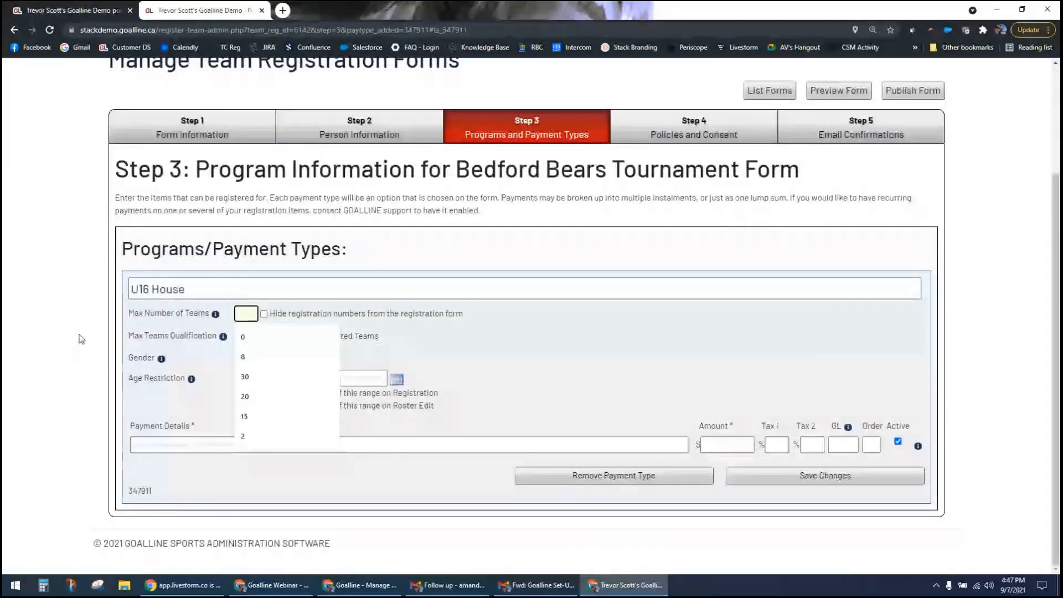
pyautogui.write('12')
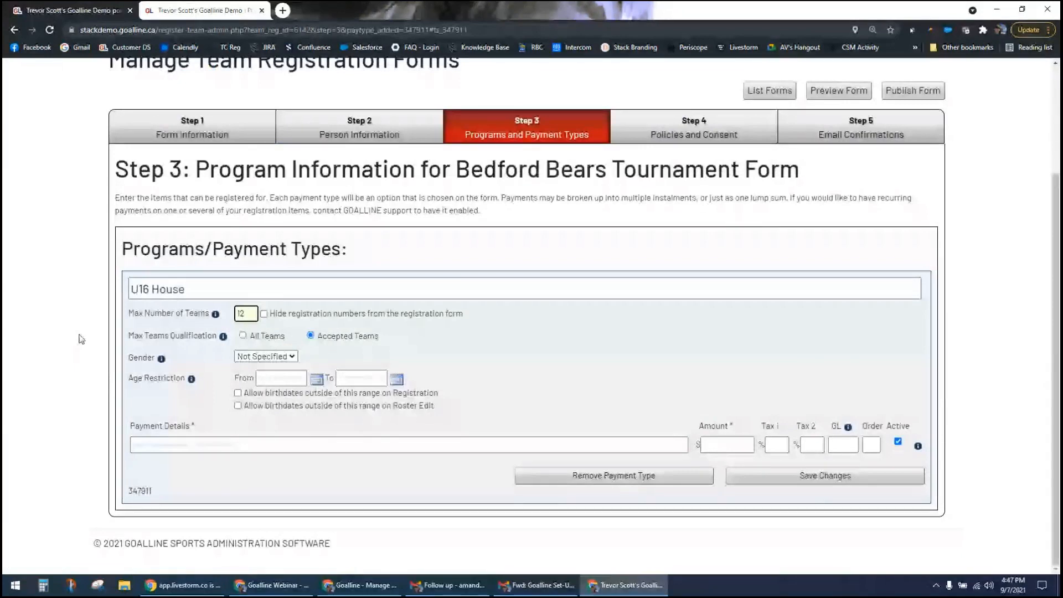
pyautogui.click(81, 338)
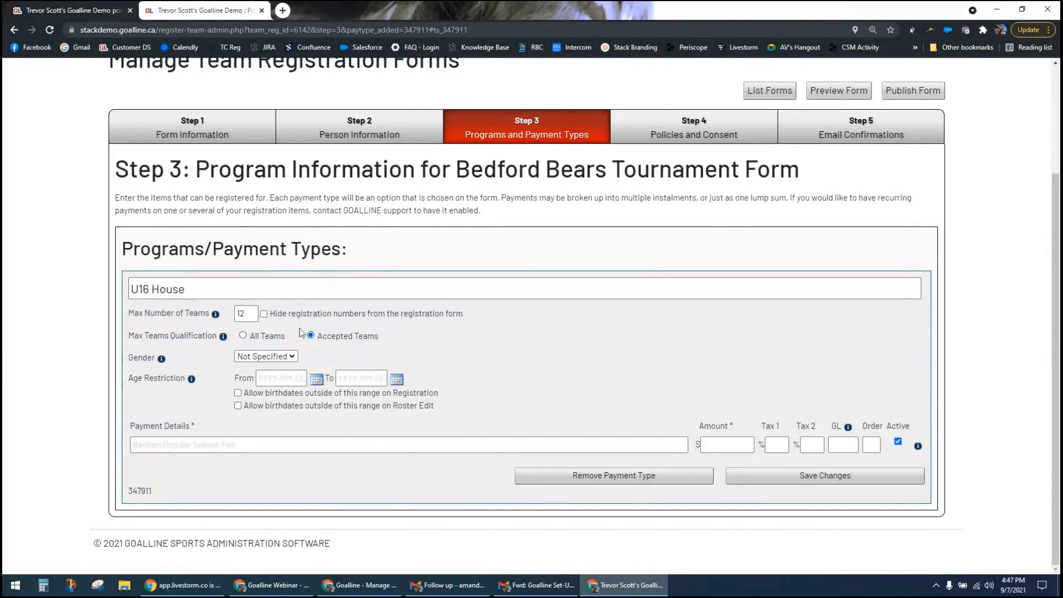
pyautogui.click(255, 339)
pyautogui.click(332, 339)
# - Check the U16 House program's gender options and allow birthdates outside the age range on registration
pyautogui.click(284, 356)
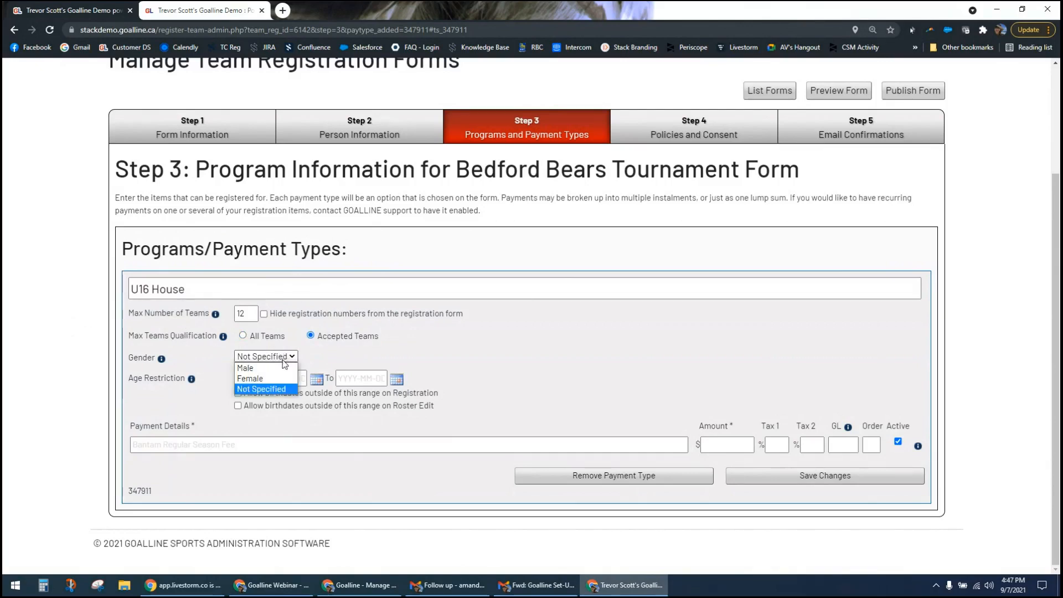
pyautogui.click(310, 361)
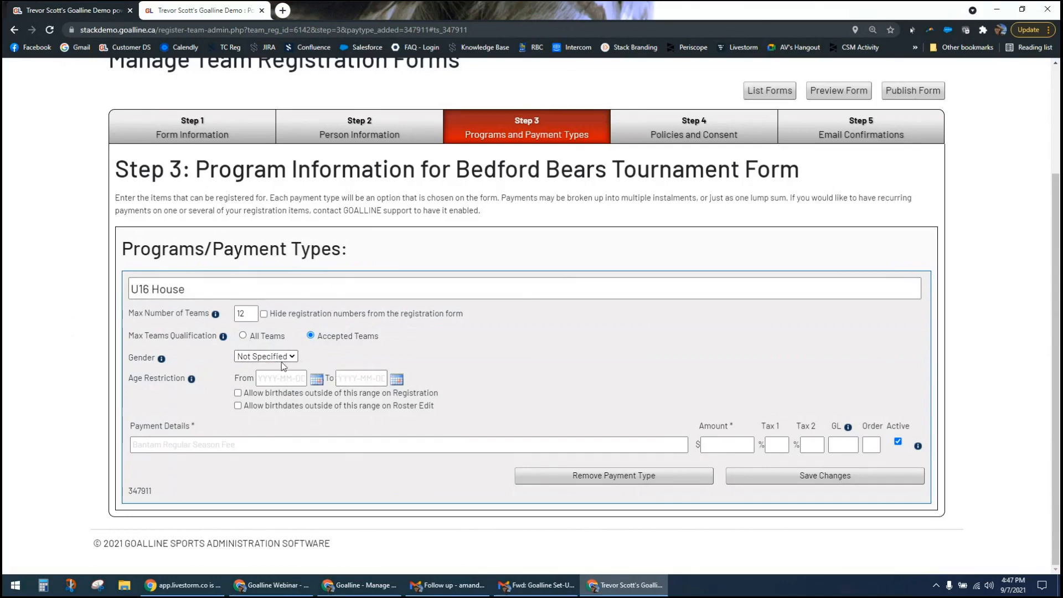
pyautogui.click(348, 394)
# - Return to the People section and look over its player, settings and team management options
pyautogui.scroll(3, 470, 294)
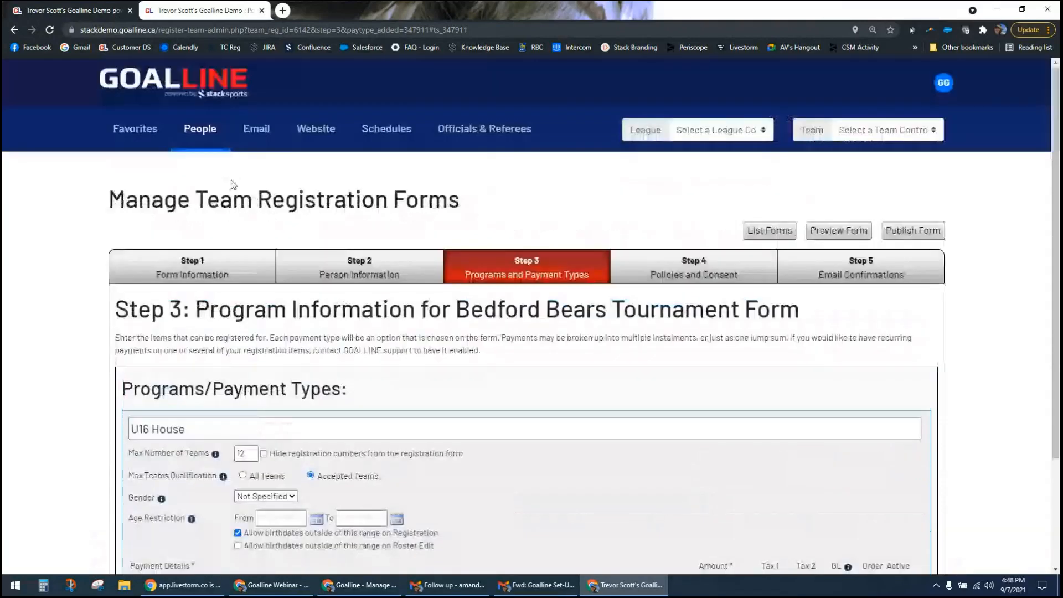
pyautogui.click(200, 128)
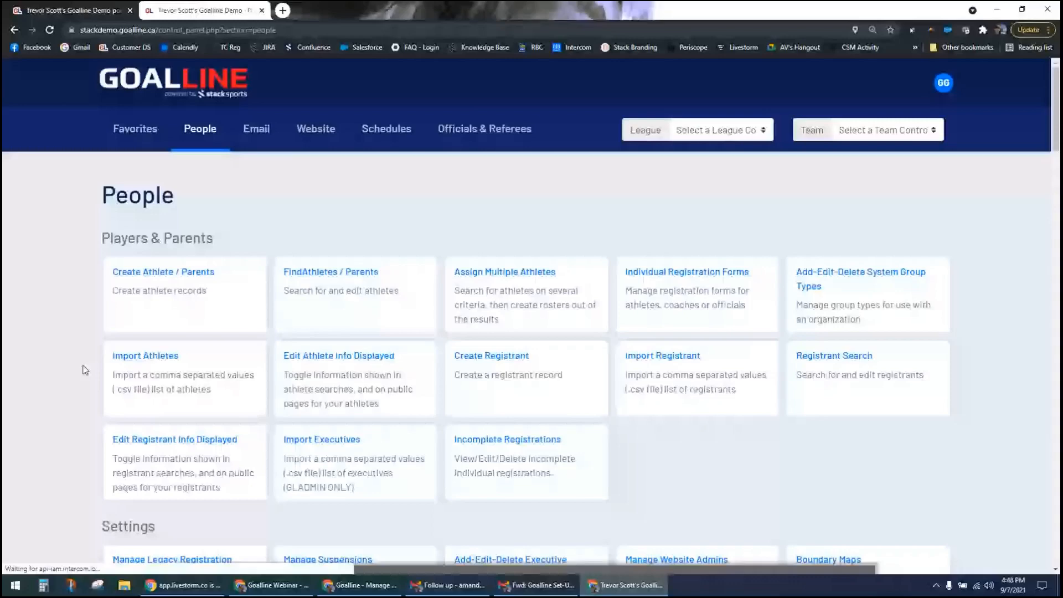
pyautogui.scroll(-4, 84, 370)
pyautogui.scroll(-1, 79, 371)
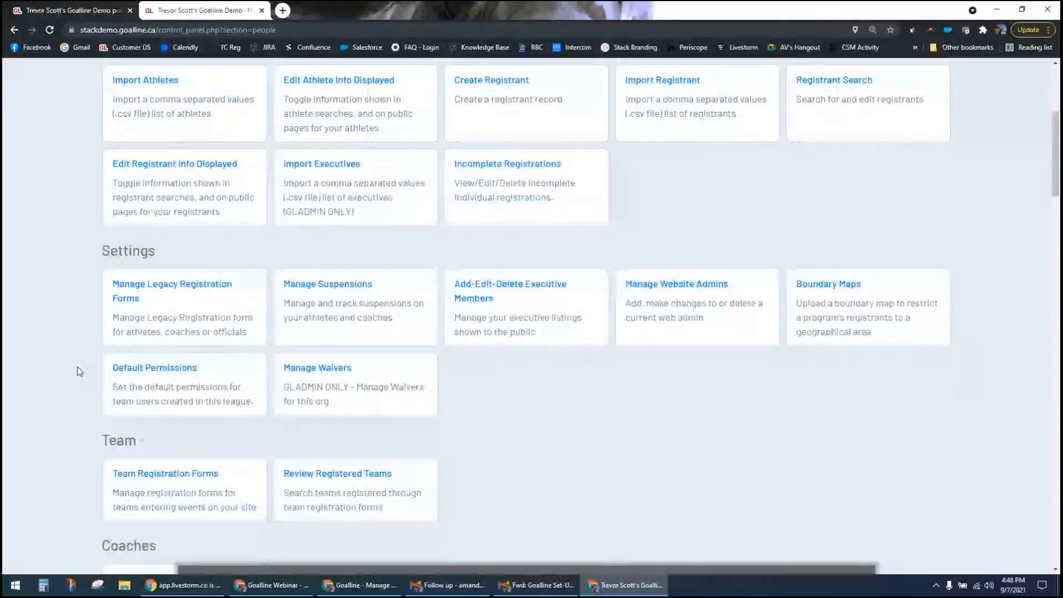
pyautogui.scroll(2, 80, 371)
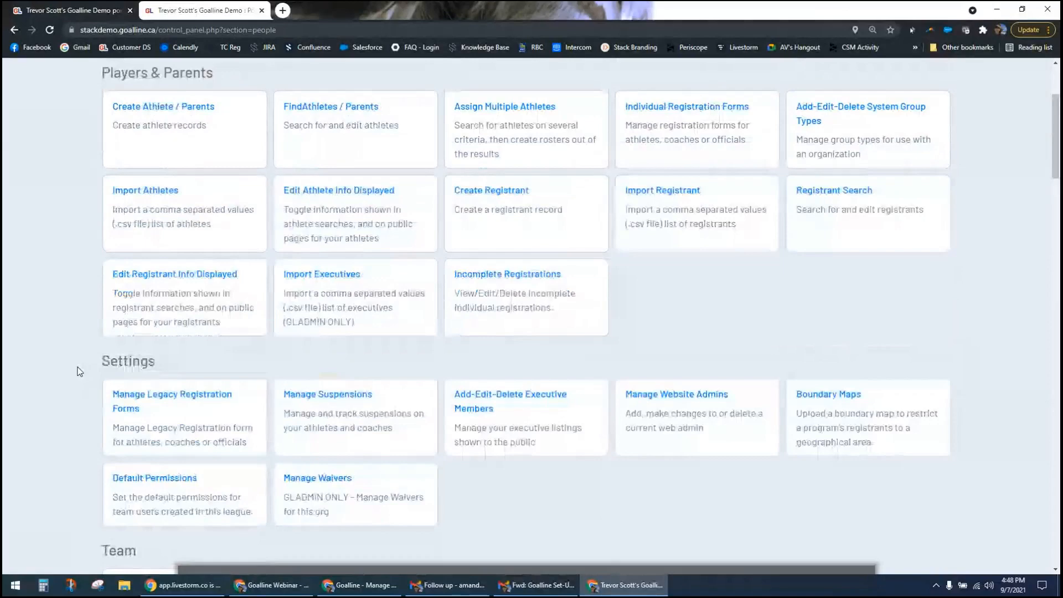
# - Switch to the U16 Boys House league control panel and dismiss the missing-teams notice
pyautogui.scroll(3, 80, 371)
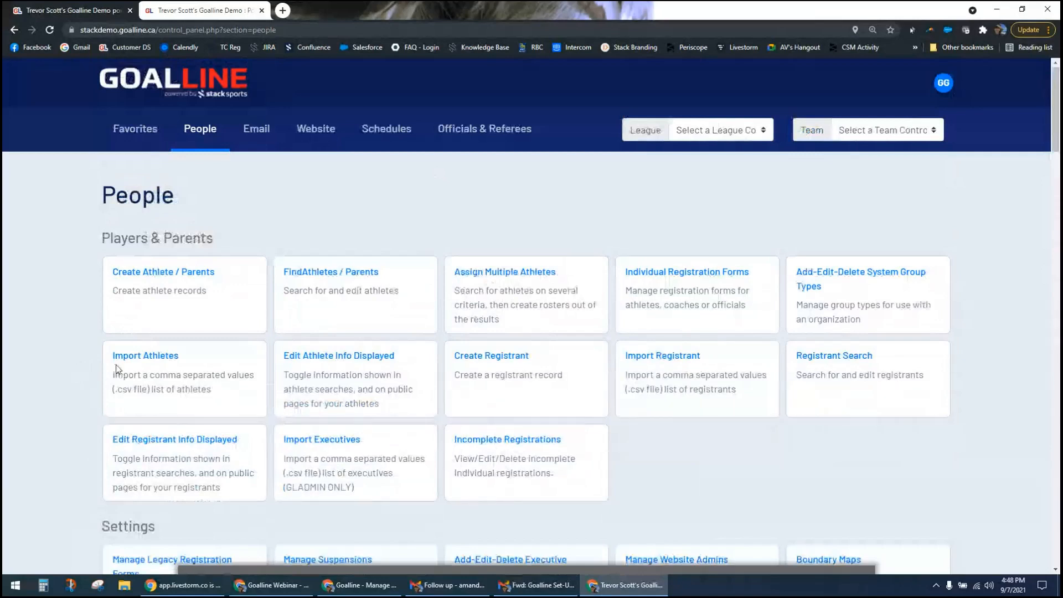
pyautogui.click(707, 138)
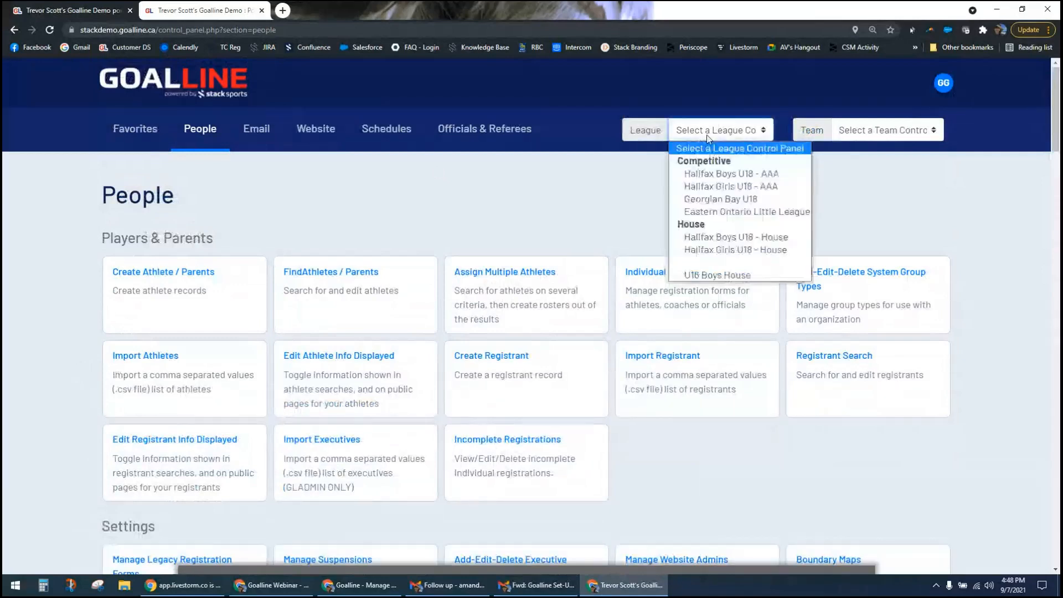
pyautogui.click(714, 275)
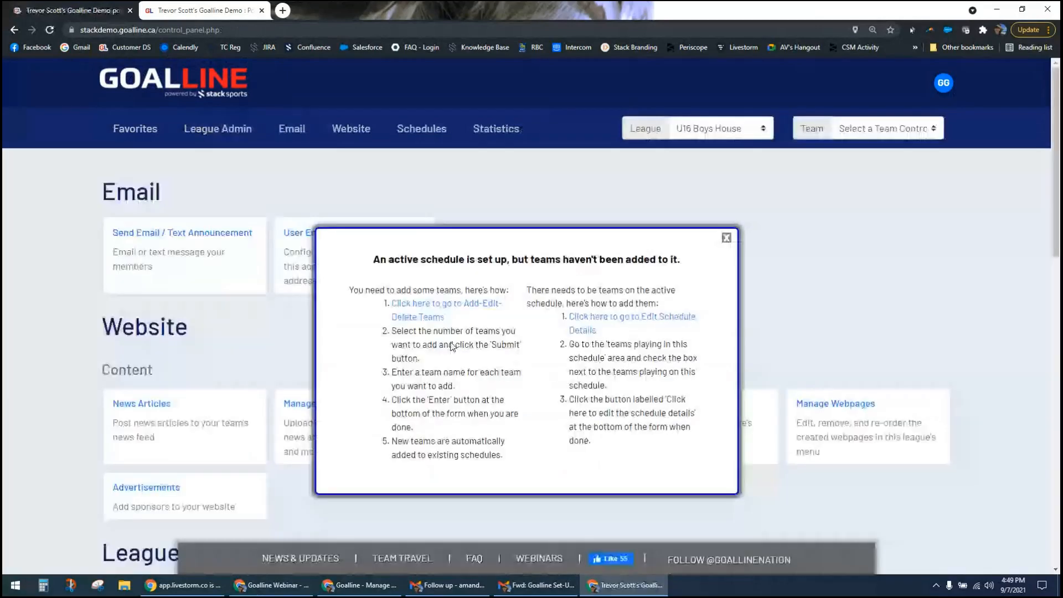
pyautogui.click(722, 236)
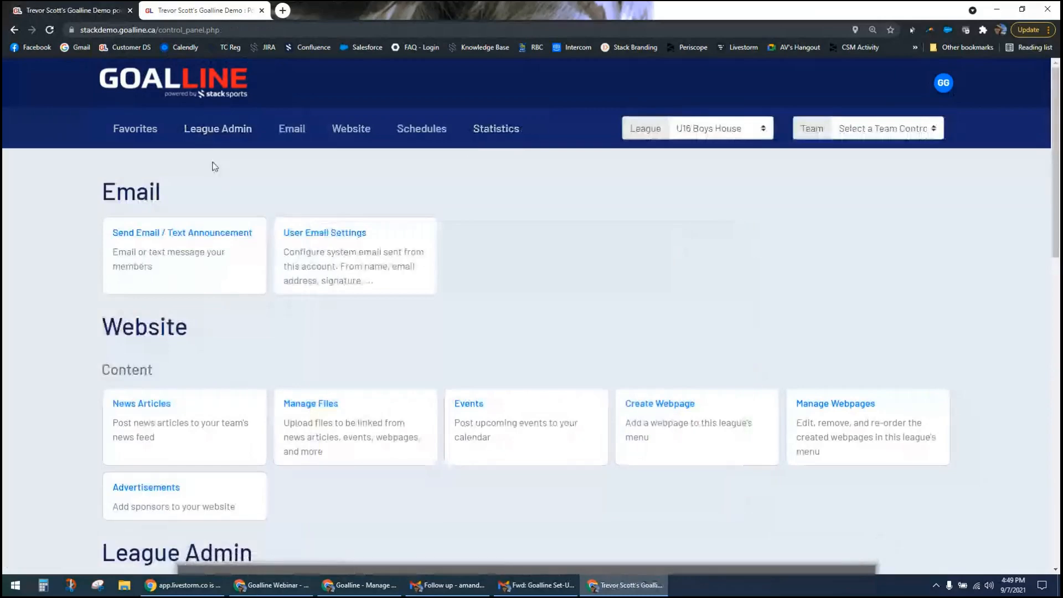
# - Open team management for U16 Boys House and request 2 new teams
pyautogui.scroll(-1, 87, 286)
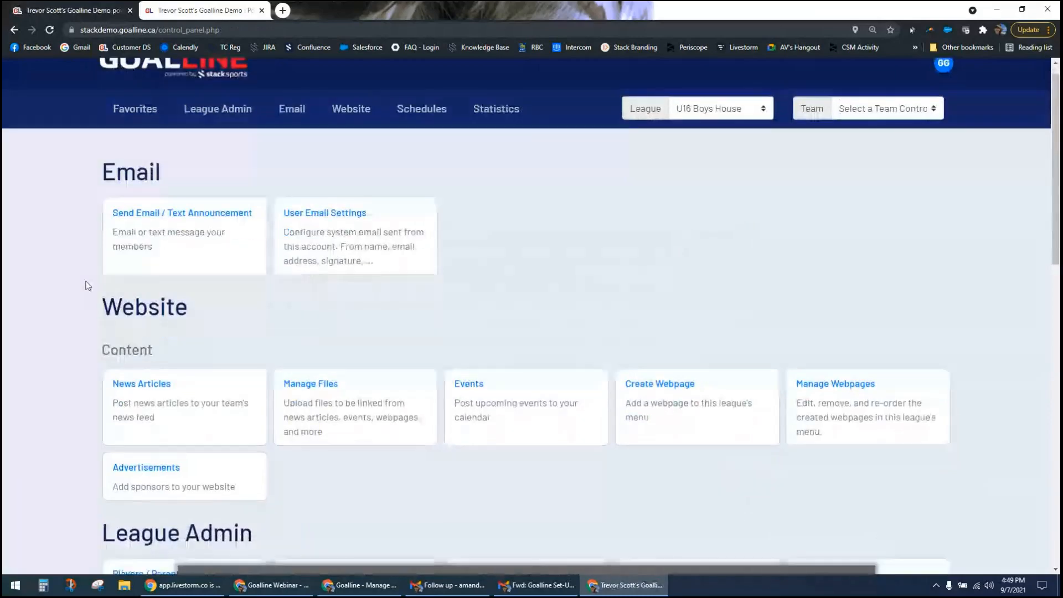
pyautogui.scroll(-6, 87, 286)
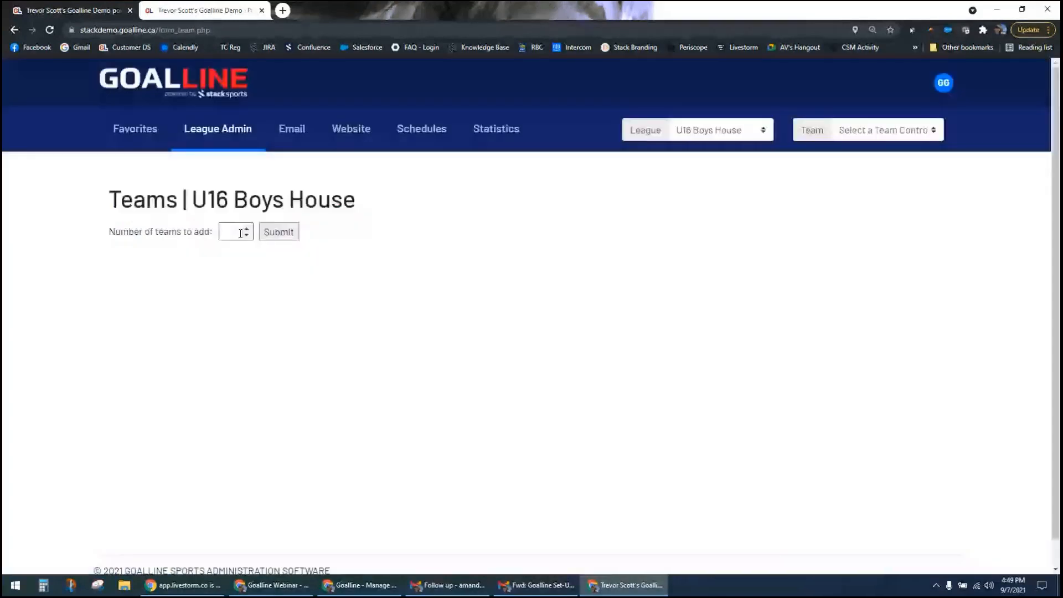
pyautogui.click(240, 233)
pyautogui.write('2')
pyautogui.press('Return')
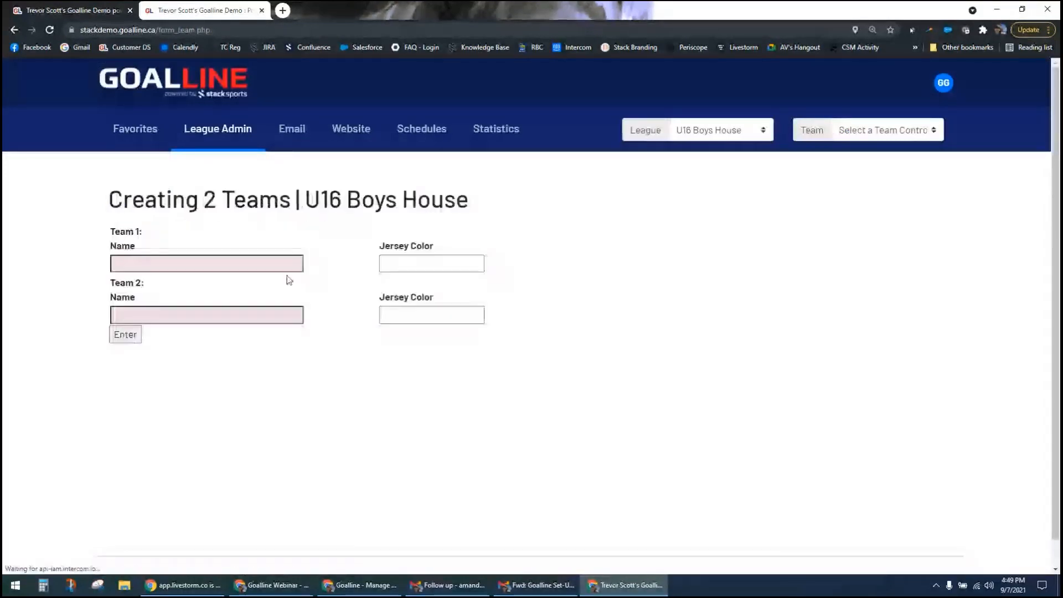
# - Name the two new teams Blue and Purple and create them without jersey colors
pyautogui.click(209, 264)
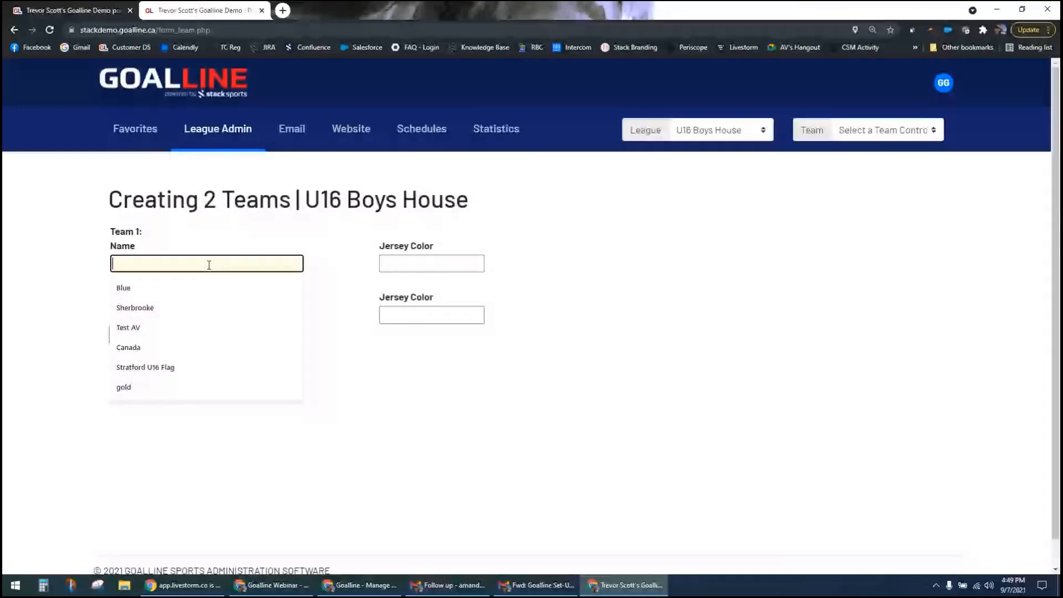
pyautogui.press('Down')
pyautogui.press('Return')
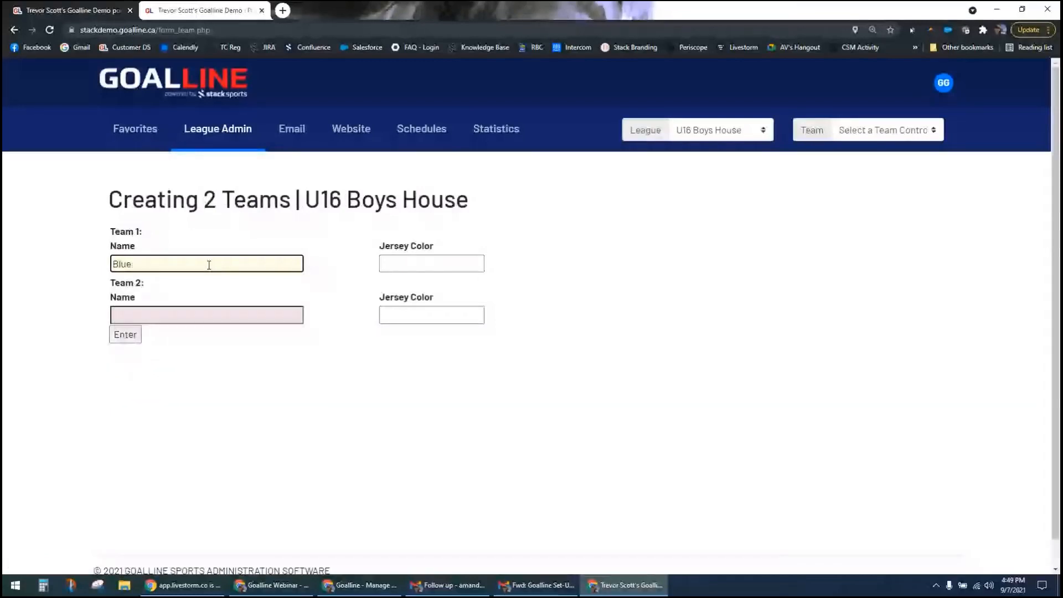
pyautogui.press('Tab')
pyautogui.write('Purple')
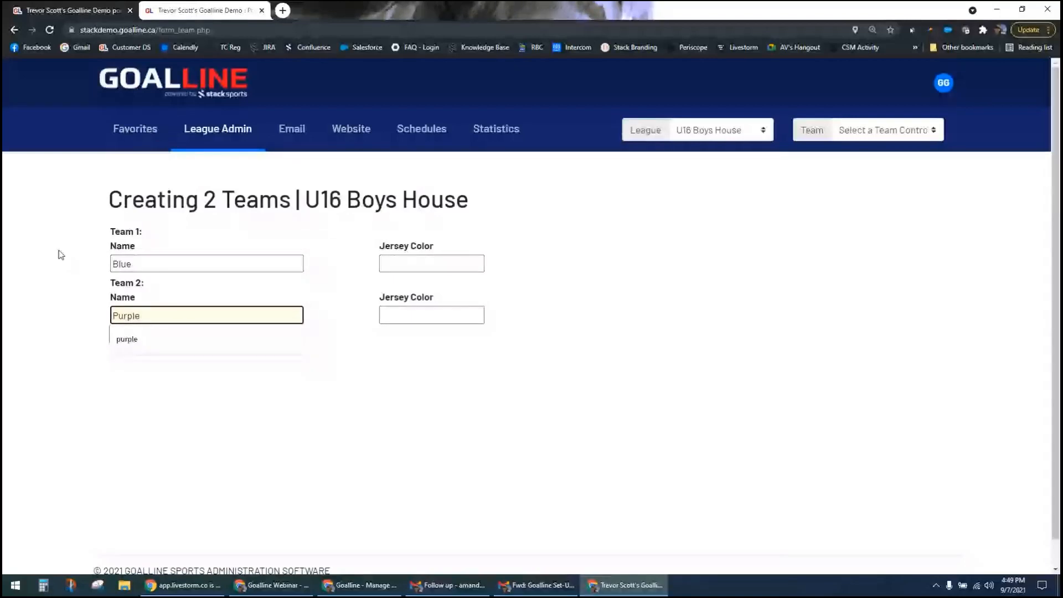
pyautogui.click(132, 339)
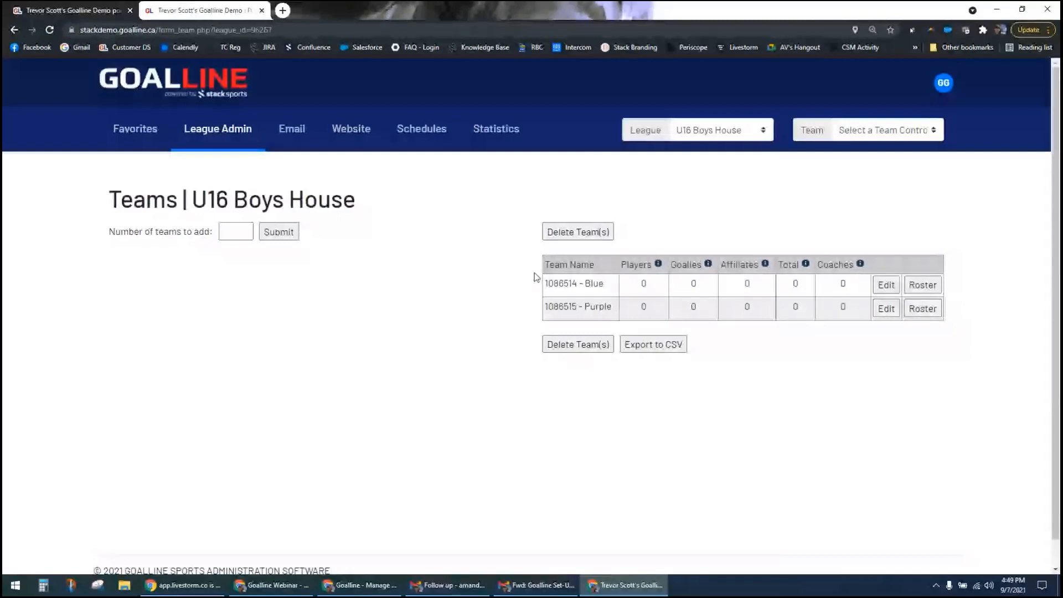
# - Open the league's venue management page and look over the quick-add field and the list of existing venues
pyautogui.click(407, 138)
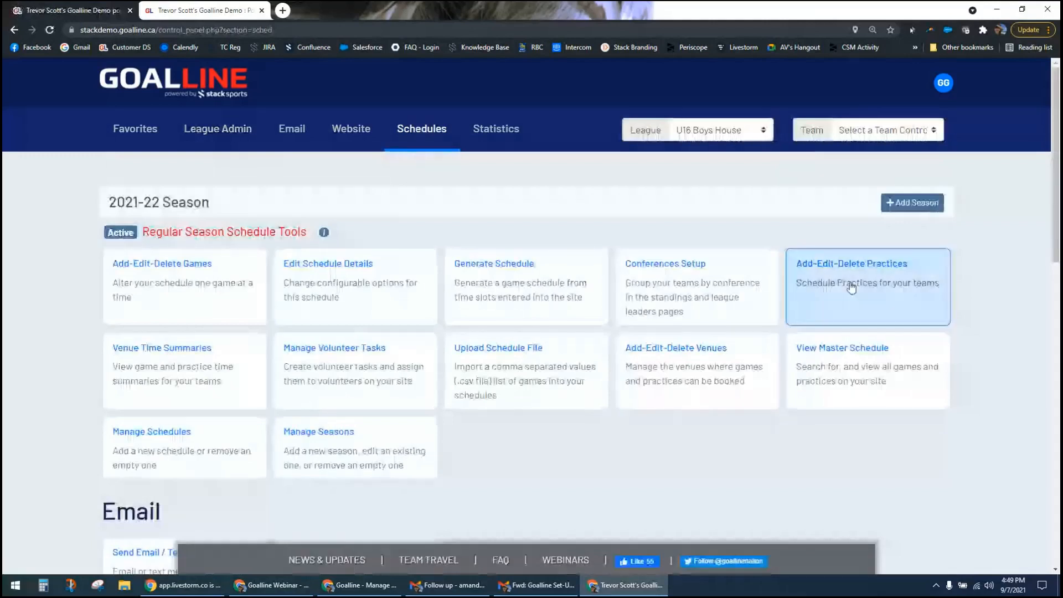
pyautogui.click(682, 371)
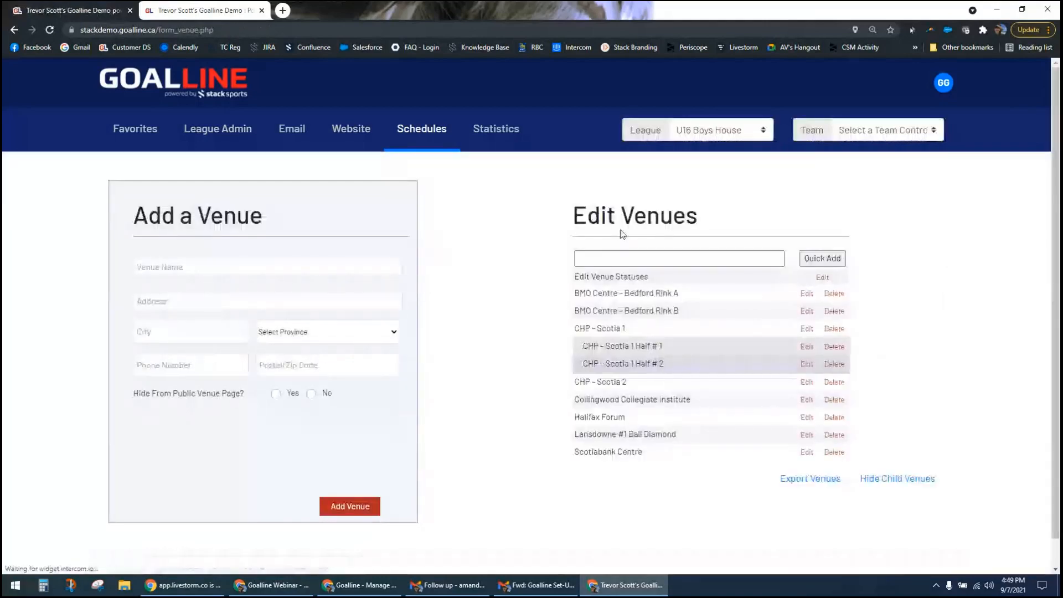
pyautogui.click(618, 258)
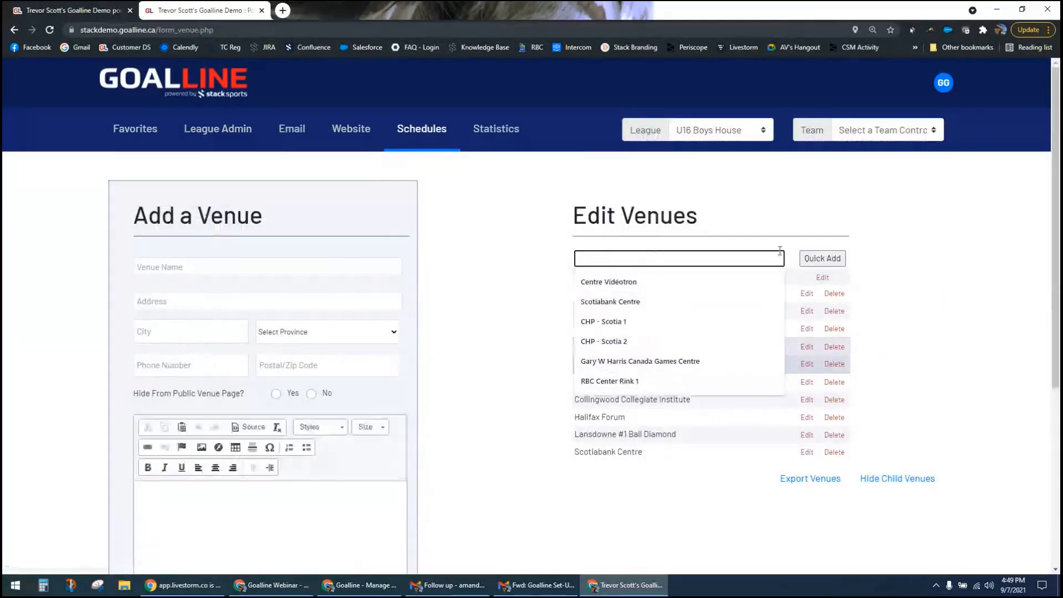
pyautogui.moveTo(758, 230); pyautogui.dragTo(600, 228)
pyautogui.click(565, 227)
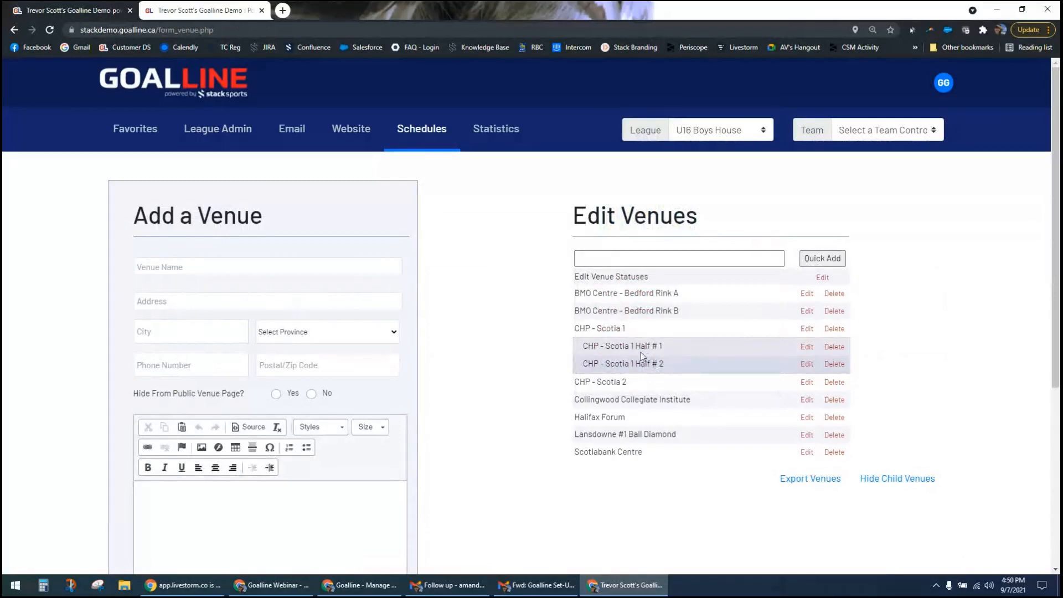
# - View how the CHP - Scotia 1 venue is split into smaller venues, and close the splitting setup without changes
pyautogui.click(807, 330)
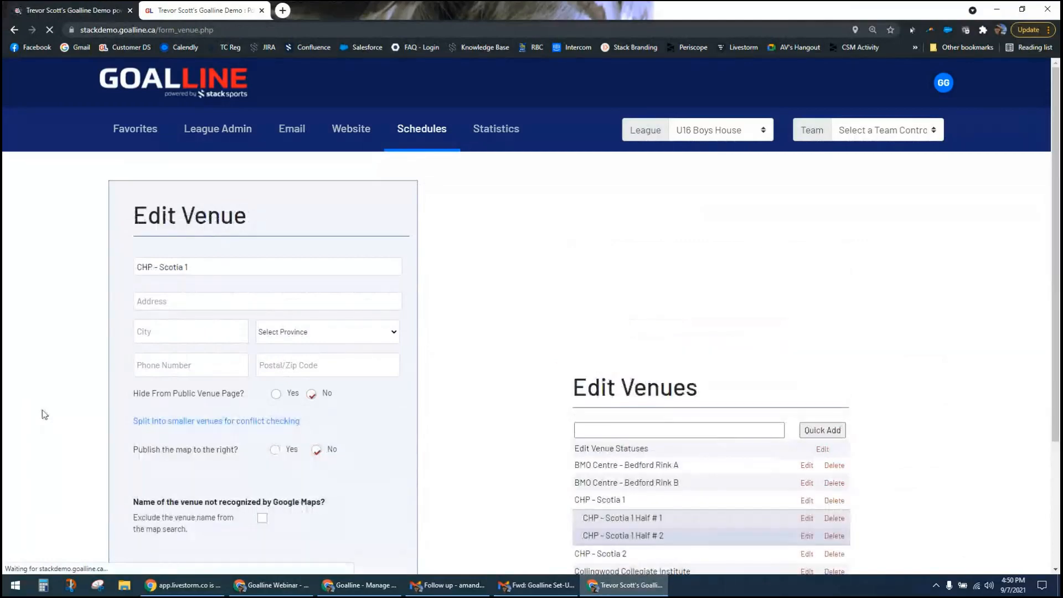
pyautogui.scroll(-2, 38, 408)
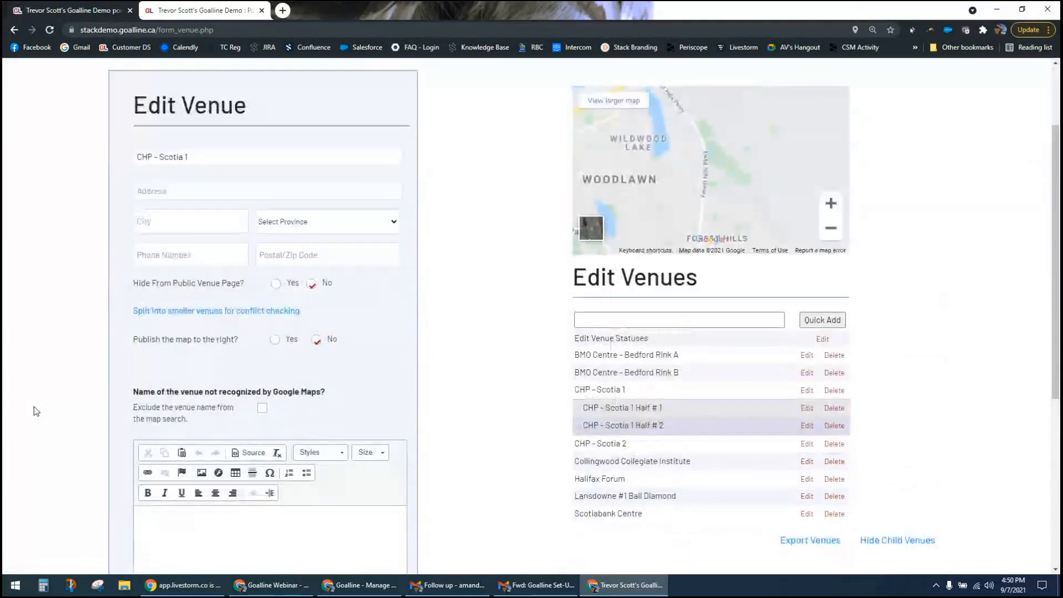
pyautogui.click(207, 311)
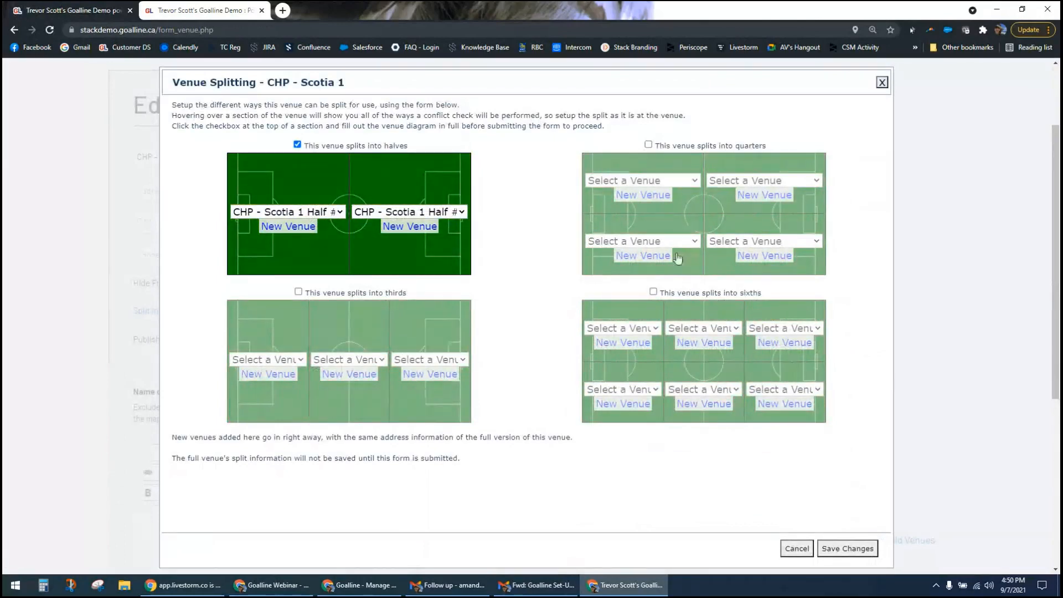
pyautogui.click(881, 82)
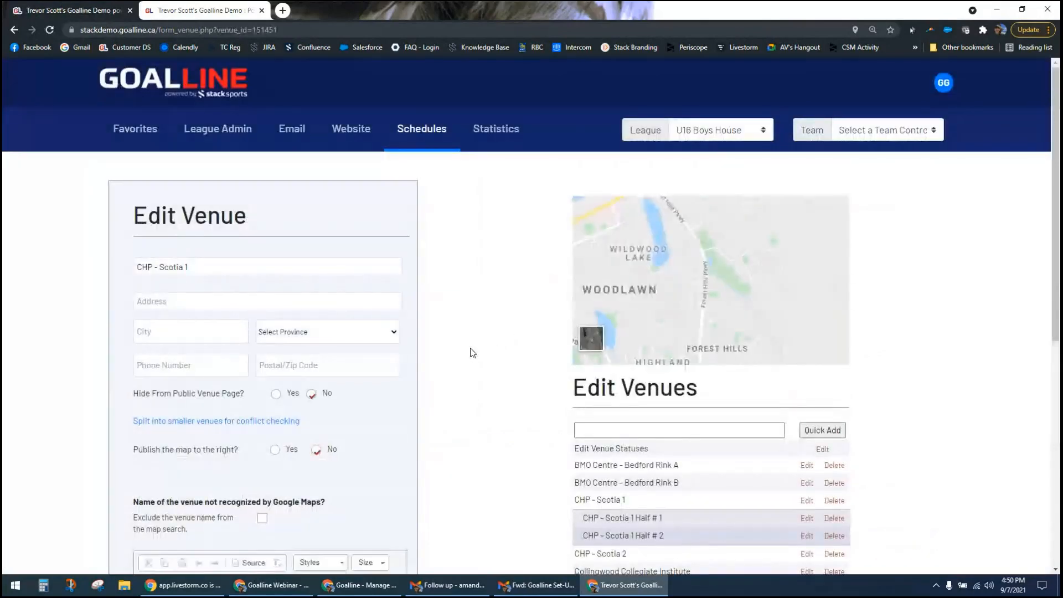
# - Open the Regular Season schedule details and assign both the Blue and Purple teams to the North conference
pyautogui.click(435, 131)
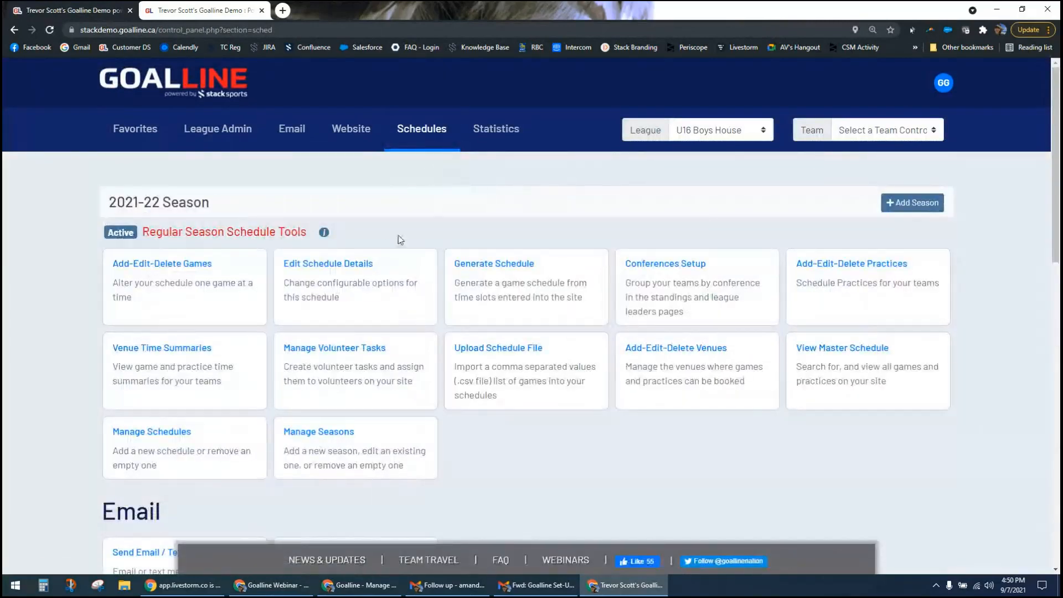
pyautogui.click(318, 292)
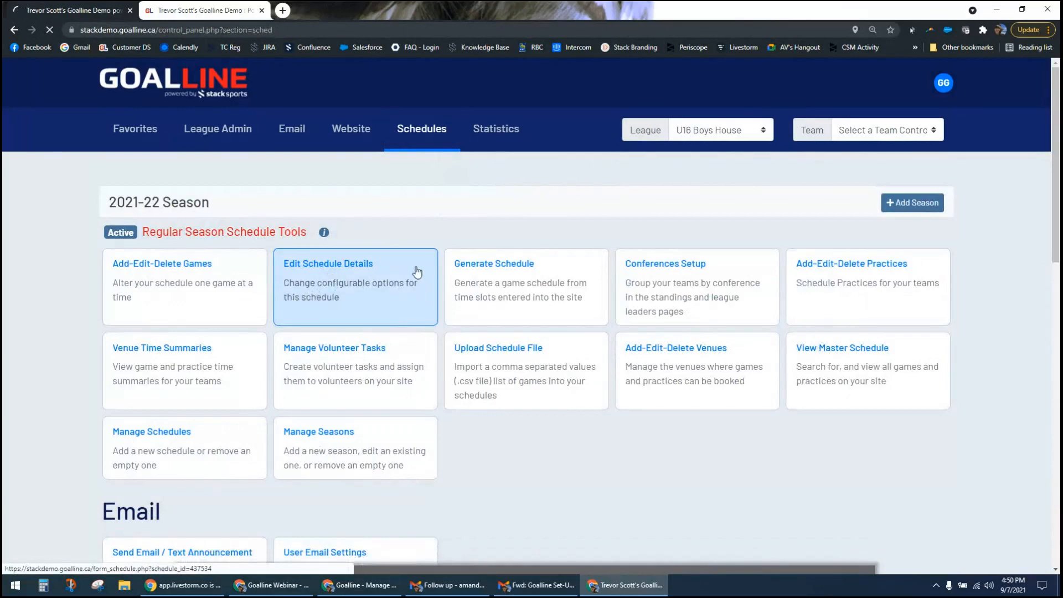
pyautogui.scroll(-2, 61, 342)
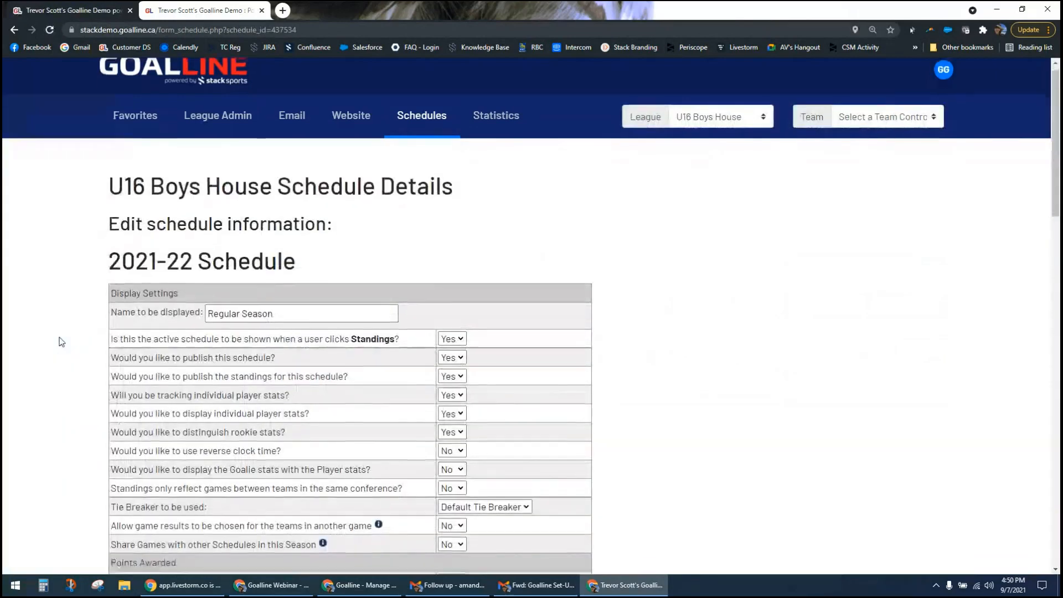
pyautogui.scroll(-9, 61, 341)
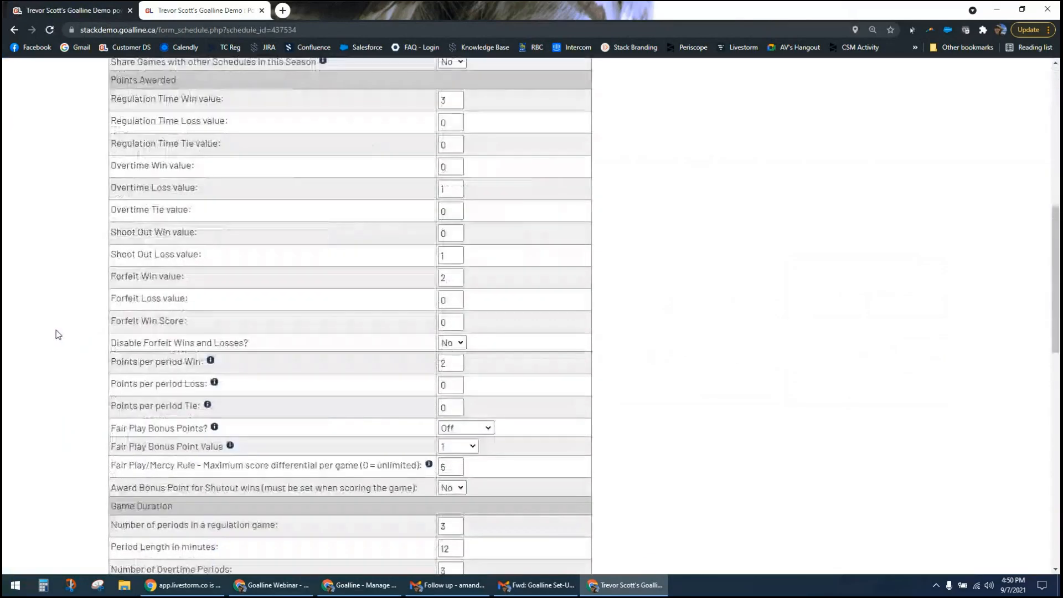
pyautogui.scroll(-11, 58, 335)
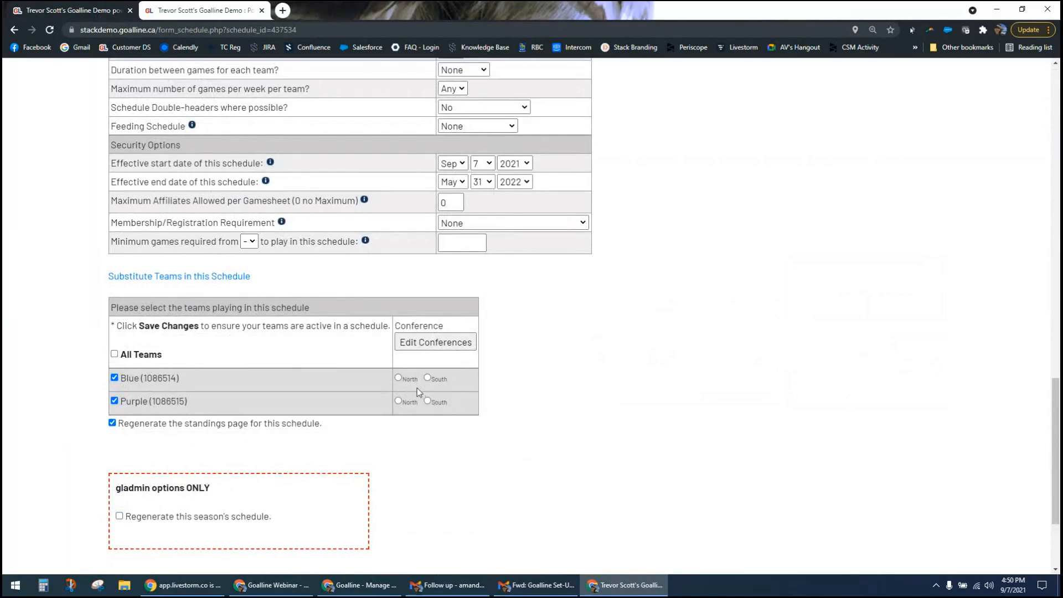
pyautogui.click(397, 379)
pyautogui.click(406, 403)
# - Review the schedule's display settings, game-sharing option, points awarded, game duration and security options
pyautogui.scroll(4, 593, 403)
pyautogui.scroll(10, 593, 404)
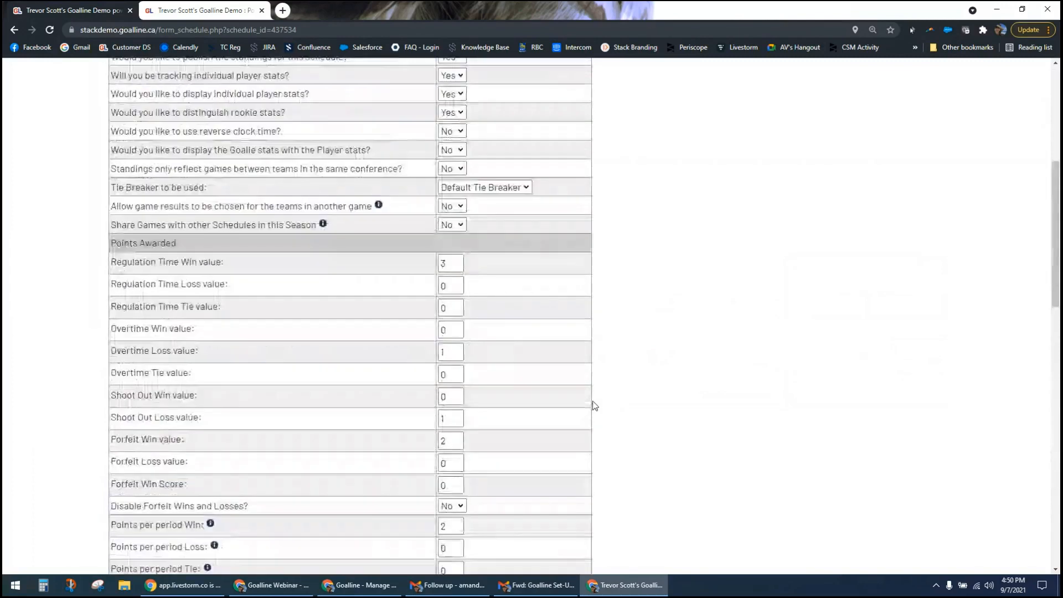
pyautogui.moveTo(125, 226); pyautogui.dragTo(397, 236)
pyautogui.click(409, 228)
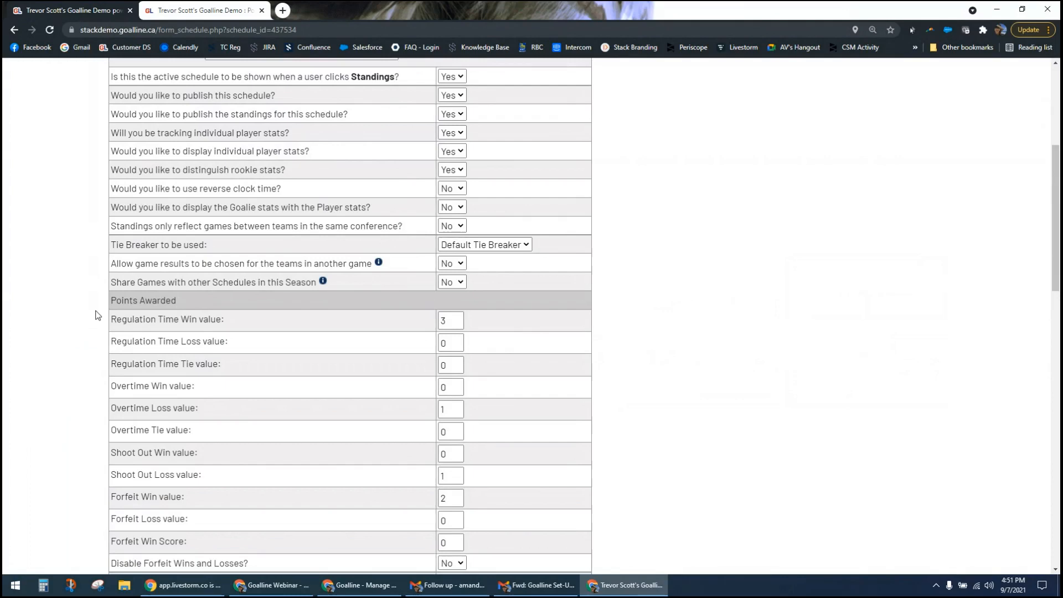
pyautogui.scroll(-3, 96, 315)
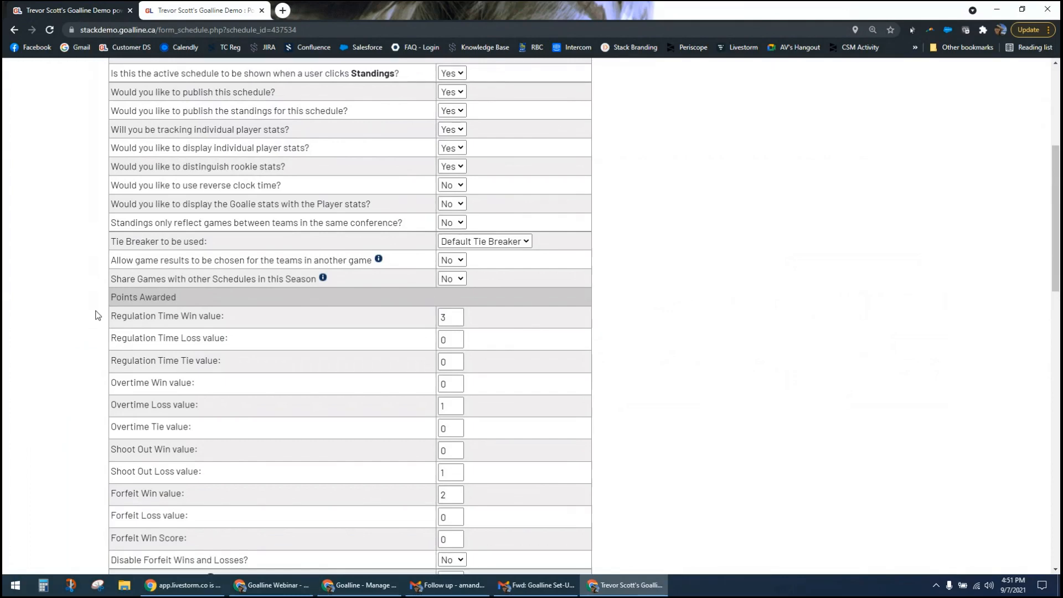
pyautogui.scroll(-1, 95, 315)
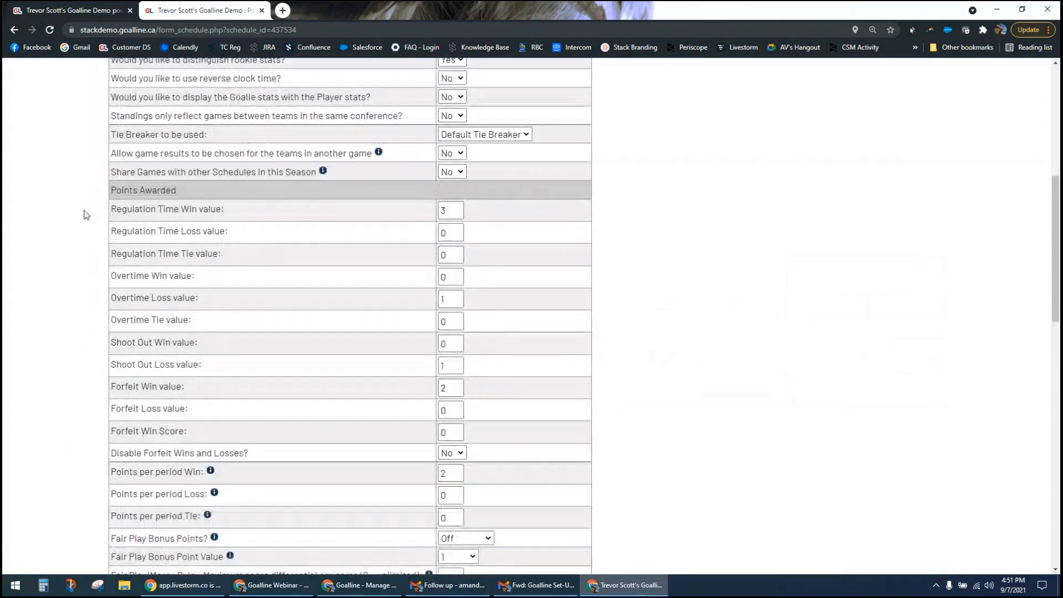
pyautogui.scroll(-2, 75, 225)
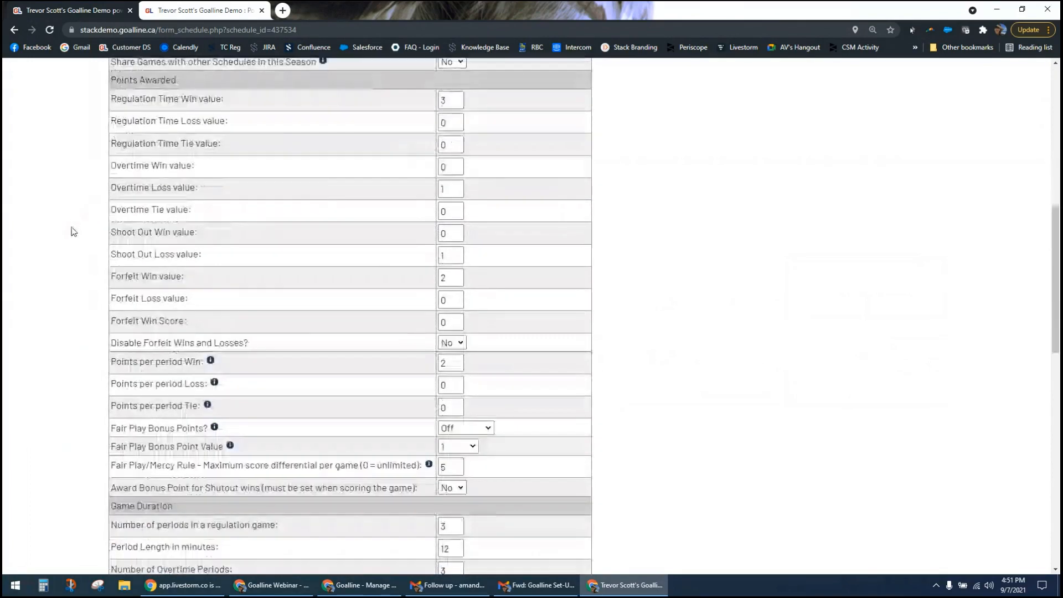
pyautogui.scroll(-9, 600, 474)
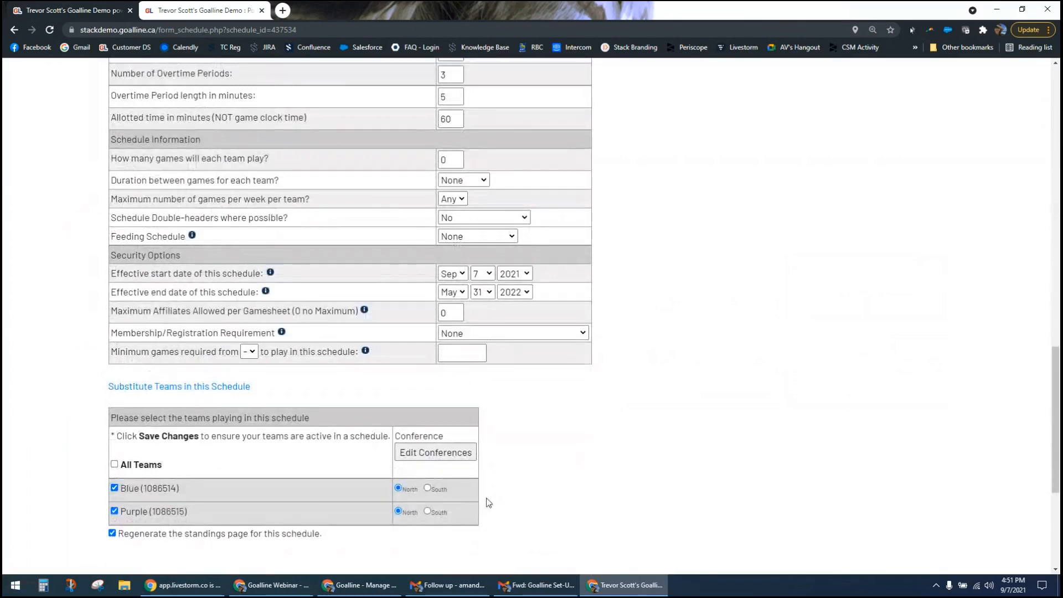
# - Check the team and conference selections and save the Regular Season schedule details
pyautogui.scroll(1, 486, 497)
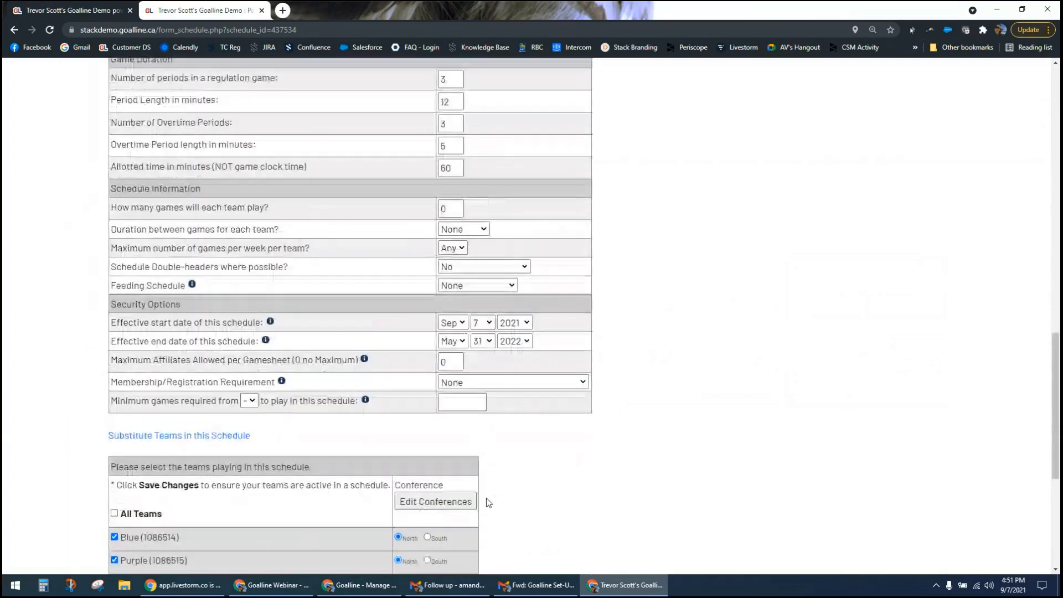
pyautogui.scroll(-2, 486, 497)
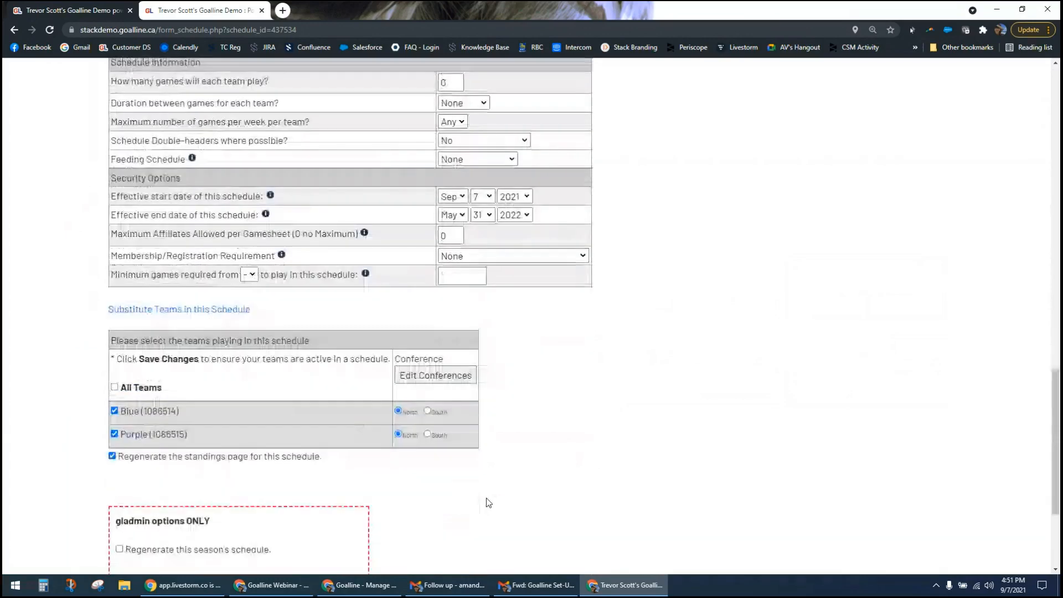
pyautogui.scroll(-1, 486, 502)
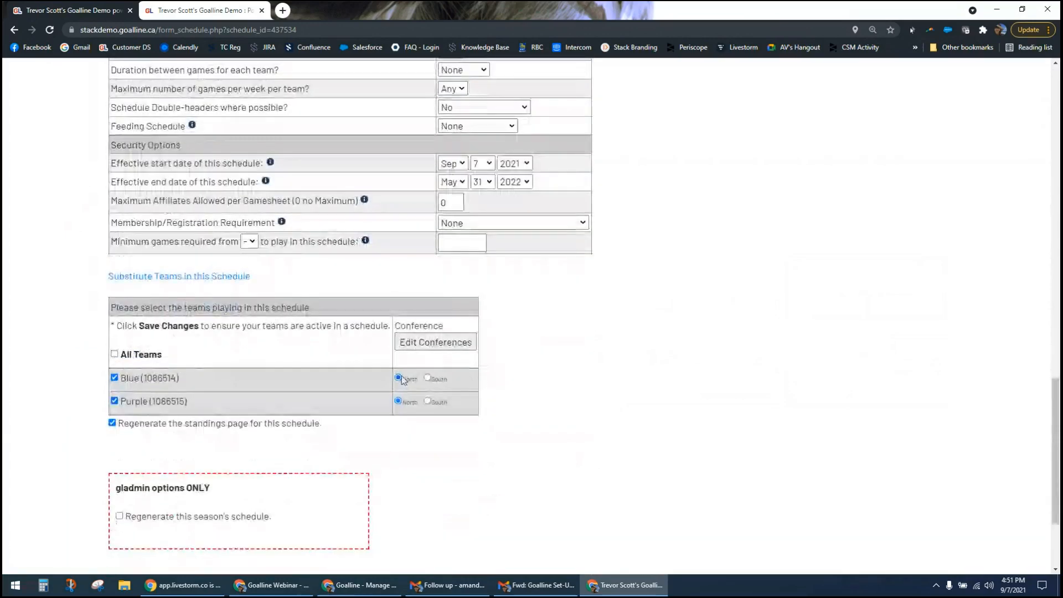
pyautogui.scroll(-1, 67, 478)
pyautogui.scroll(-2, 118, 451)
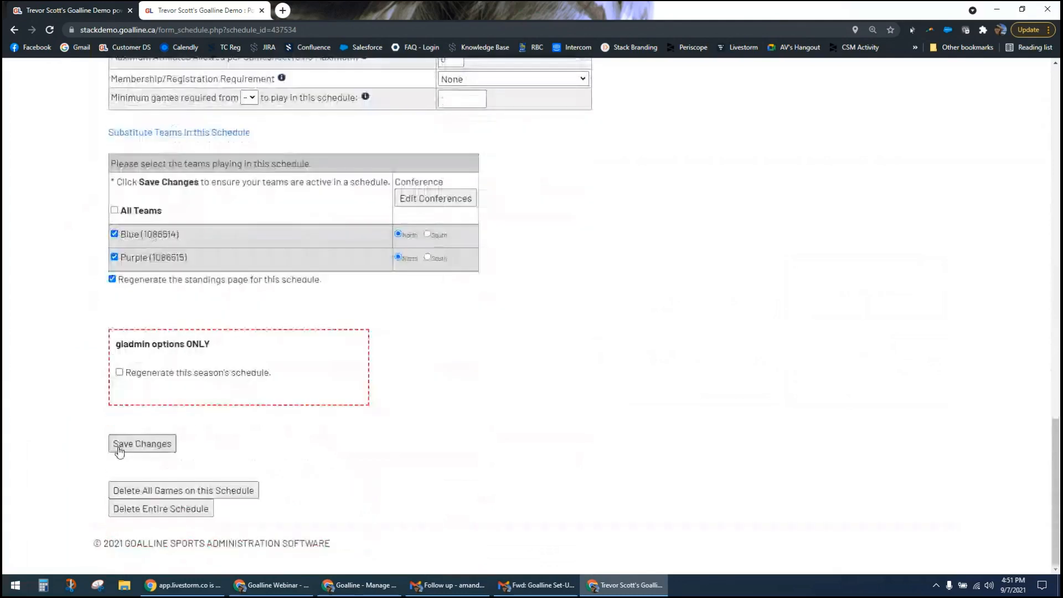
pyautogui.click(118, 448)
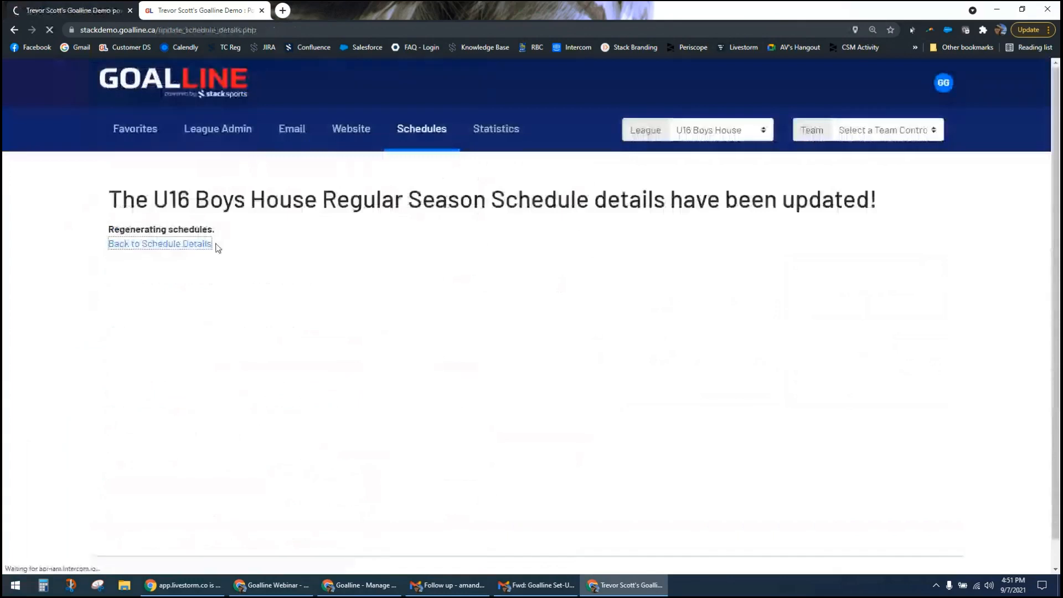
# - Reopen the Regular Season schedule details and review the display settings, points awarded, security options and selected teams
pyautogui.click(210, 244)
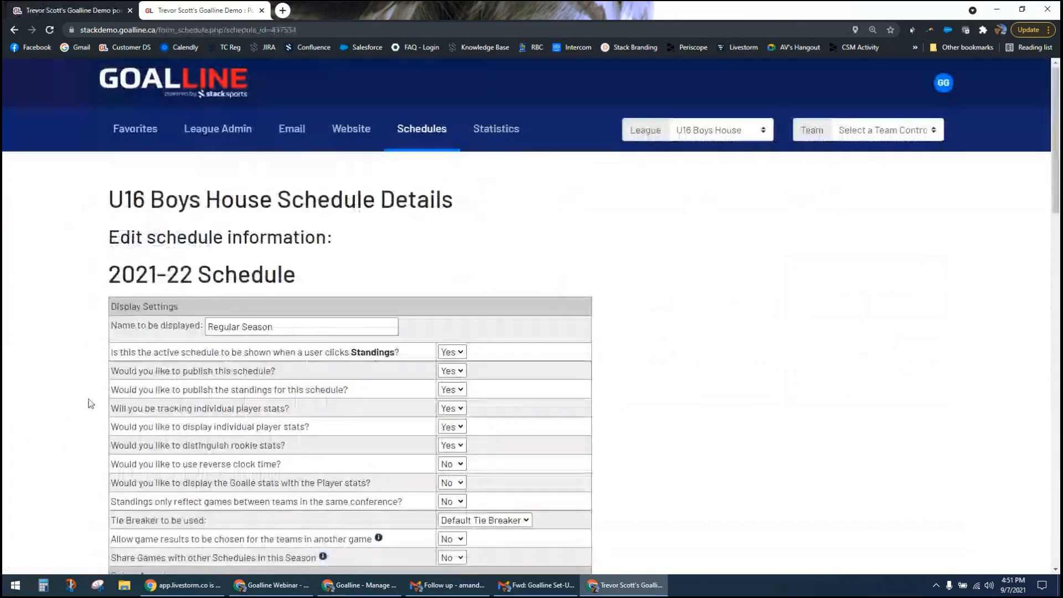
pyautogui.scroll(-3, 90, 403)
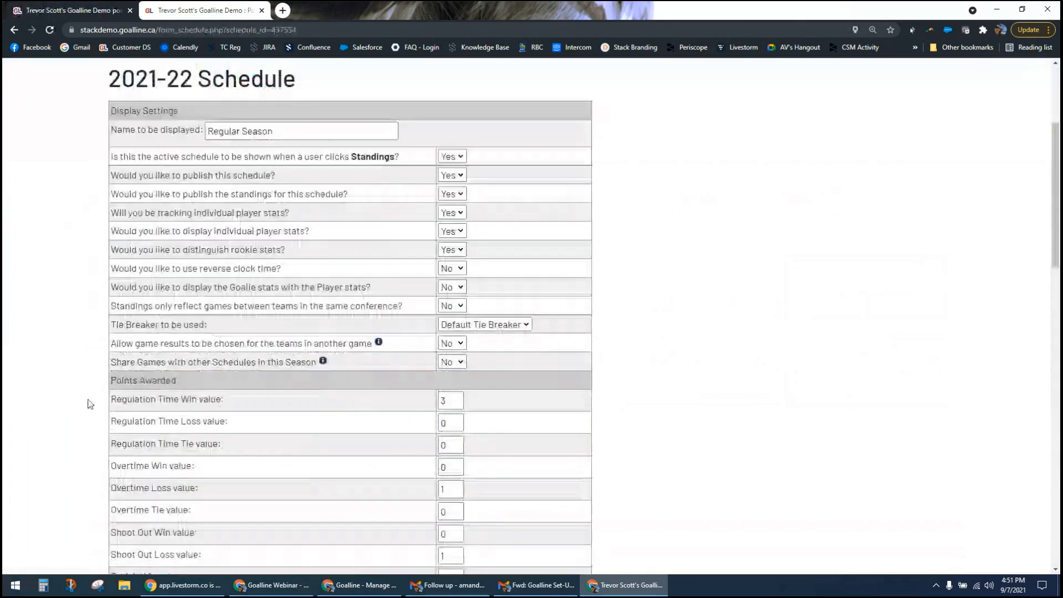
pyautogui.scroll(-1, 90, 403)
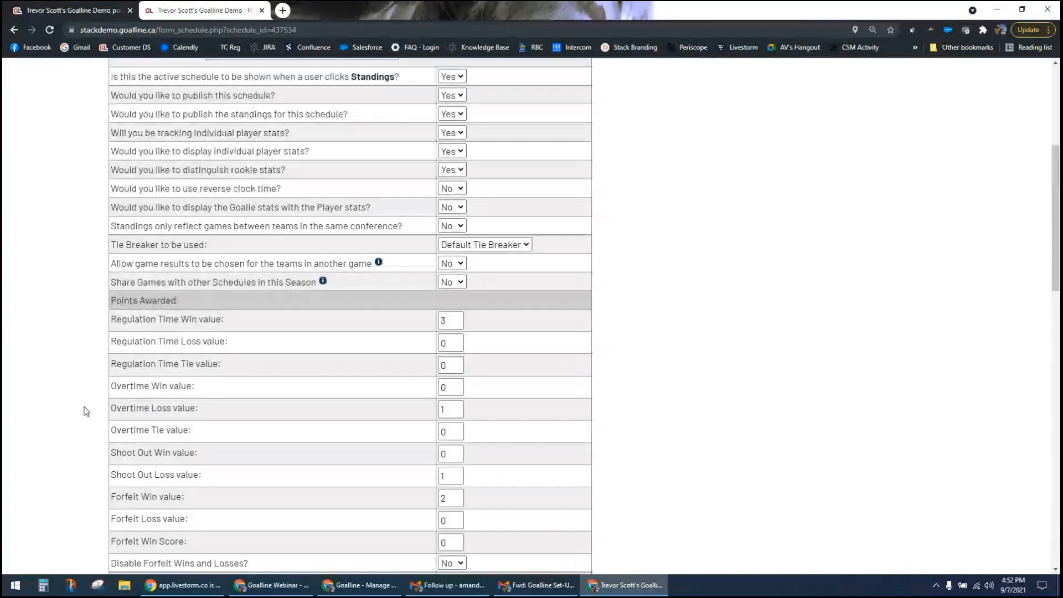
pyautogui.scroll(-3, 86, 411)
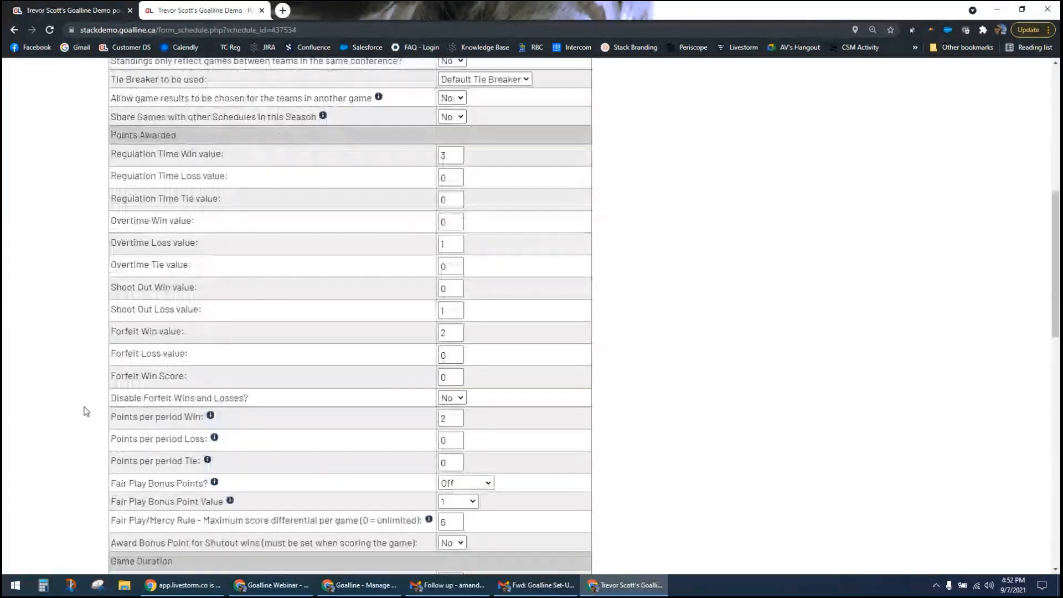
pyautogui.scroll(-8, 86, 411)
pyautogui.scroll(-2, 86, 411)
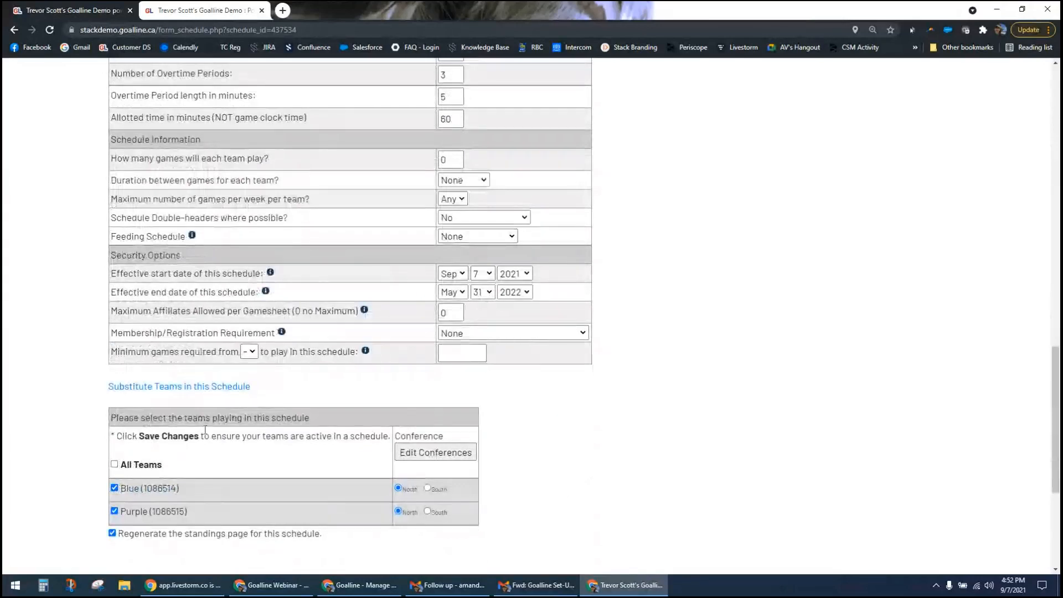
pyautogui.scroll(-5, 205, 430)
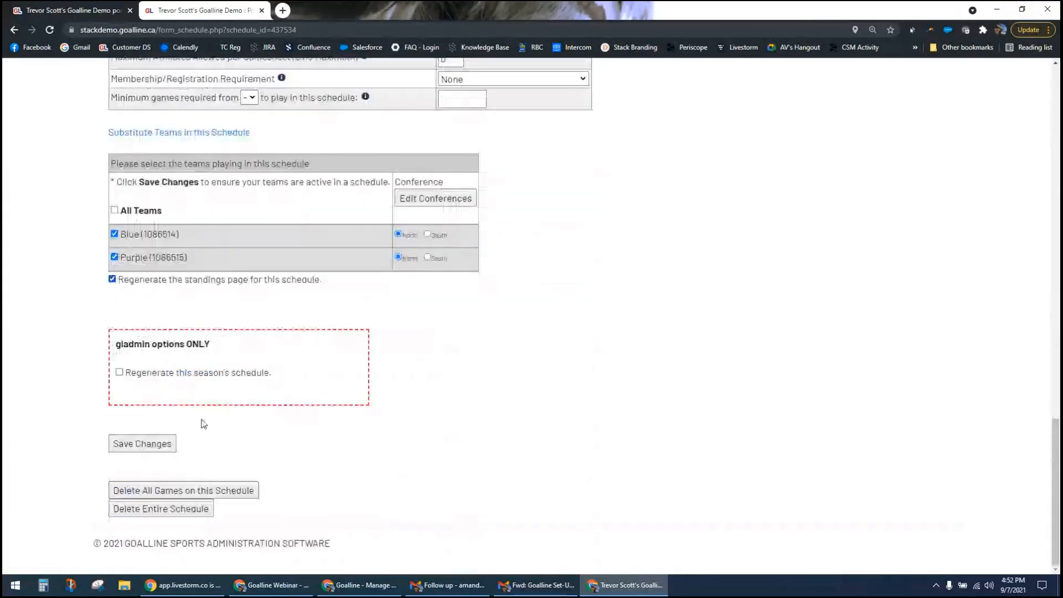
pyautogui.scroll(10, 335, 324)
pyautogui.scroll(15, 334, 324)
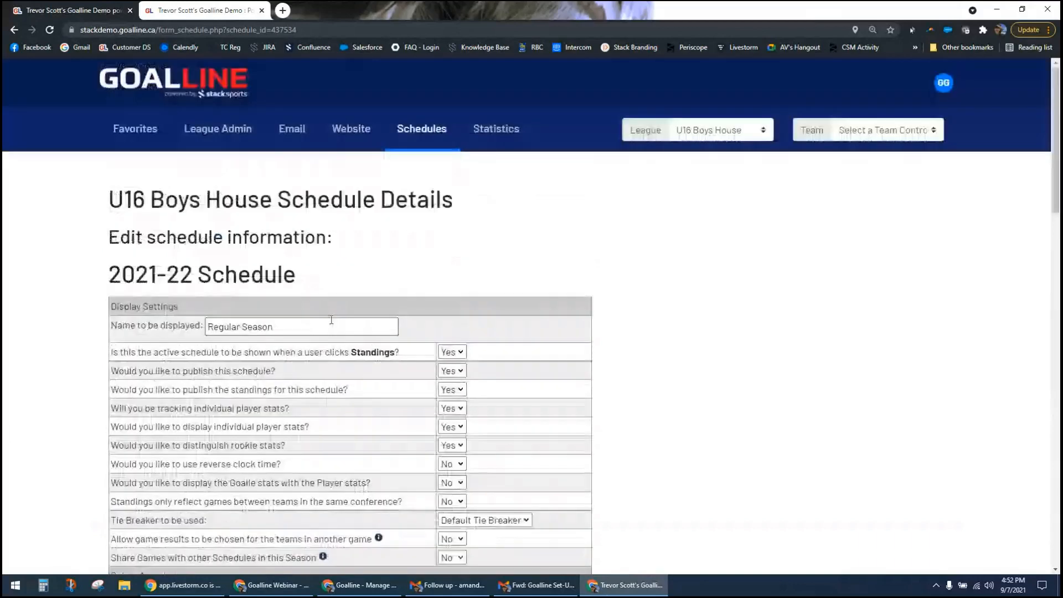
# - Add two more teams named Orange and Red to the U16 Boys House league
pyautogui.click(217, 128)
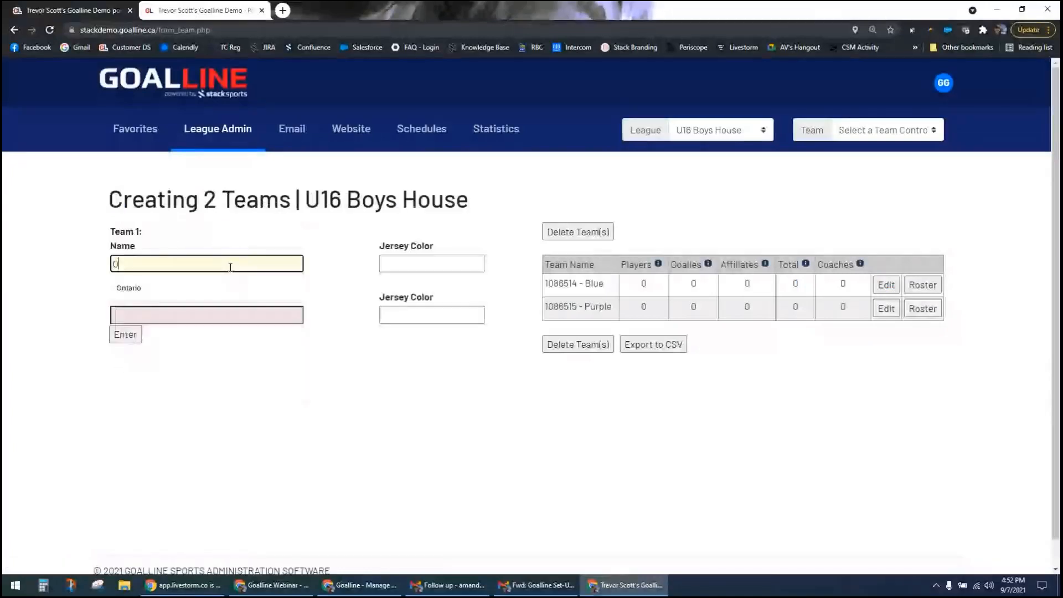
pyautogui.write('Orange')
pyautogui.press('Tab')
pyautogui.press('Tab')
pyautogui.write('Red')
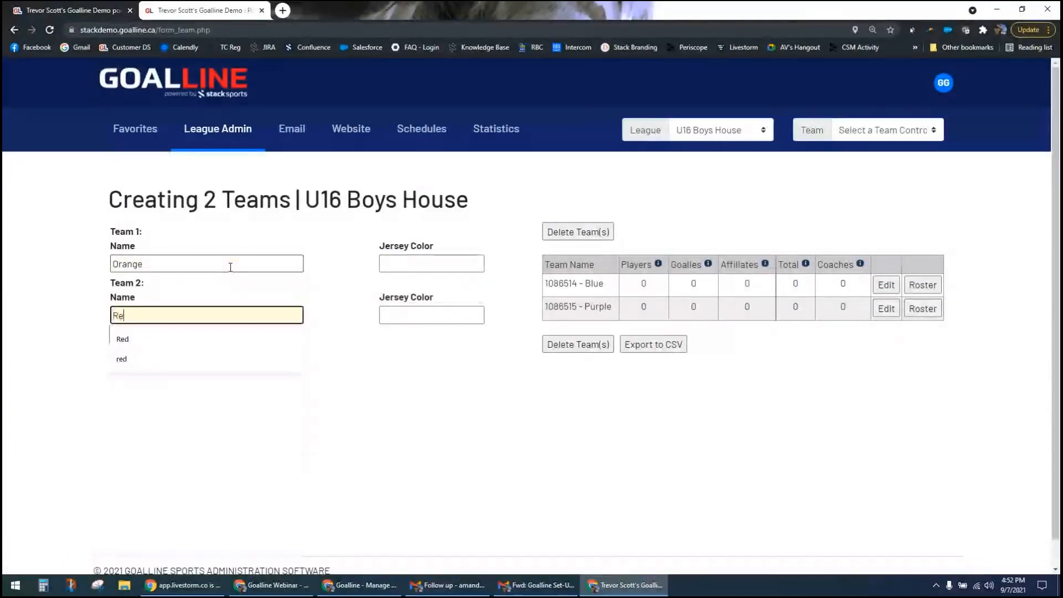
pyautogui.click(57, 256)
pyautogui.click(123, 338)
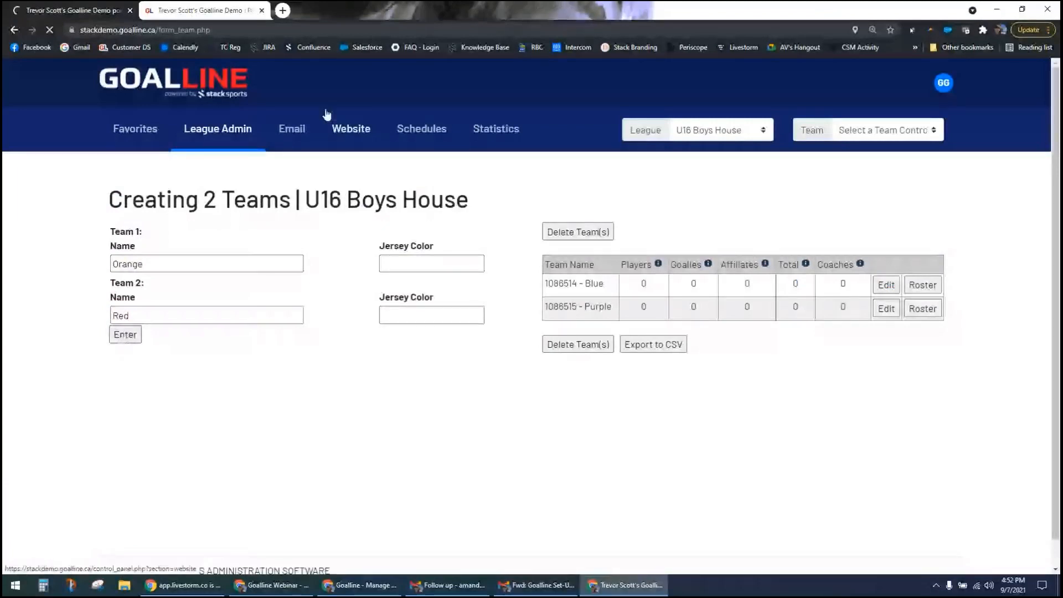
# - Assign the Orange and Red teams to the South conference in the Regular Season schedule details and save the changes
pyautogui.click(407, 130)
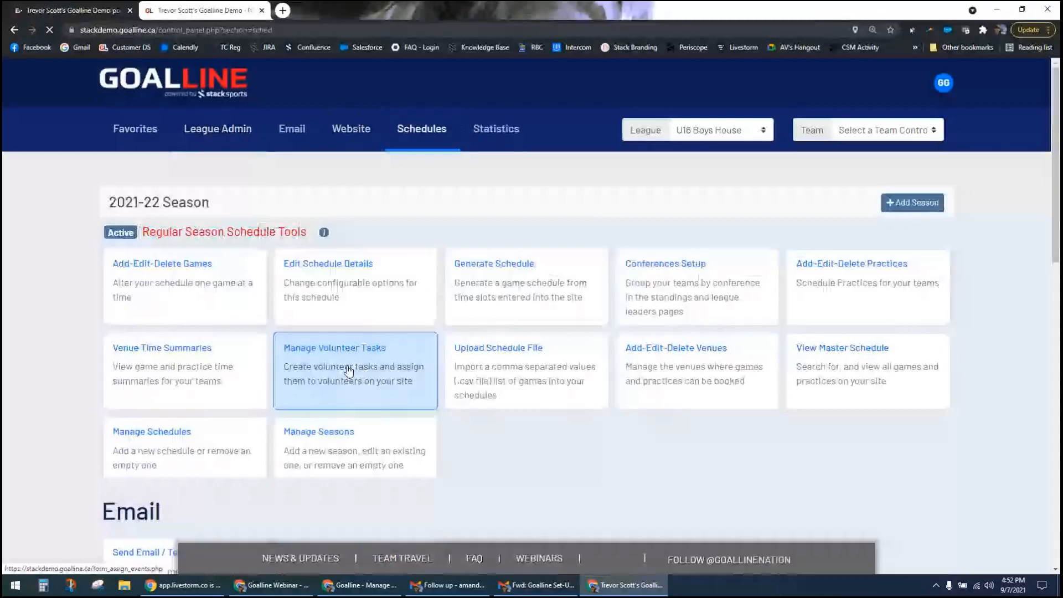
pyautogui.scroll(-15, 463, 403)
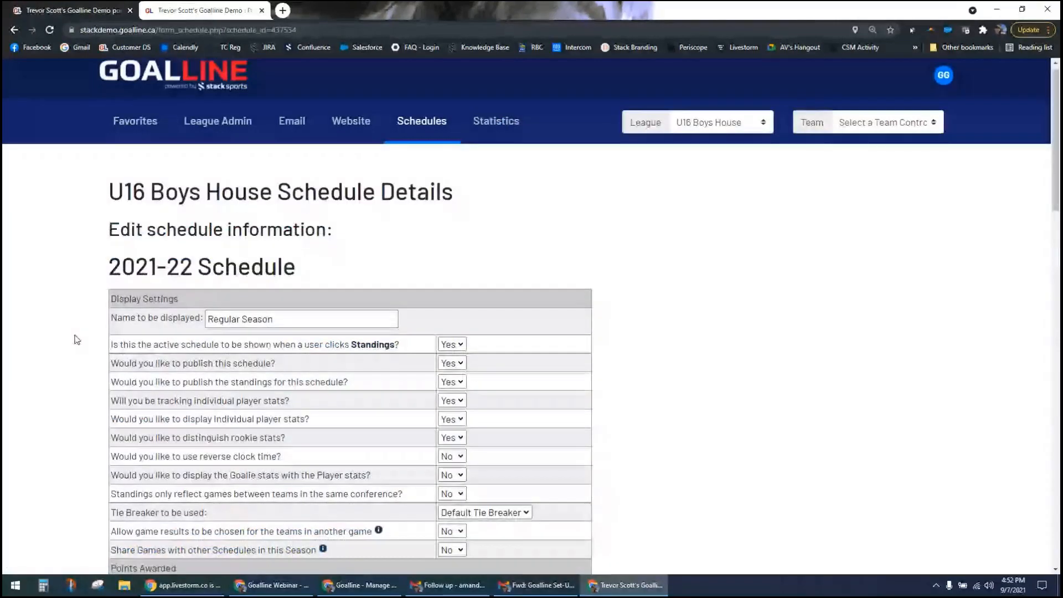
pyautogui.scroll(-15, 427, 252)
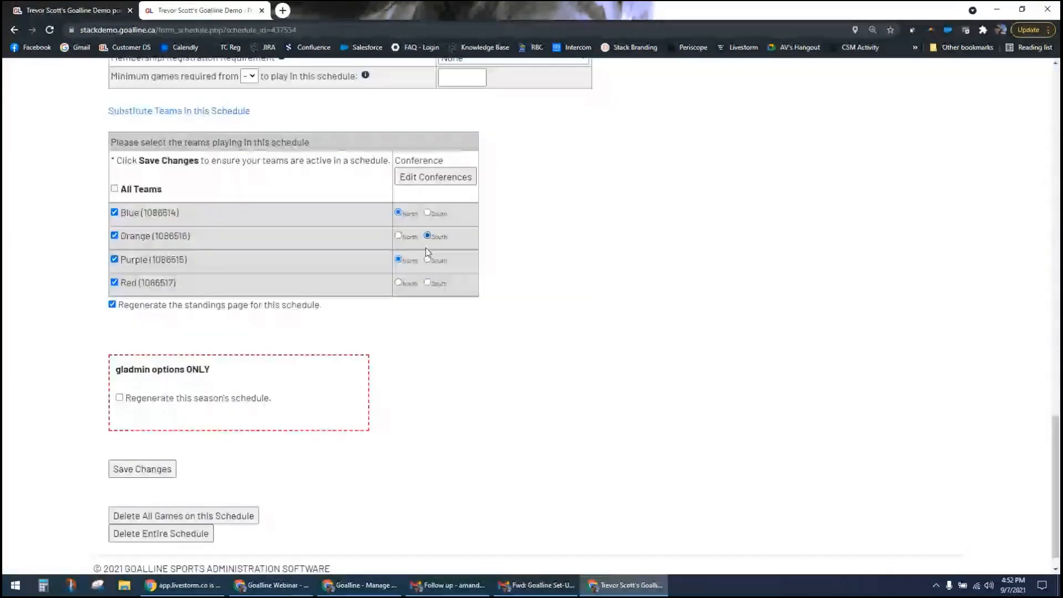
pyautogui.click(426, 282)
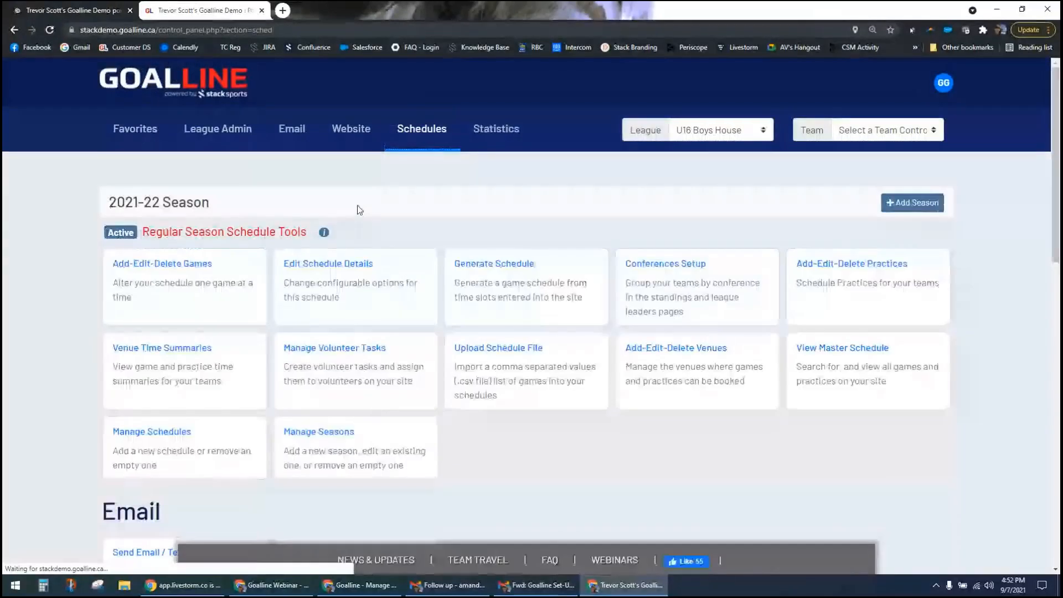
# - Create a Regular Season game with Blue as the visiting team and Purple as the home team at CHP - Scotia 1
pyautogui.click(158, 302)
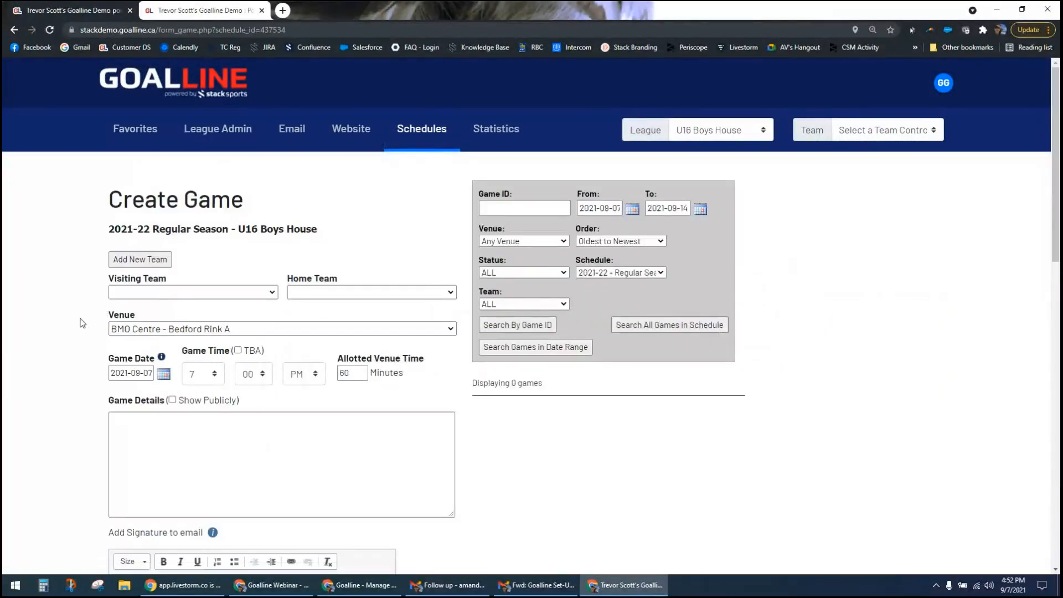
pyautogui.click(197, 295)
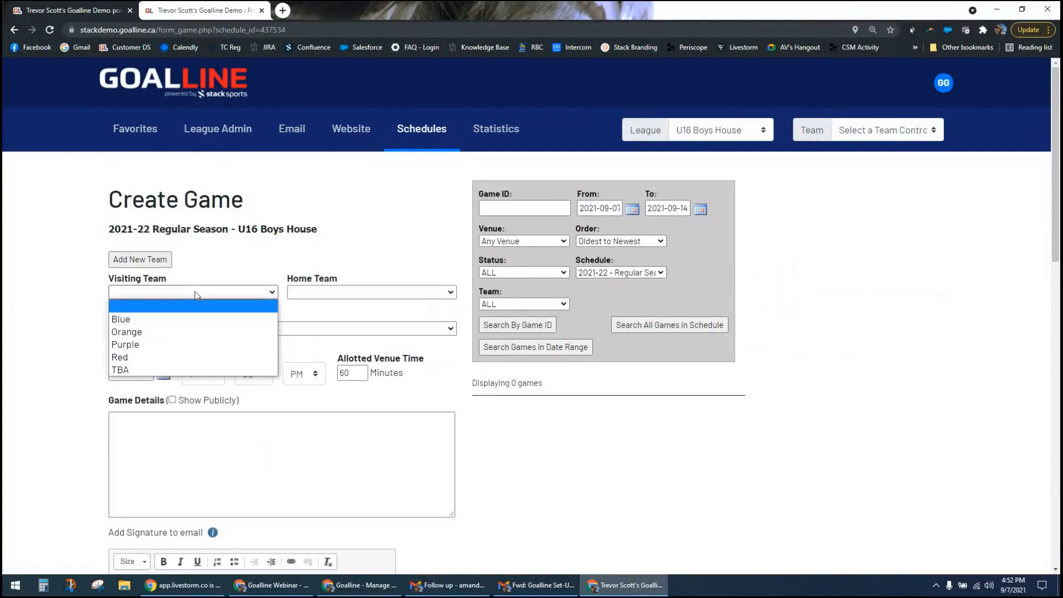
pyautogui.click(169, 320)
pyautogui.click(351, 292)
pyautogui.click(351, 345)
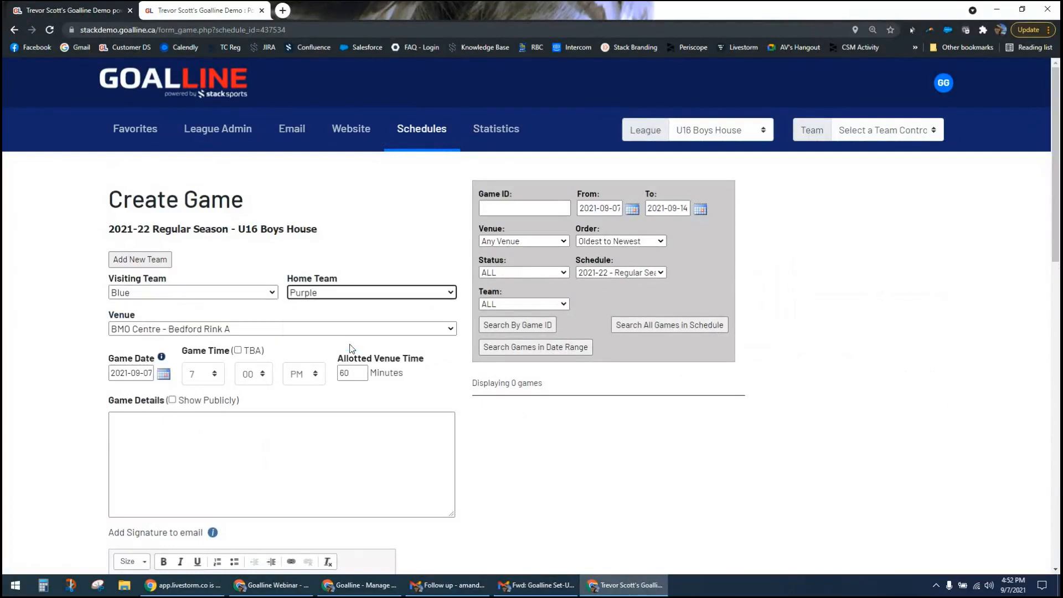
pyautogui.click(156, 331)
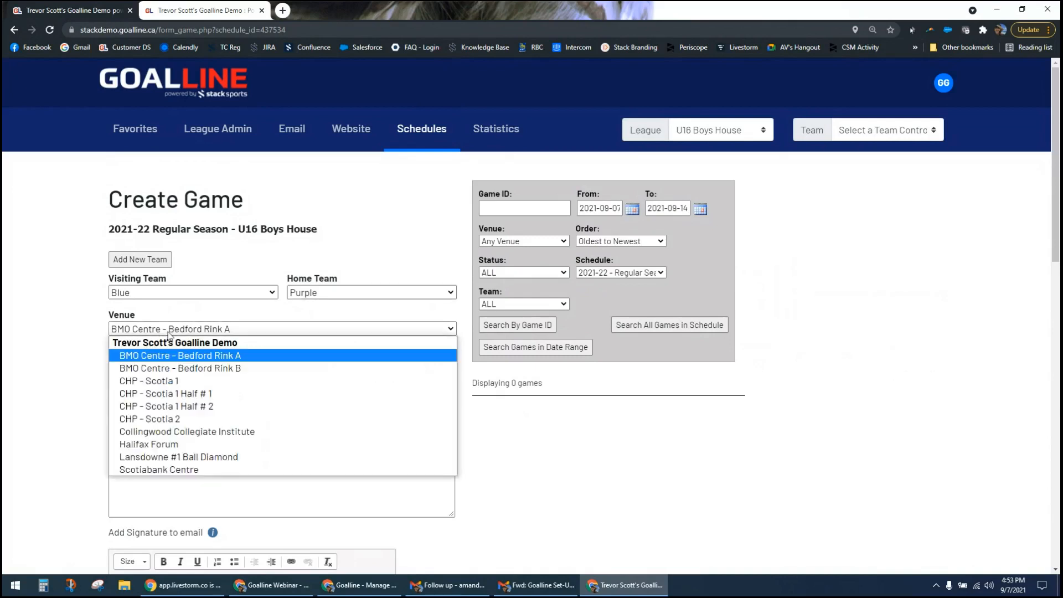
pyautogui.click(171, 382)
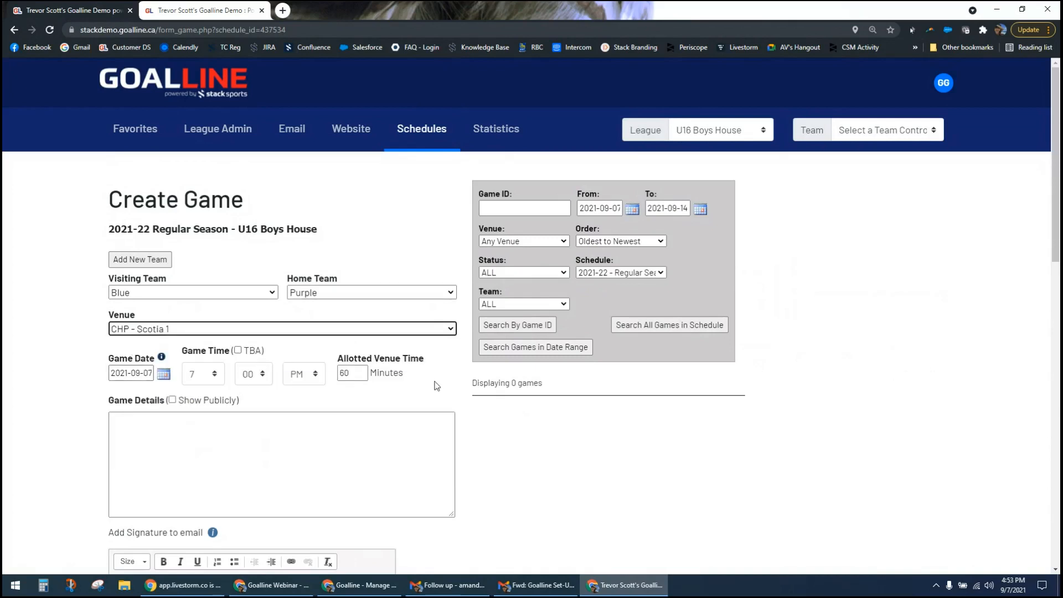
pyautogui.scroll(-4, 55, 419)
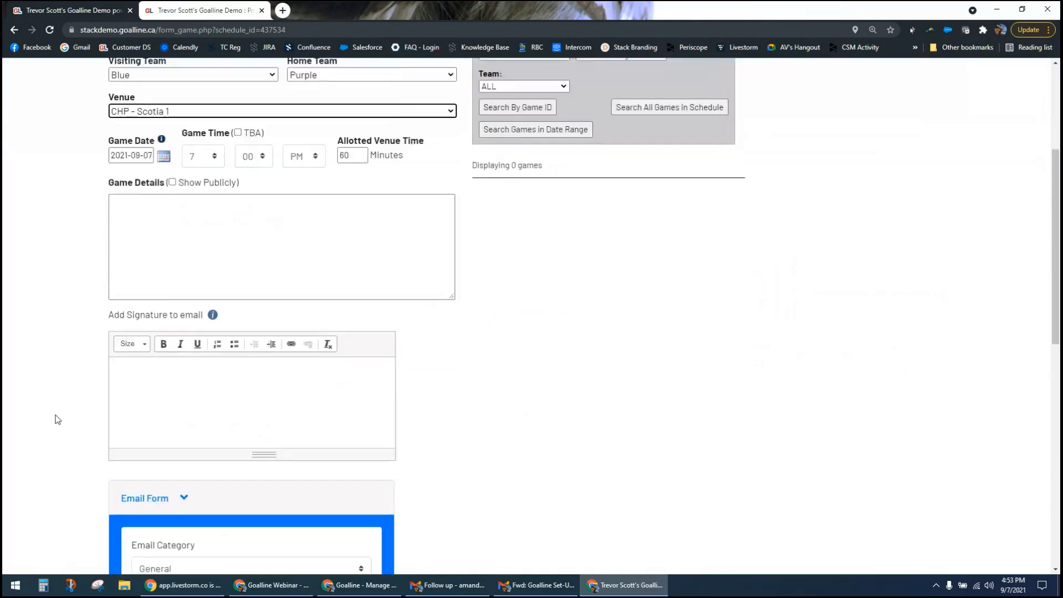
pyautogui.scroll(-8, 55, 419)
pyautogui.click(153, 494)
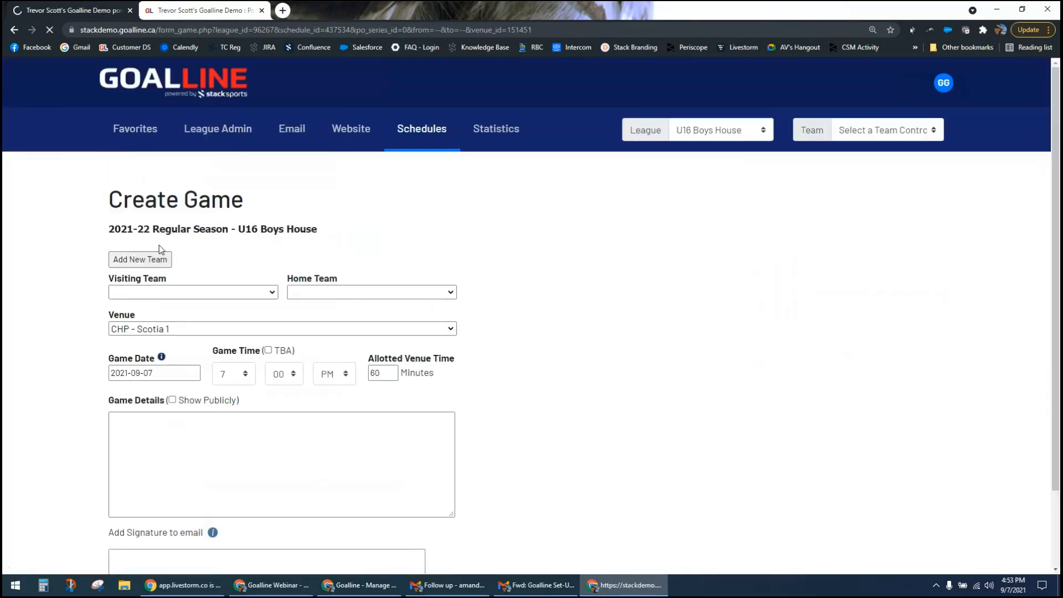
# - Create a second game with Orange as the visiting team and Red as the home team at CHP - Scotia 2
pyautogui.click(265, 291)
pyautogui.click(166, 332)
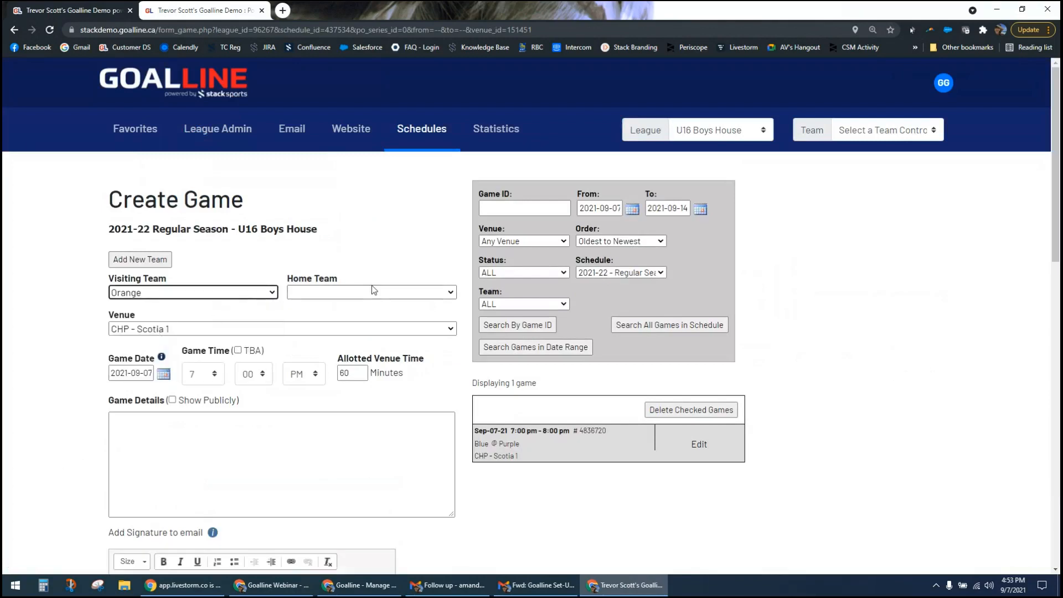
pyautogui.click(374, 290)
pyautogui.click(333, 358)
pyautogui.click(240, 331)
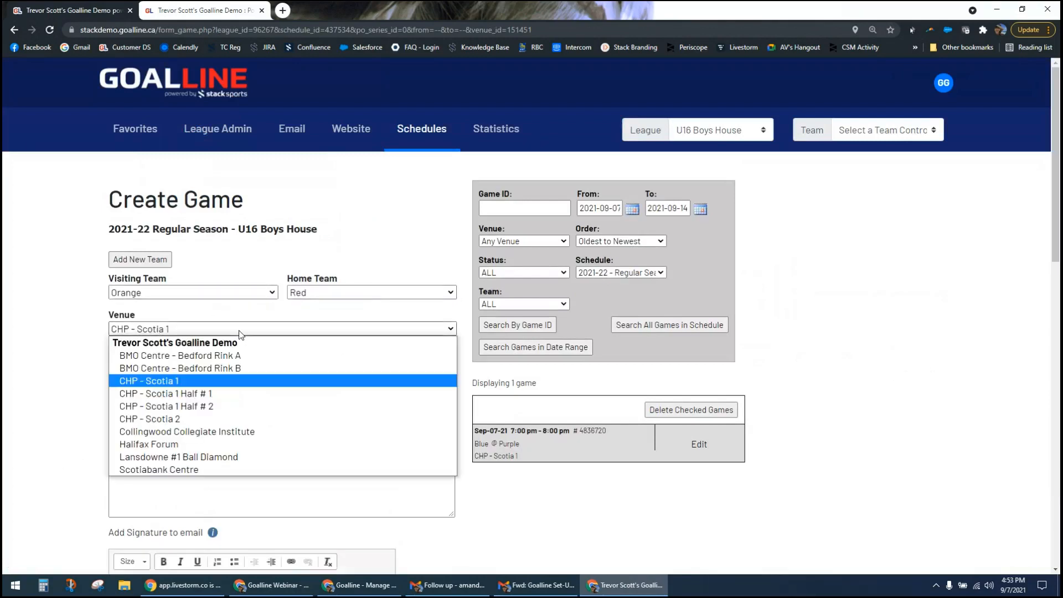
pyautogui.click(204, 419)
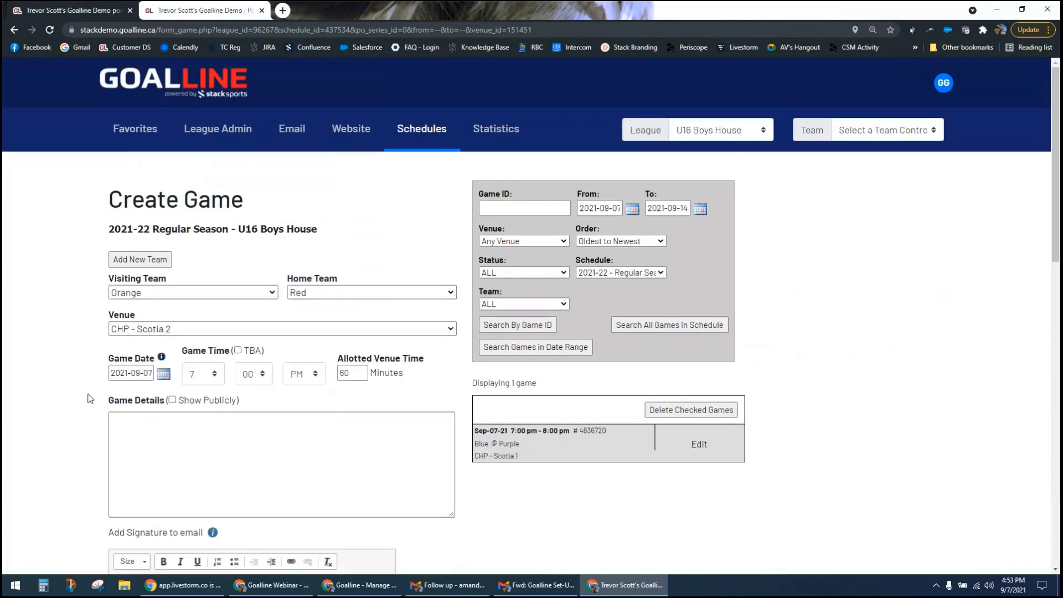
pyautogui.scroll(-10, 88, 398)
pyautogui.click(161, 494)
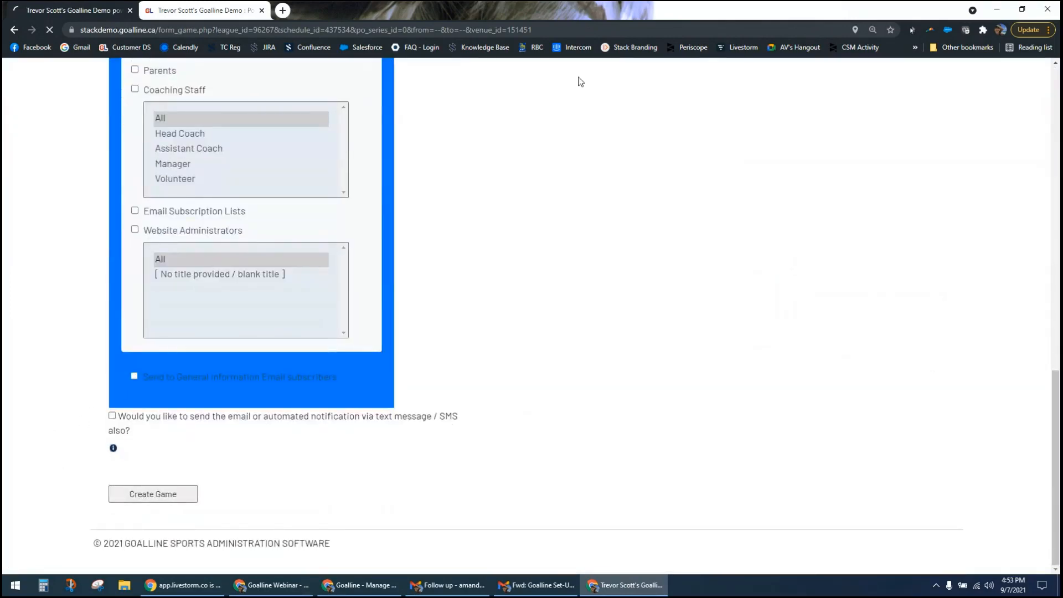
# - Switch to the public league website, reload its home page and check the score ticker and upcoming games for the U16 Boys House games
pyautogui.click(205, 9)
pyautogui.click(98, 11)
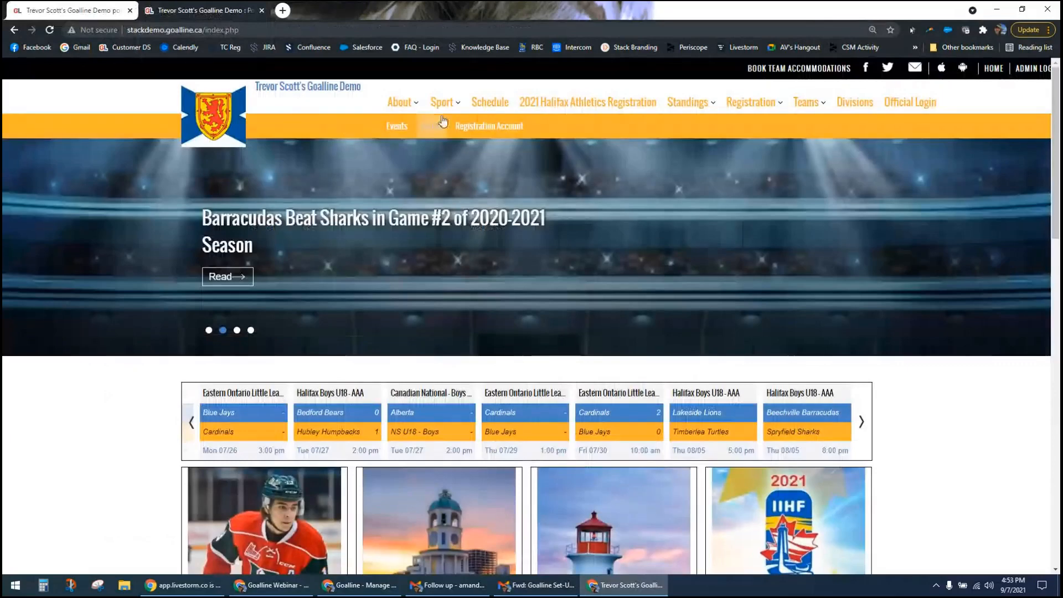
pyautogui.click(186, 105)
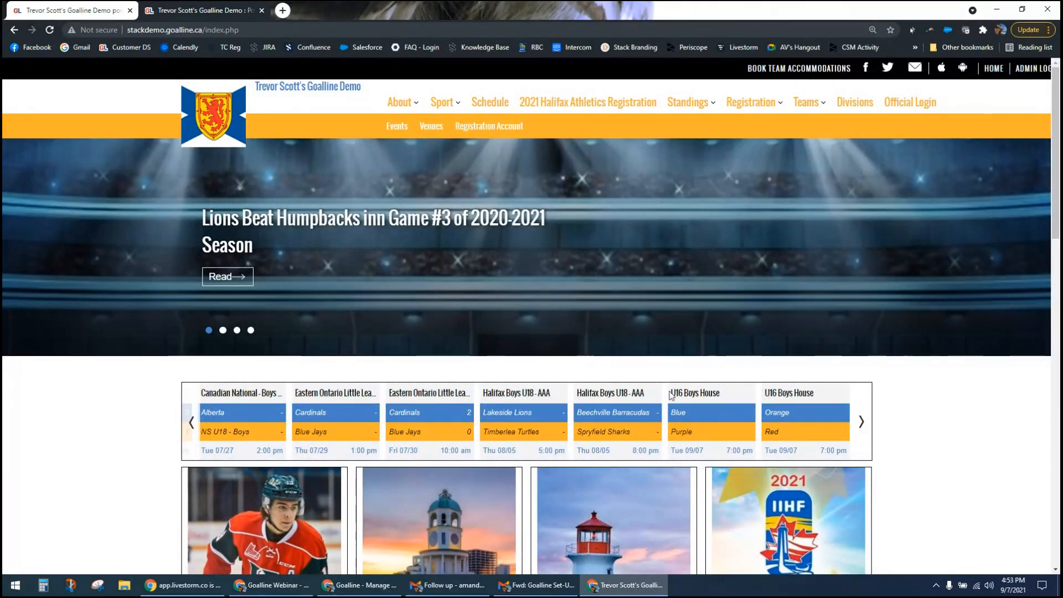
pyautogui.scroll(-7, 967, 430)
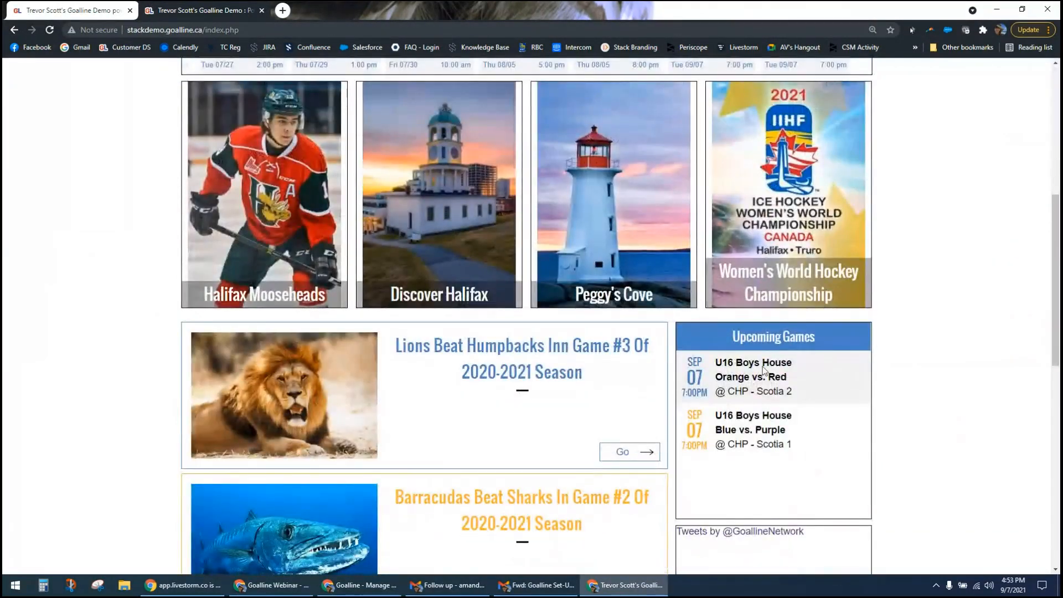
pyautogui.scroll(4, 981, 429)
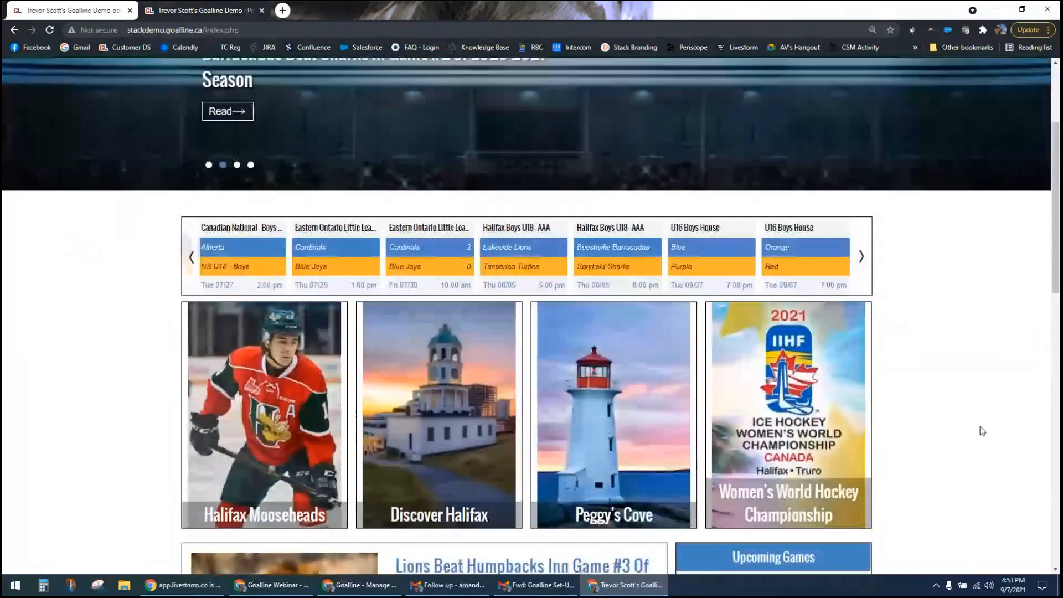
pyautogui.scroll(3, 979, 431)
# - Look through the public site's sport, standings and registration links, and open the U16 Boys House division from the divisions list
pyautogui.moveTo(446, 102)
pyautogui.moveTo(456, 146)
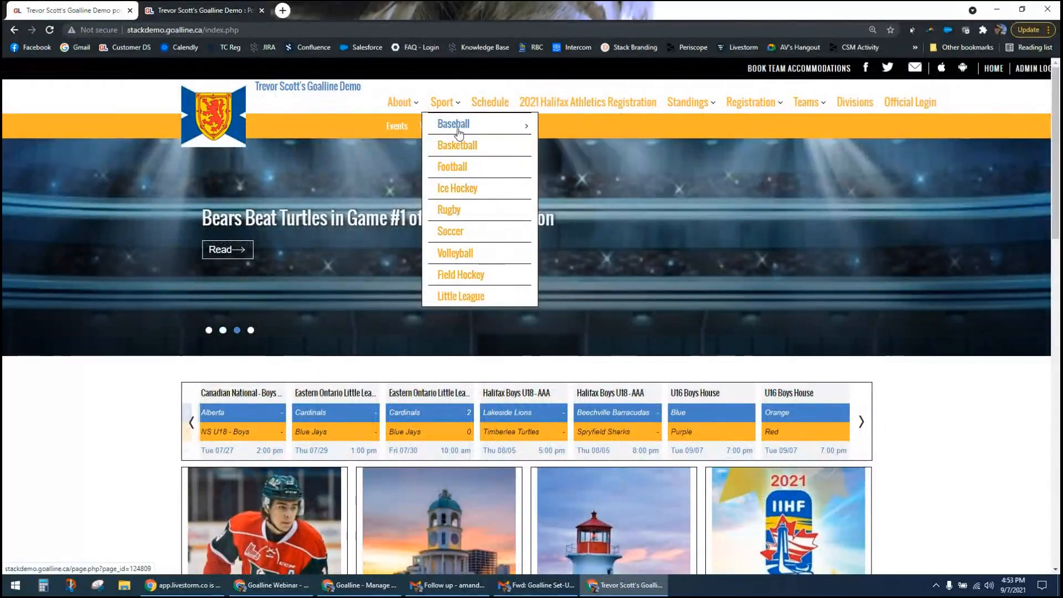
pyautogui.moveTo(694, 103)
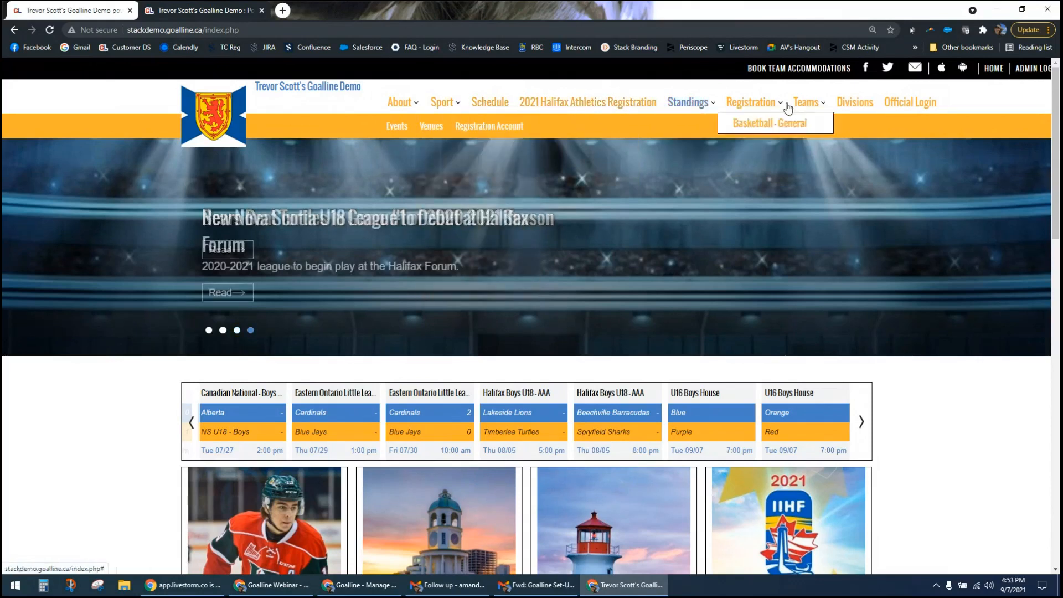
pyautogui.click(851, 103)
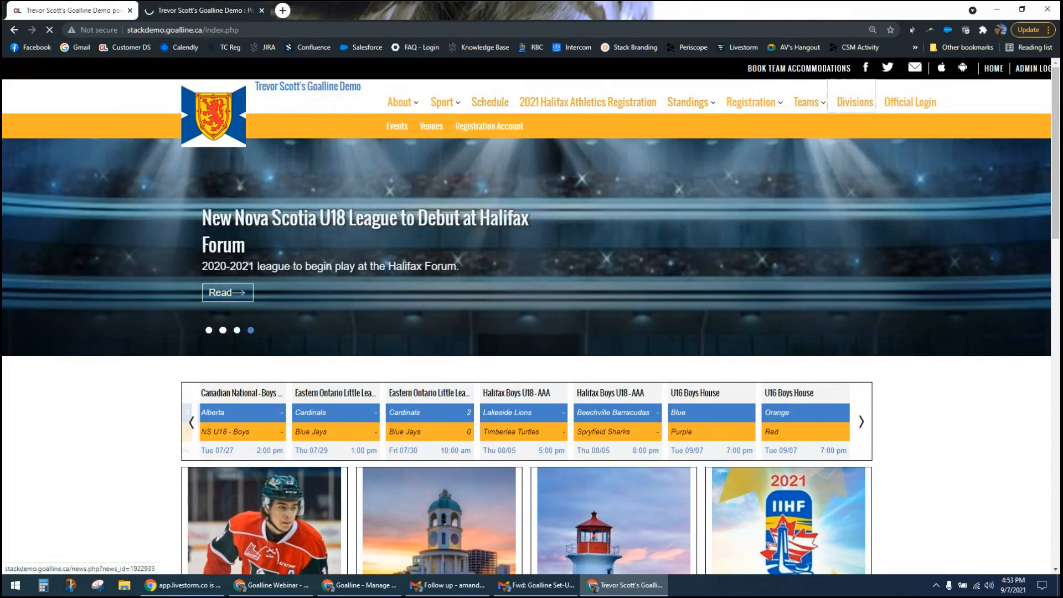
pyautogui.scroll(-3, 145, 271)
pyautogui.scroll(-1, 145, 271)
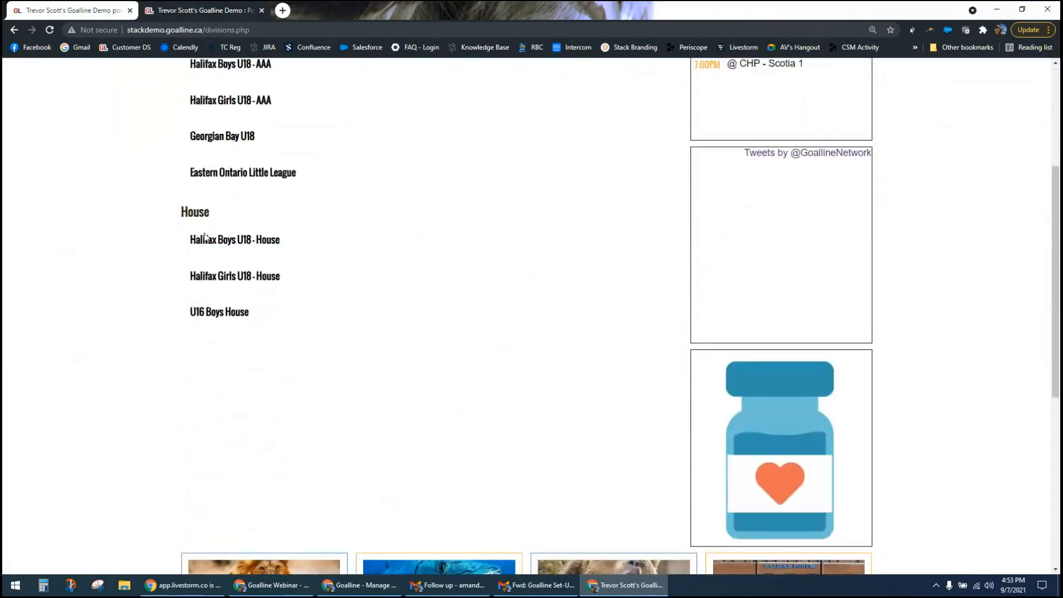
pyautogui.click(221, 311)
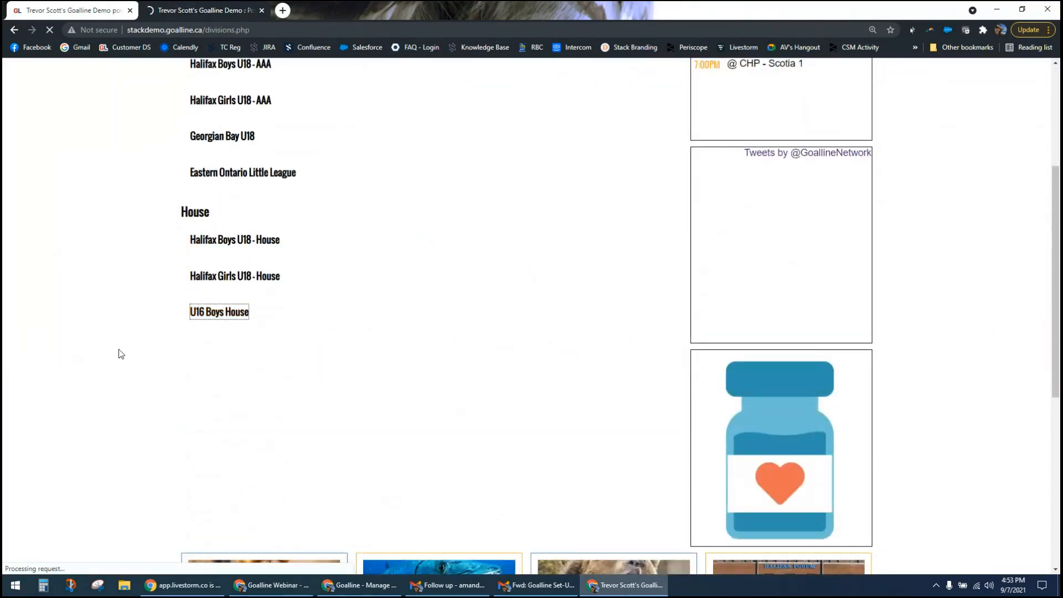
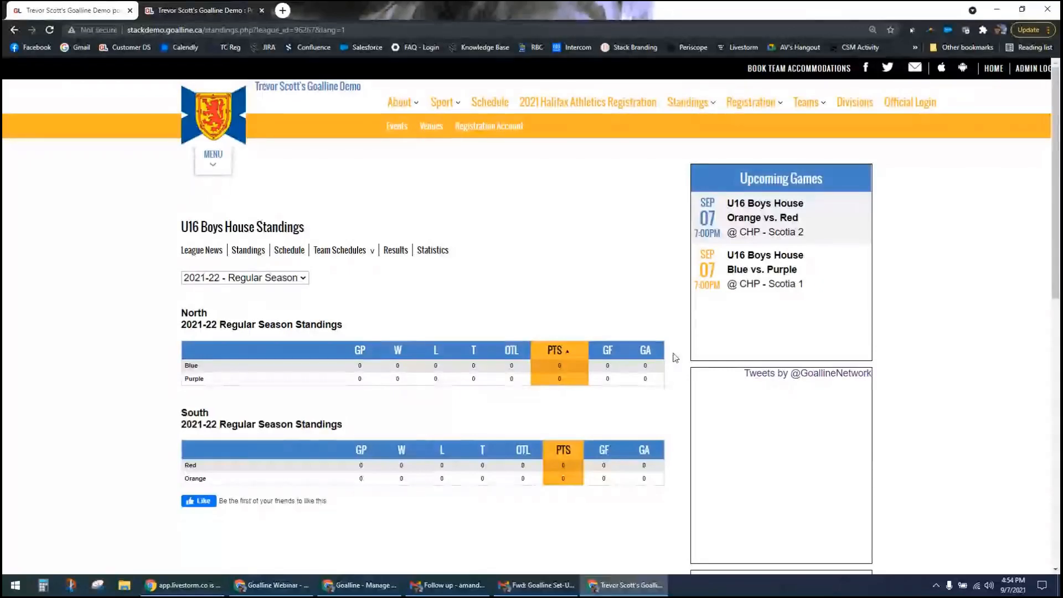
# - Return to the admin control panel, find the tie-breaker management page and open the Default Tie Breaker for editing
pyautogui.click(88, 11)
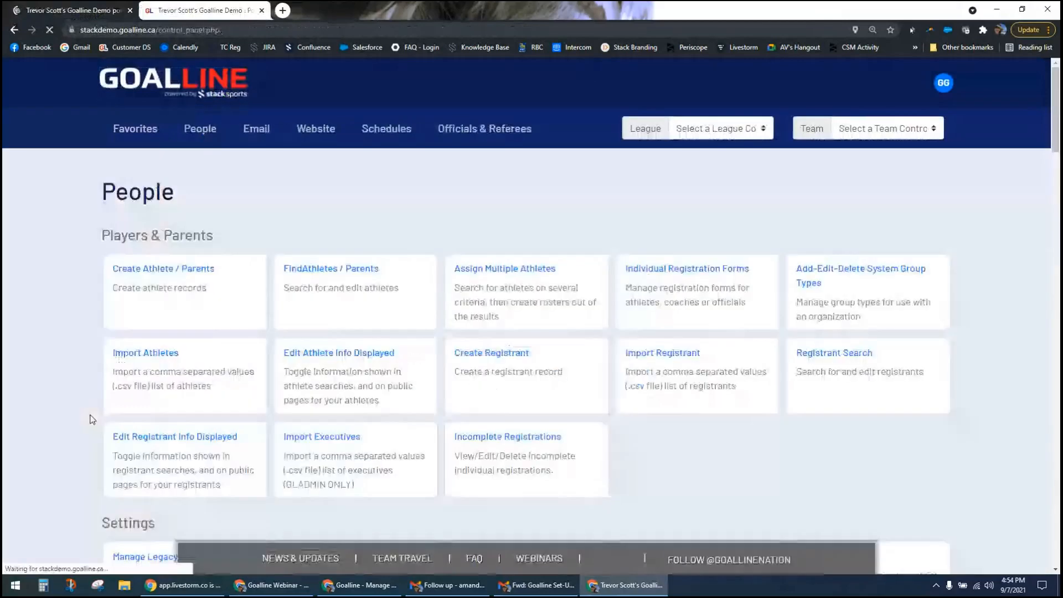
pyautogui.hotkey('ctrl', 'f')
pyautogui.write('ti')
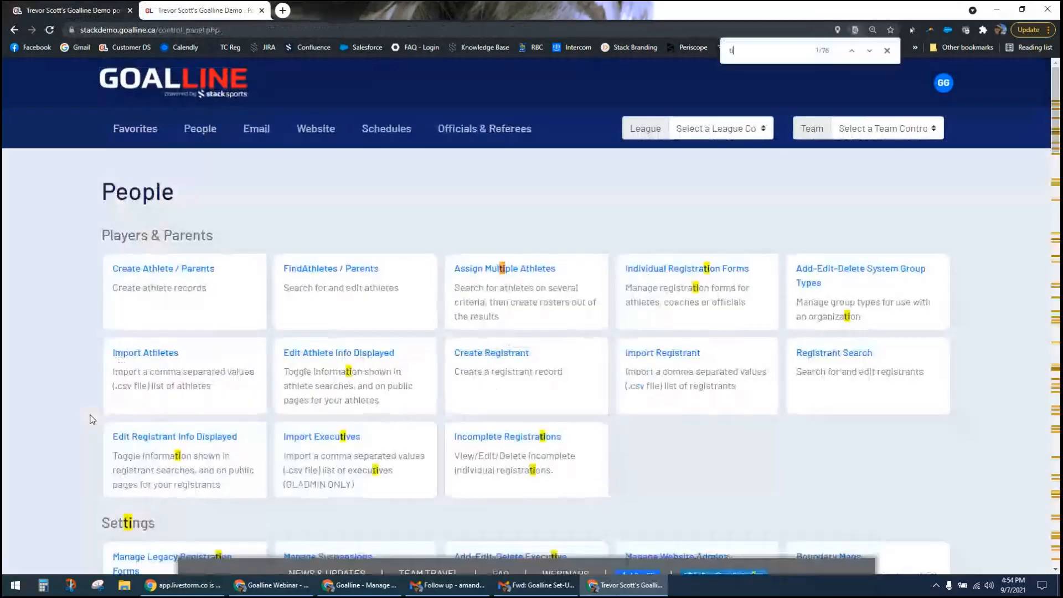
pyautogui.write('e')
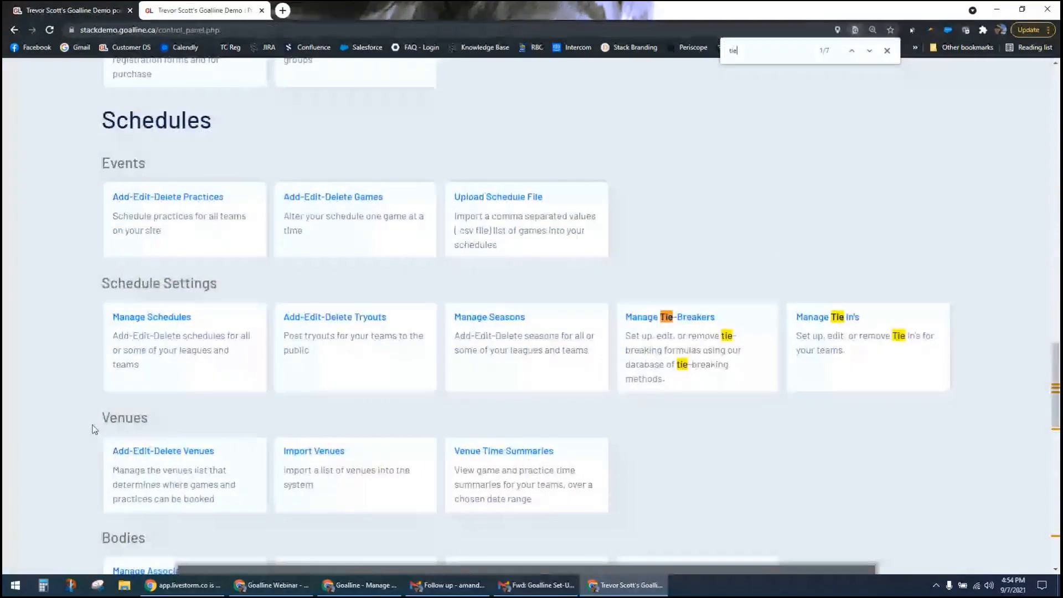
pyautogui.click(653, 316)
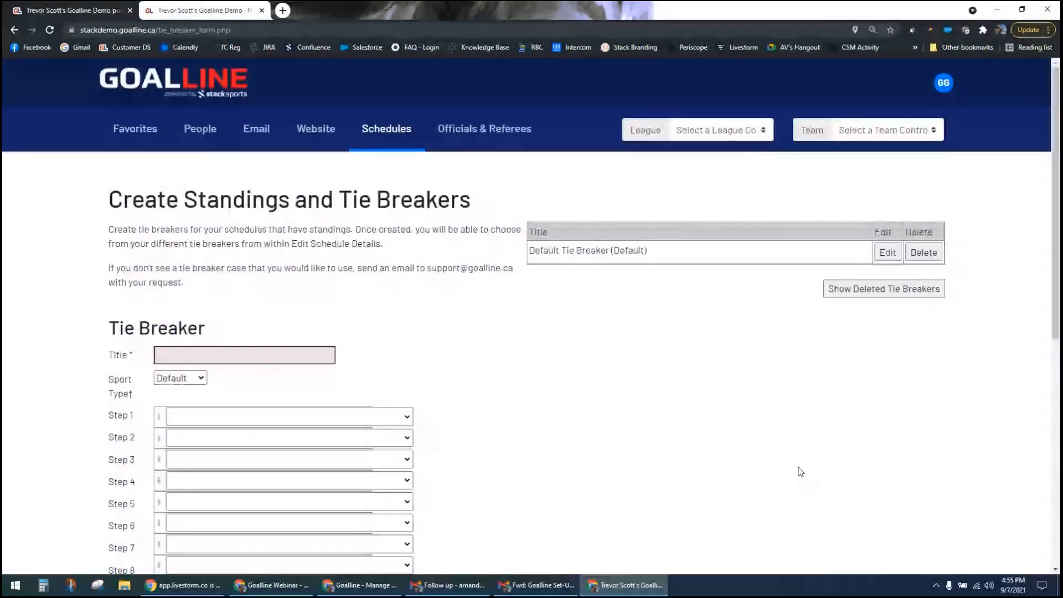
pyautogui.scroll(-2, 800, 472)
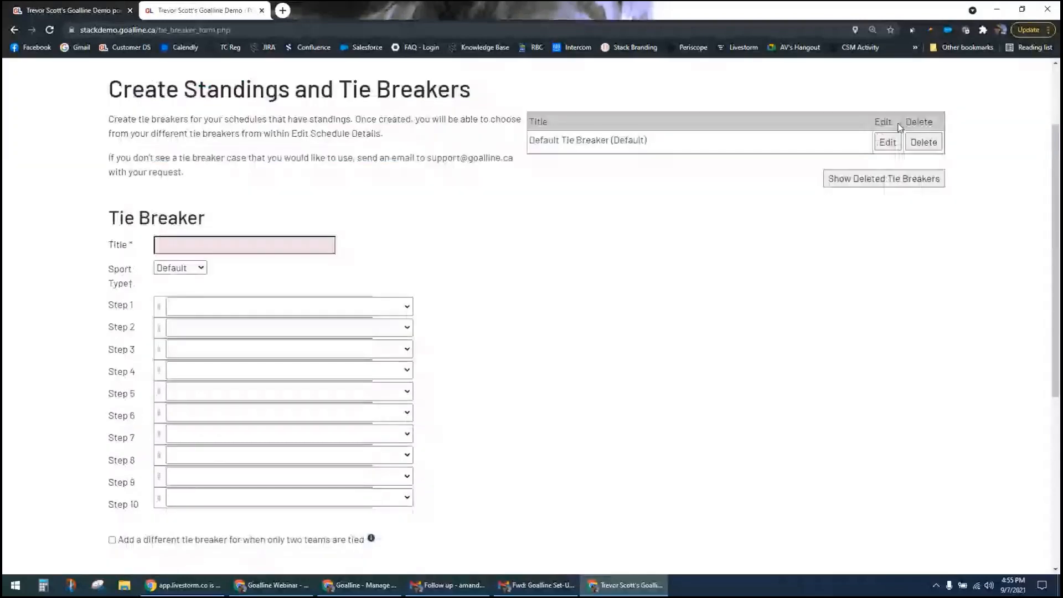
pyautogui.click(888, 141)
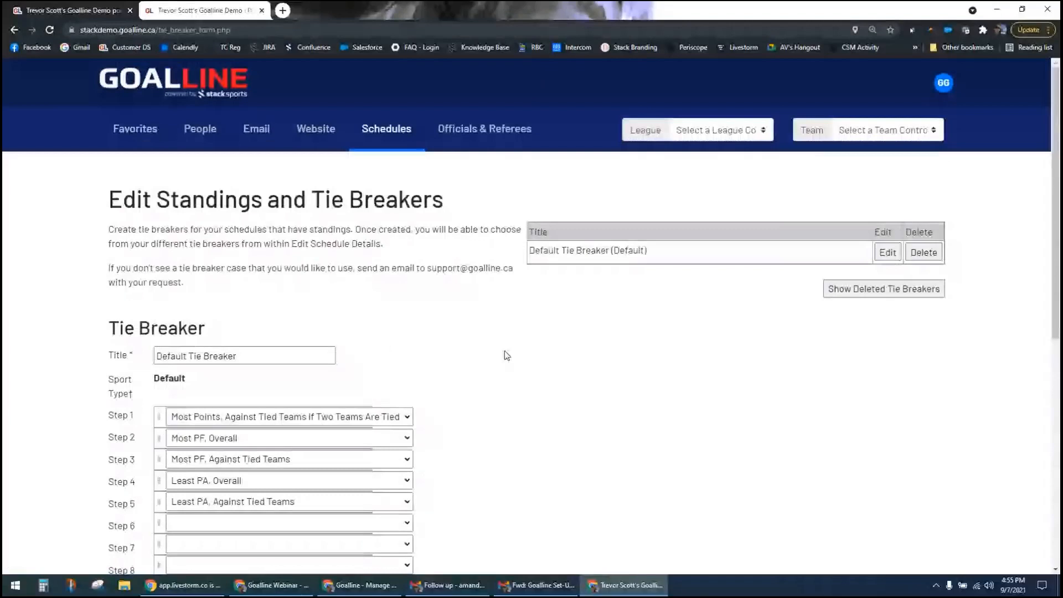
# - Set tie-breaker Step 6 to Coin-Flip and reorder the steps so Least PA, Against Tied Teams sits at Step 10
pyautogui.scroll(-3, 507, 355)
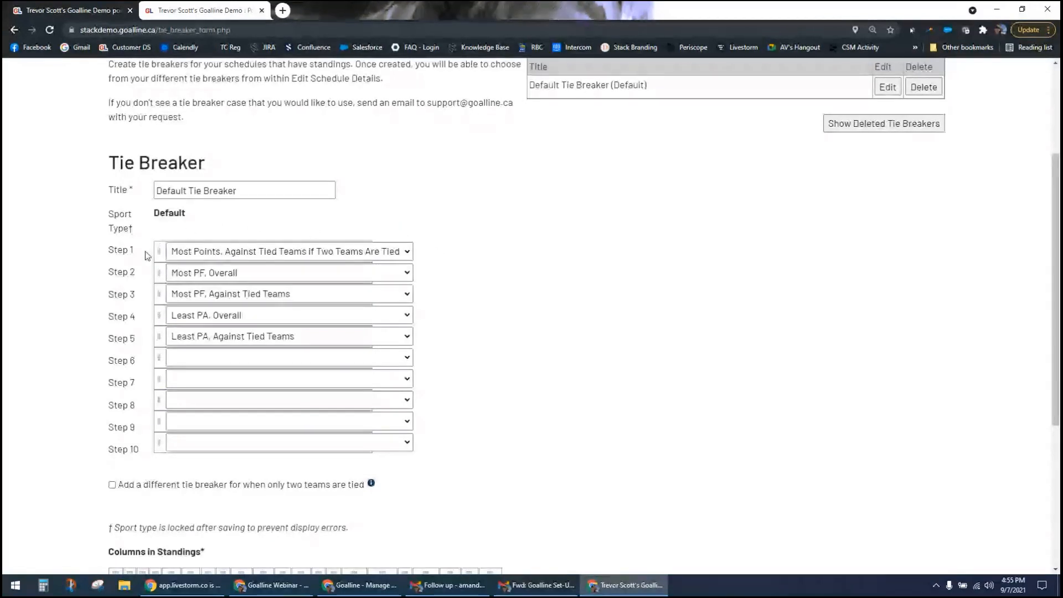
pyautogui.click(320, 358)
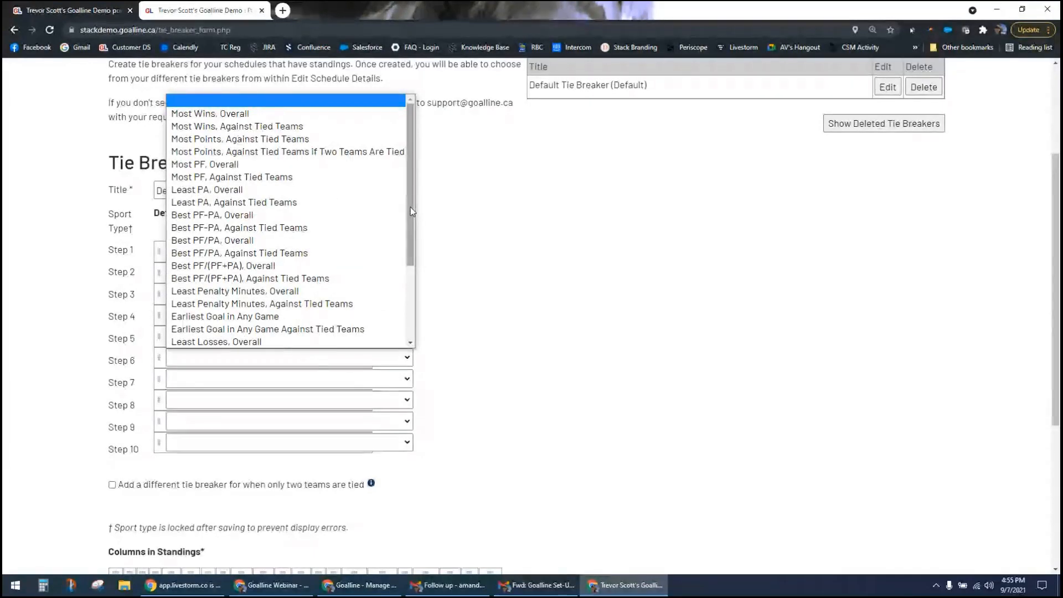
pyautogui.moveTo(410, 207); pyautogui.dragTo(414, 303)
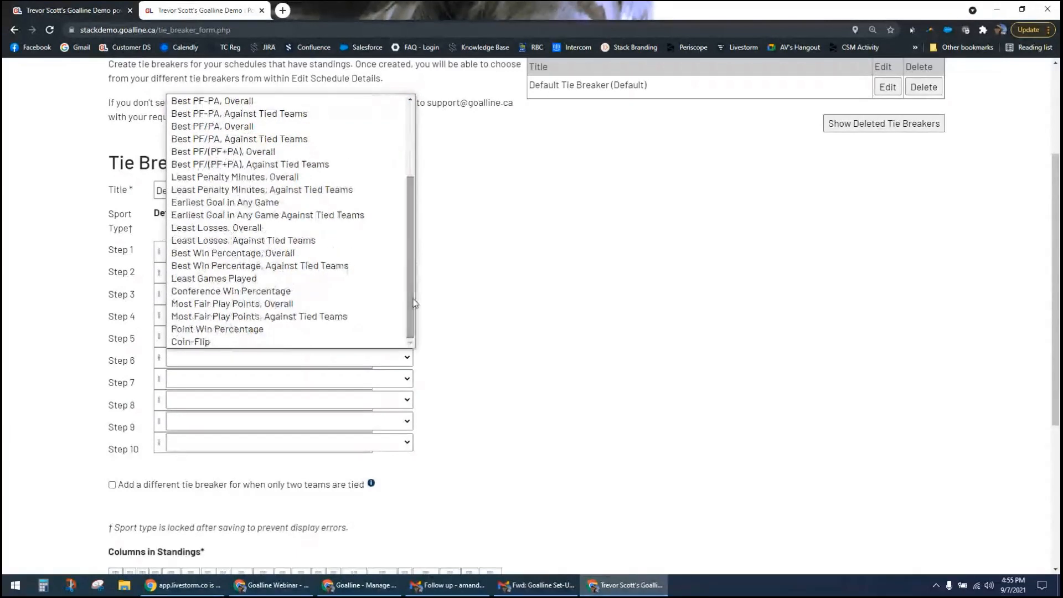
pyautogui.click(183, 343)
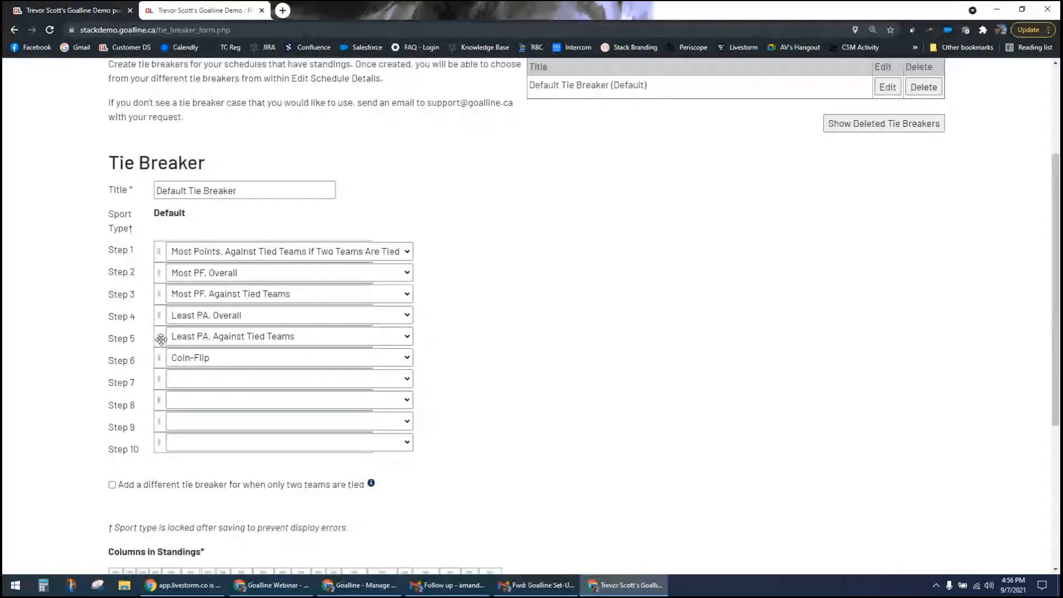
pyautogui.moveTo(159, 336); pyautogui.dragTo(177, 447)
pyautogui.moveTo(146, 423); pyautogui.dragTo(156, 441)
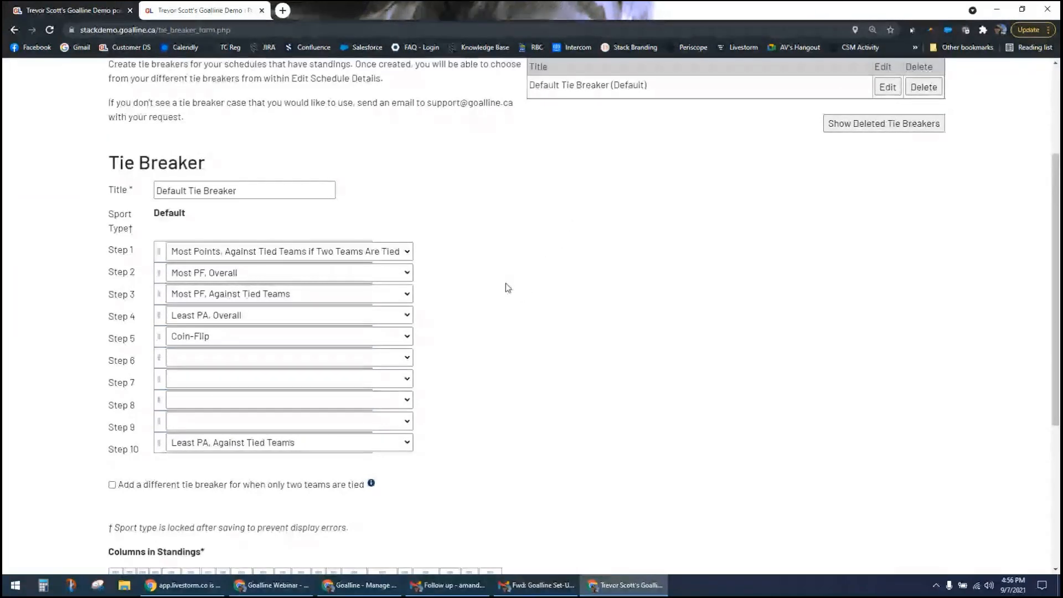
# - Enable the L10 and STRK columns in the standings and move L10 between PF and PA
pyautogui.scroll(-5, 505, 284)
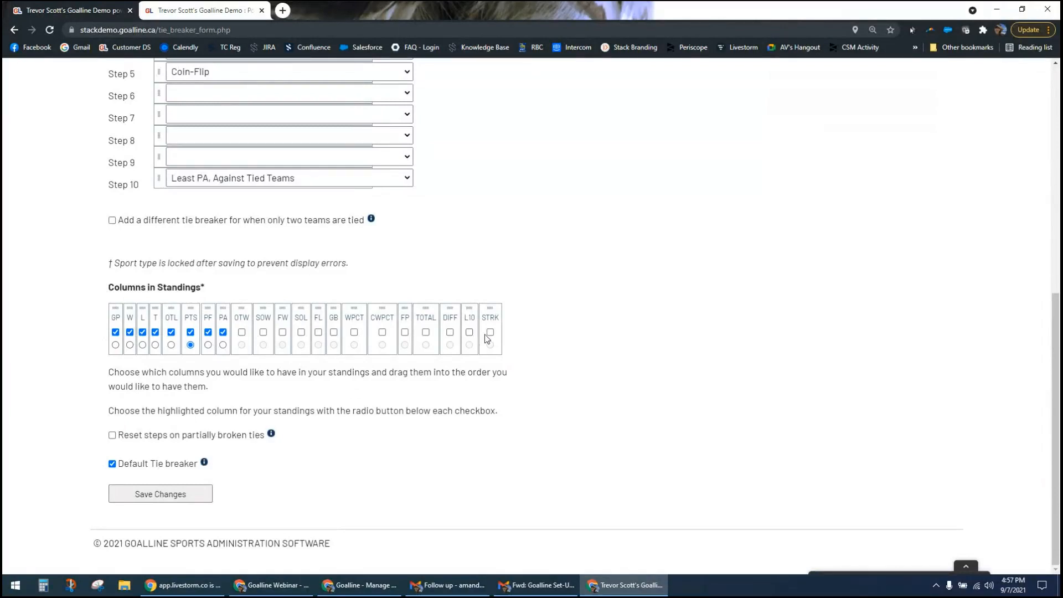
pyautogui.click(470, 332)
pyautogui.click(490, 332)
pyautogui.moveTo(468, 306); pyautogui.dragTo(209, 323)
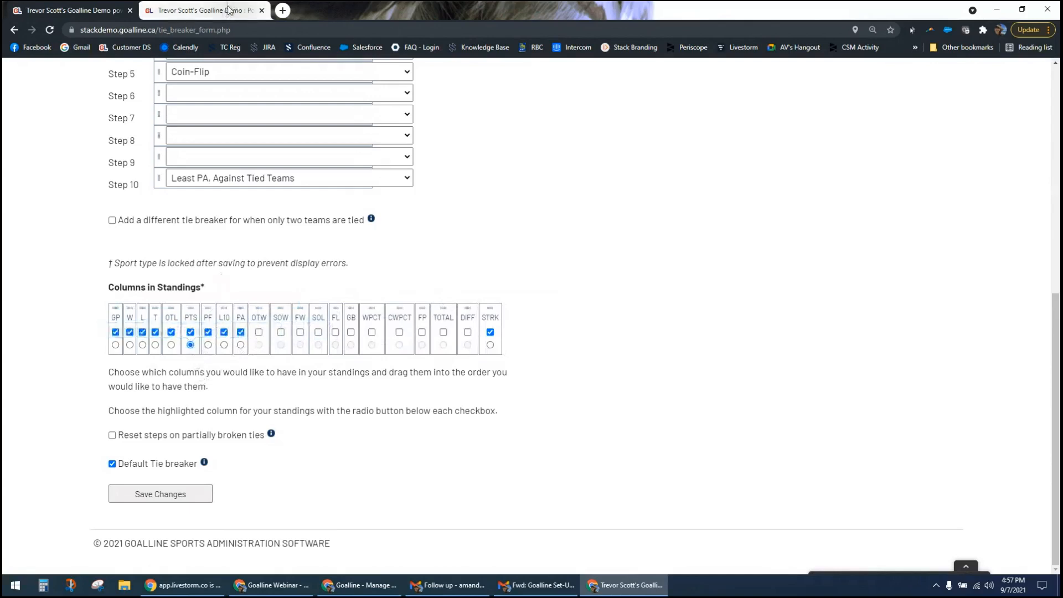
# - Check the highlighted column on the public standings, try highlighting T, W and GP in the tie breaker, and restore the highlight to PTS
pyautogui.click(100, 10)
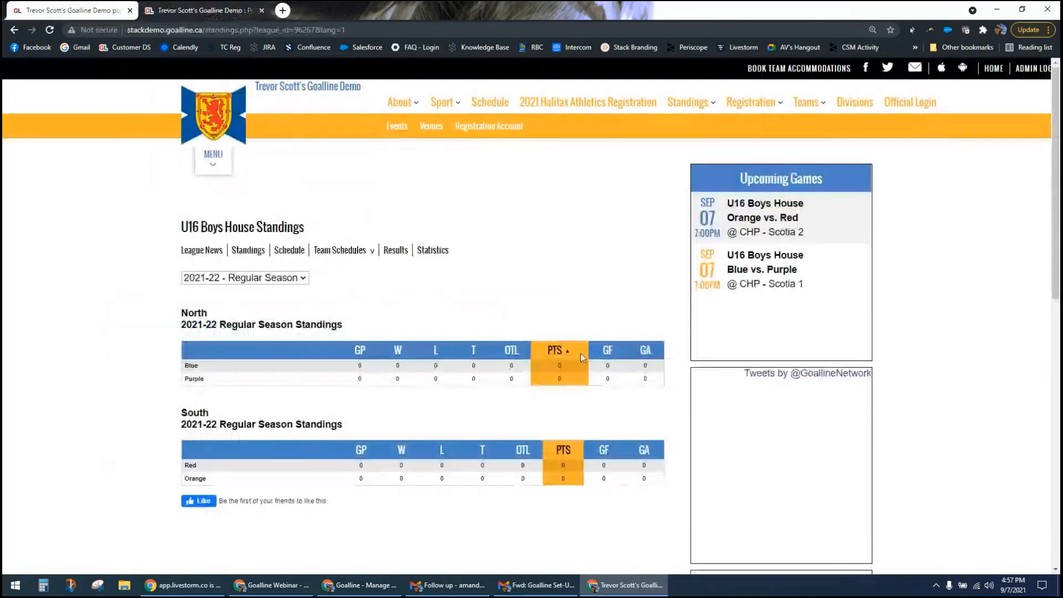
pyautogui.click(202, 7)
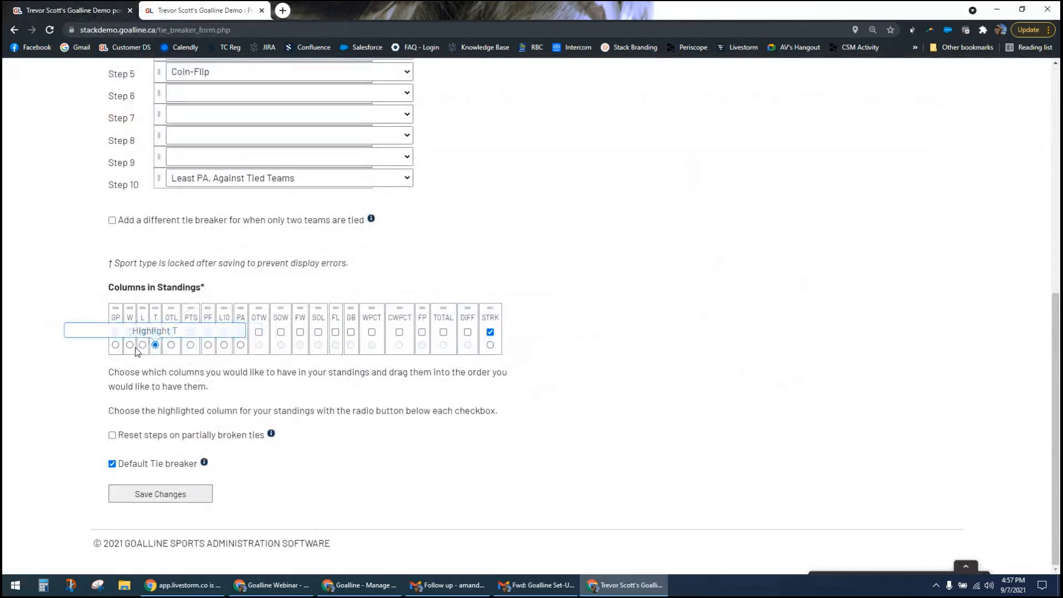
pyautogui.click(130, 345)
pyautogui.click(115, 345)
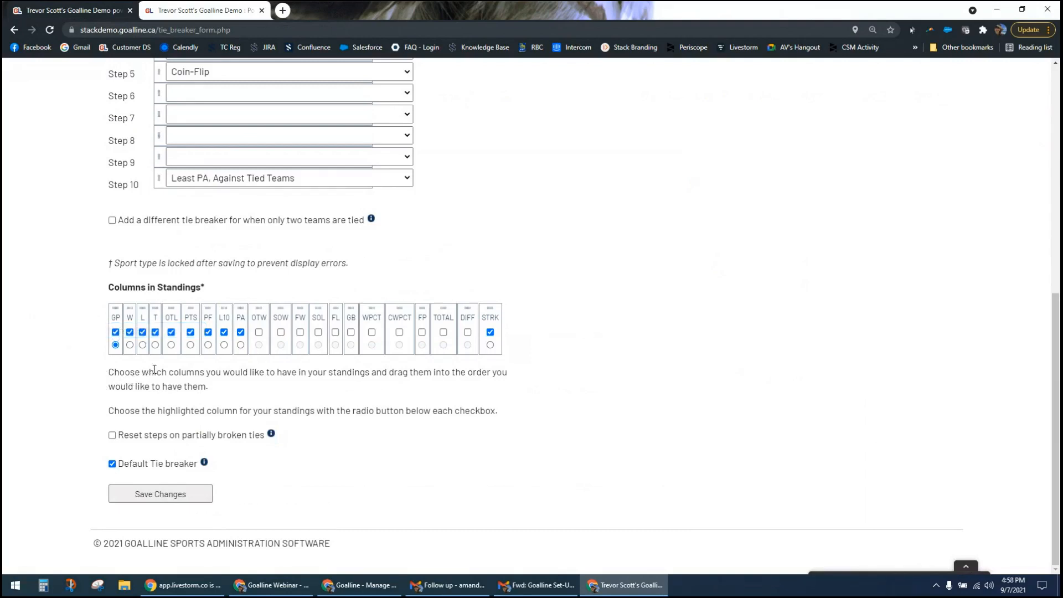
pyautogui.click(190, 346)
# - Try replacing the OTL standings column with SOL, then restore the original column selection
pyautogui.click(172, 333)
pyautogui.click(171, 332)
pyautogui.click(318, 333)
pyautogui.click(171, 332)
pyautogui.click(317, 332)
pyautogui.click(169, 332)
# - Switch to the Halifax Boys U18 - AAA league and open the schedule details of its 2021-22 Regular Season
pyautogui.scroll(2, 102, 366)
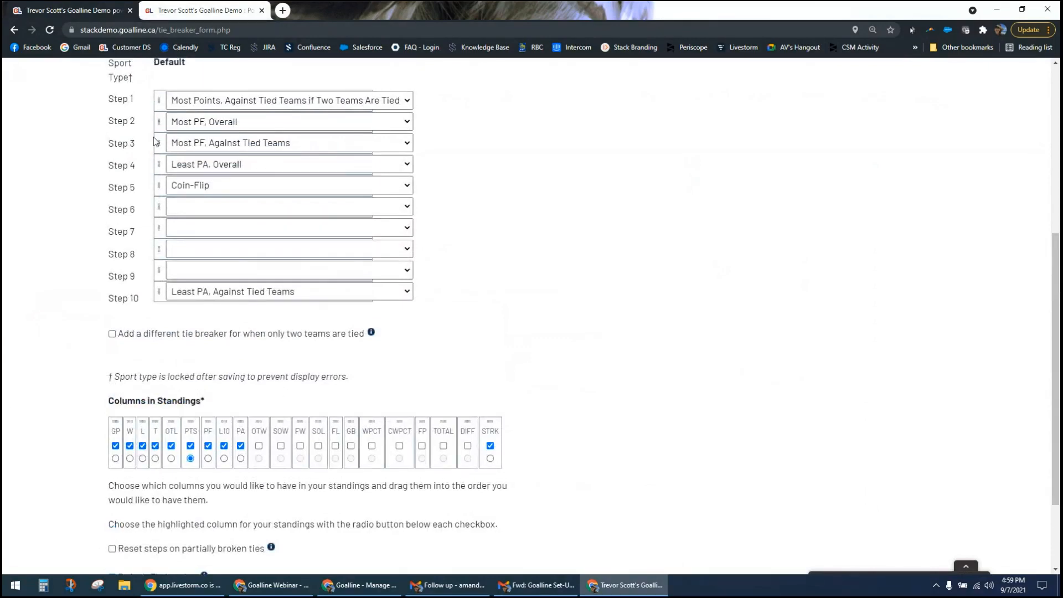
pyautogui.scroll(6, 154, 137)
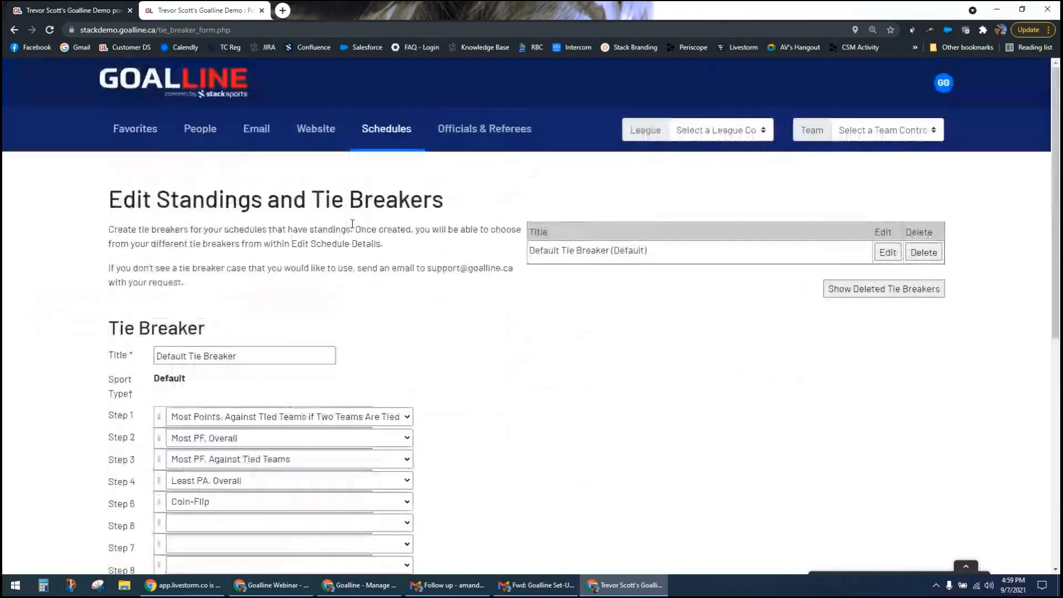
pyautogui.click(756, 130)
pyautogui.click(684, 176)
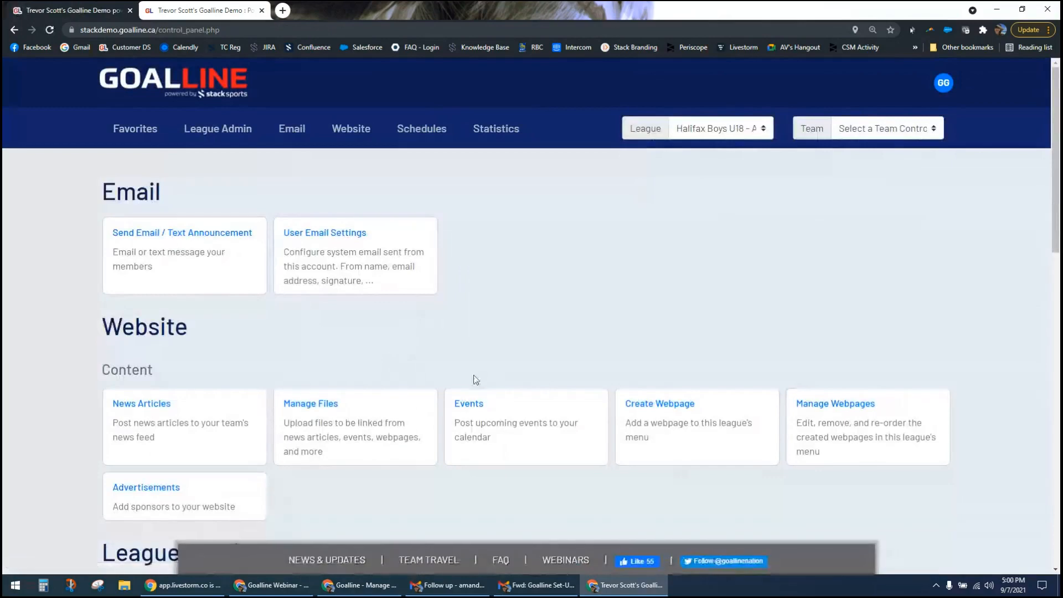
pyautogui.scroll(-3, 474, 374)
pyautogui.scroll(-9, 474, 374)
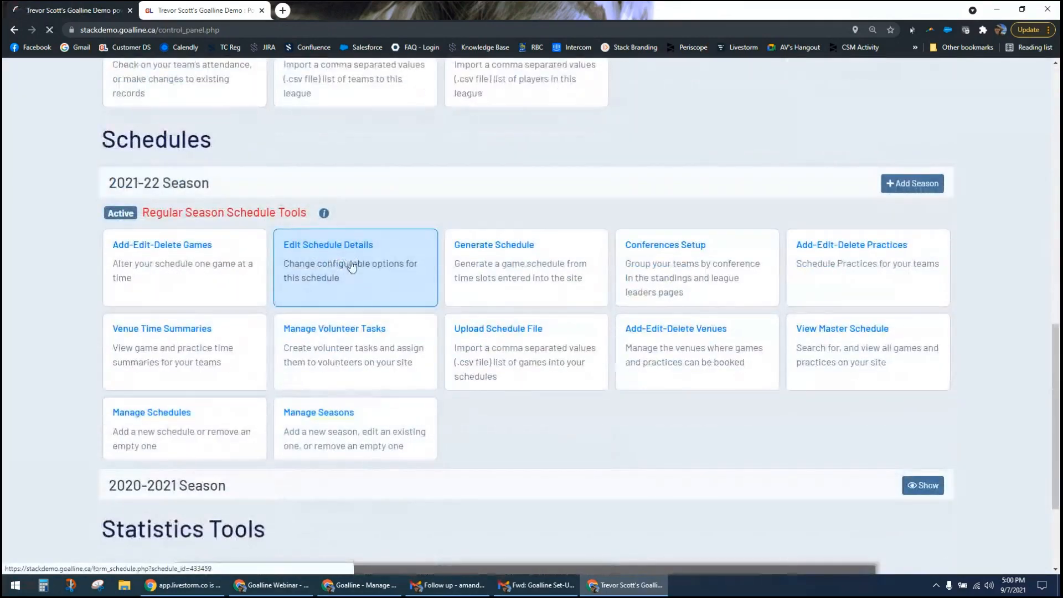
pyautogui.click(347, 259)
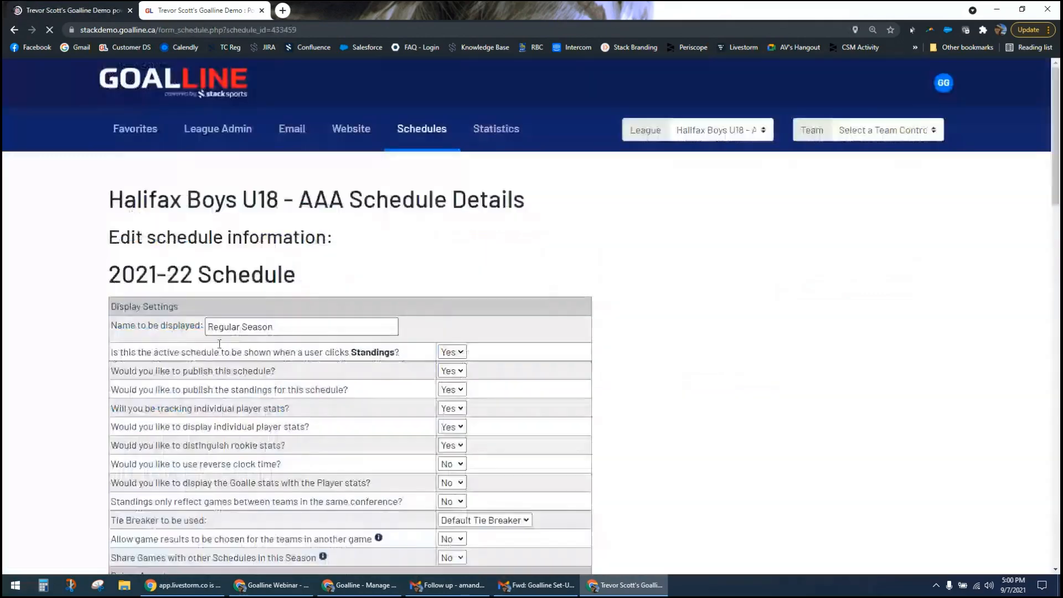
# - Examine the schedule's tie breaker choices and points awarded settings, and compare them with the public U16 Boys House standings
pyautogui.click(503, 520)
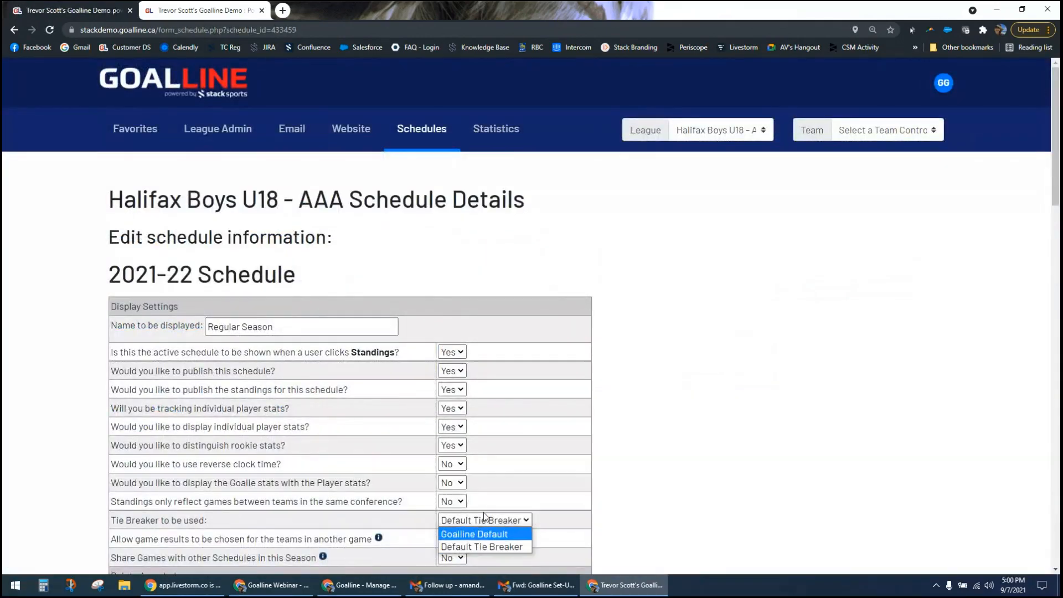
pyautogui.click(617, 517)
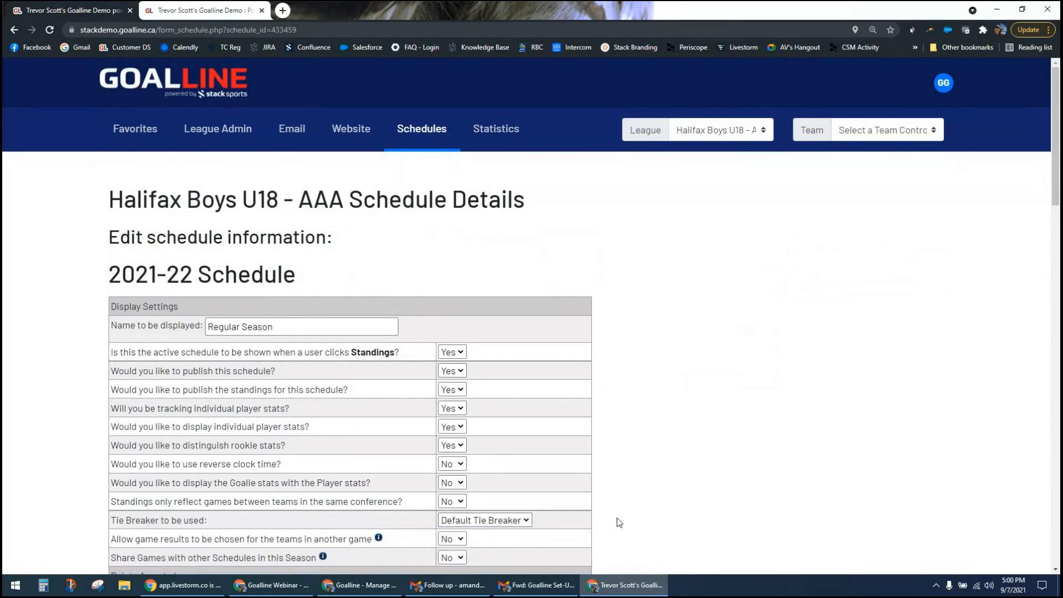
pyautogui.scroll(-2, 617, 517)
pyautogui.scroll(-5, 617, 518)
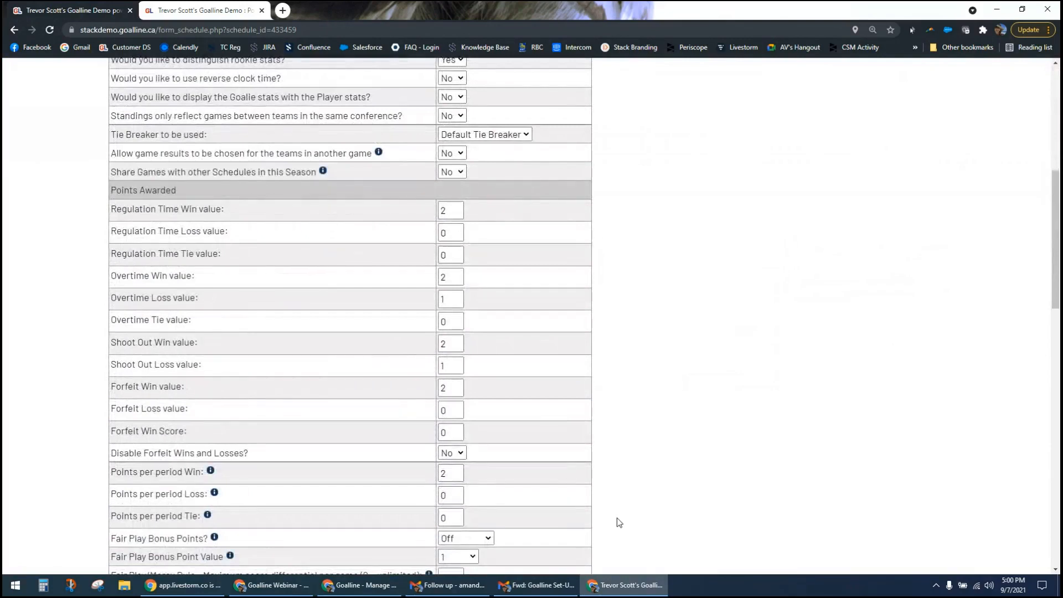
pyautogui.scroll(-1, 616, 518)
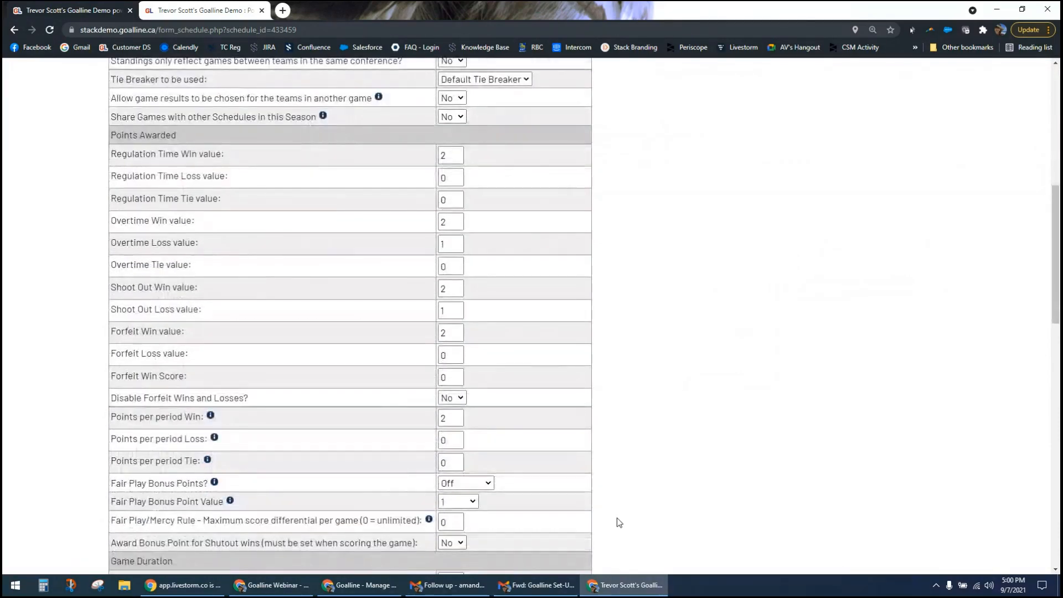
pyautogui.scroll(6, 616, 518)
pyautogui.click(119, 10)
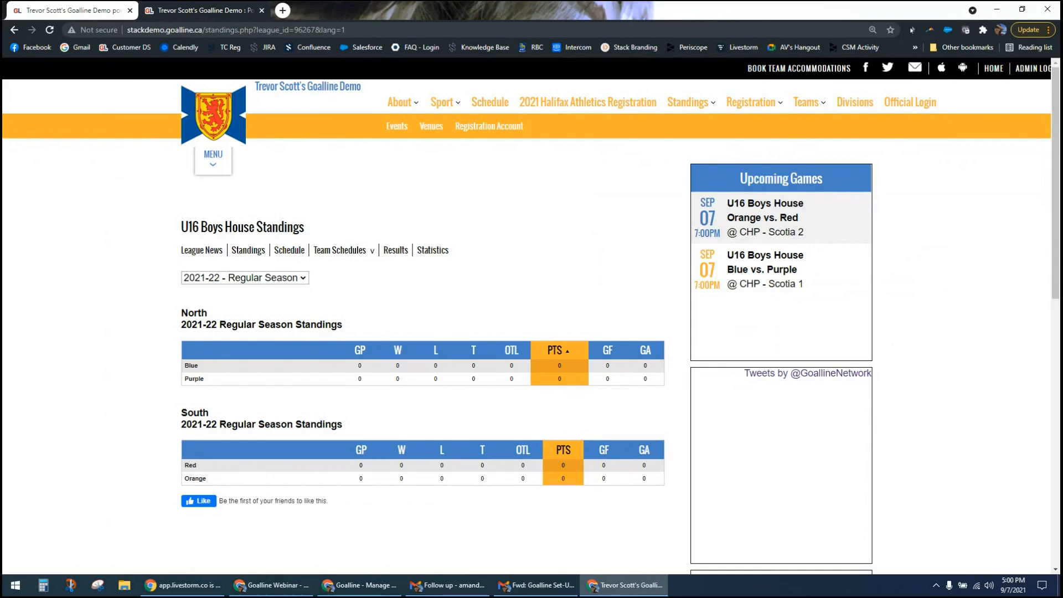
pyautogui.hotkey('ctrl', 'Tab')
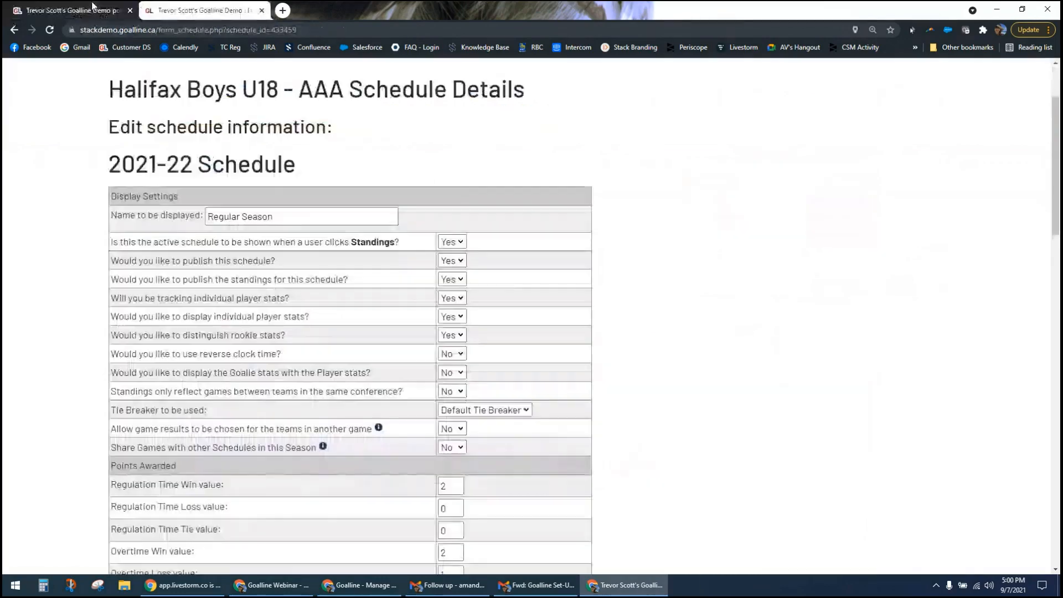
pyautogui.scroll(2, 212, 119)
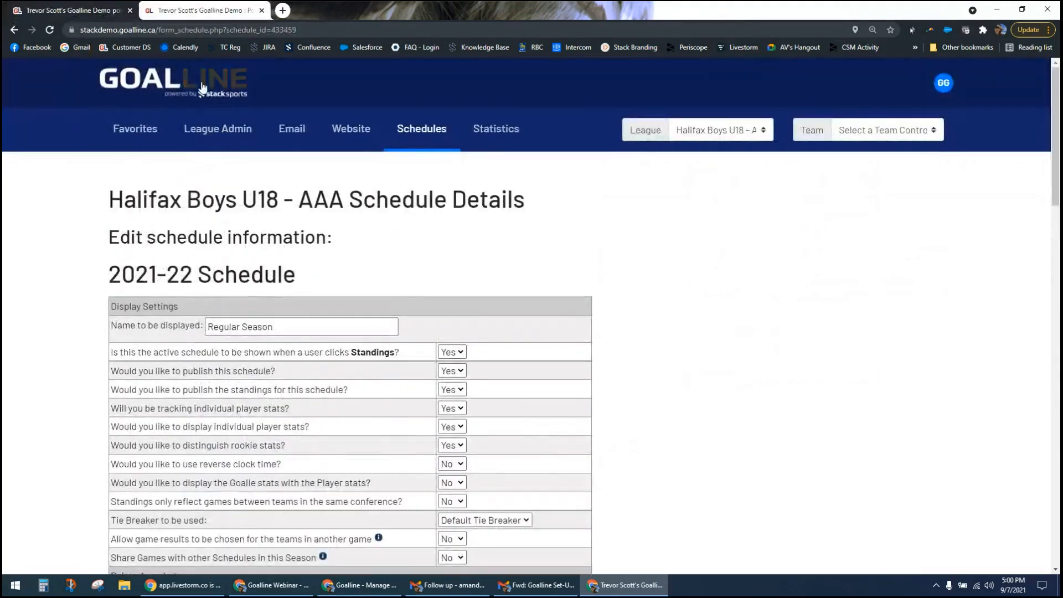
# - Return to the main admin control panel and open the Manage Suspensions page
pyautogui.click(202, 87)
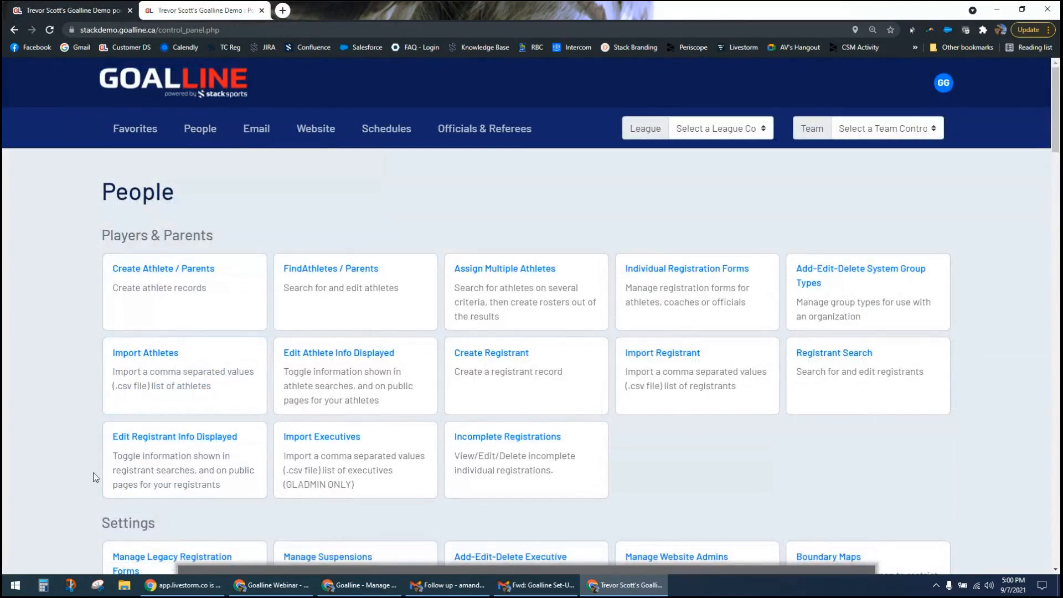
pyautogui.scroll(-2, 94, 492)
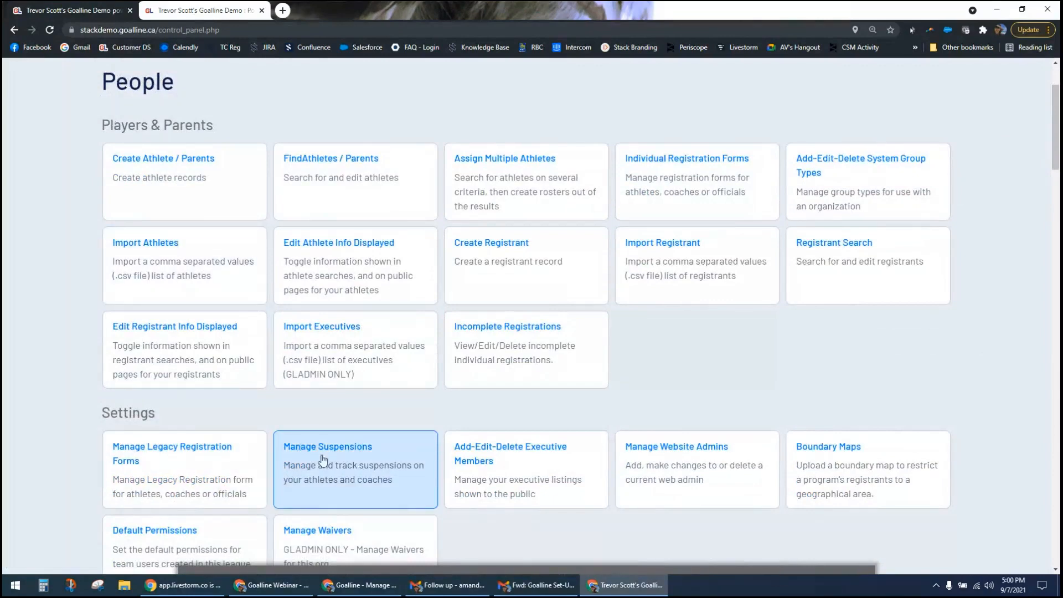
pyautogui.click(340, 453)
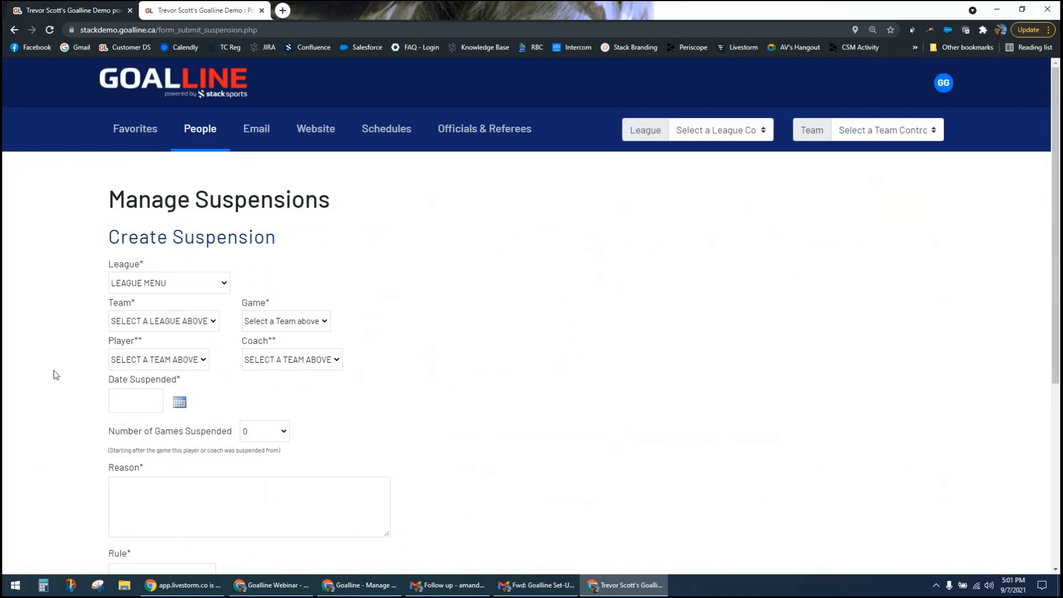
# - Try starting a suspension for the NFLD team in Canadian National - Boys U18 and check its game and player choices
pyautogui.scroll(-3, 56, 375)
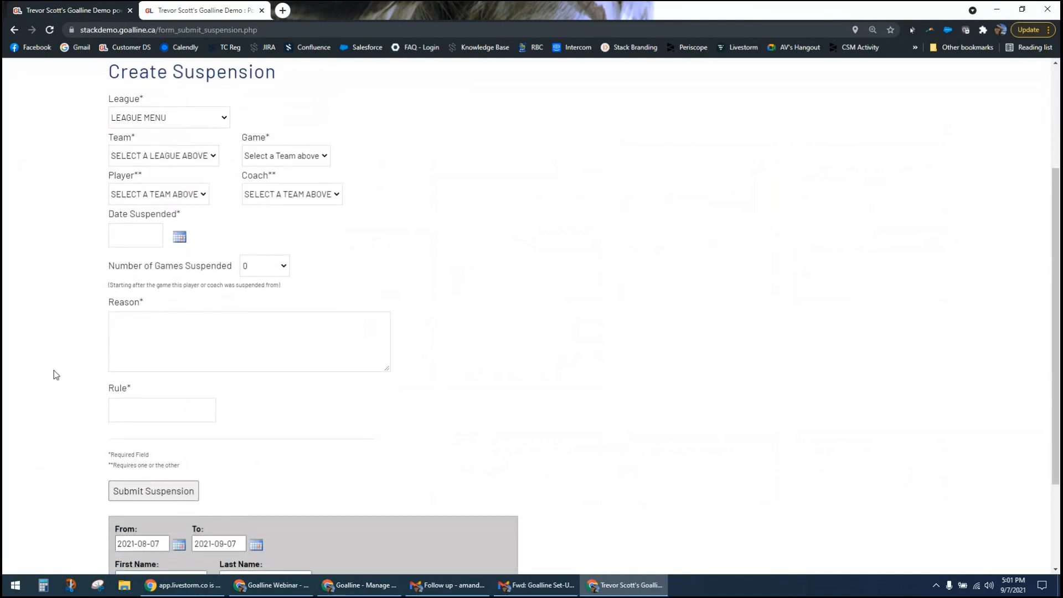
pyautogui.scroll(1, 55, 374)
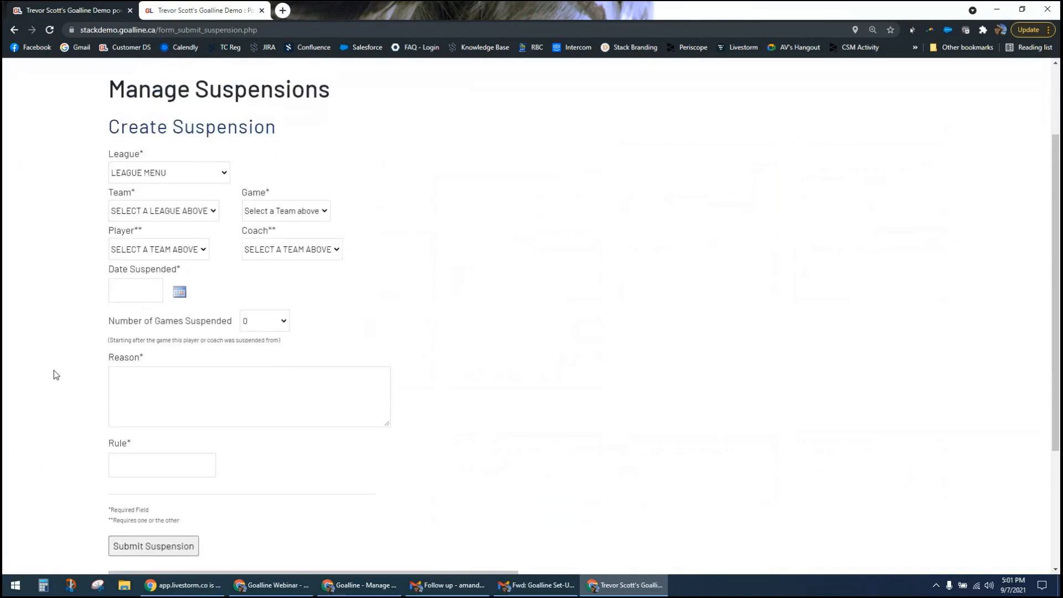
pyautogui.click(168, 174)
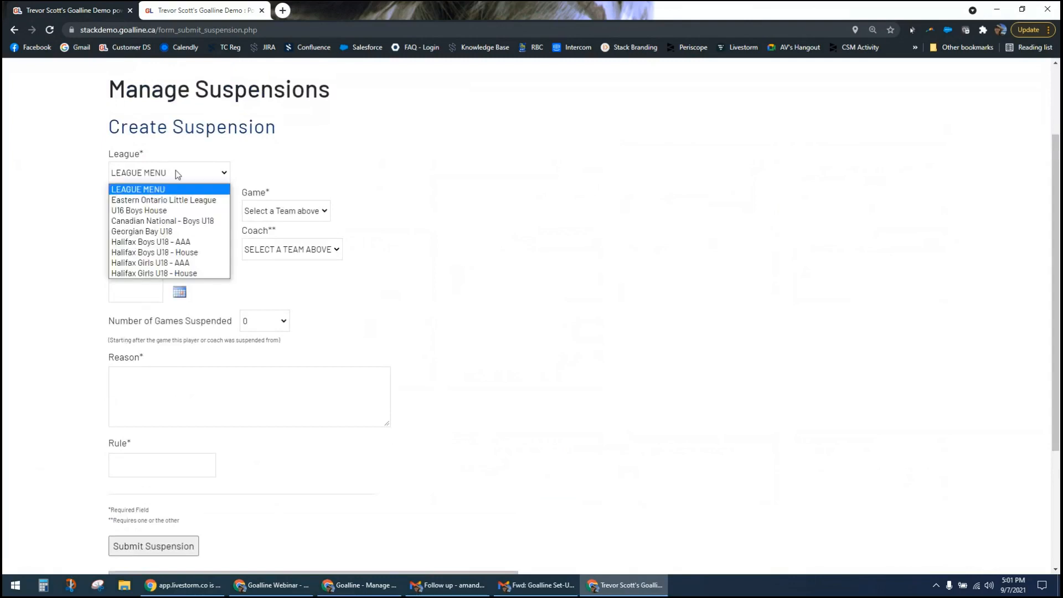
pyautogui.click(169, 222)
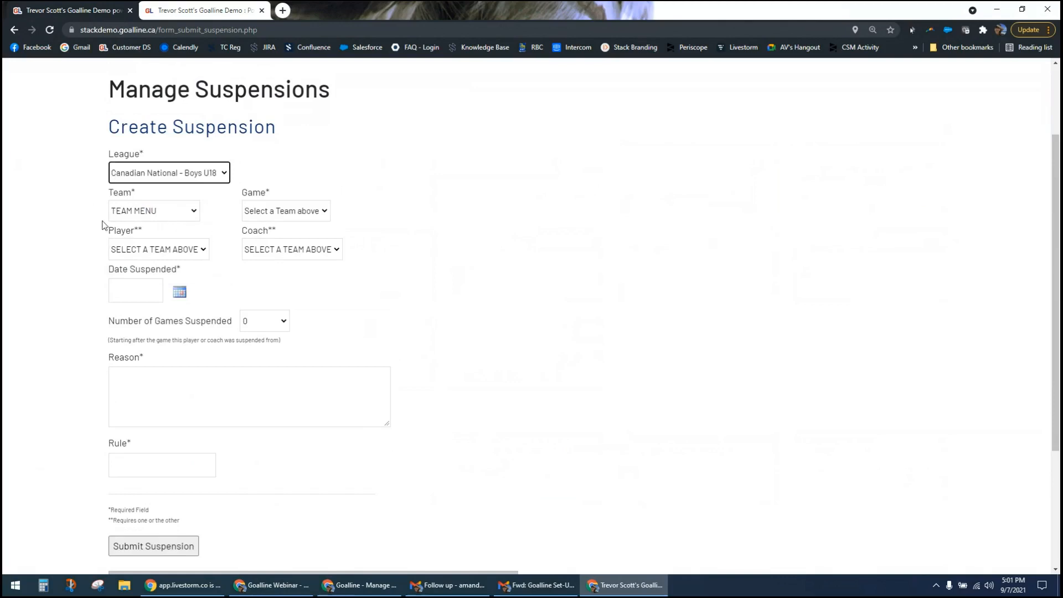
pyautogui.click(186, 215)
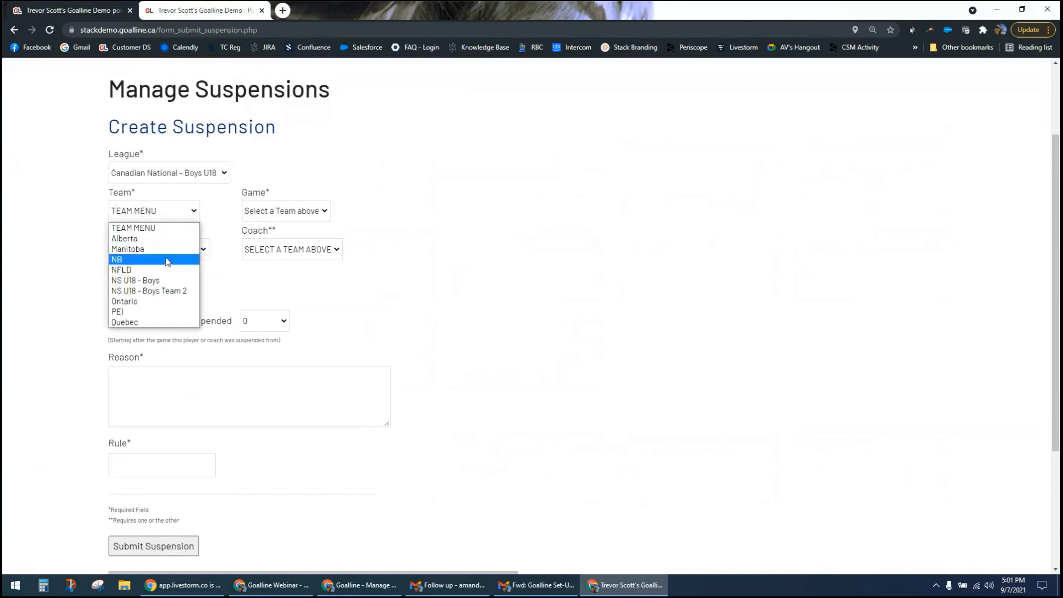
pyautogui.click(138, 269)
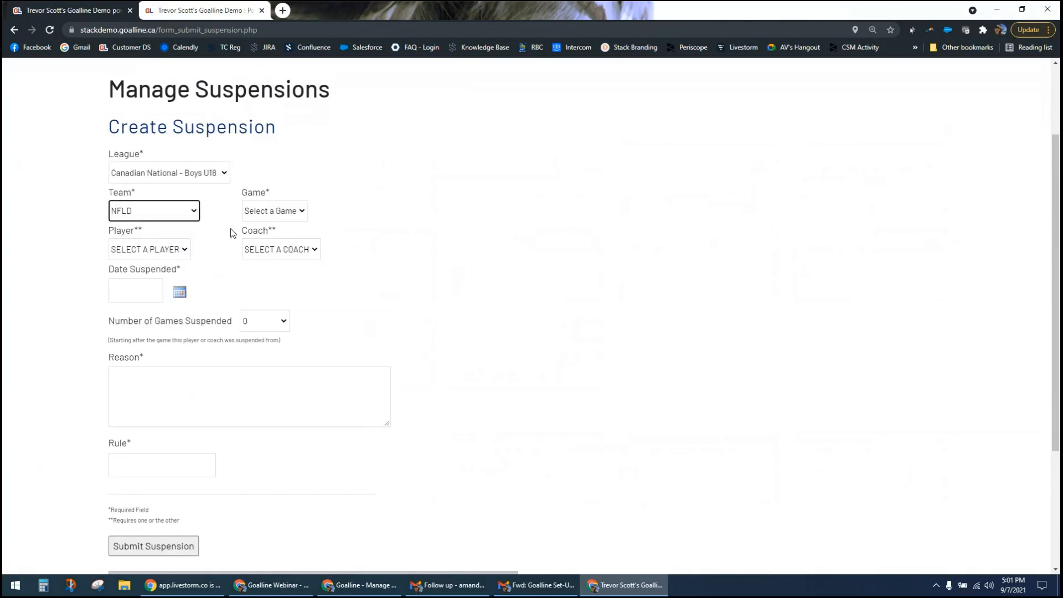
pyautogui.click(263, 217)
pyautogui.click(300, 216)
pyautogui.click(180, 250)
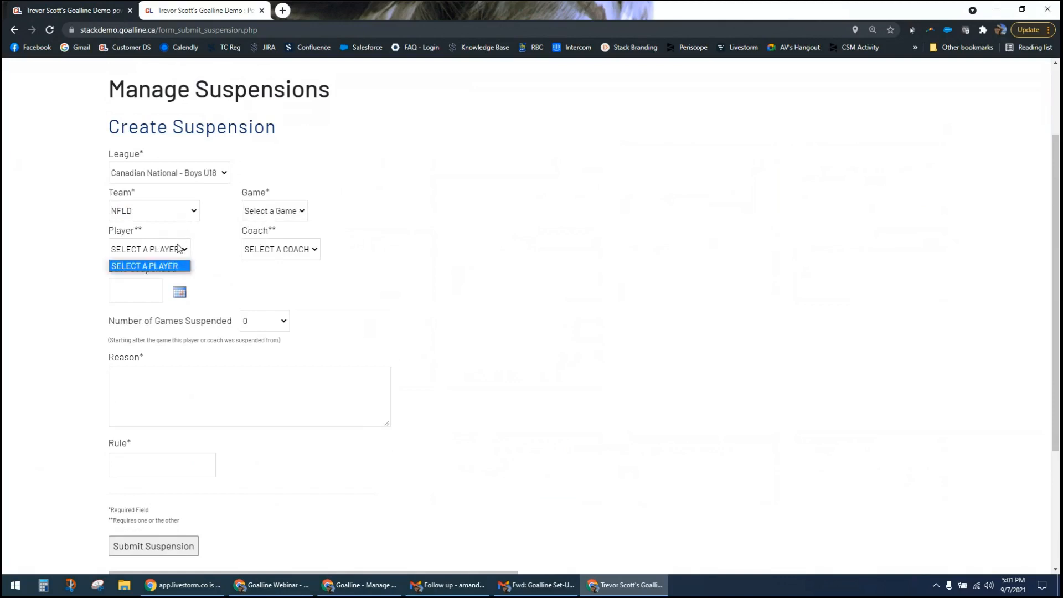
pyautogui.click(172, 211)
# - Try U16 Boys House as the suspension's league and check its team choices
pyautogui.click(185, 180)
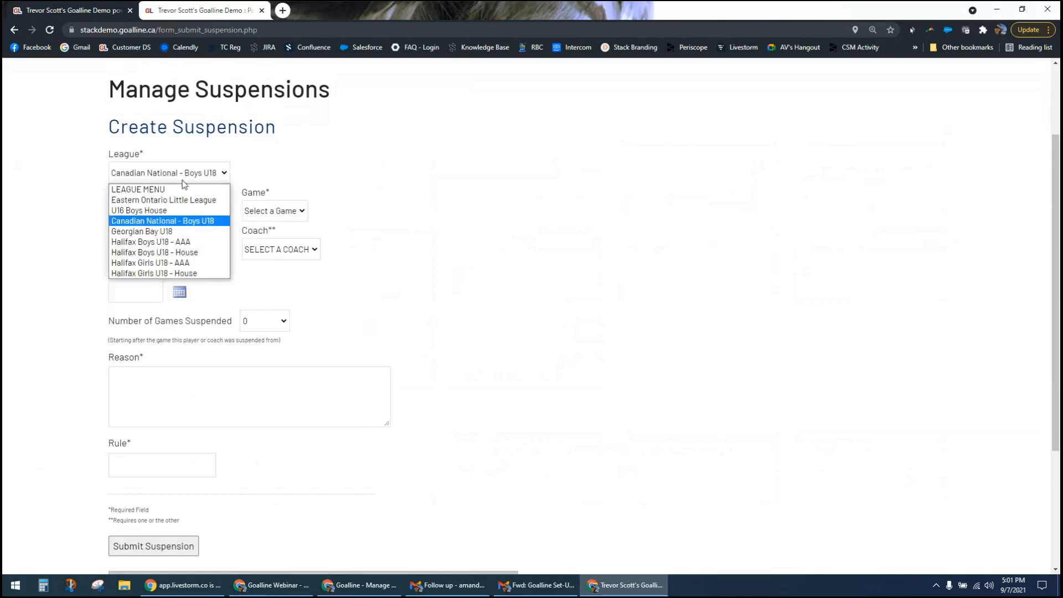
pyautogui.click(159, 204)
pyautogui.click(159, 215)
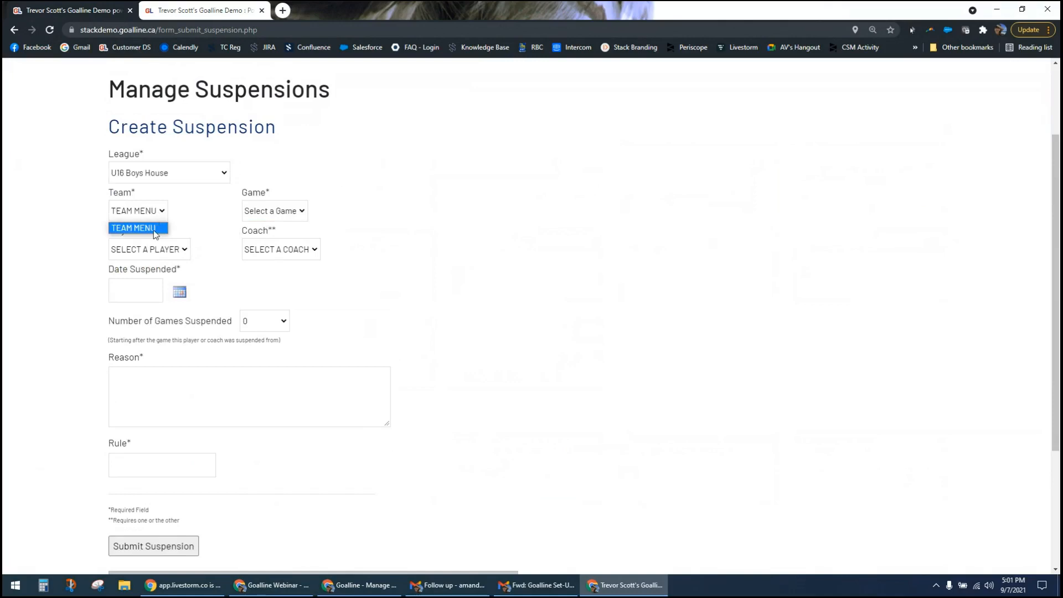
pyautogui.click(171, 216)
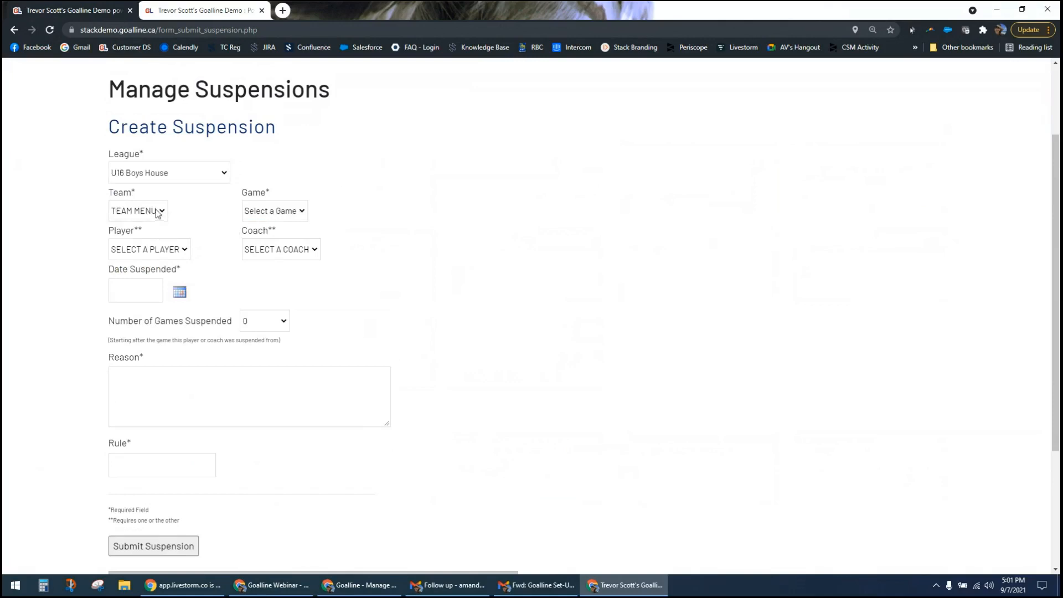
# - Set the suspension to Halifax Boys U18 - AAA, team Bedford Bears, and the Jul-27-2021 2:00 pm game at Hubley Humpbacks
pyautogui.click(161, 173)
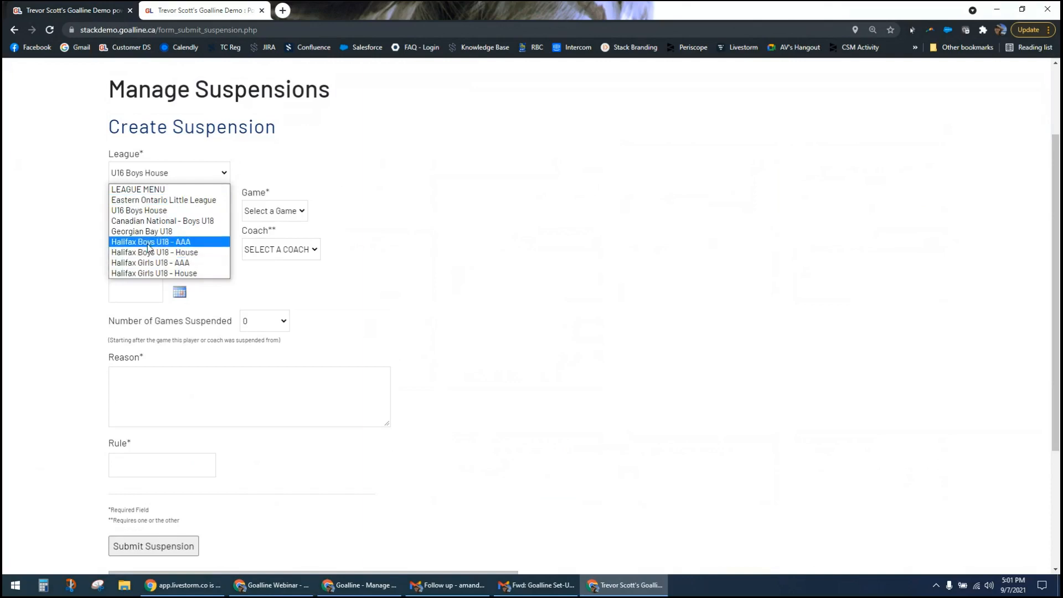
pyautogui.click(150, 242)
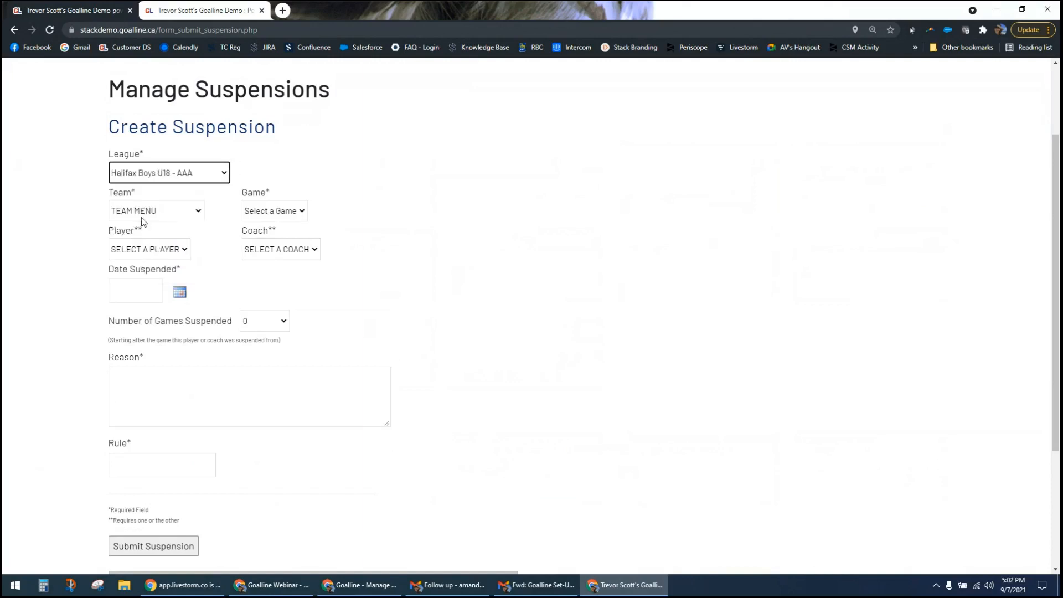
pyautogui.click(155, 211)
pyautogui.click(156, 238)
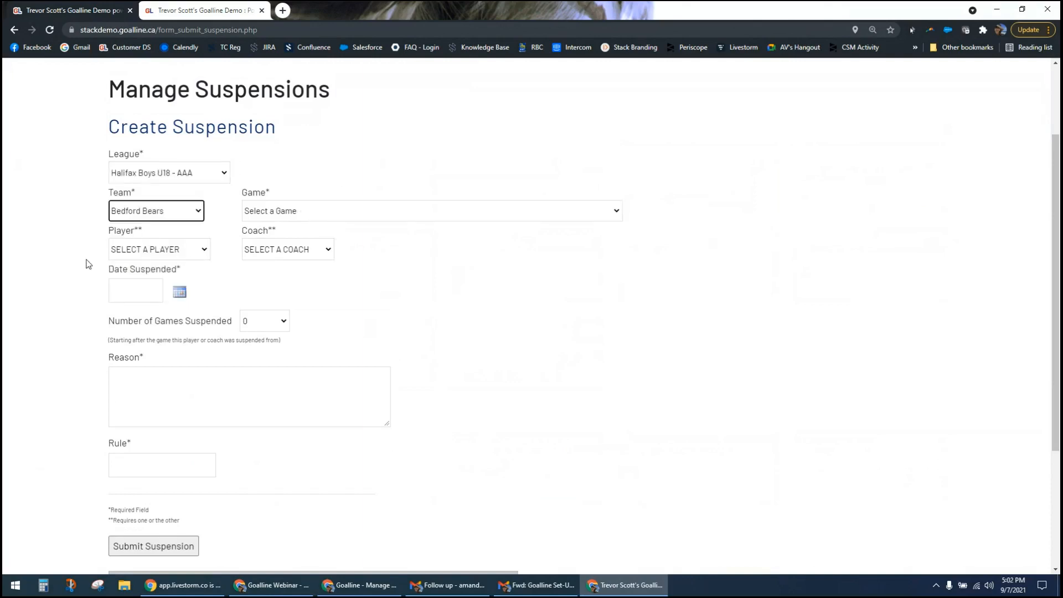
pyautogui.click(368, 215)
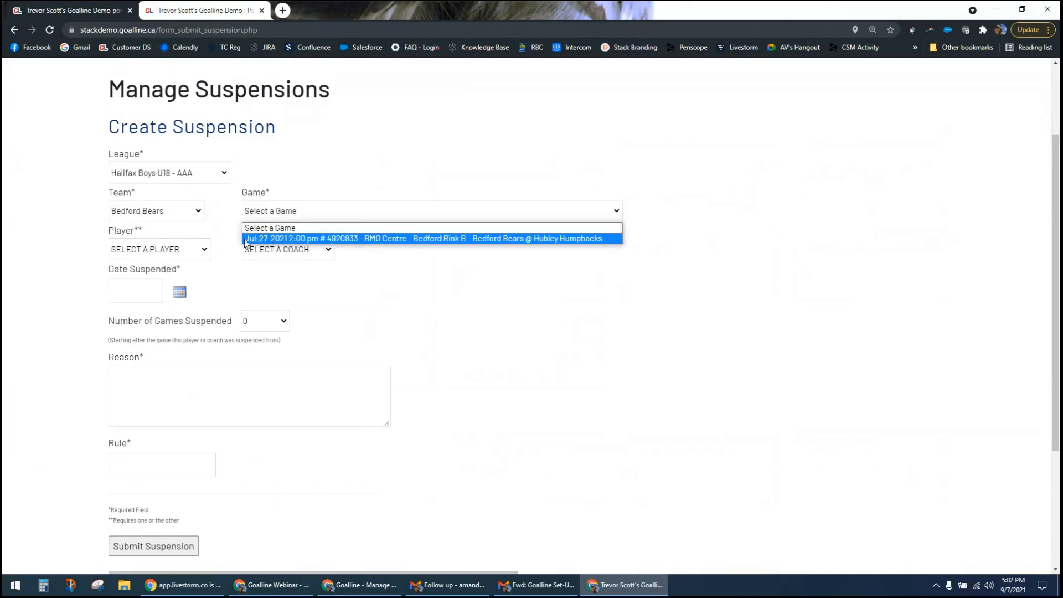
pyautogui.click(332, 239)
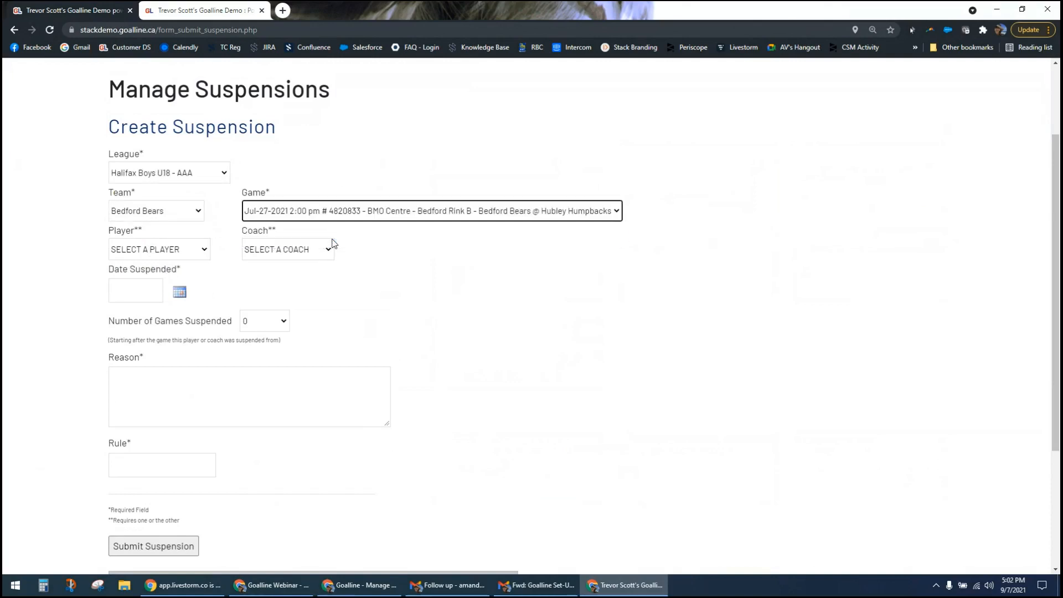
pyautogui.click(394, 253)
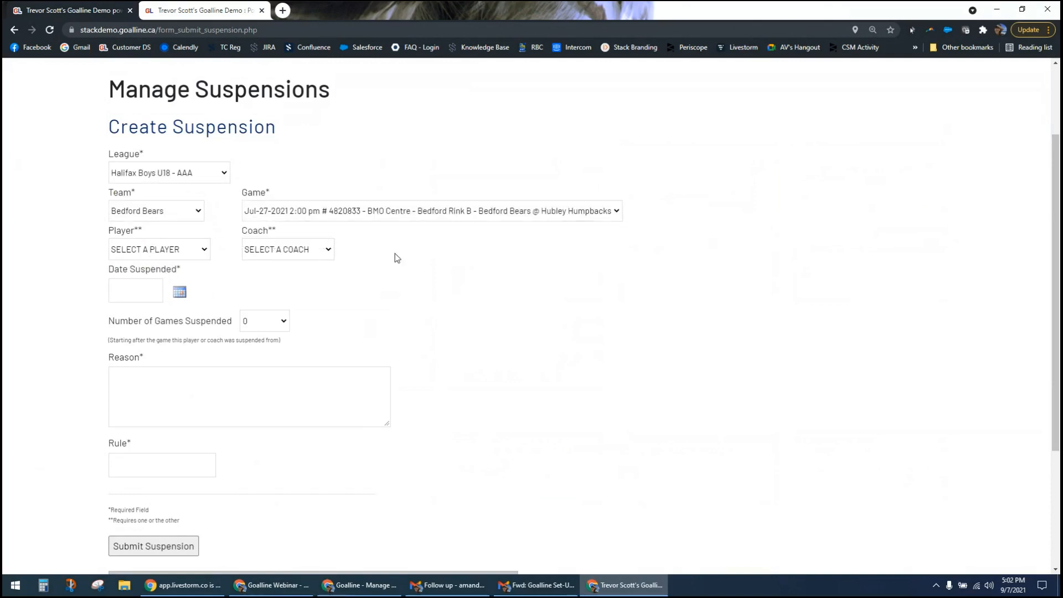
# - Choose the player wearing number 47 for the suspension and view the coach choices without selecting one
pyautogui.click(187, 251)
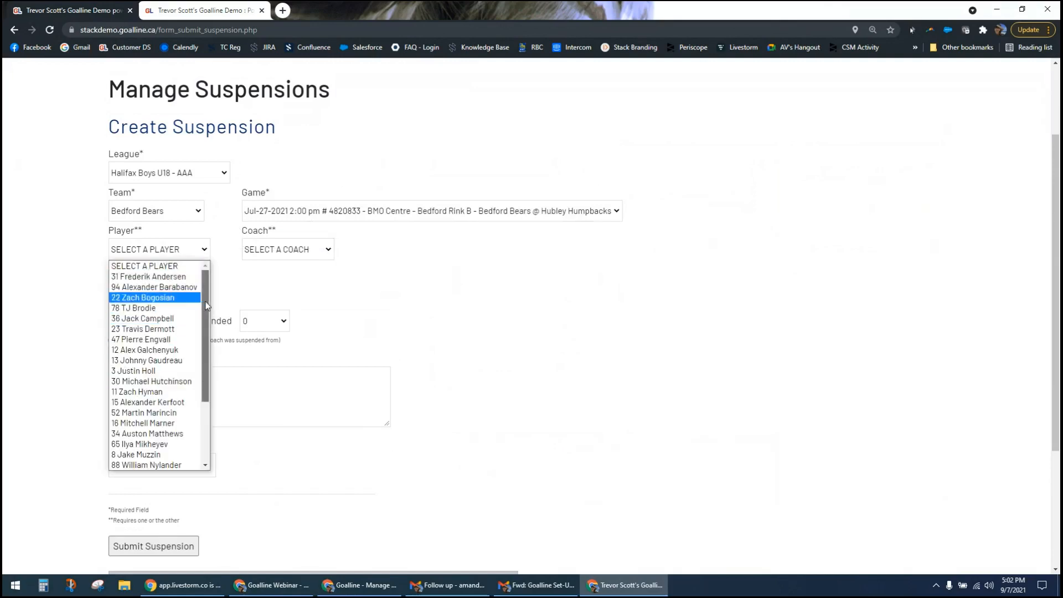
pyautogui.moveTo(205, 308)
pyautogui.mouseDown()
pyautogui.moveTo(208, 367)
pyautogui.moveTo(207, 299)
pyautogui.mouseUp()
pyautogui.click(173, 339)
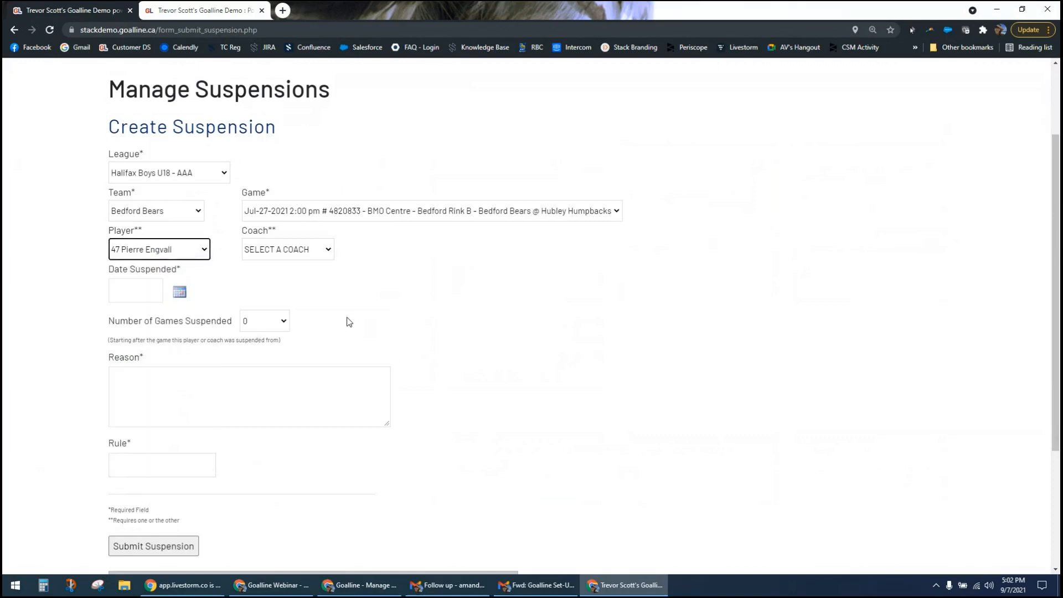
pyautogui.moveTo(135, 228); pyautogui.dragTo(145, 228)
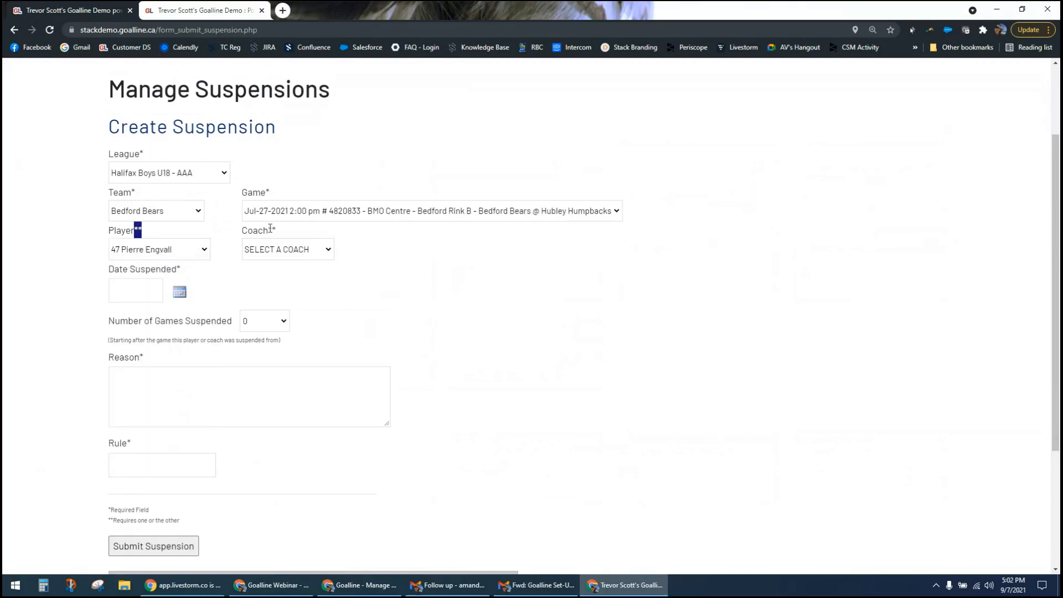
pyautogui.moveTo(272, 227); pyautogui.dragTo(280, 231)
pyautogui.click(317, 237)
pyautogui.click(291, 255)
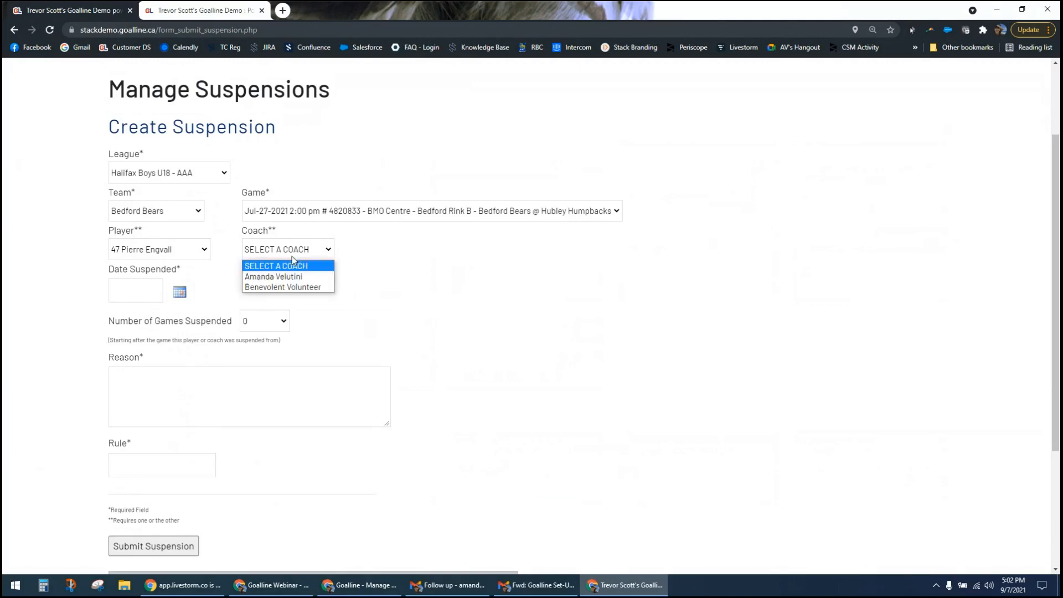
pyautogui.click(231, 284)
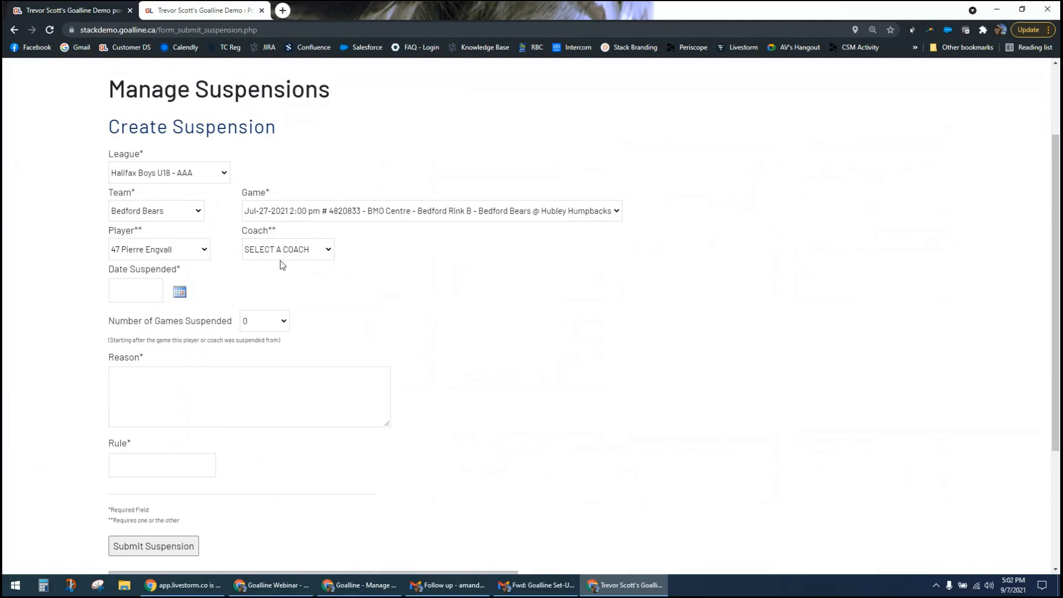
# - Set the suspension date to 2021-09-06 and the number of games suspended to 3
pyautogui.click(143, 292)
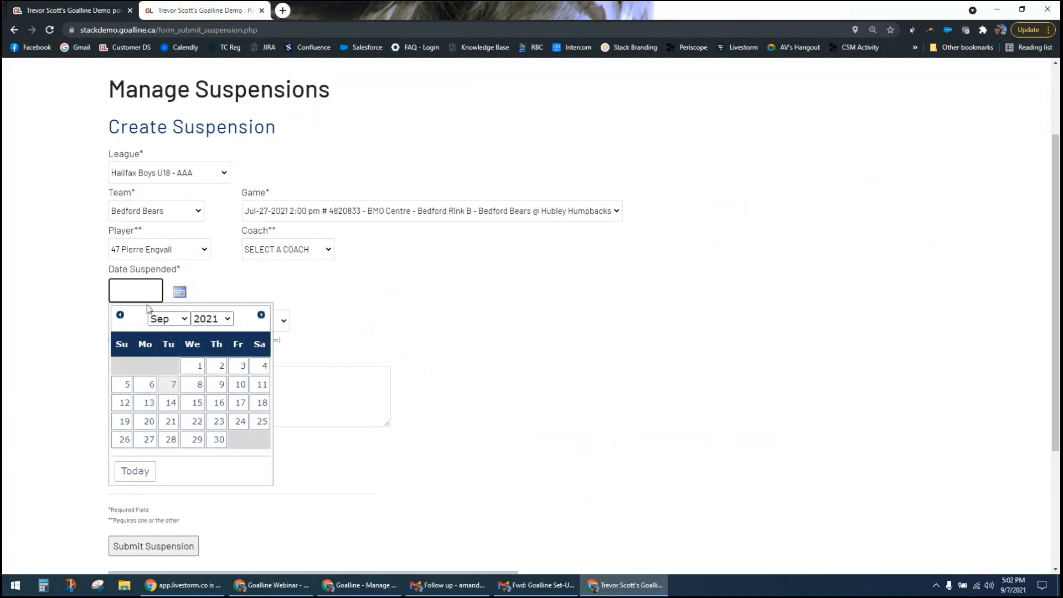
pyautogui.click(152, 388)
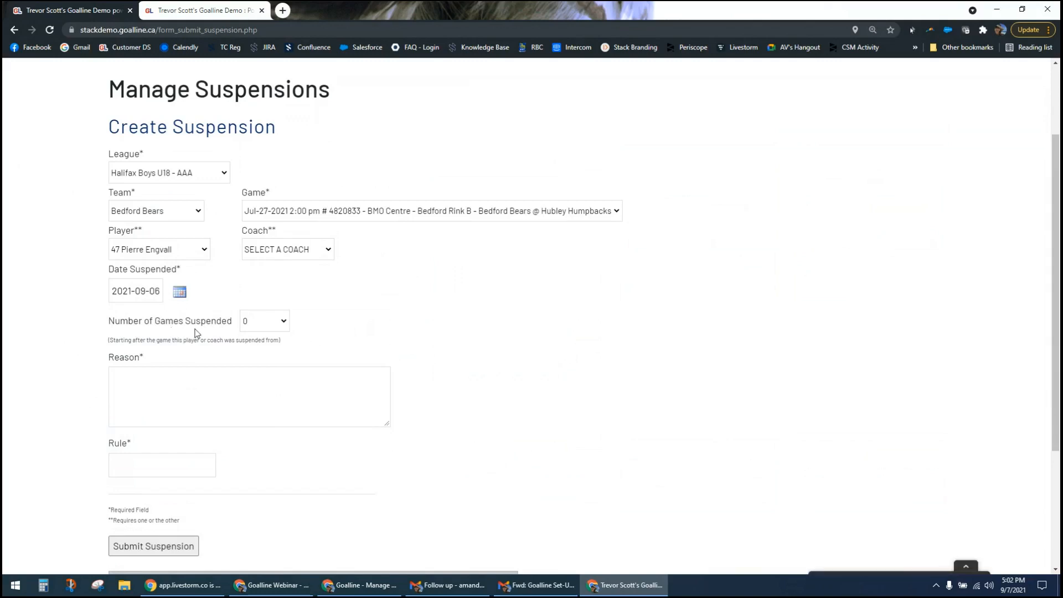
pyautogui.click(251, 326)
pyautogui.click(253, 369)
pyautogui.click(266, 325)
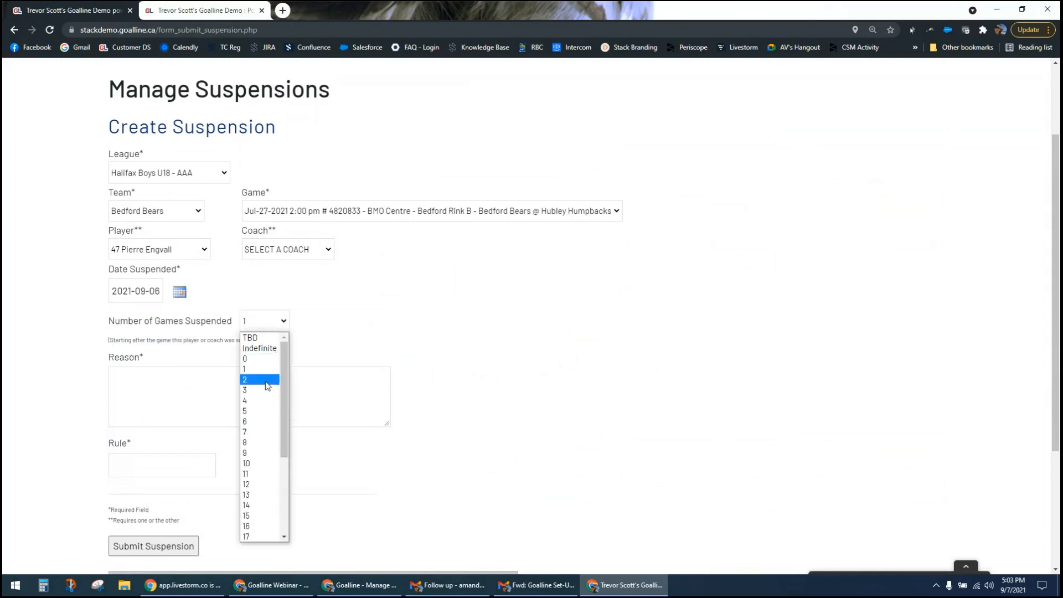
pyautogui.click(265, 390)
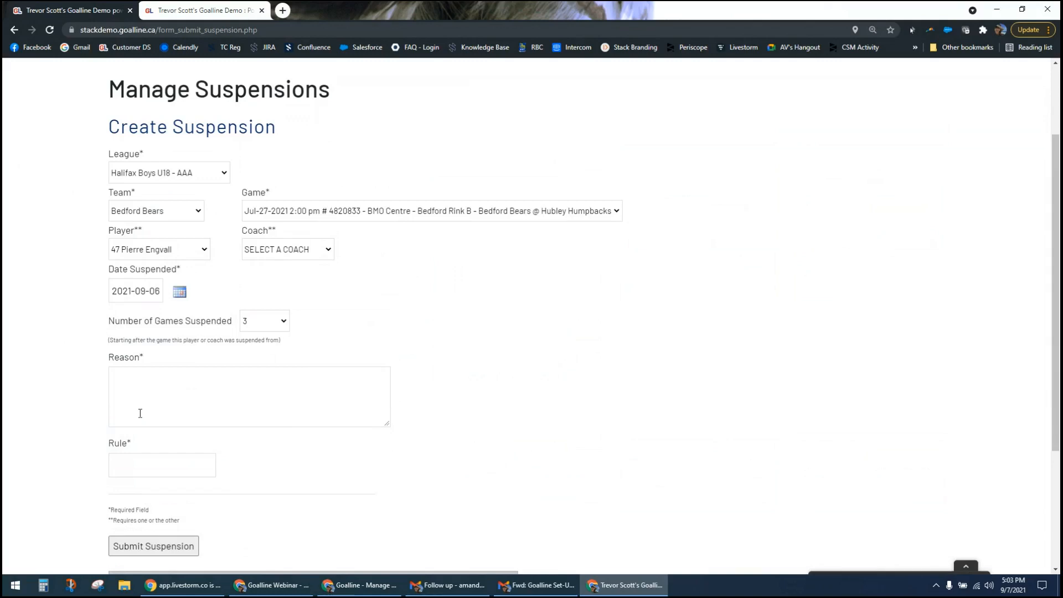
# - Enter "Law12 - Red Card" as the suspension's rule and "Red Card Violent Conduct" as its reason
pyautogui.click(160, 388)
pyautogui.scroll(-1, 160, 390)
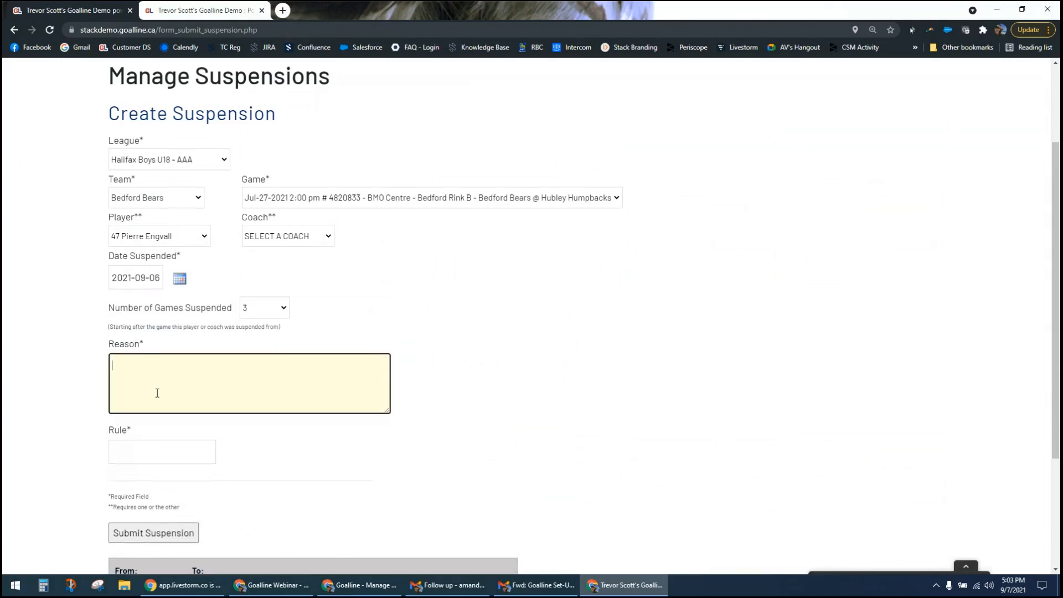
pyautogui.click(158, 400)
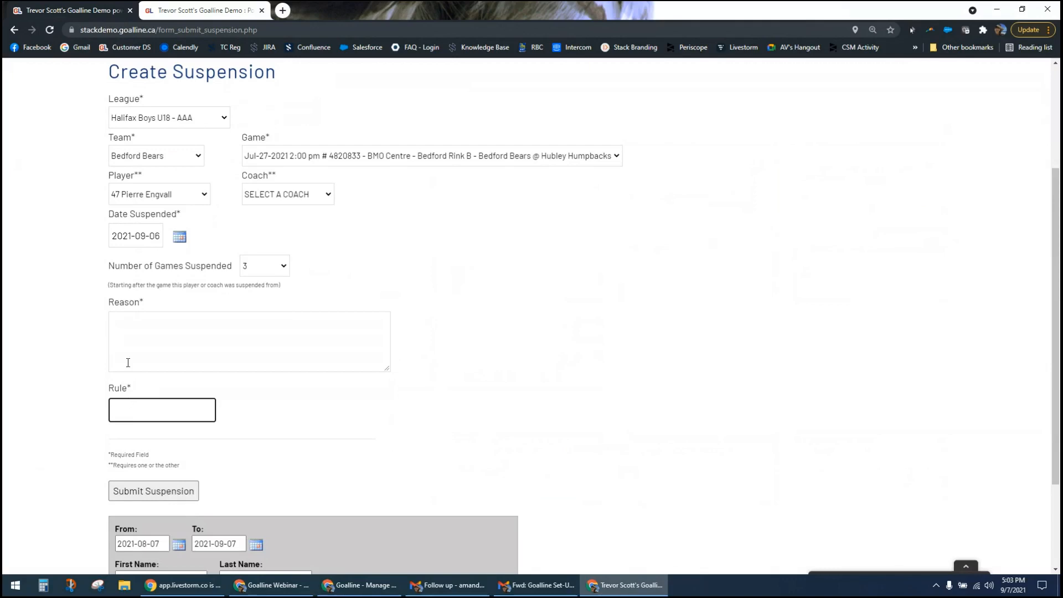
pyautogui.click(120, 342)
pyautogui.click(141, 389)
pyautogui.click(143, 357)
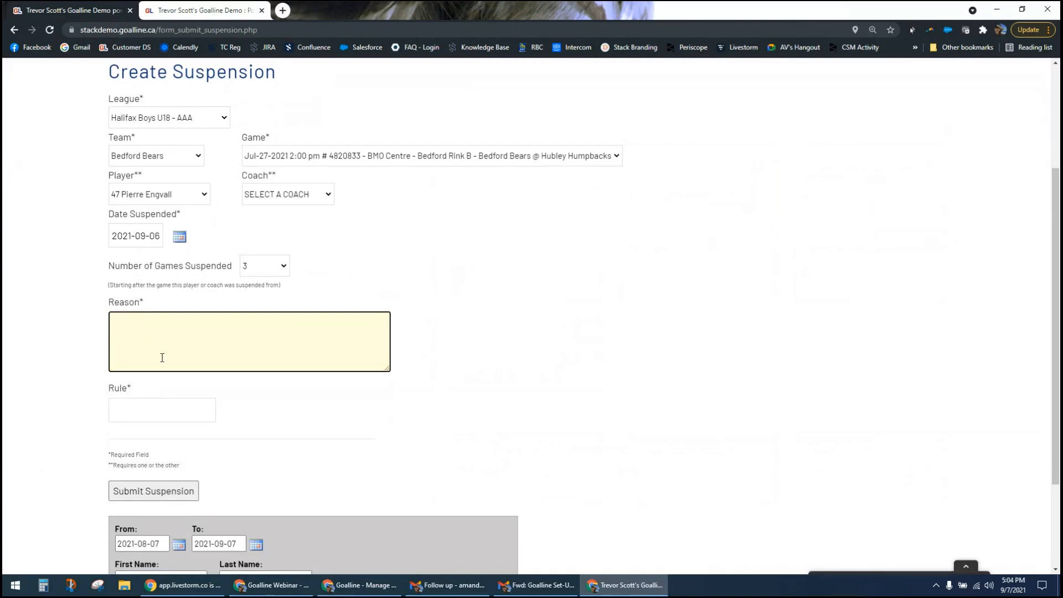
pyautogui.click(189, 409)
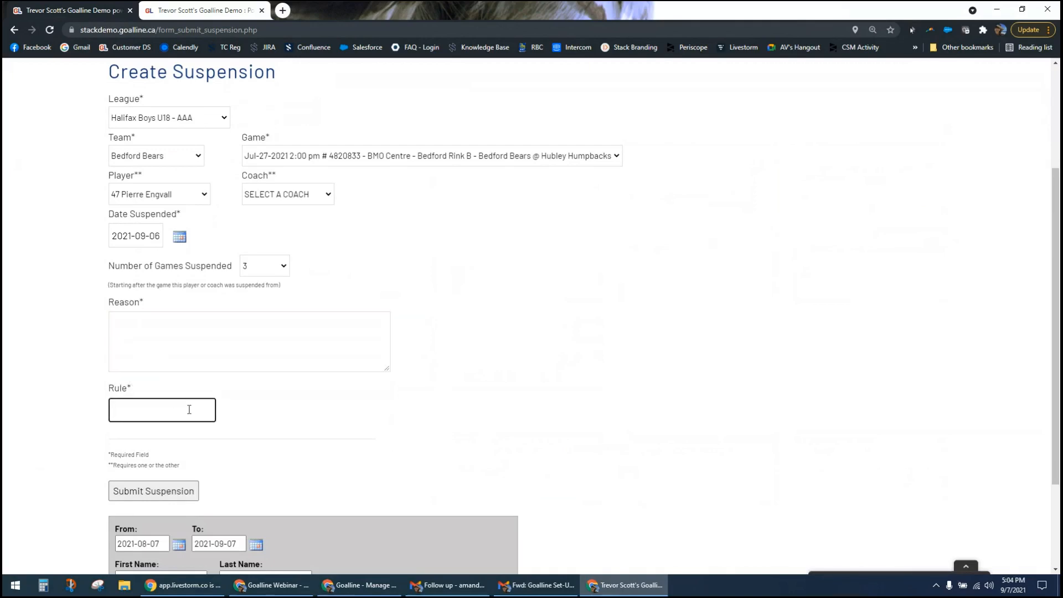
pyautogui.write('Law12 - Red Card')
pyautogui.click(179, 342)
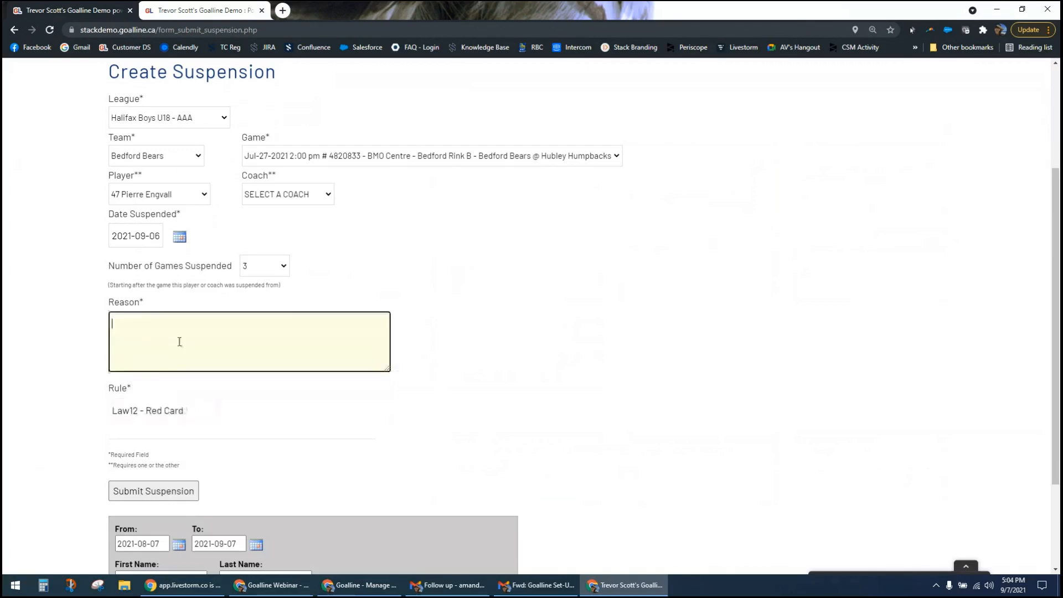
pyautogui.write('Red Card Violent Conduct')
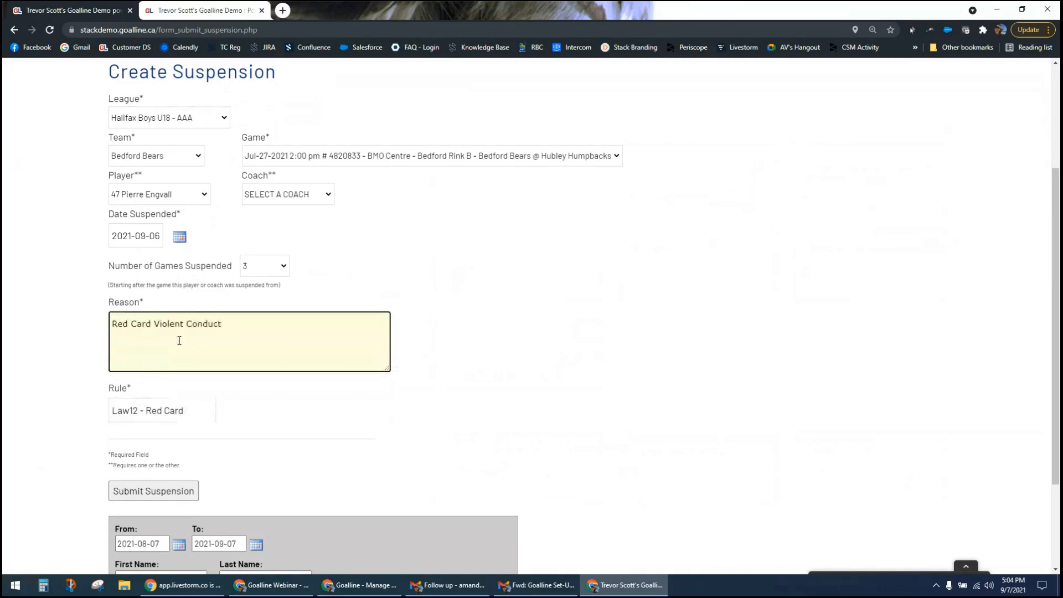
pyautogui.moveTo(155, 323); pyautogui.dragTo(250, 332)
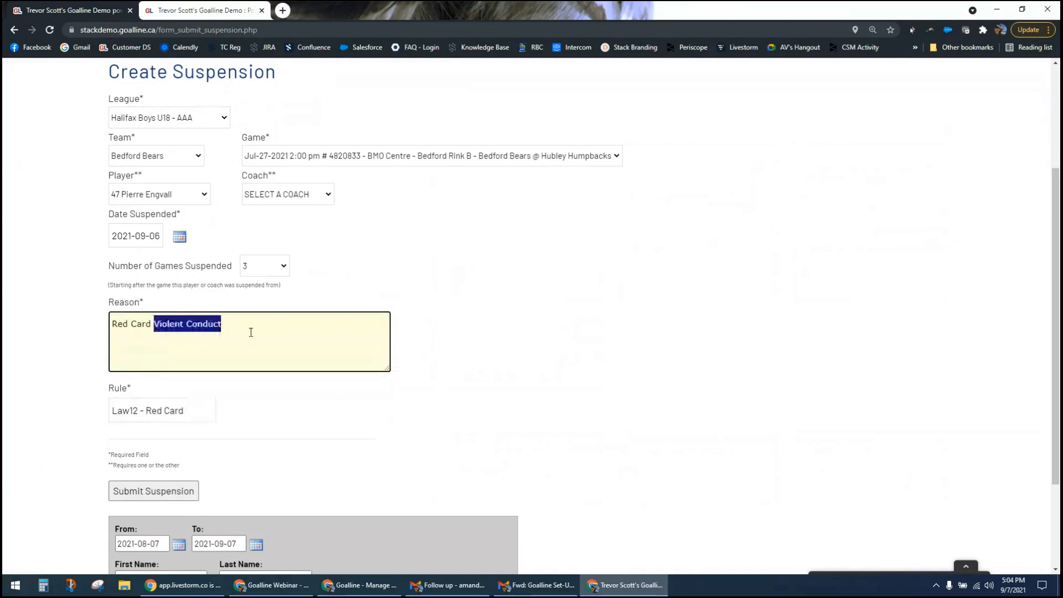
pyautogui.click(456, 314)
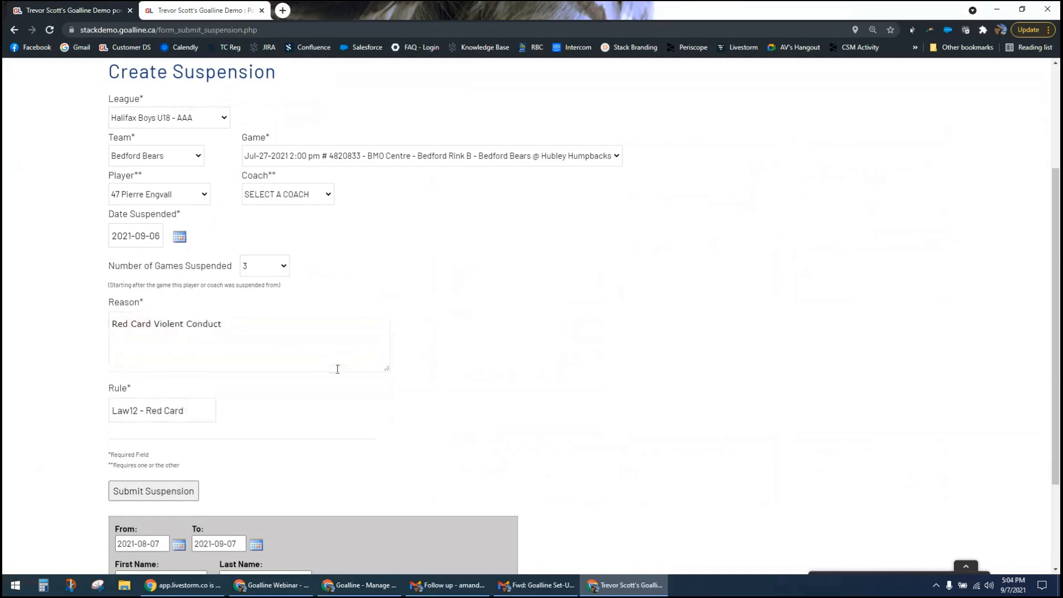
pyautogui.moveTo(113, 325); pyautogui.dragTo(145, 325)
pyautogui.click(128, 327)
pyautogui.click(102, 349)
pyautogui.click(239, 321)
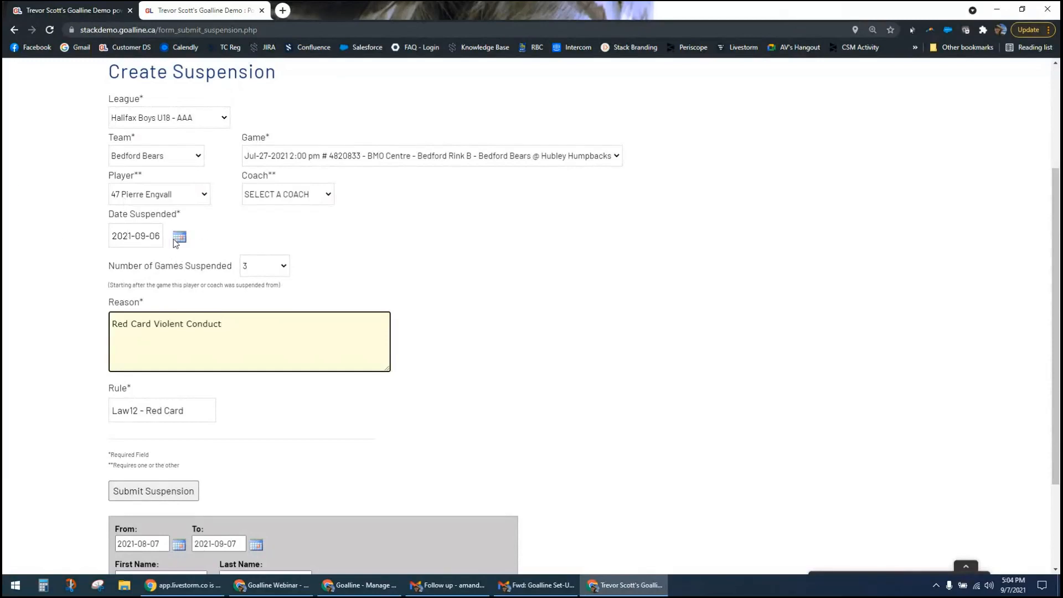
# - Try Indefinite and 0 as the number of games suspended
pyautogui.click(265, 269)
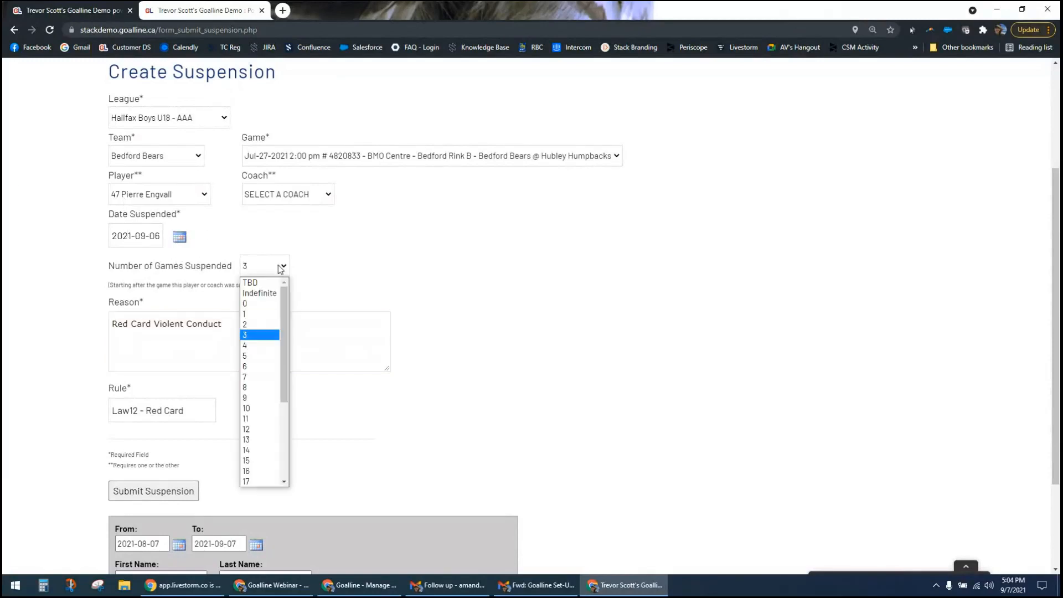
pyautogui.click(274, 293)
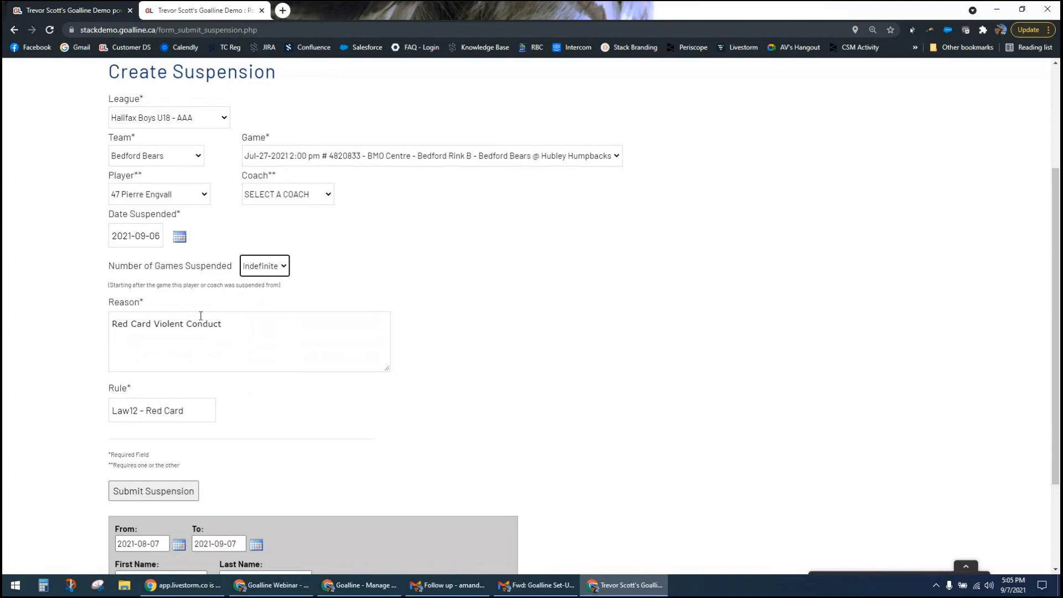
pyautogui.click(158, 324)
pyautogui.doubleClick(158, 324)
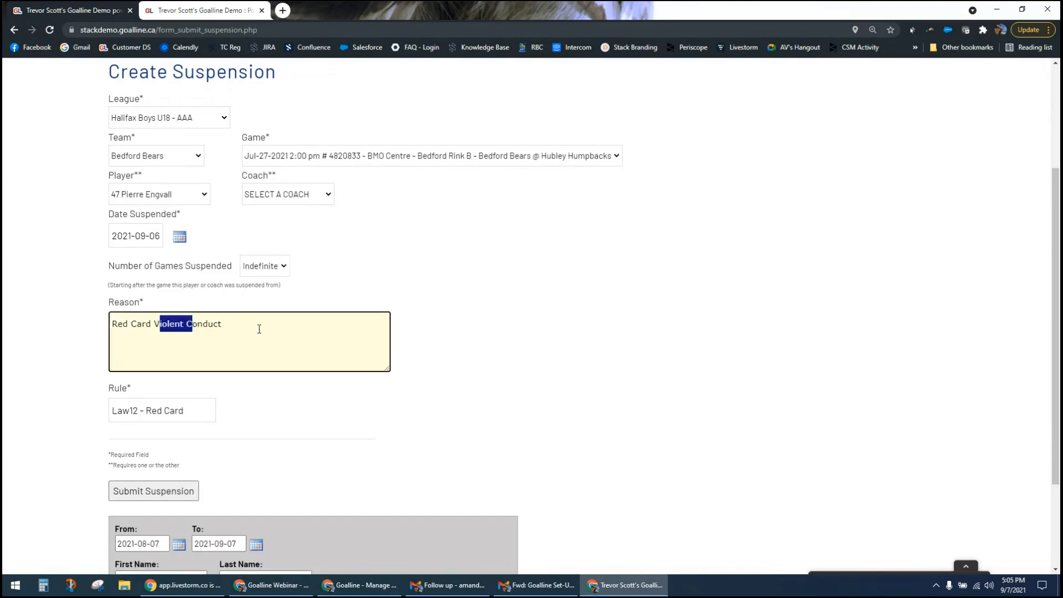
pyautogui.click(454, 354)
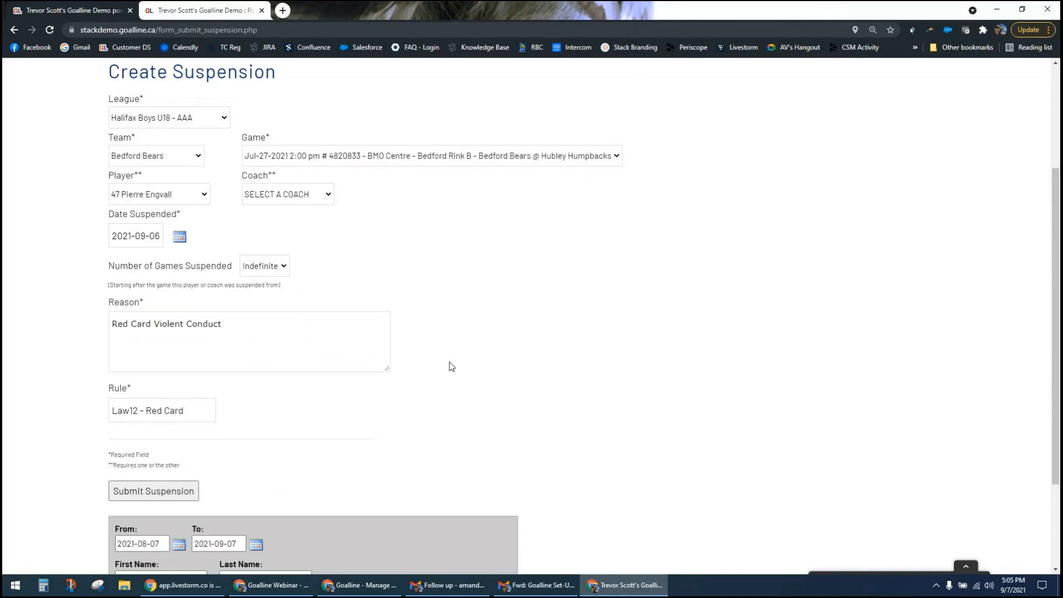
pyautogui.click(257, 266)
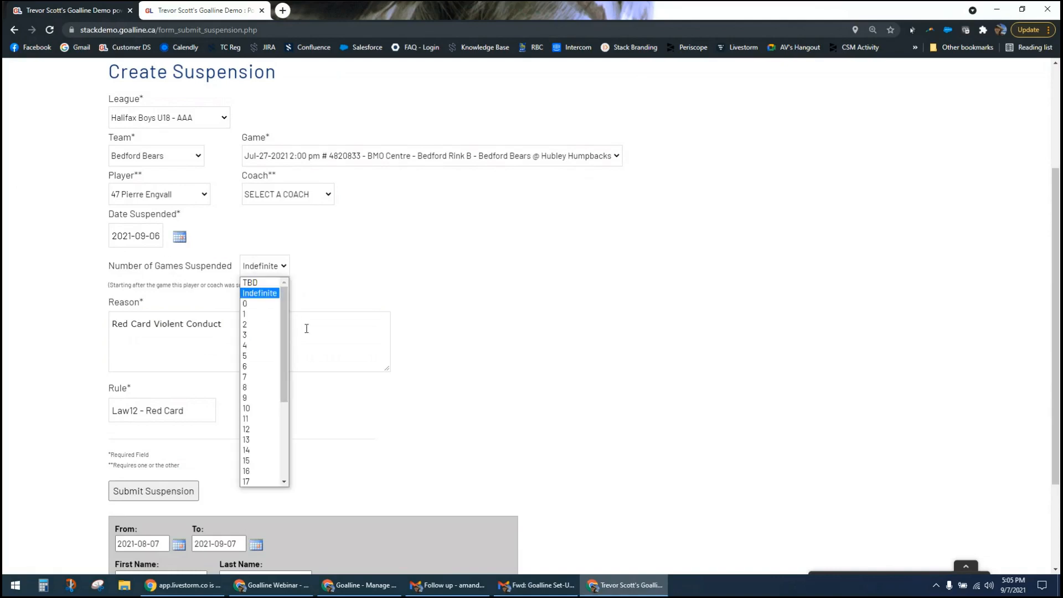
pyautogui.moveTo(284, 340); pyautogui.dragTo(284, 304)
pyautogui.click(317, 299)
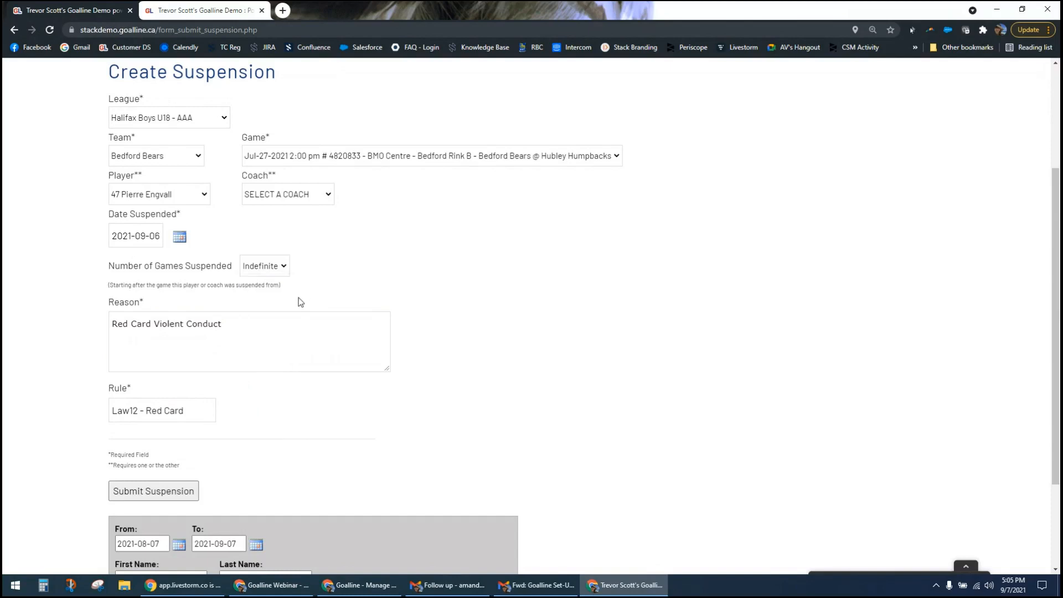
pyautogui.click(285, 266)
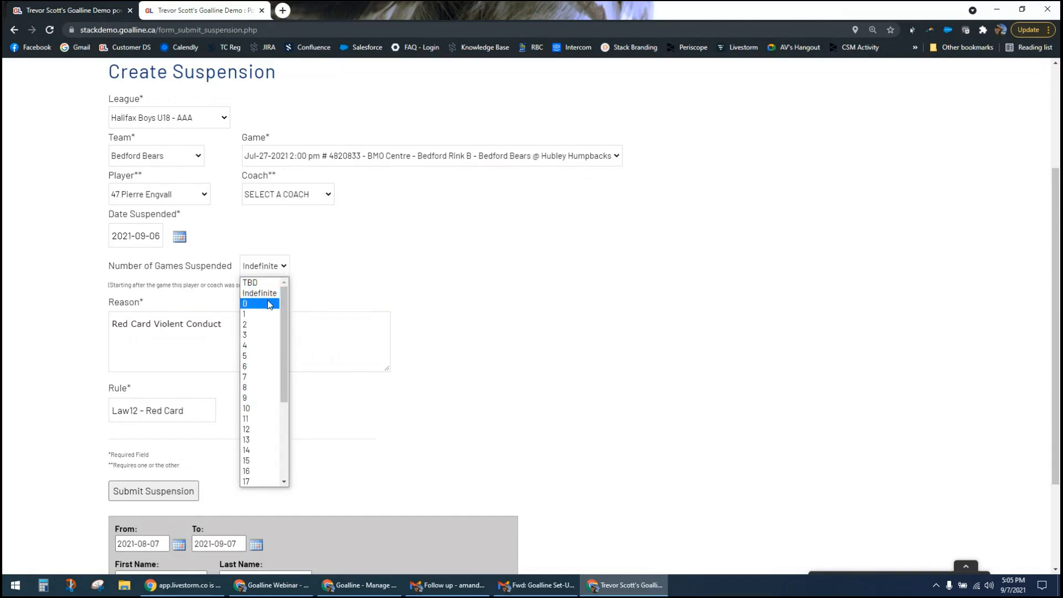
pyautogui.click(270, 304)
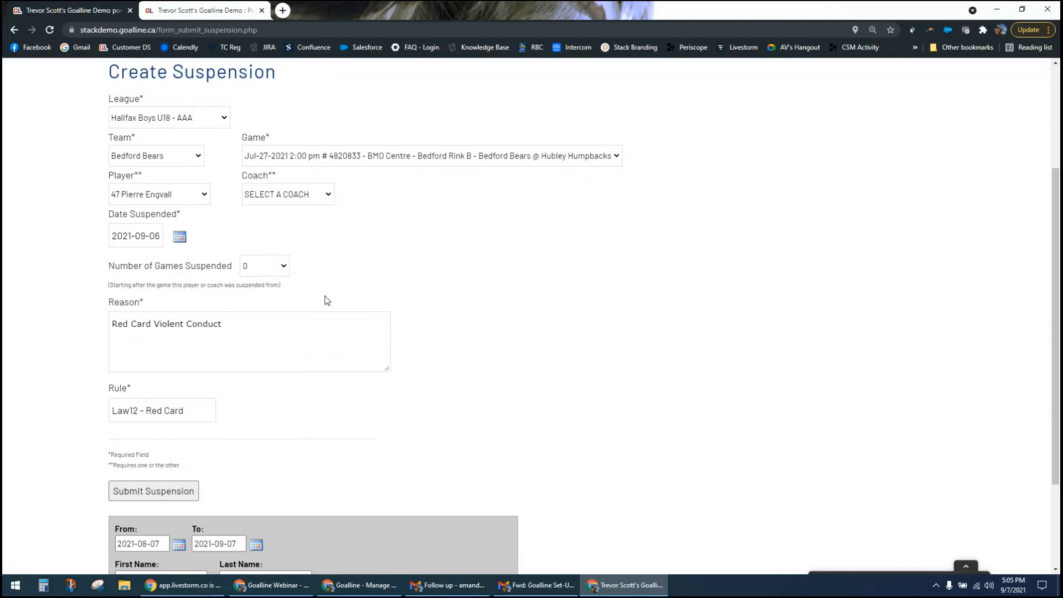
# - Set the number of games suspended to 1 and submit the suspension
pyautogui.click(273, 267)
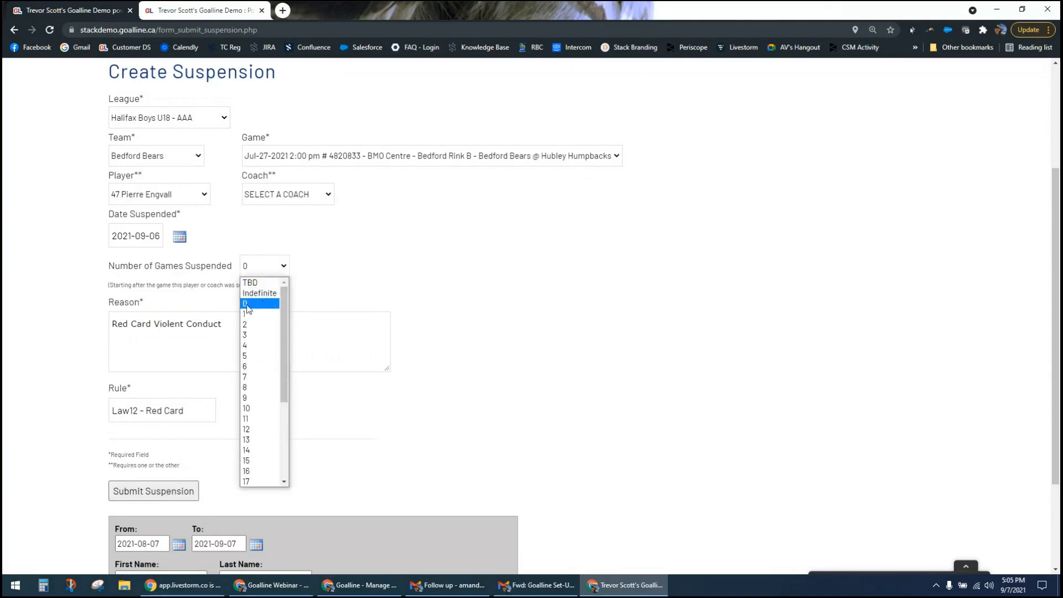
pyautogui.click(246, 314)
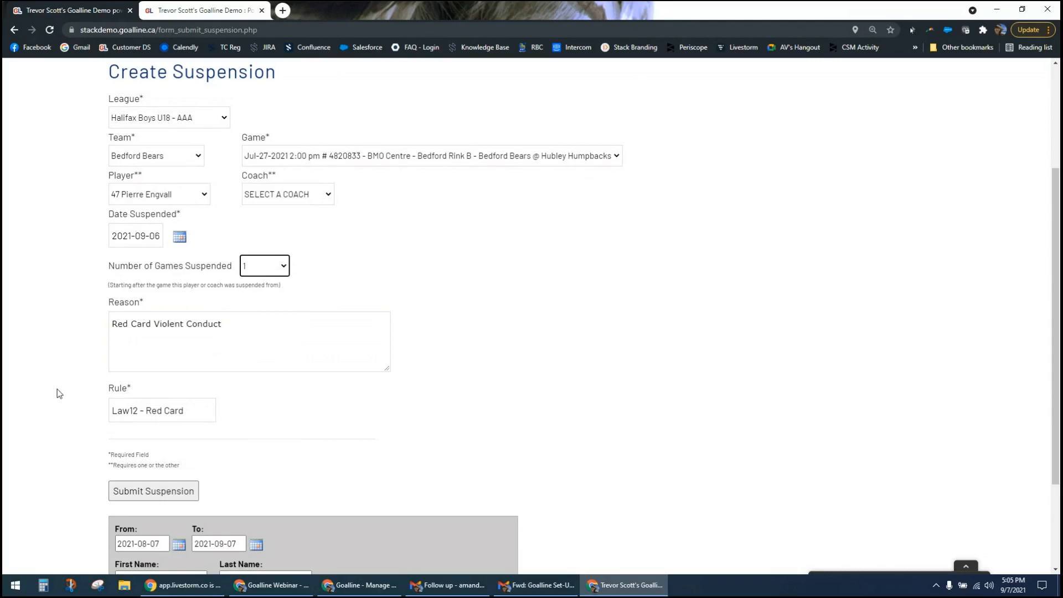
pyautogui.click(170, 491)
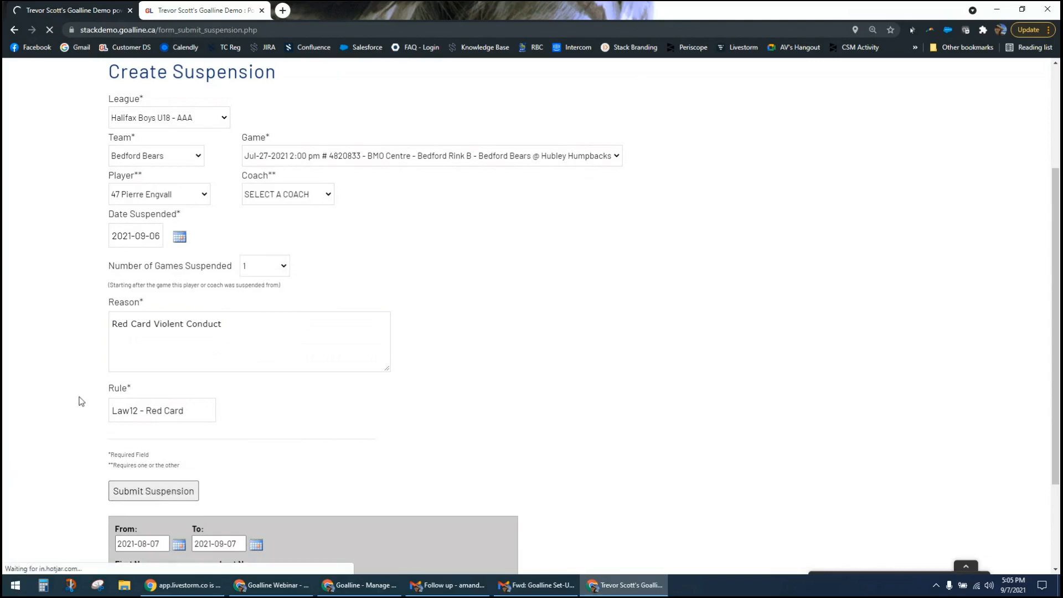
# - Open the 2021-09-06 suspension from the suspension list for editing and review its details, including the date suspended
pyautogui.scroll(-7, 55, 403)
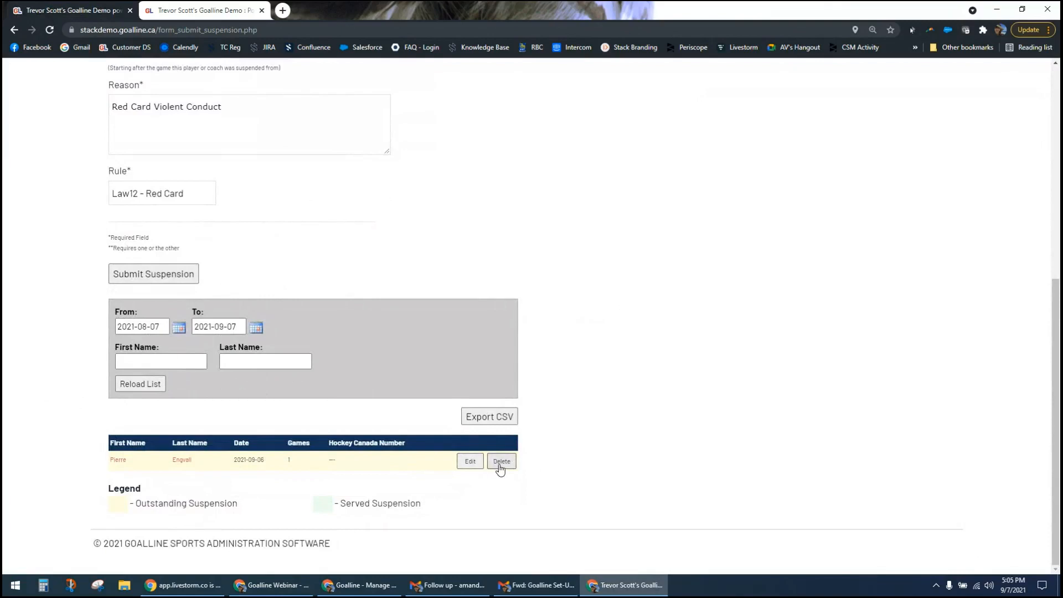
pyautogui.click(470, 462)
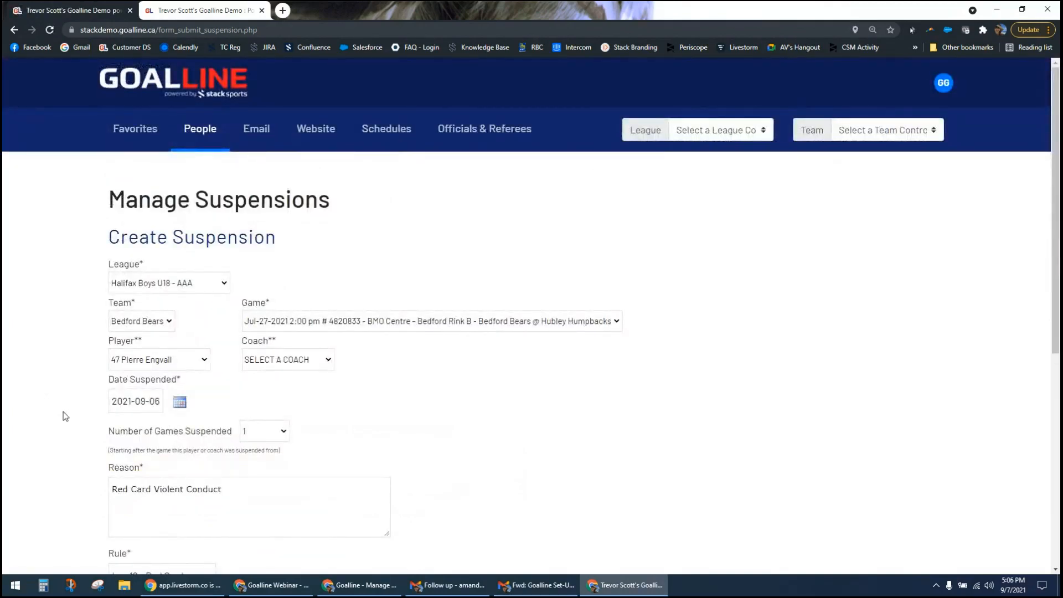
pyautogui.scroll(-6, 65, 415)
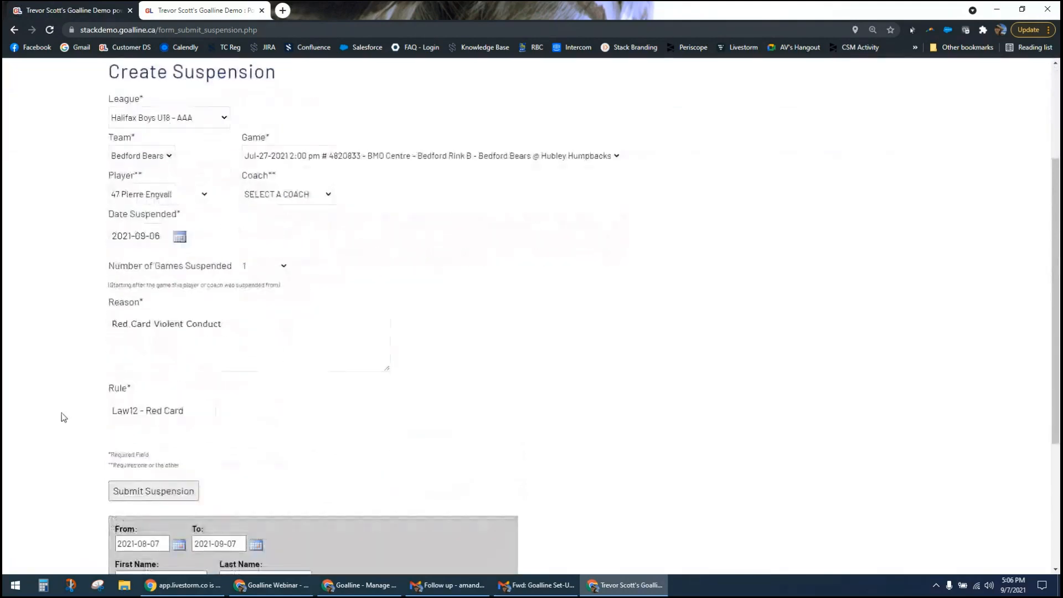
pyautogui.scroll(-2, 64, 416)
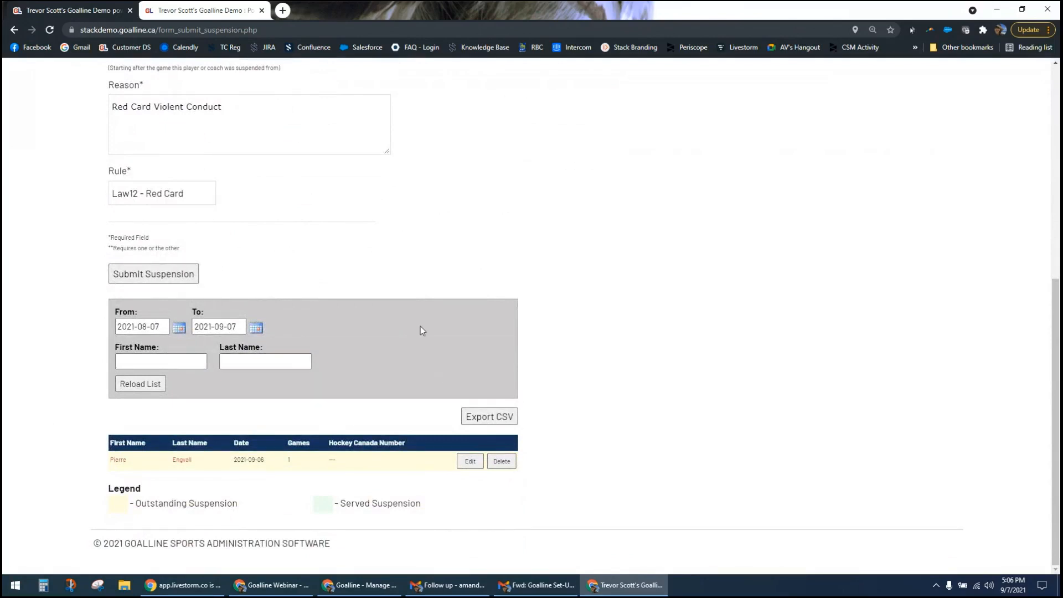
pyautogui.scroll(3, 257, 261)
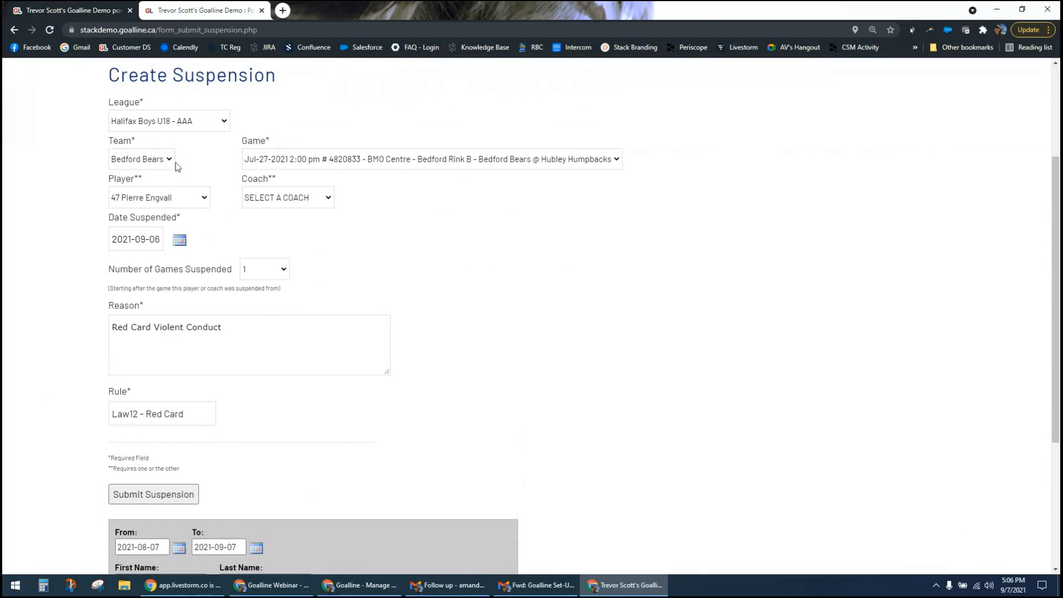
pyautogui.click(149, 243)
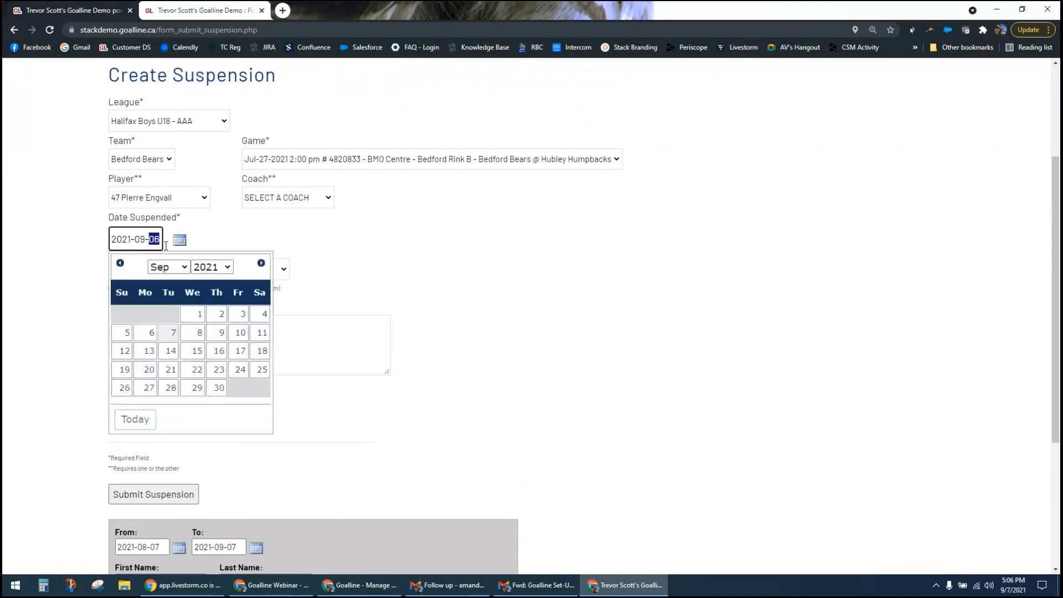
pyautogui.click(374, 265)
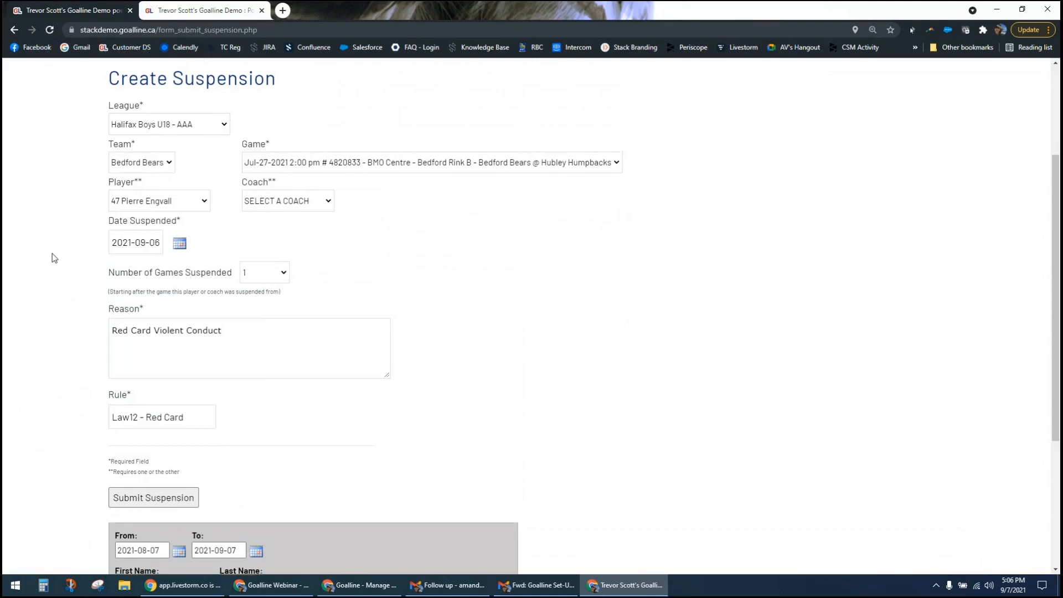
# - Open the website's Site Configuration and locate the Enable Suspensions setting under Stats
pyautogui.scroll(3, 54, 257)
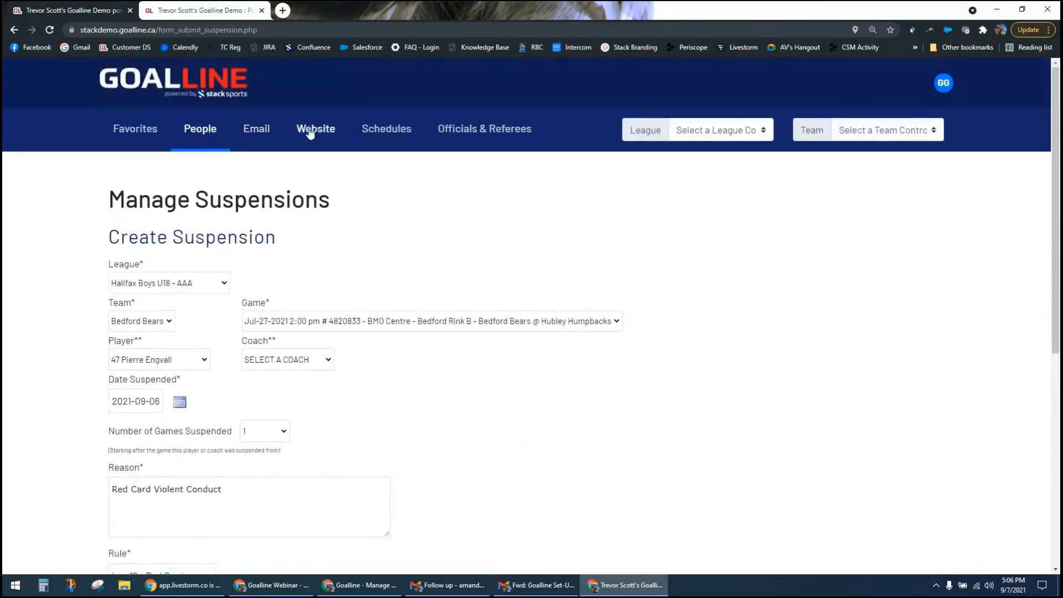
pyautogui.click(325, 135)
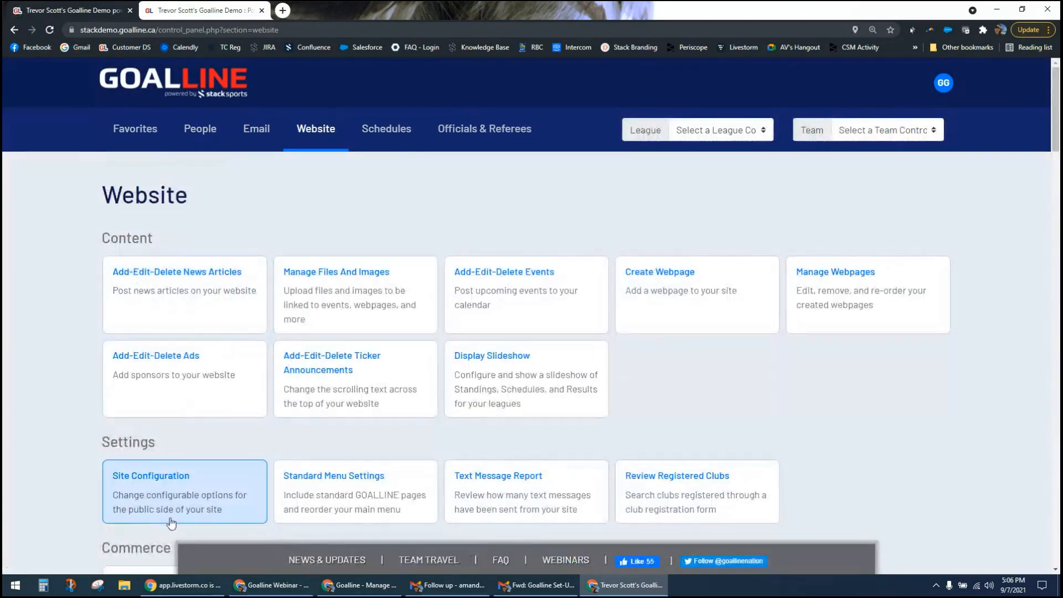
pyautogui.click(125, 508)
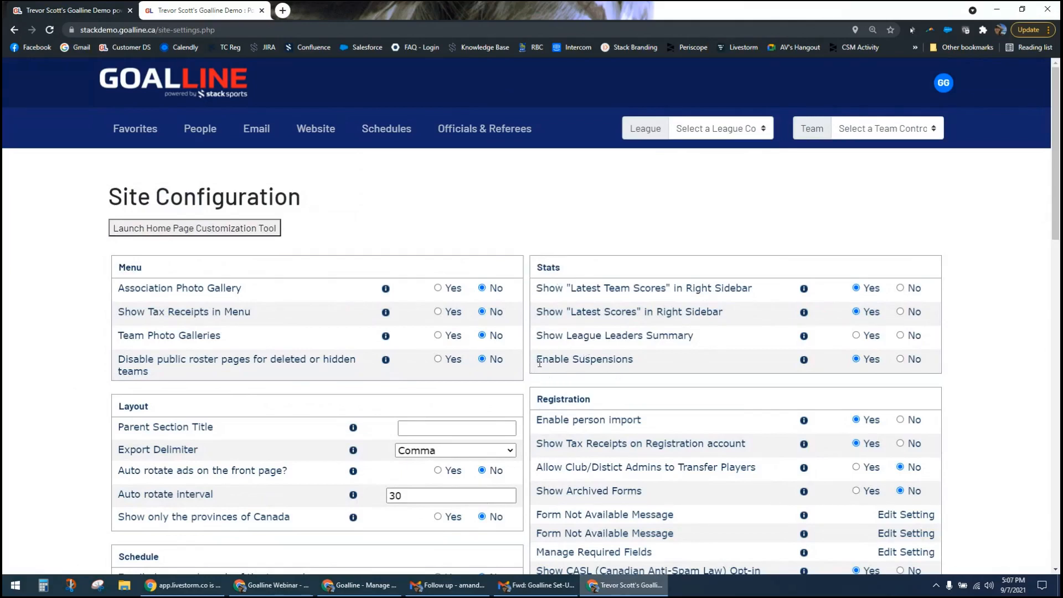
pyautogui.moveTo(538, 363); pyautogui.dragTo(641, 364)
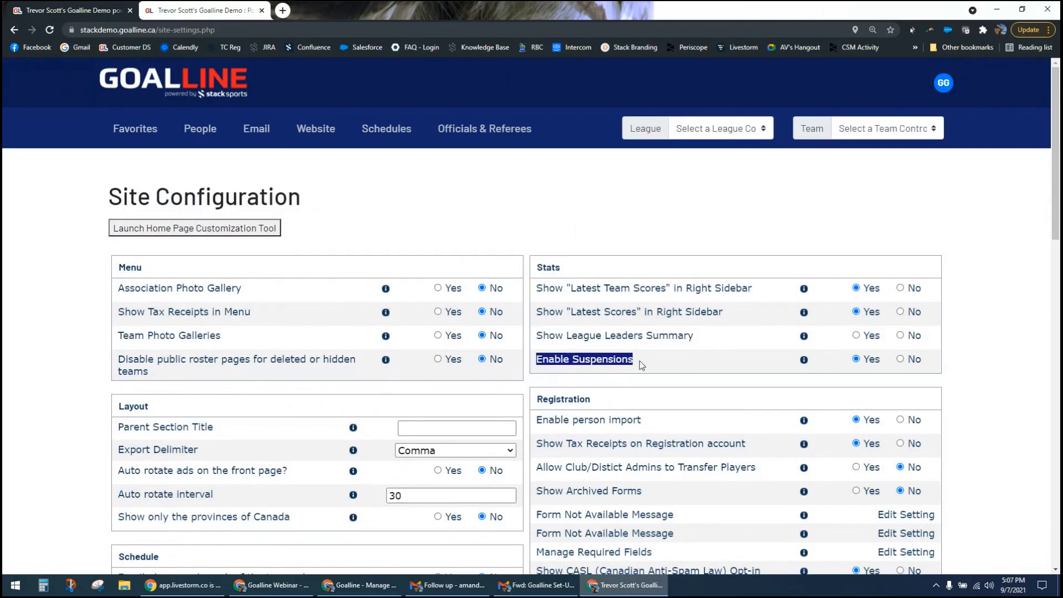
pyautogui.click(949, 410)
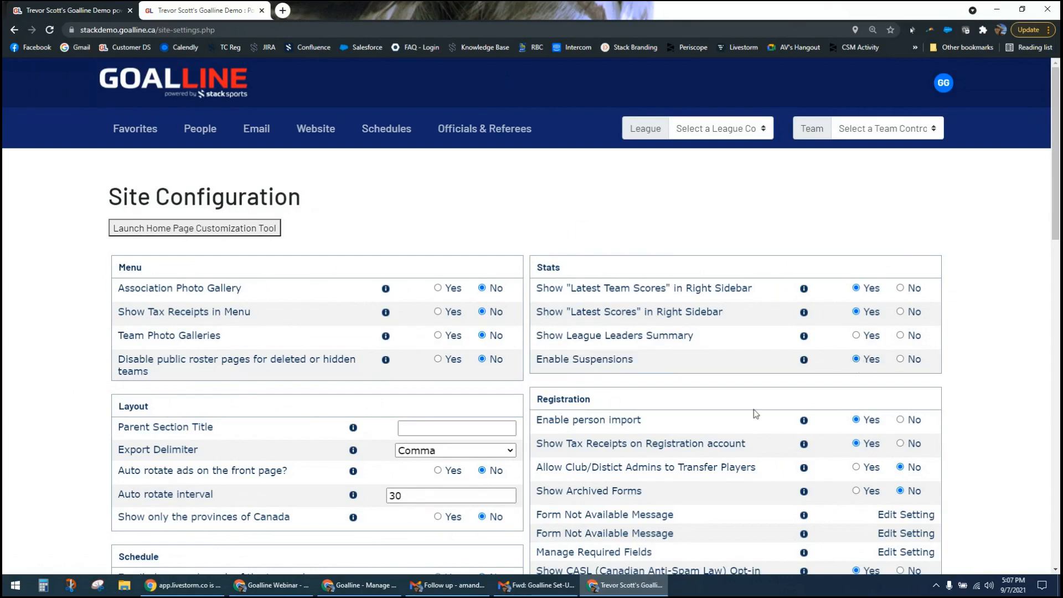
# - Examine the Schedule and Teams settings of the site configuration for suspension emails, locked suspended players and public suspension display
pyautogui.scroll(-10, 97, 416)
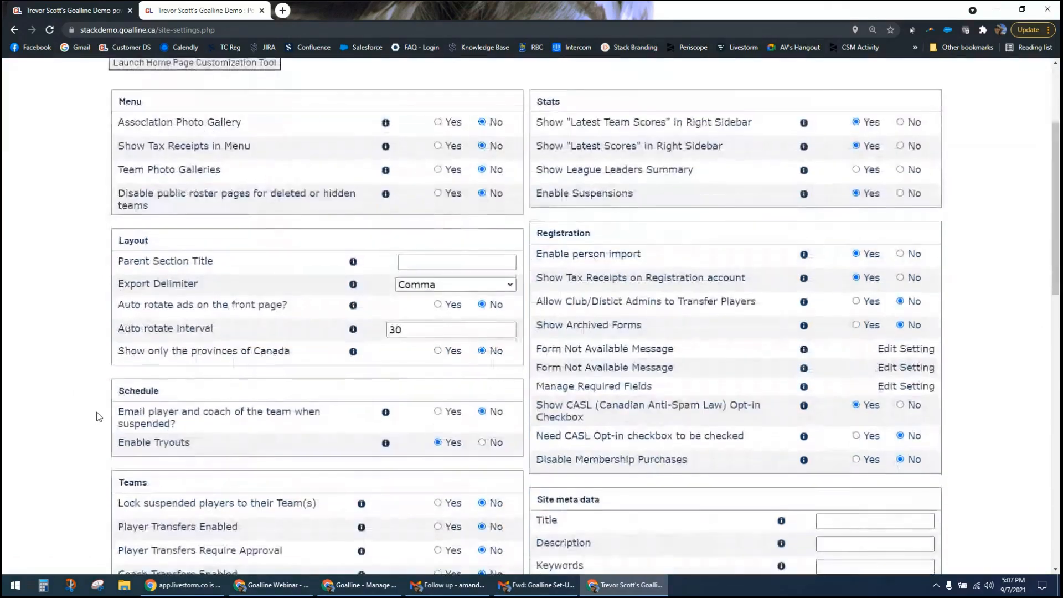
pyautogui.scroll(-5, 97, 416)
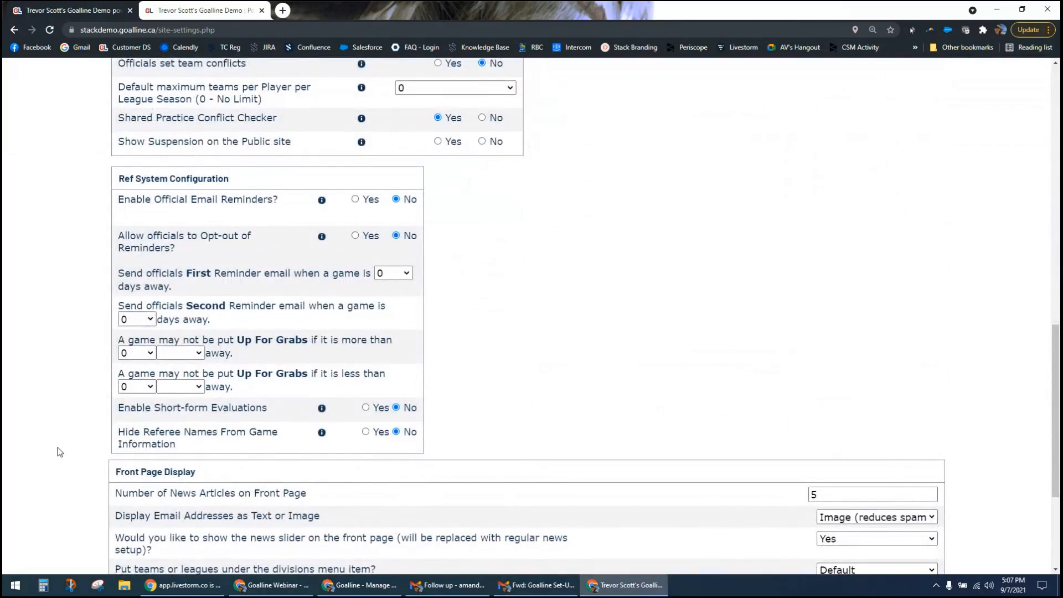
pyautogui.scroll(-5, 56, 453)
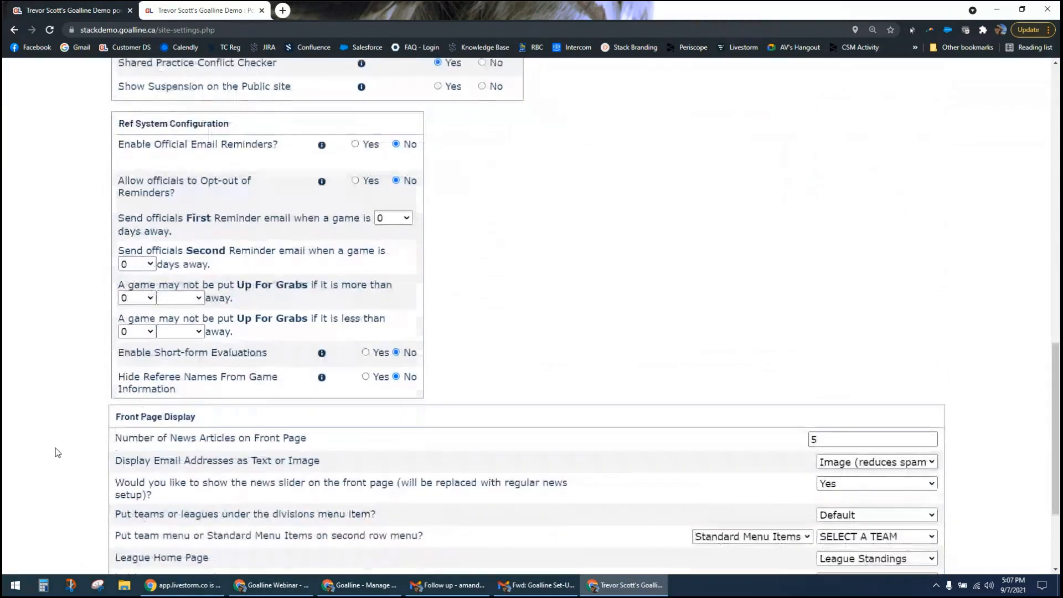
pyautogui.scroll(10, 56, 452)
pyautogui.scroll(5, 57, 453)
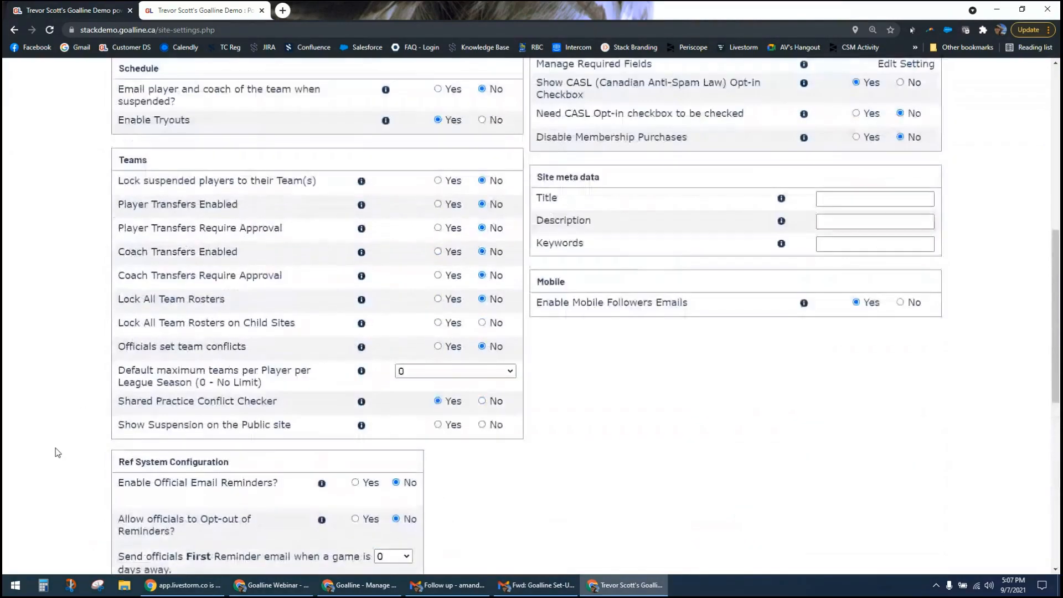
pyautogui.scroll(3, 54, 449)
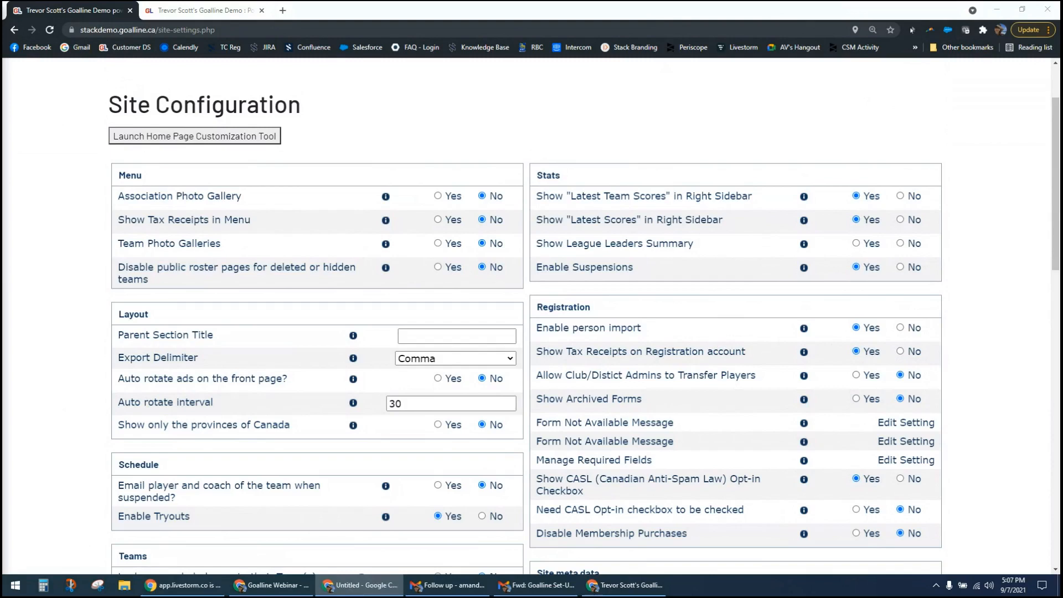
# - Switch to the North East Athletic Officials site's control panel and open its Site Configuration
pyautogui.moveTo(0, 48); pyautogui.dragTo(323, 12)
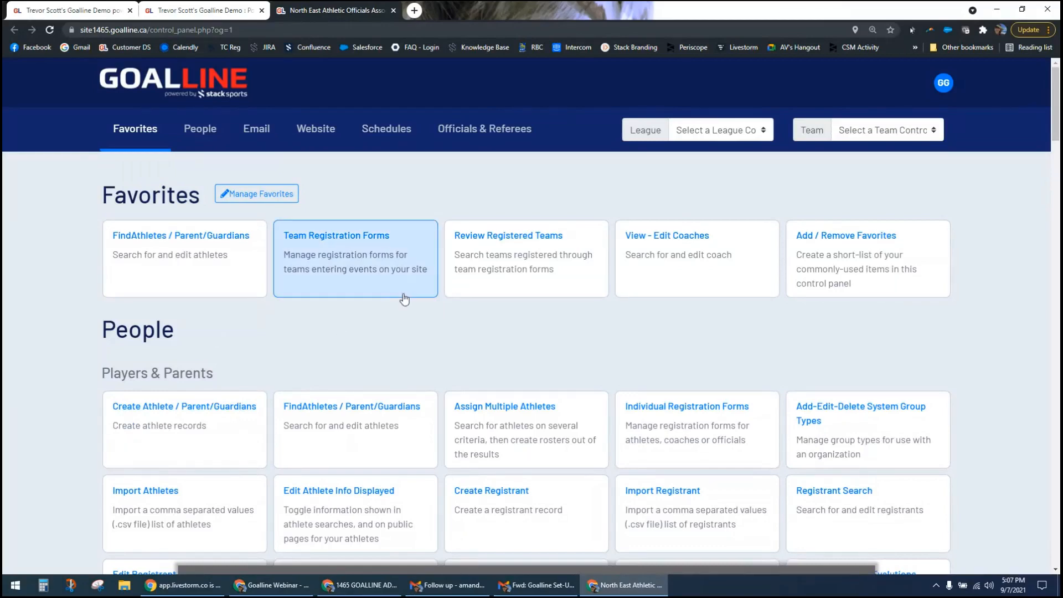
pyautogui.scroll(-15, 403, 299)
pyautogui.scroll(-9, 402, 366)
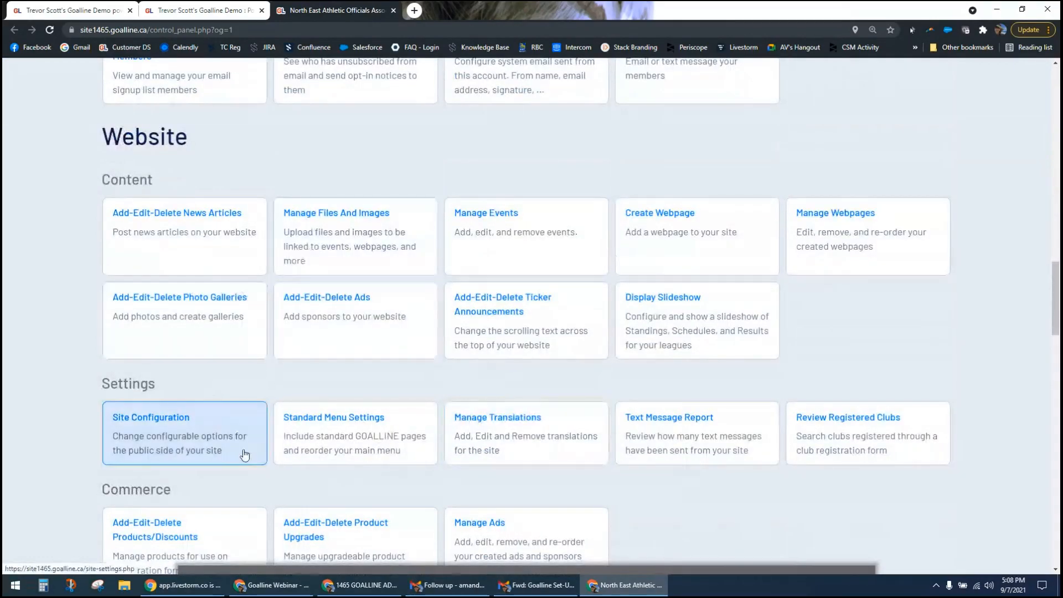
pyautogui.scroll(-1, 242, 451)
pyautogui.click(173, 386)
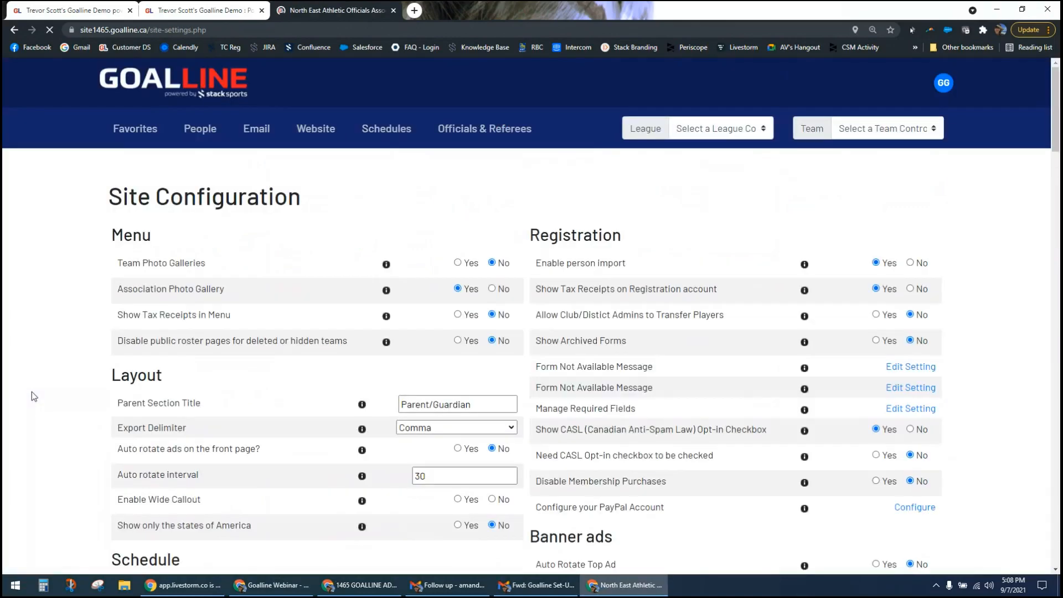
# - Examine the site configuration's Schedule, Teams, Stats and Ref System Configuration settings, including officials' reminder emails and suspension options
pyautogui.scroll(-2, 32, 391)
pyautogui.scroll(-11, 31, 391)
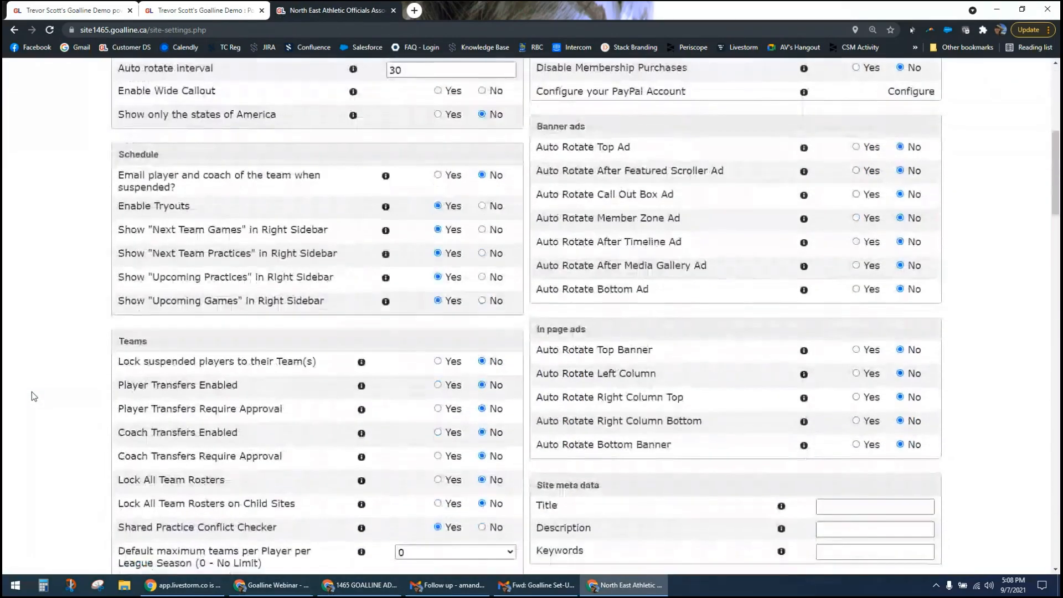
pyautogui.scroll(-3, 31, 391)
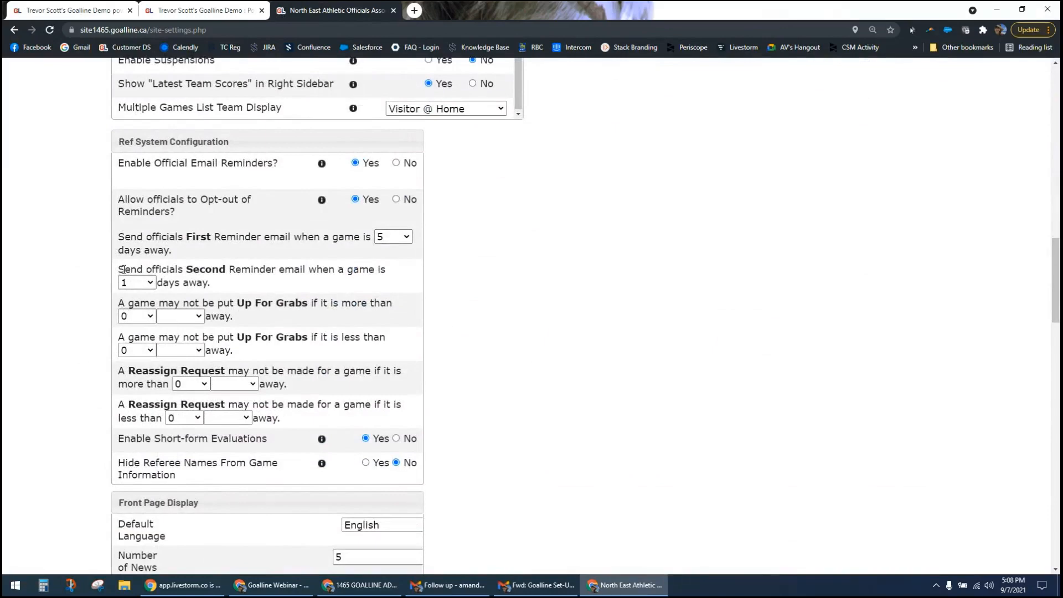
pyautogui.moveTo(124, 270); pyautogui.dragTo(146, 280)
pyautogui.click(293, 307)
pyautogui.scroll(-3, 436, 343)
pyautogui.scroll(15, 441, 384)
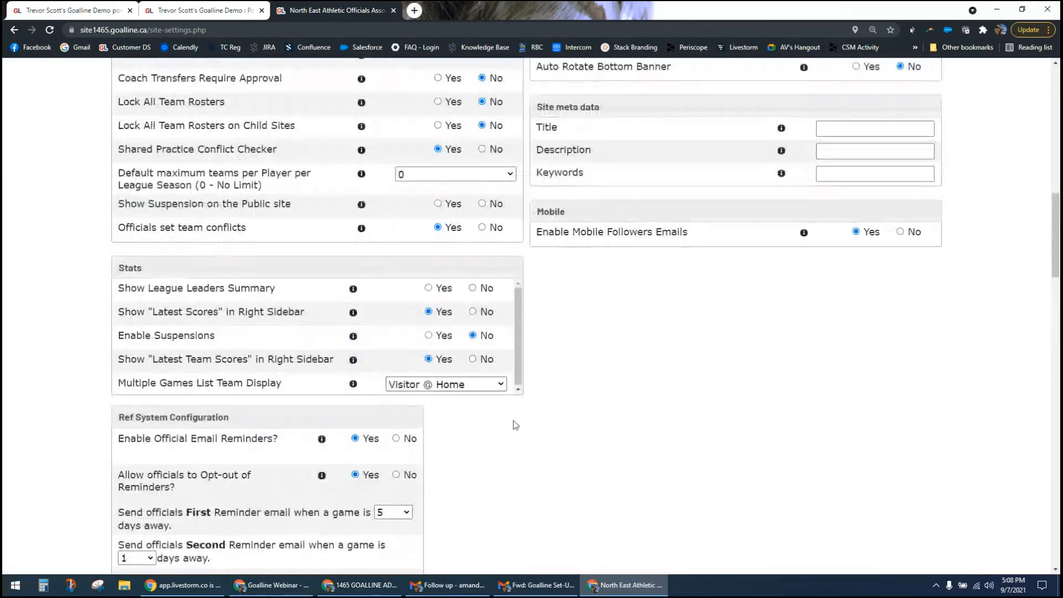
pyautogui.scroll(7, 593, 438)
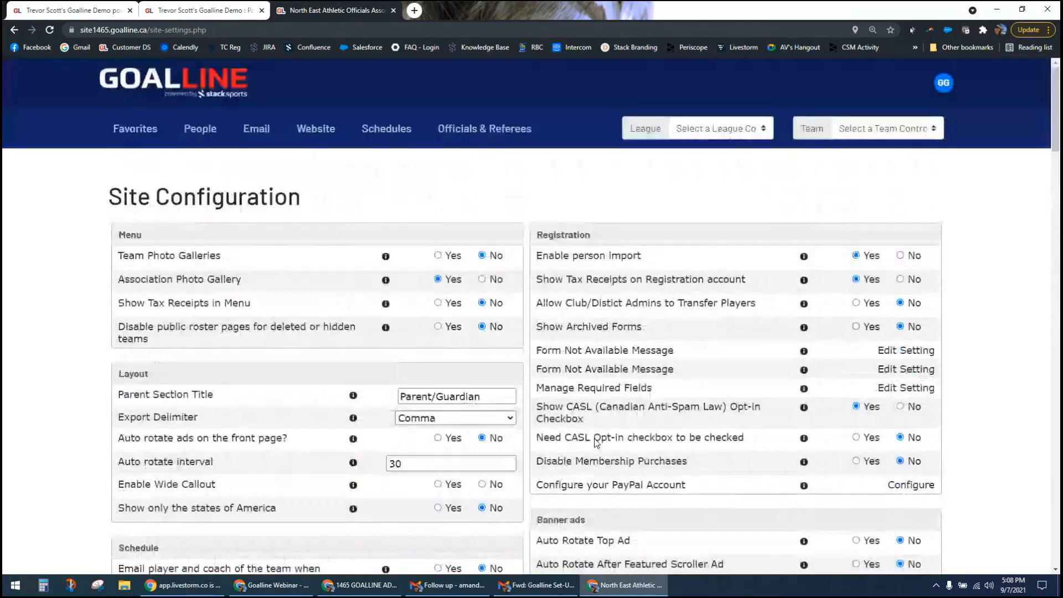
pyautogui.scroll(-4, 61, 463)
pyautogui.scroll(-6, 62, 464)
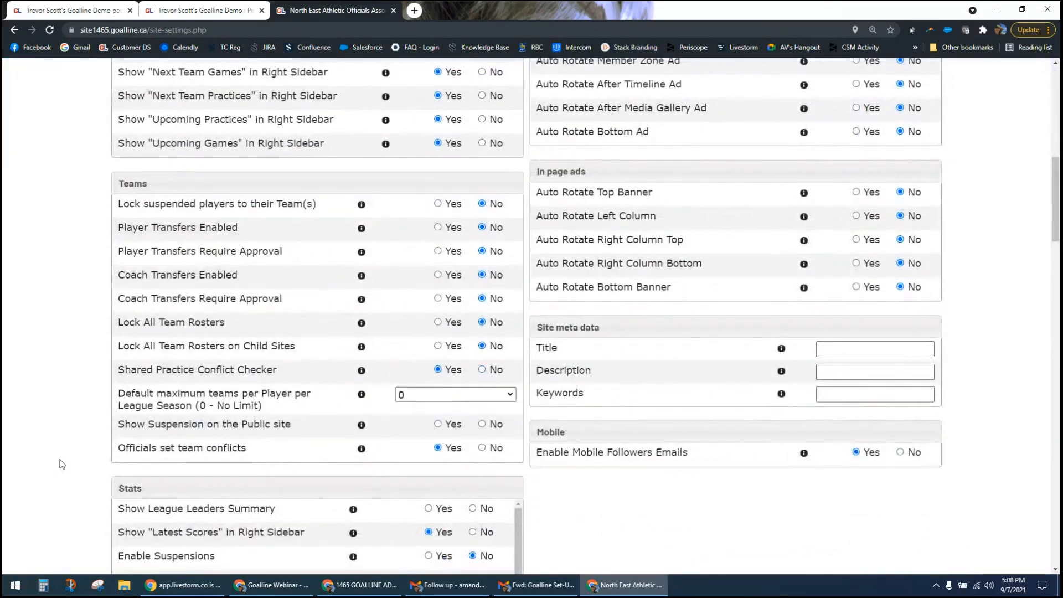
pyautogui.scroll(9, 62, 464)
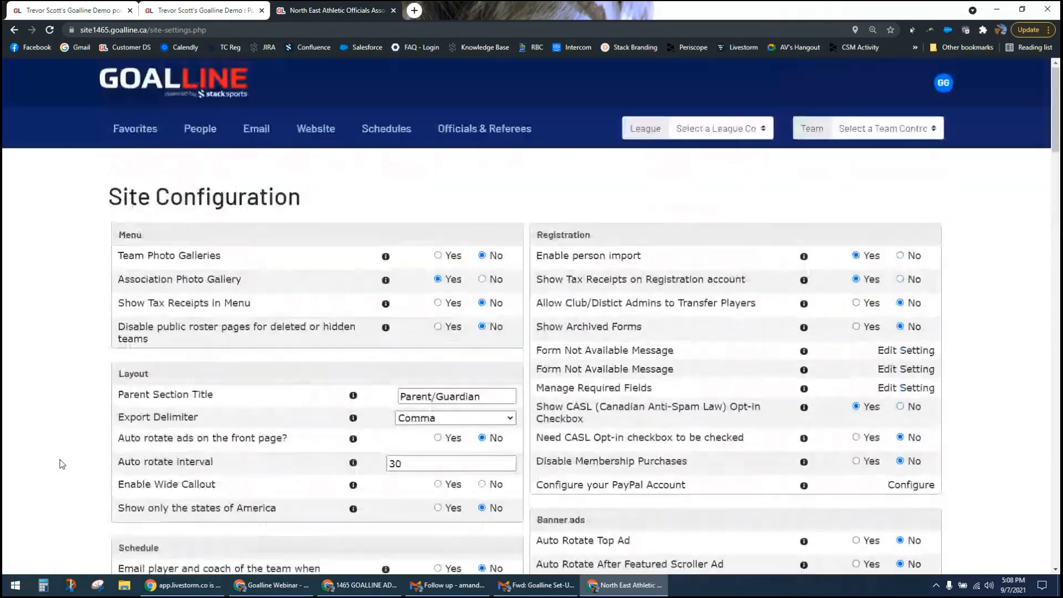
# - Return to the Goalline Demo site's configuration and review the Enable Suspensions setting under Stats
pyautogui.click(168, 9)
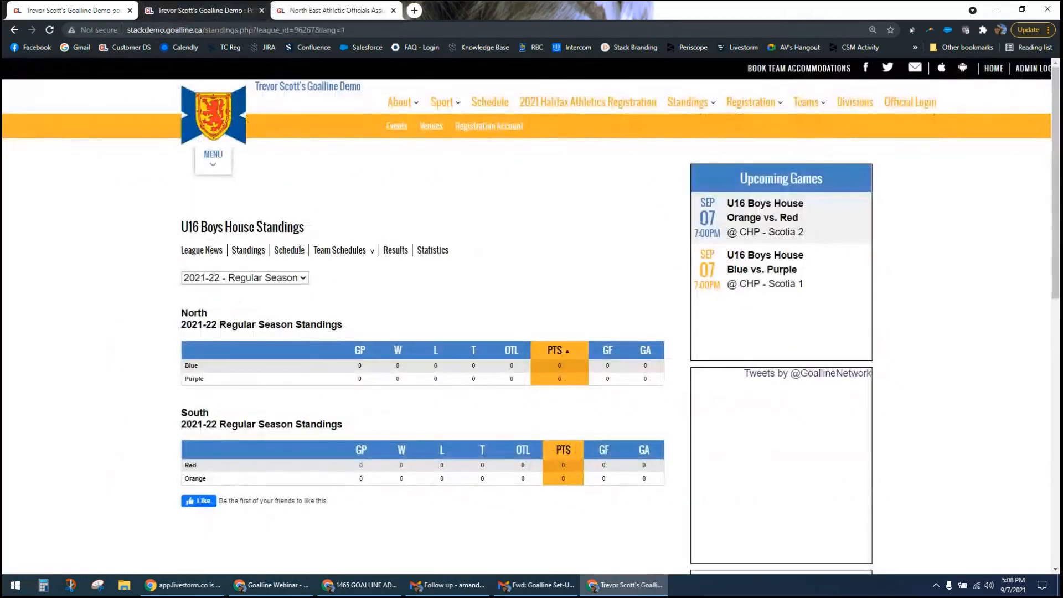
pyautogui.click(83, 10)
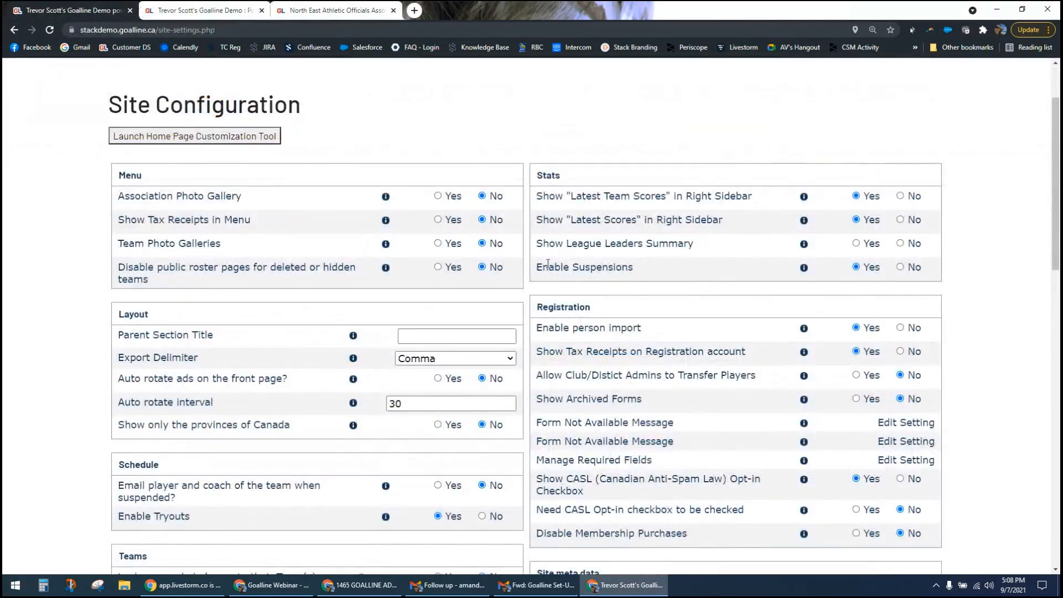
pyautogui.moveTo(559, 267); pyautogui.dragTo(658, 273)
pyautogui.click(717, 270)
pyautogui.scroll(-1, 91, 475)
pyautogui.scroll(3, 91, 475)
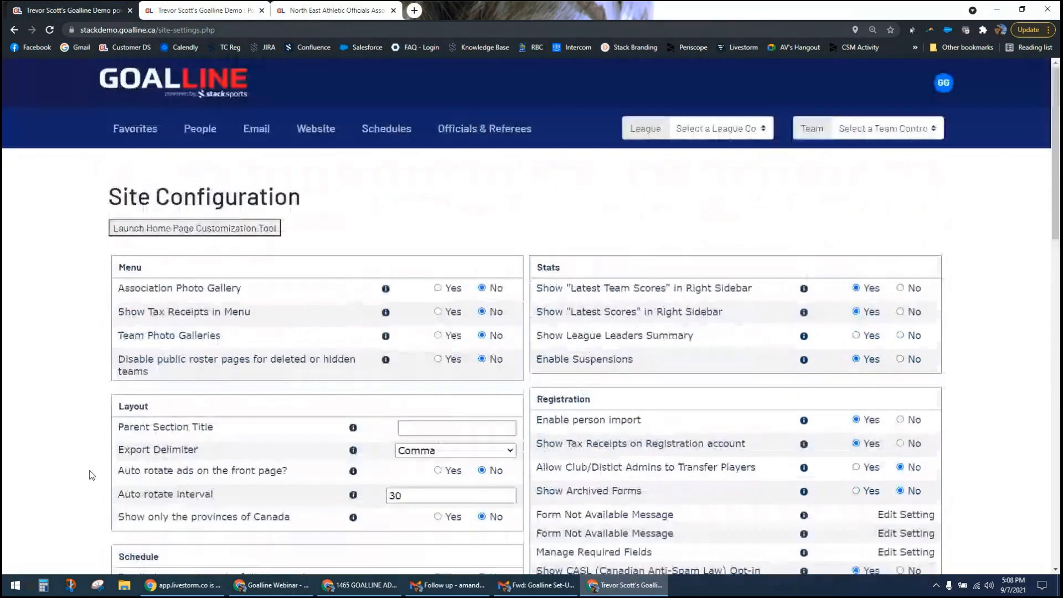
# - Open the U16 Boys House league's 2021-22 Regular Season score reporting and the game report for Blue at Purple
pyautogui.click(722, 132)
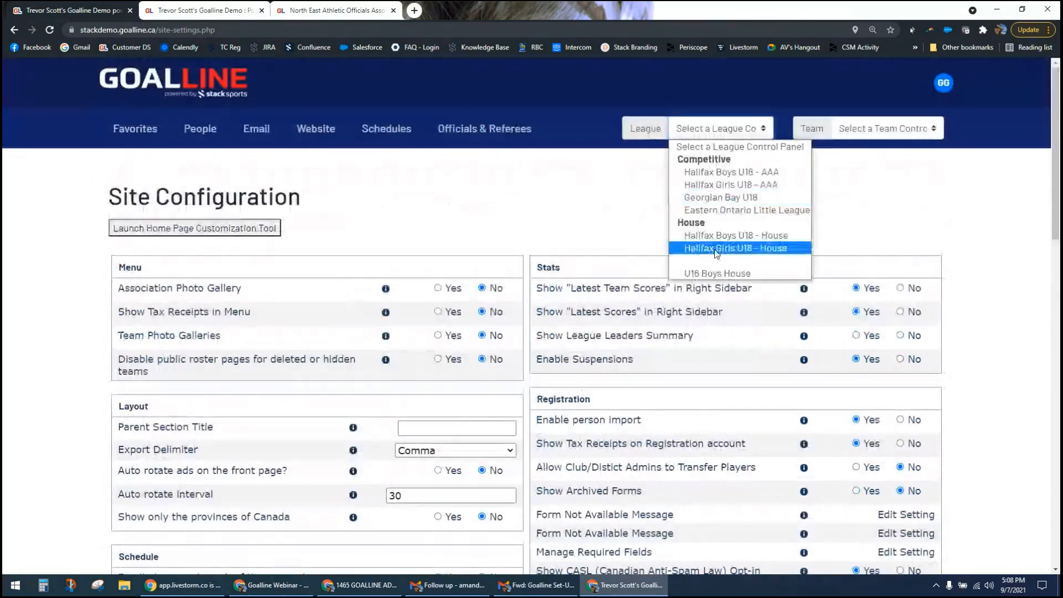
pyautogui.click(717, 273)
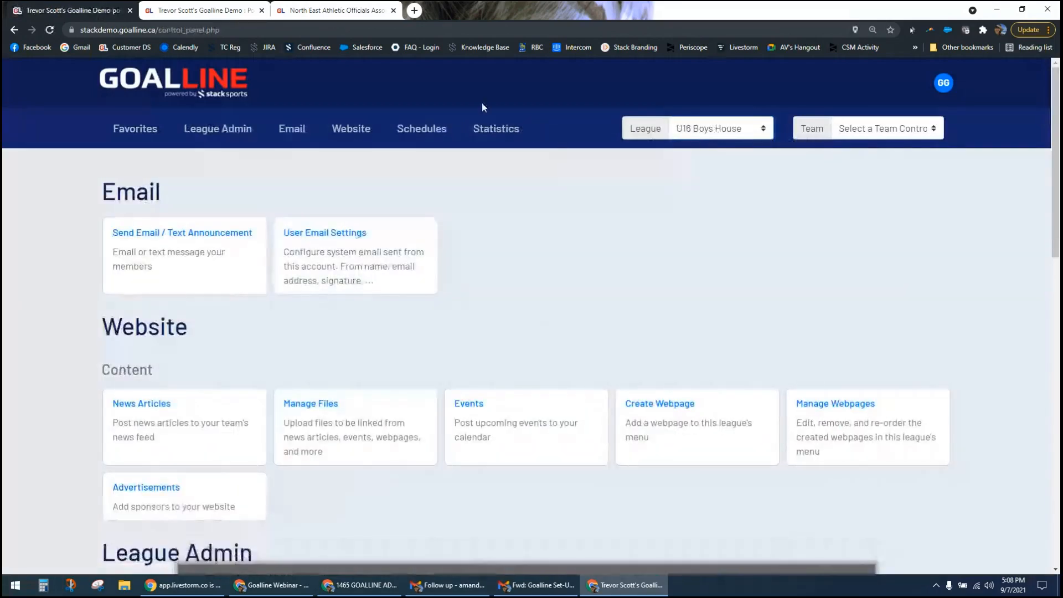
pyautogui.click(496, 131)
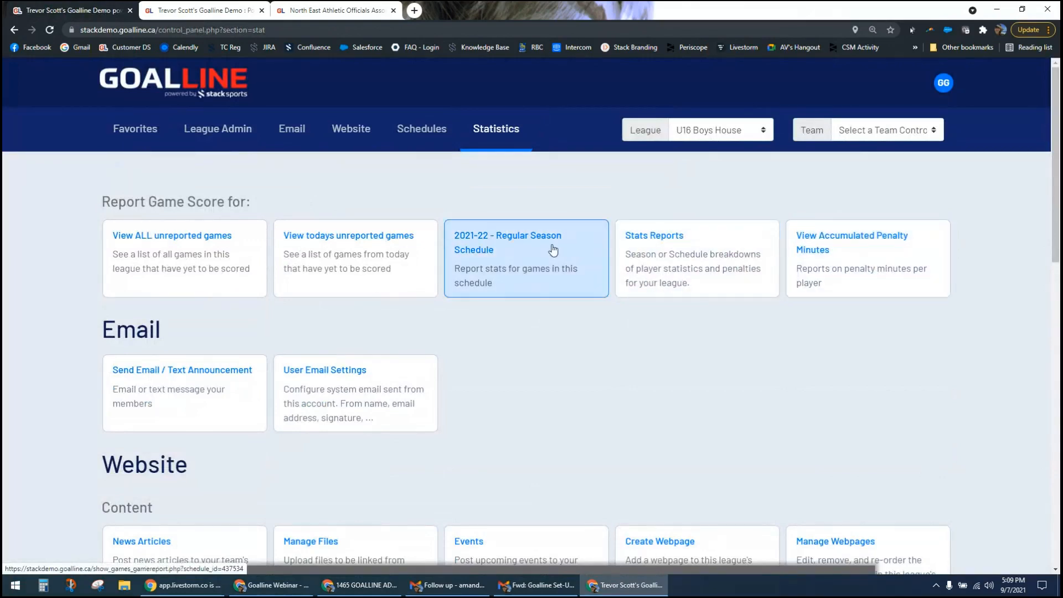
pyautogui.click(527, 244)
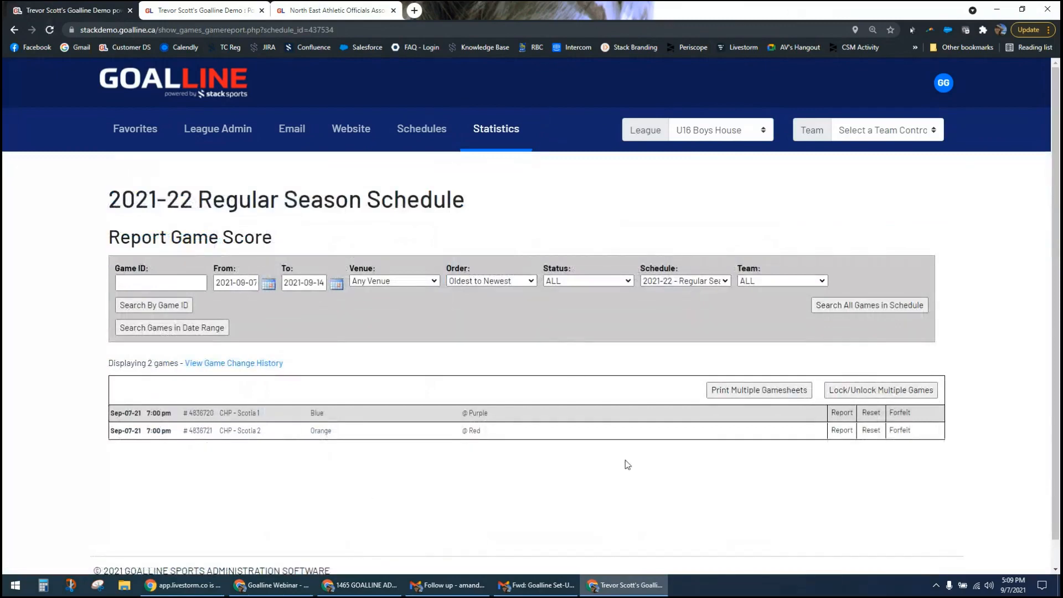
pyautogui.click(841, 430)
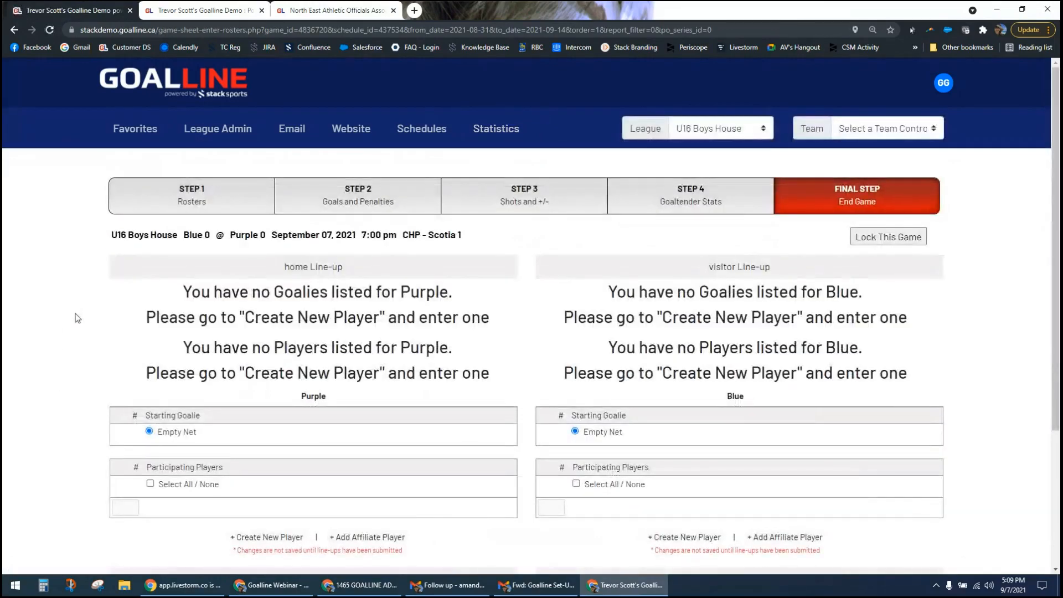
# - On the North East Athletic Officials site, open the Women - Hurricane Inlet League's score reporting for the 2021-22 Regular Season
pyautogui.click(325, 7)
pyautogui.click(867, 129)
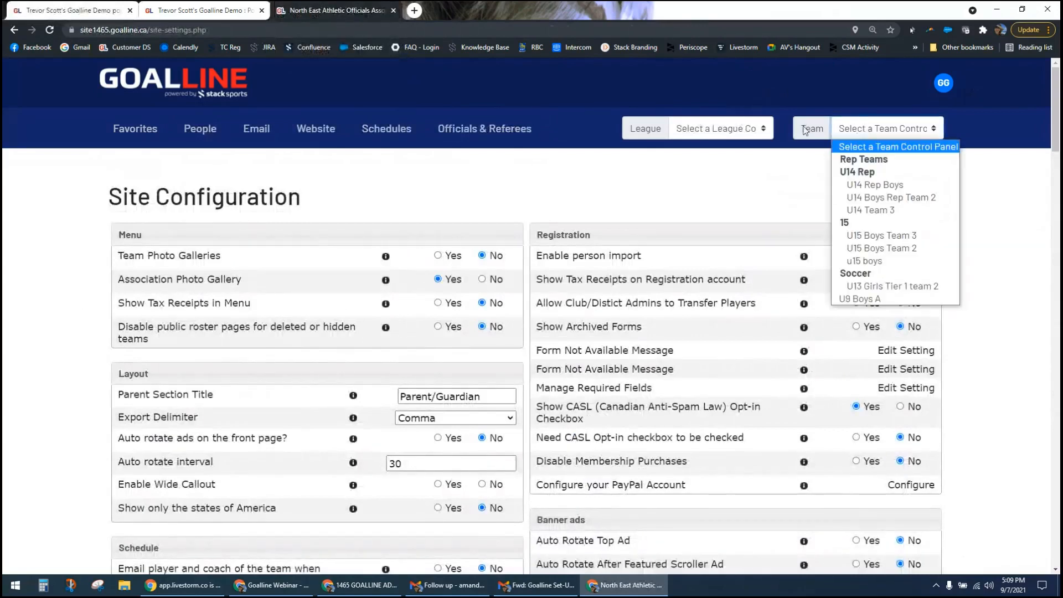
pyautogui.click(714, 127)
pyautogui.click(714, 127)
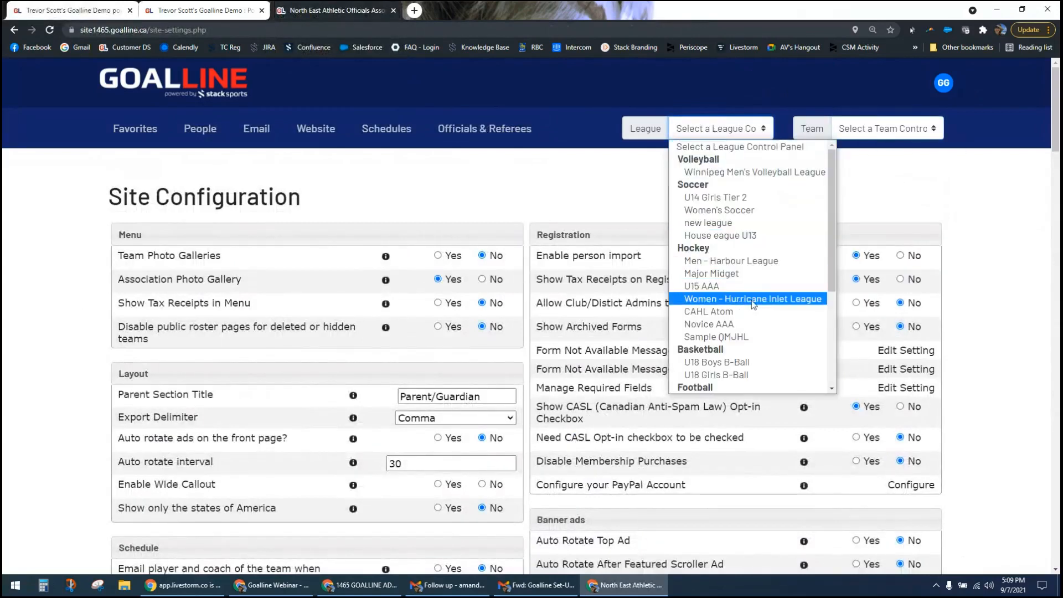
pyautogui.scroll(-3, 752, 303)
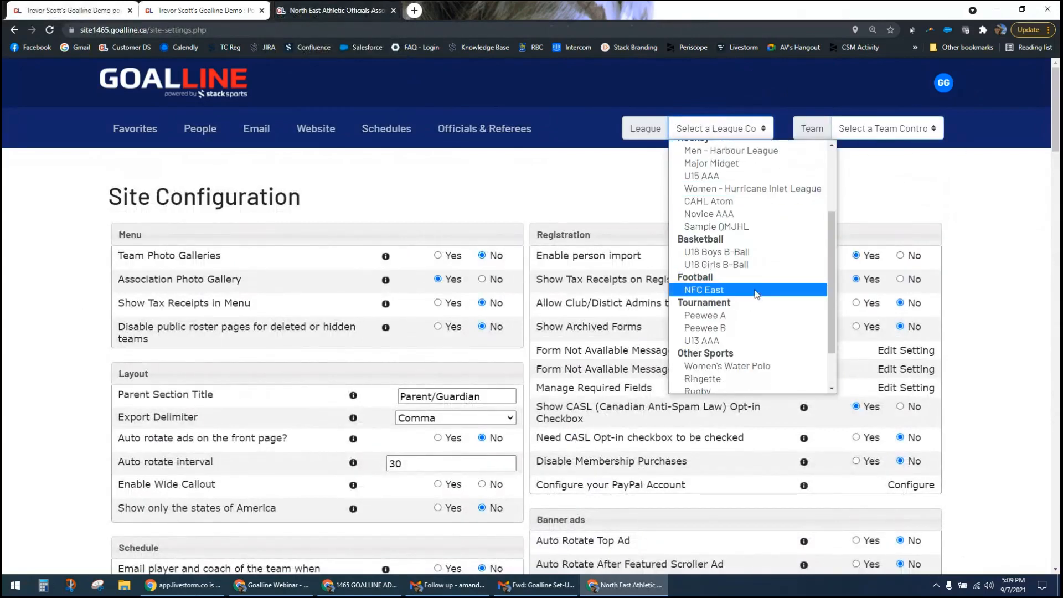
pyautogui.click(755, 182)
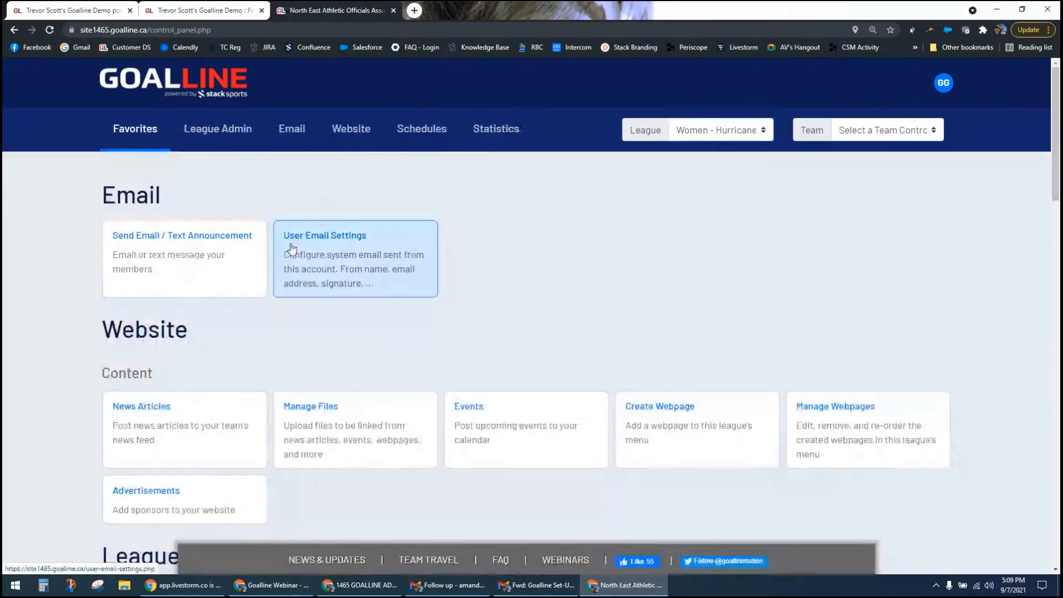
pyautogui.click(512, 135)
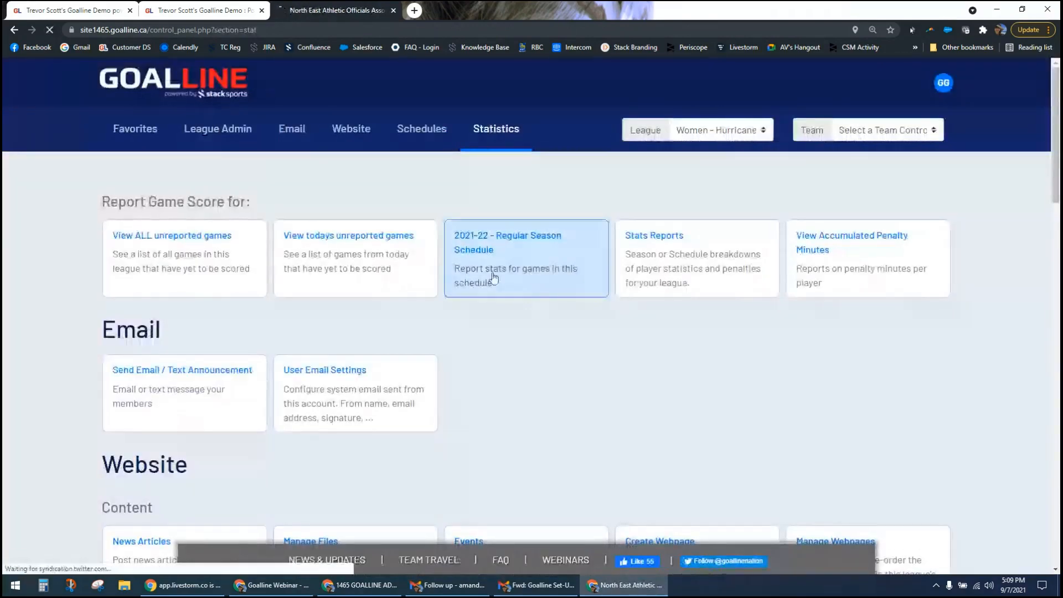
pyautogui.click(483, 285)
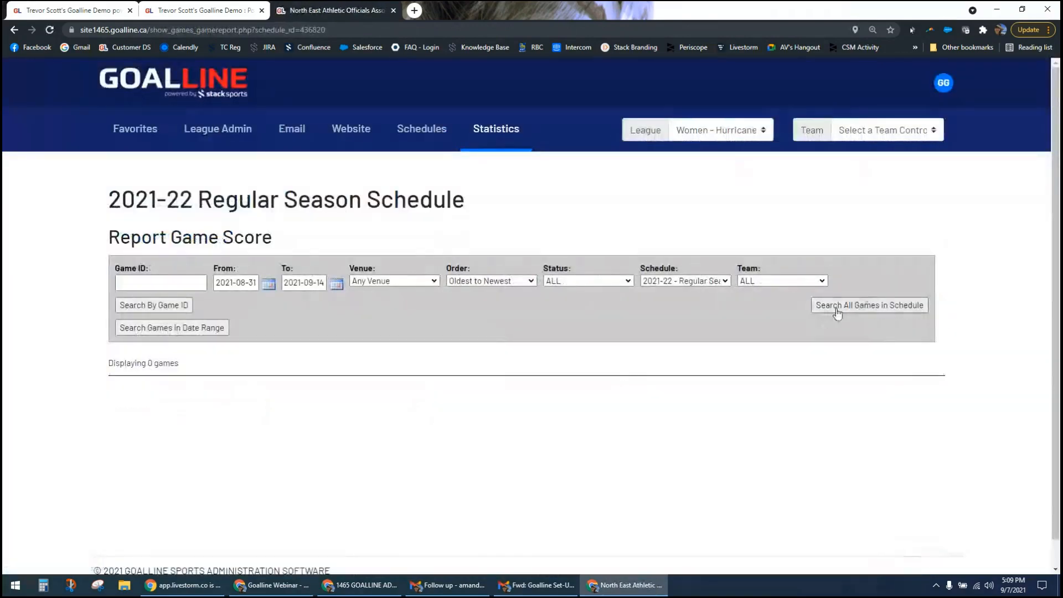
# - Review the league's 2021-22 Regular Season schedule details, then return to the schedule tools
pyautogui.click(418, 131)
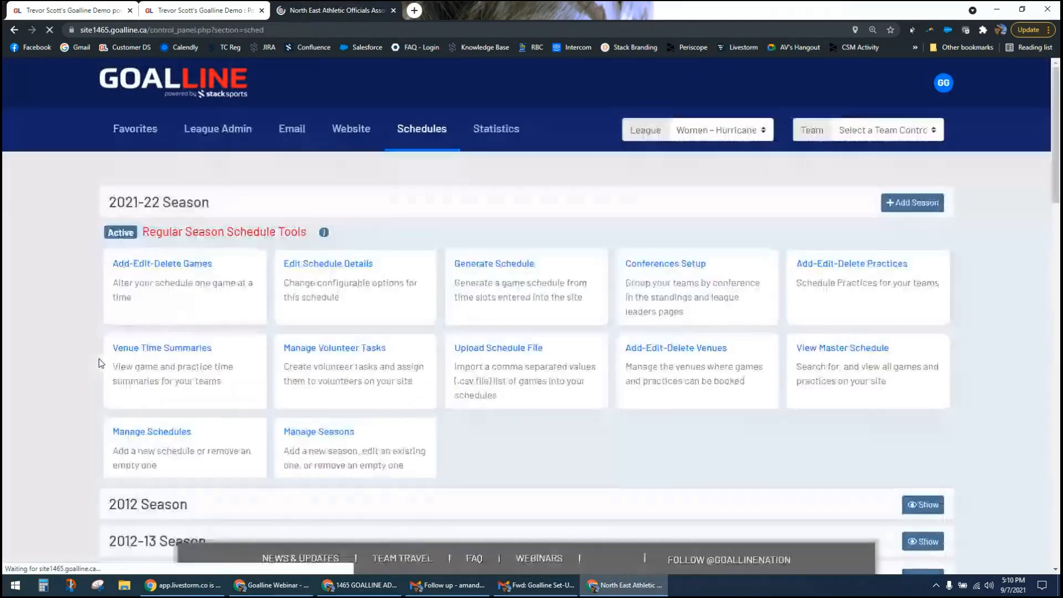
pyautogui.click(331, 298)
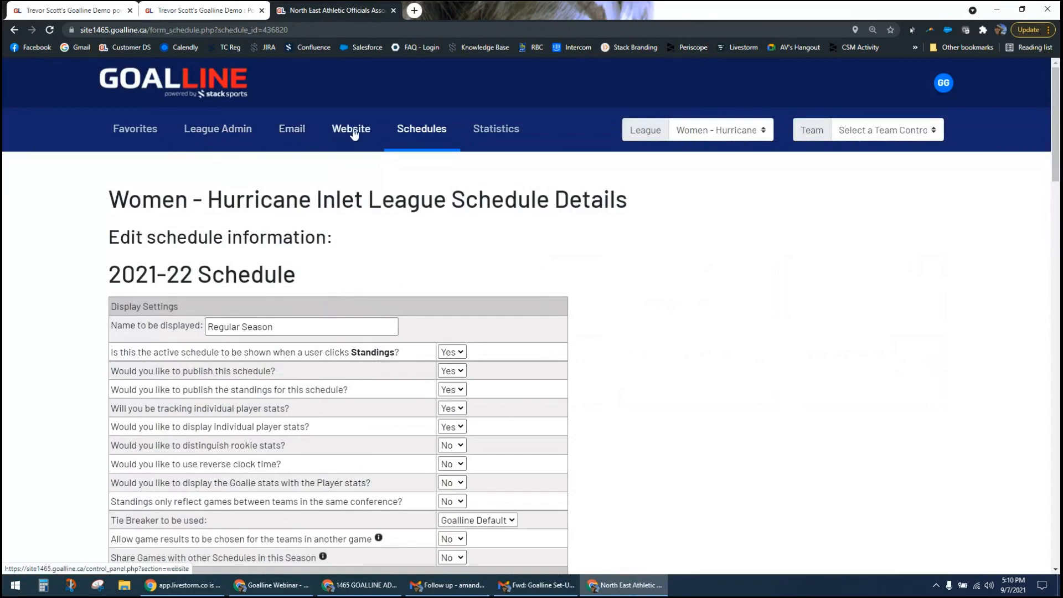
pyautogui.click(408, 135)
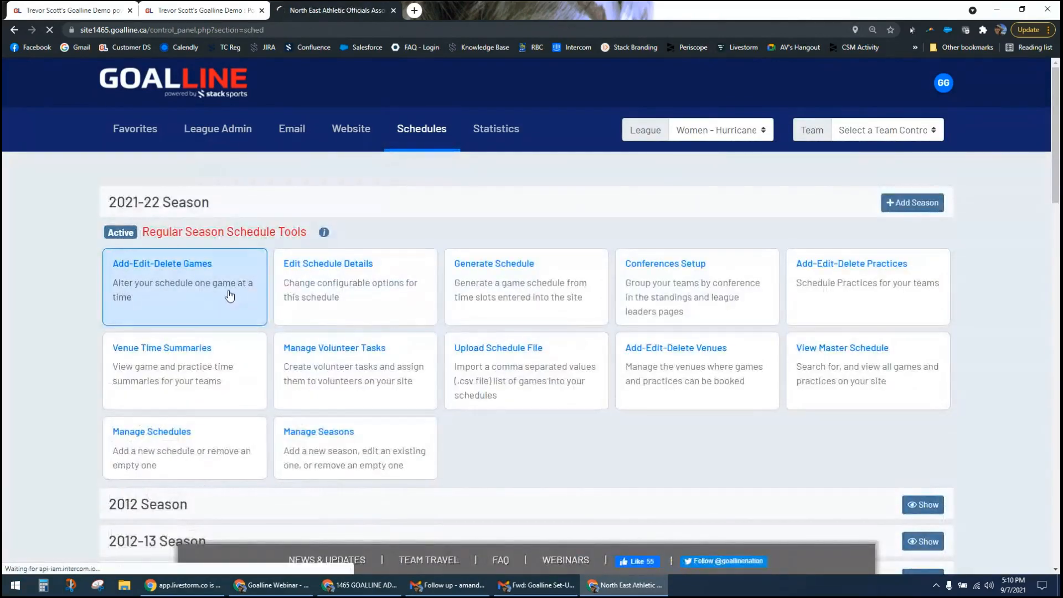
# - Try to create a 2021-22 Regular Season game with Blizzard visiting Lightning at at&t stadium on 2021-09-07 at 7:00 PM
pyautogui.click(230, 295)
pyautogui.click(196, 293)
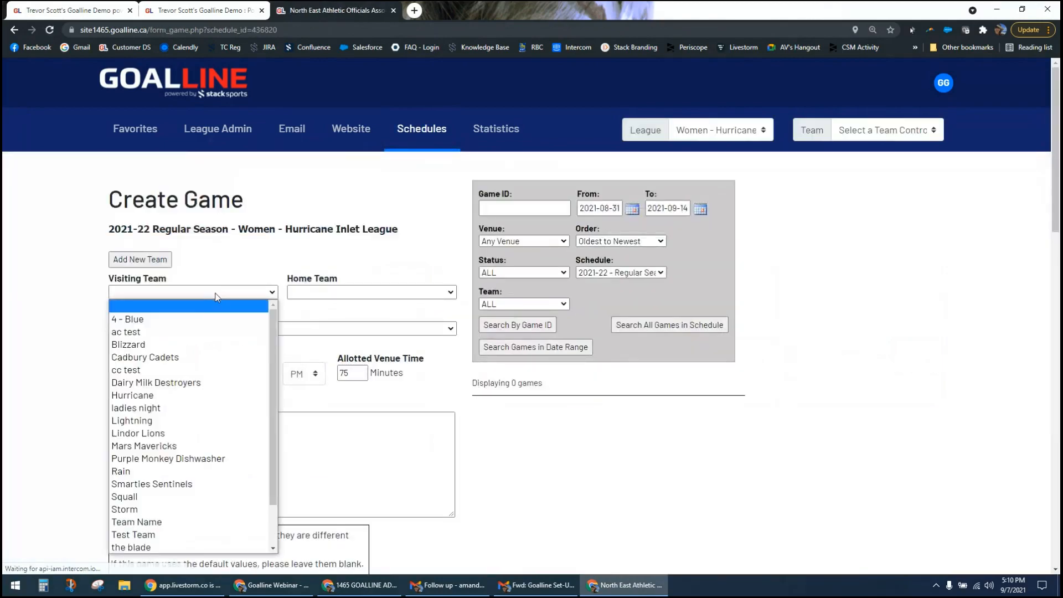
pyautogui.click(160, 344)
pyautogui.click(361, 292)
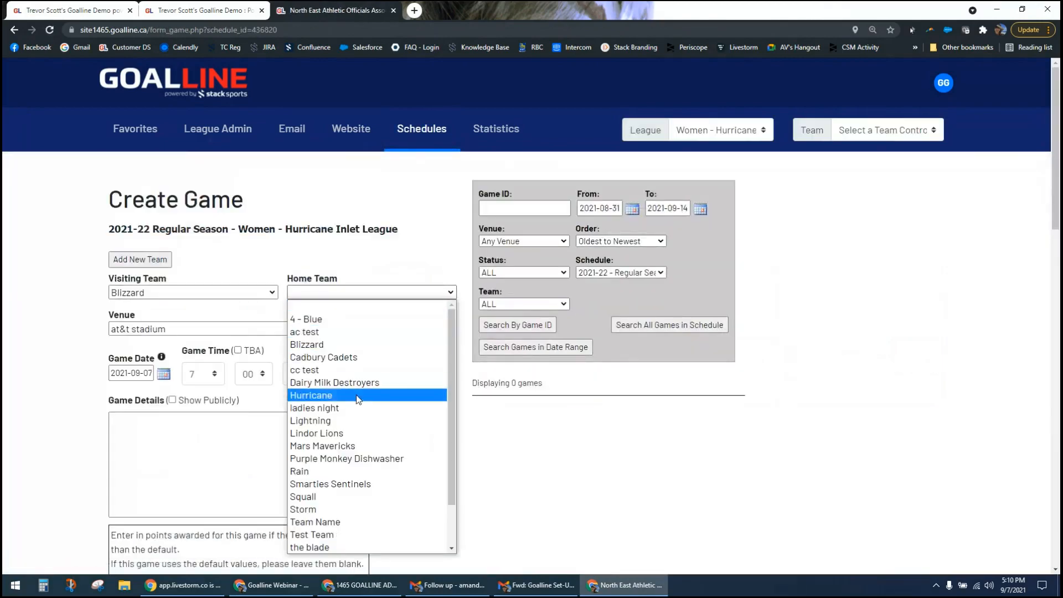
pyautogui.click(355, 423)
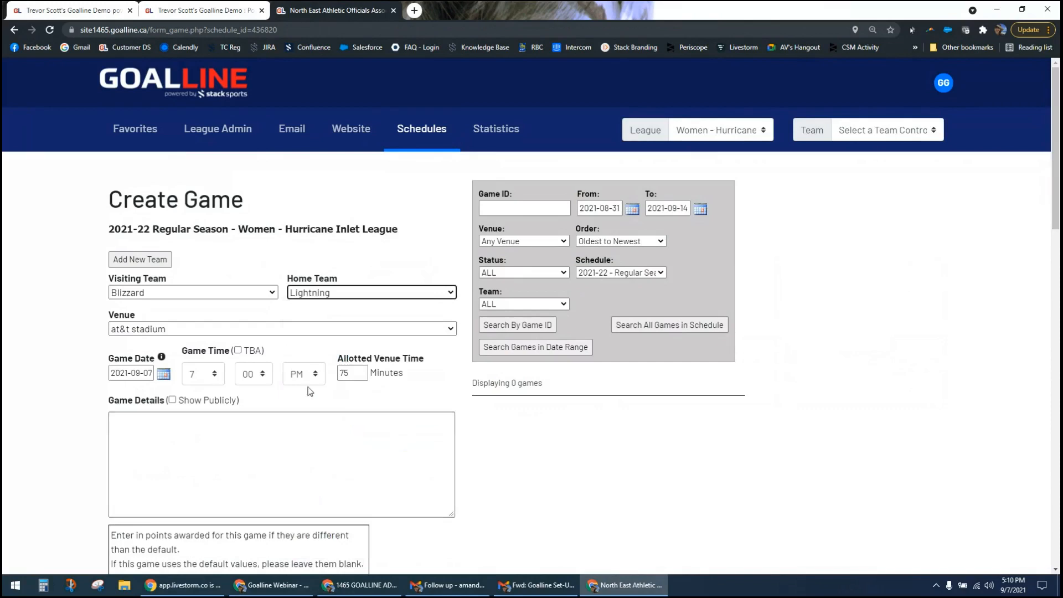
pyautogui.click(65, 368)
pyautogui.scroll(-20, 65, 371)
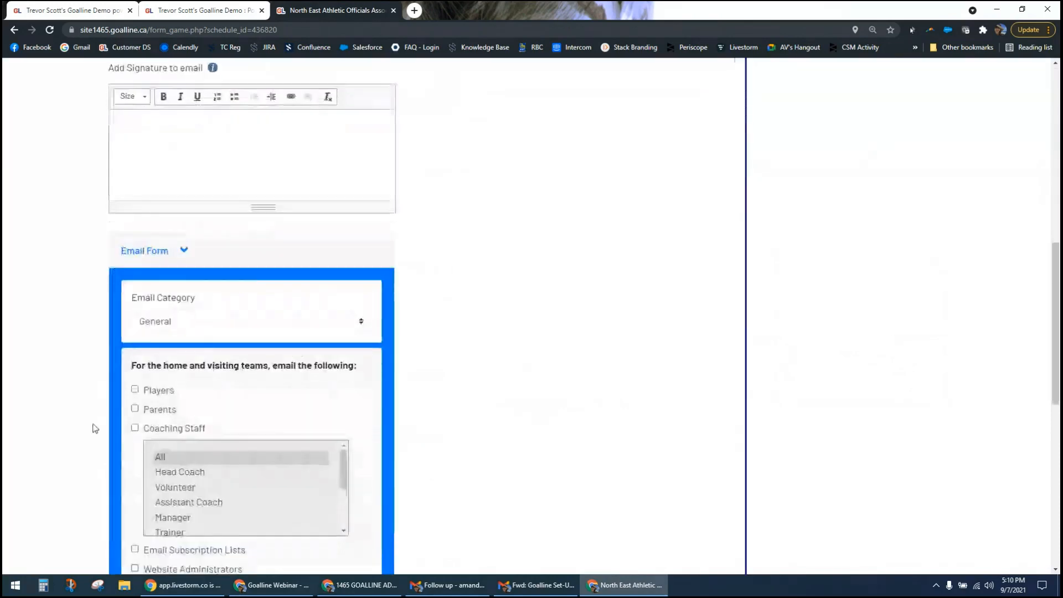
pyautogui.click(146, 492)
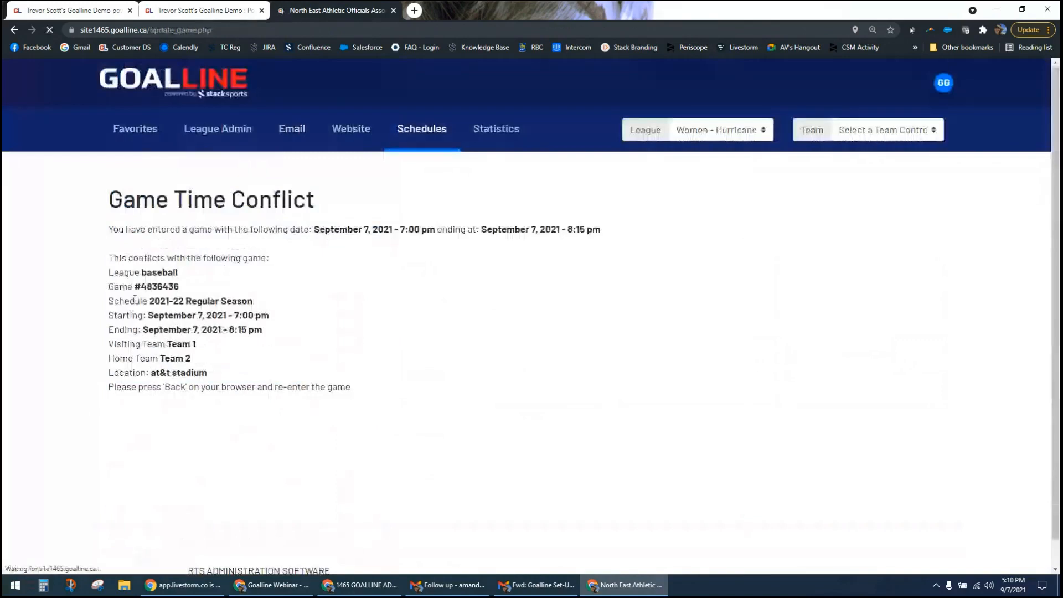
pyautogui.moveTo(119, 286); pyautogui.dragTo(146, 321)
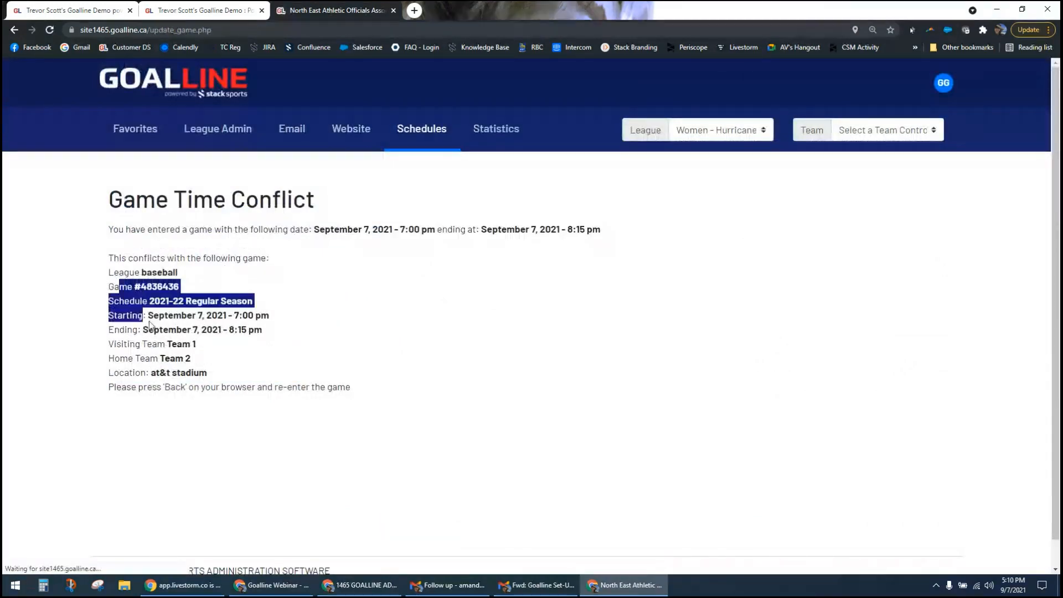
pyautogui.click(379, 361)
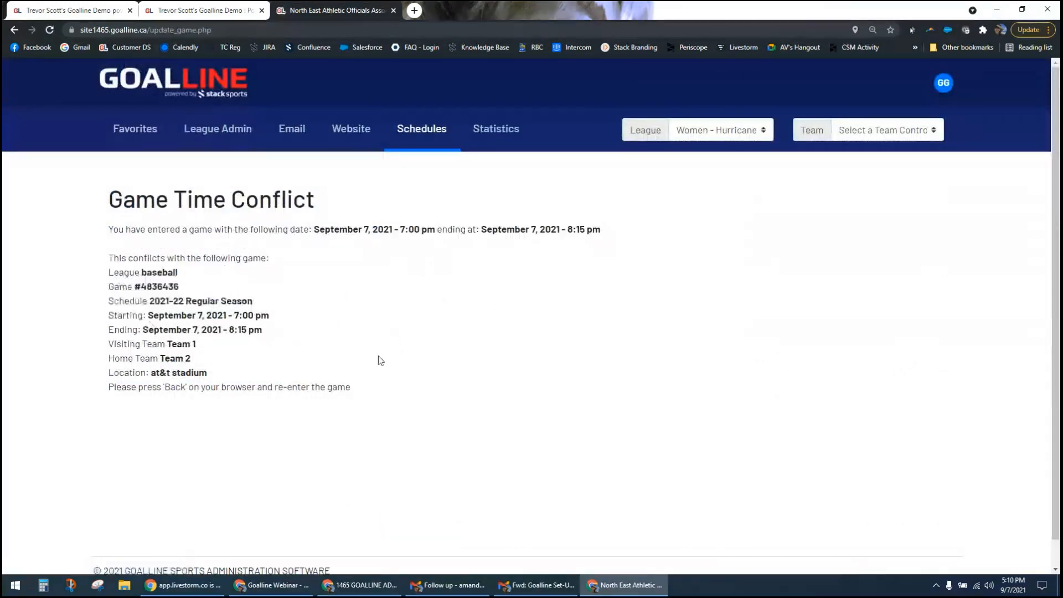
# - Re-enter the game with Blizzard visiting Lightning on 2021-09-07 at 7:00 PM, using Gillette Stadium as the venue, and save it
pyautogui.click(13, 30)
pyautogui.scroll(10, 523, 471)
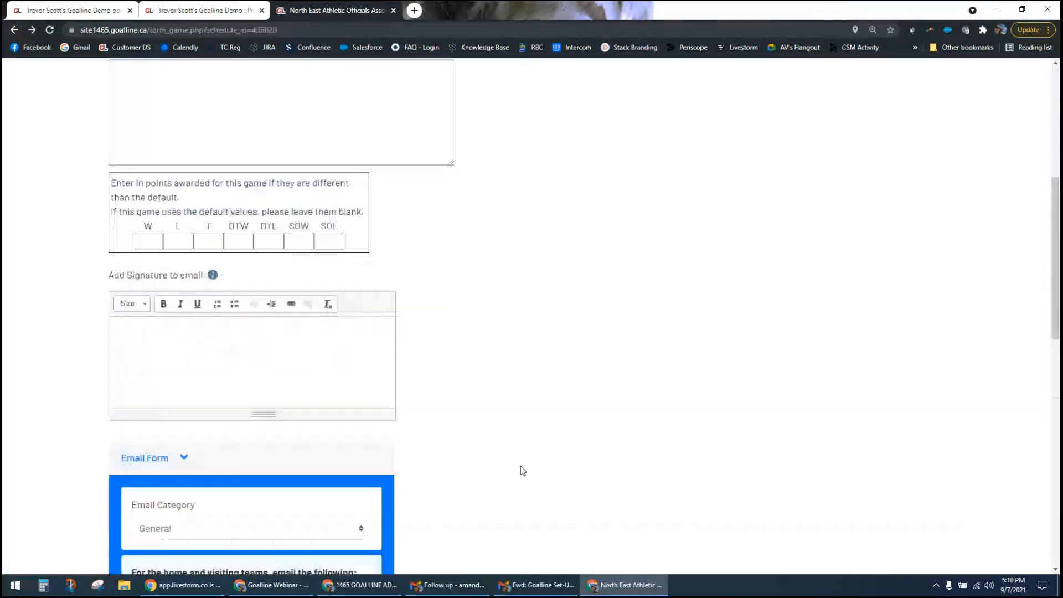
pyautogui.scroll(6, 522, 470)
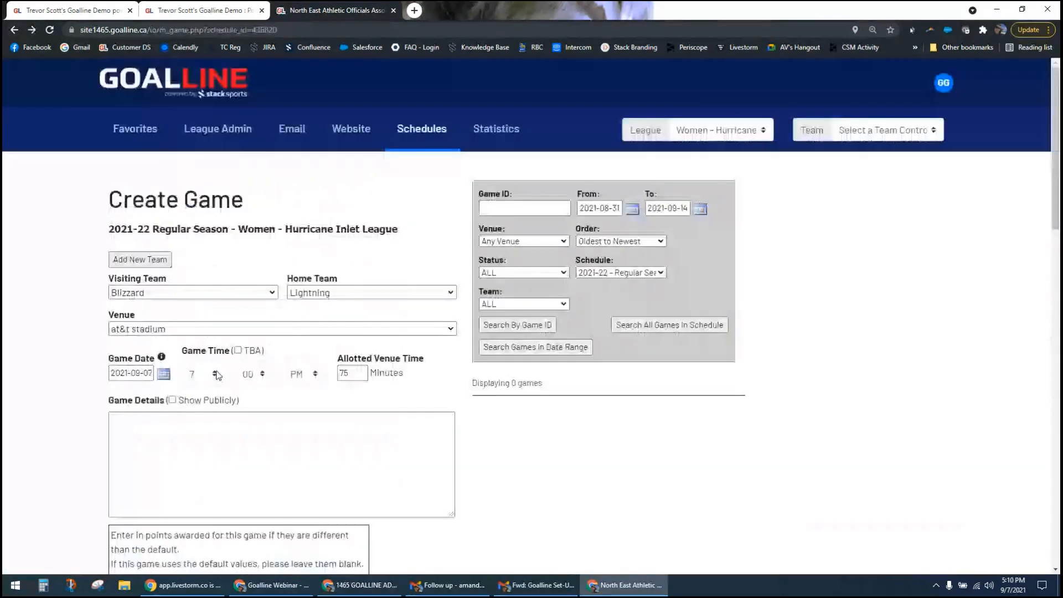
pyautogui.click(201, 328)
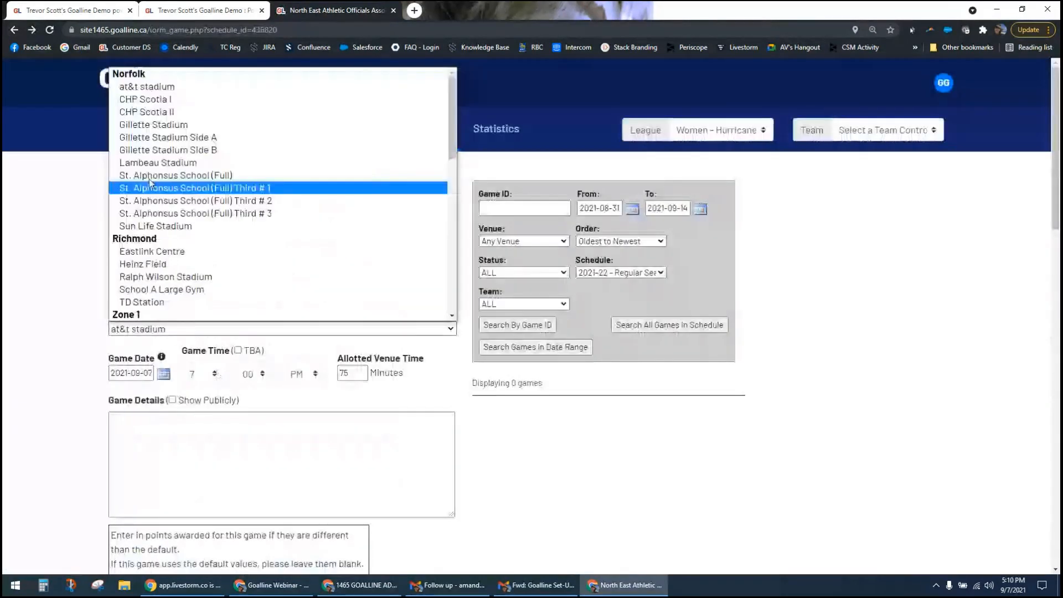
pyautogui.click(151, 125)
pyautogui.click(367, 371)
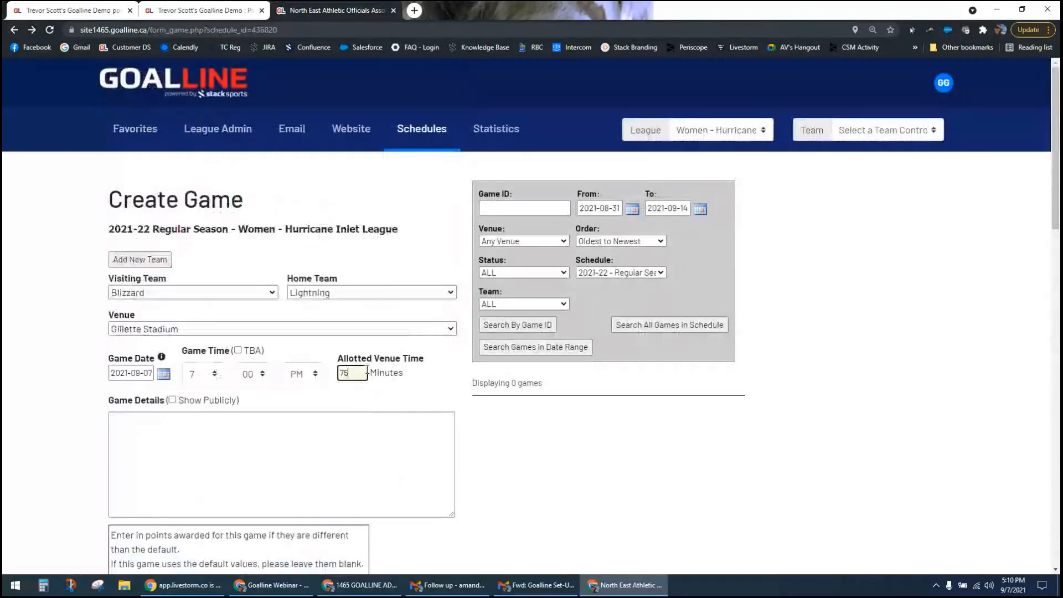
pyautogui.press('Return')
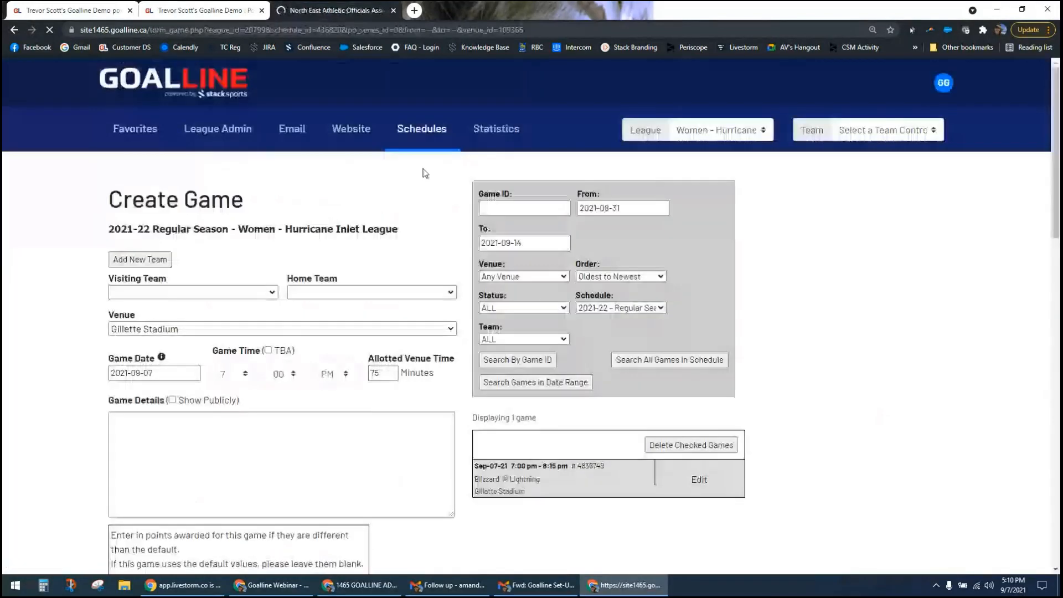
# - Open the score report for the Blizzard at Lightning game in the 2021-22 Regular Season schedule
pyautogui.click(487, 133)
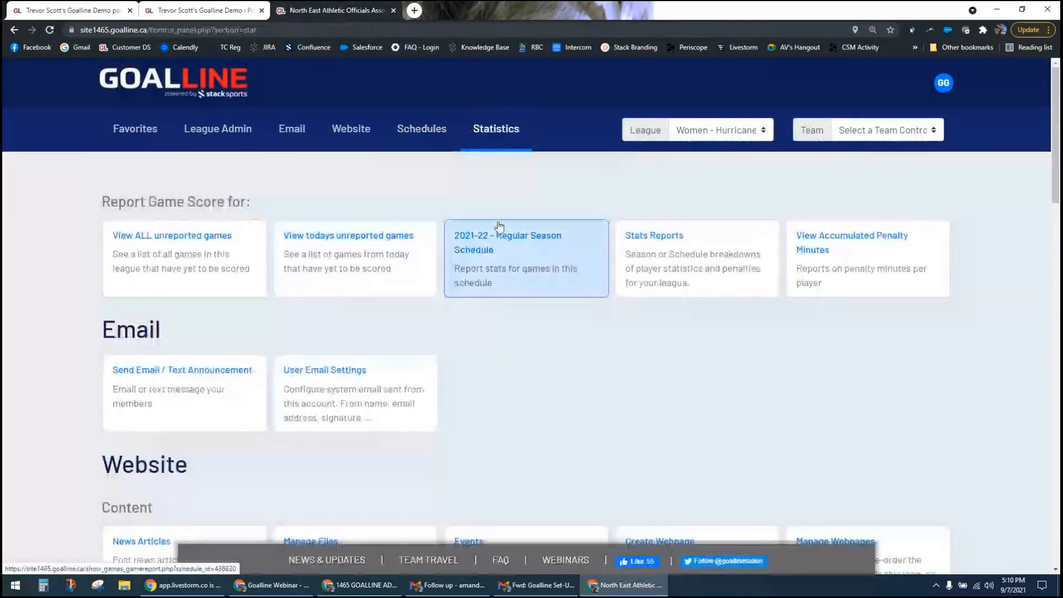
pyautogui.click(498, 226)
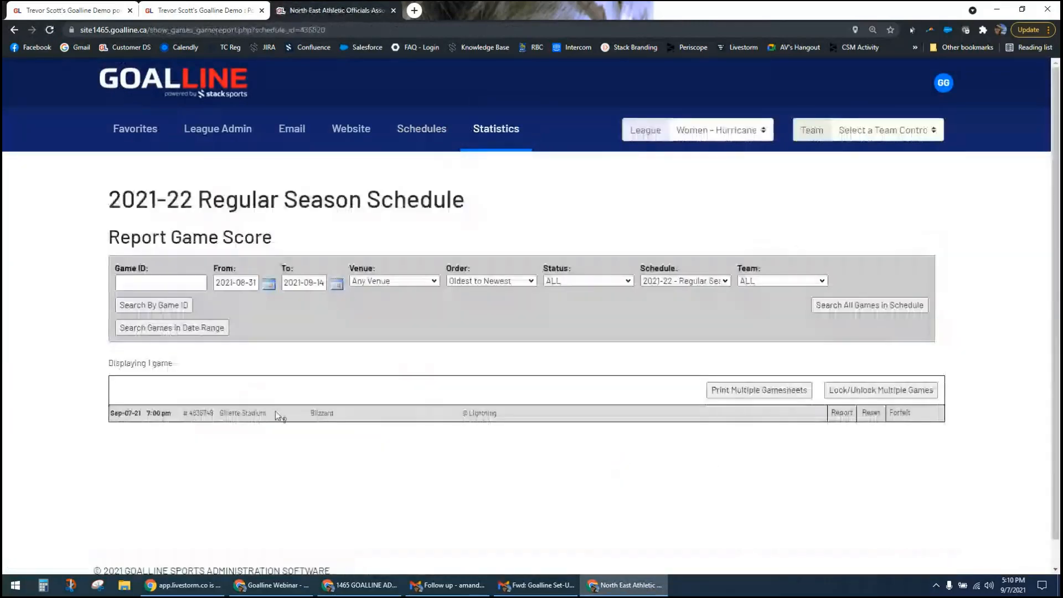
pyautogui.click(836, 416)
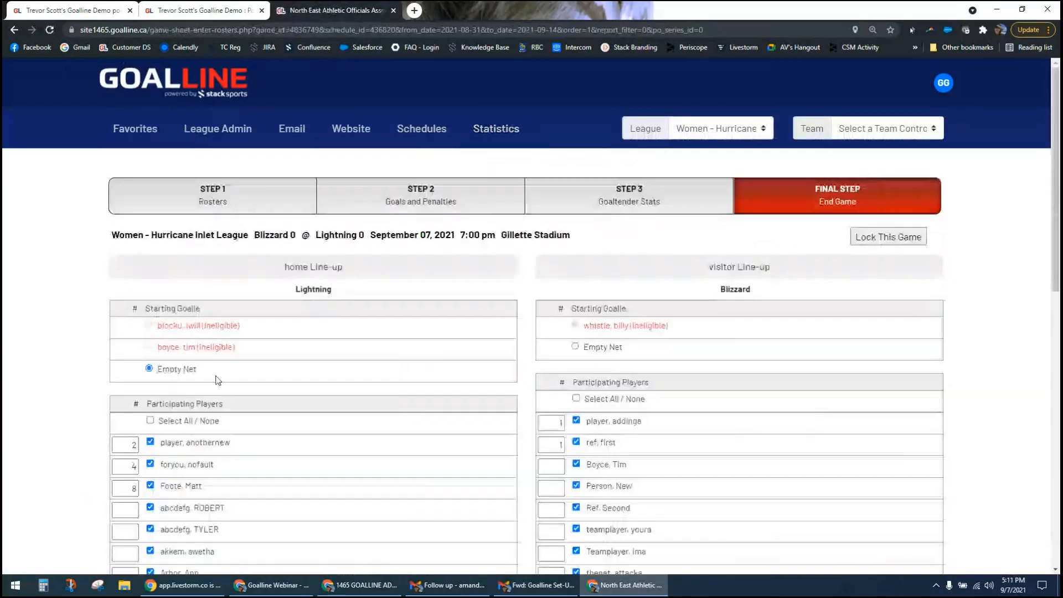
# - Set the starting goalie to Empty Net for both Lightning and Blizzard, and submit the line-ups
pyautogui.click(213, 370)
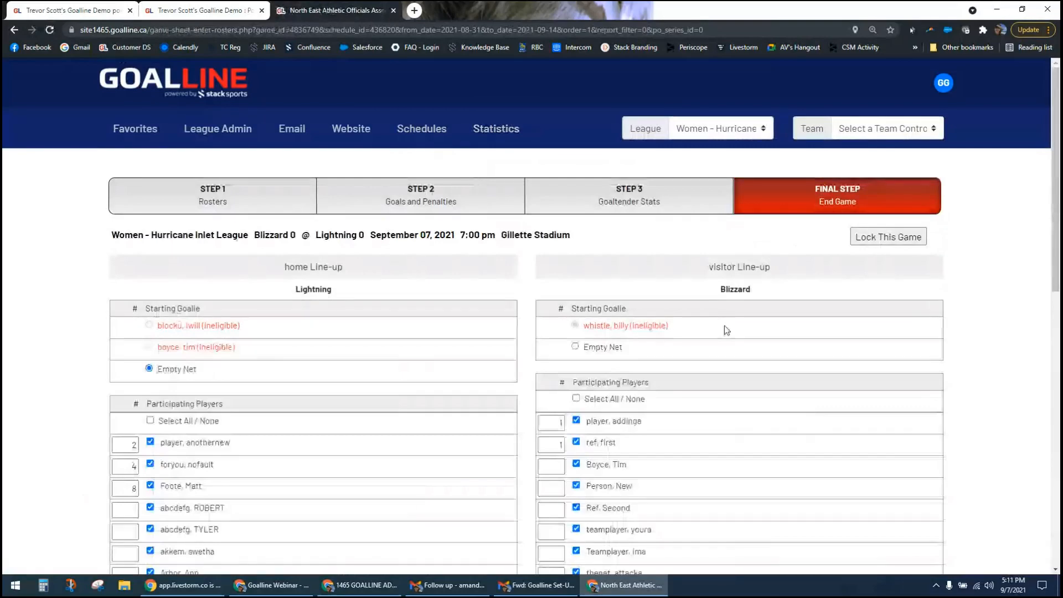
pyautogui.click(608, 347)
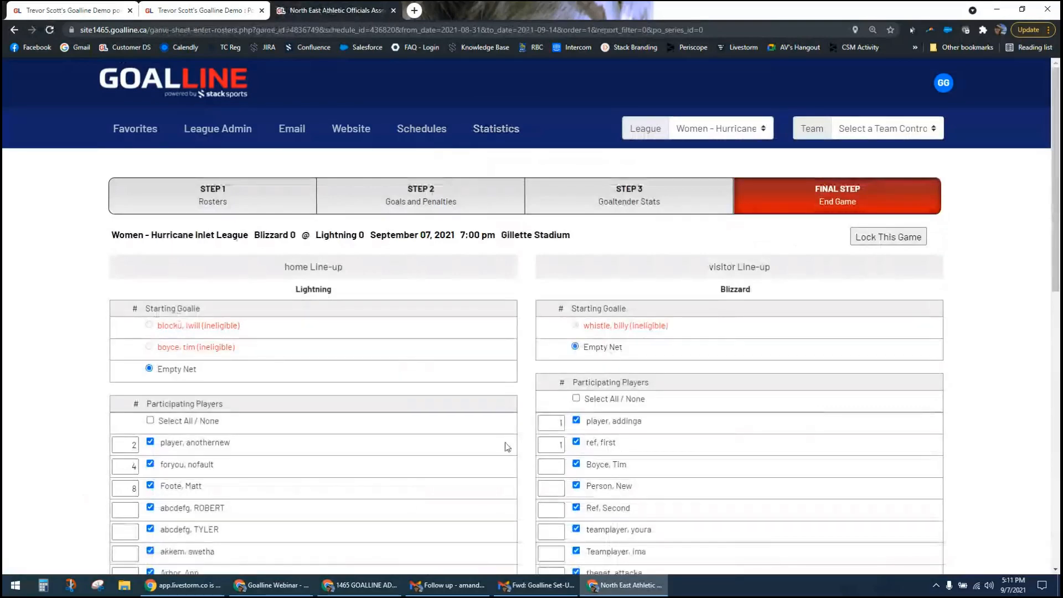
pyautogui.scroll(-3, 550, 461)
pyautogui.scroll(-1, 765, 513)
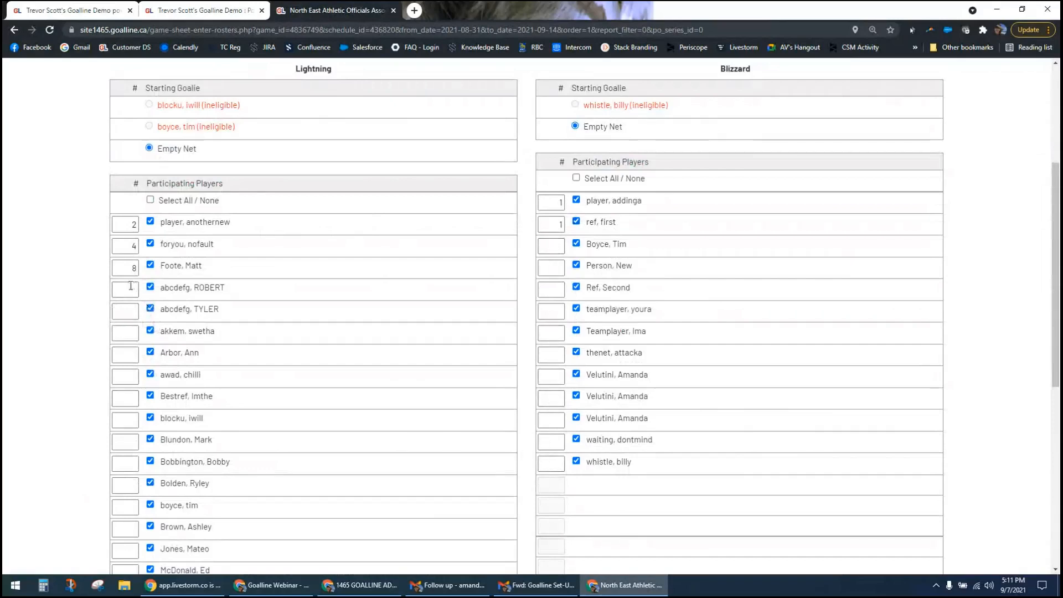
pyautogui.scroll(-8, 143, 289)
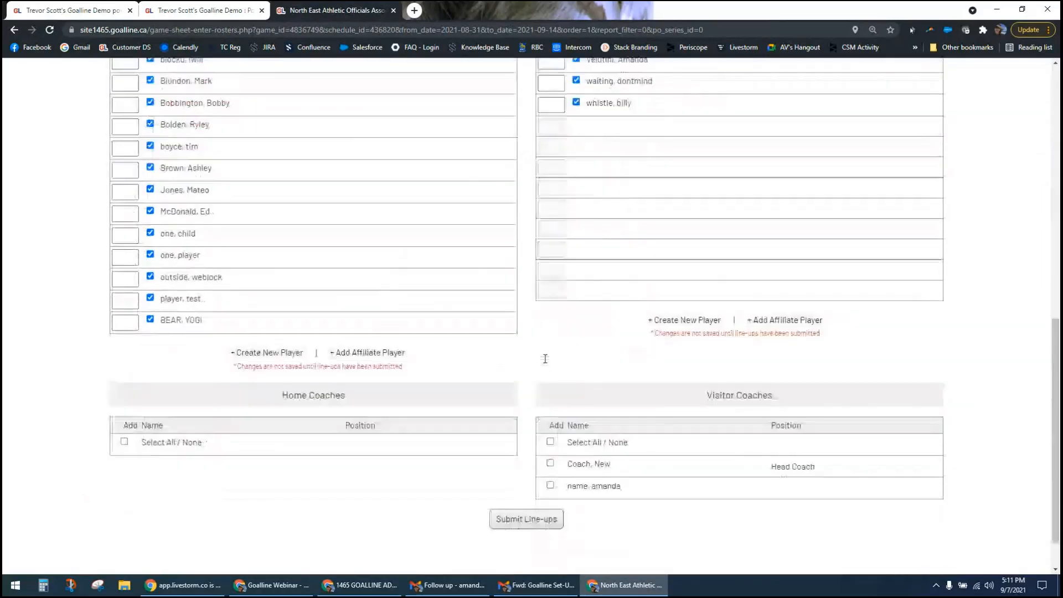
pyautogui.click(521, 471)
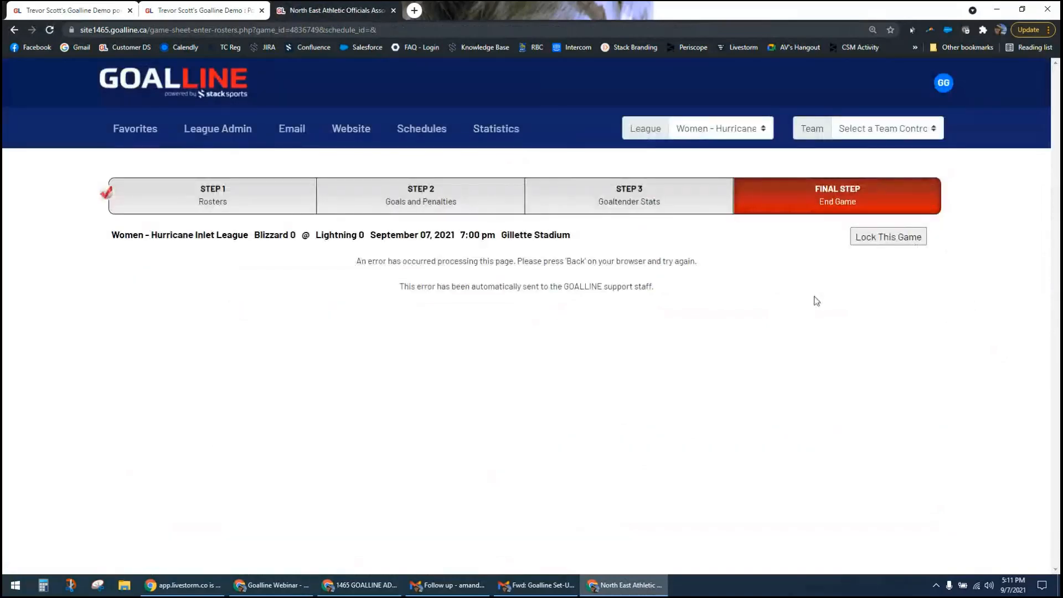
# - Record a normal even-strength goal for Lightning's test player in period 1 at 10:20, crediting a teammate with the first assist
pyautogui.click(441, 211)
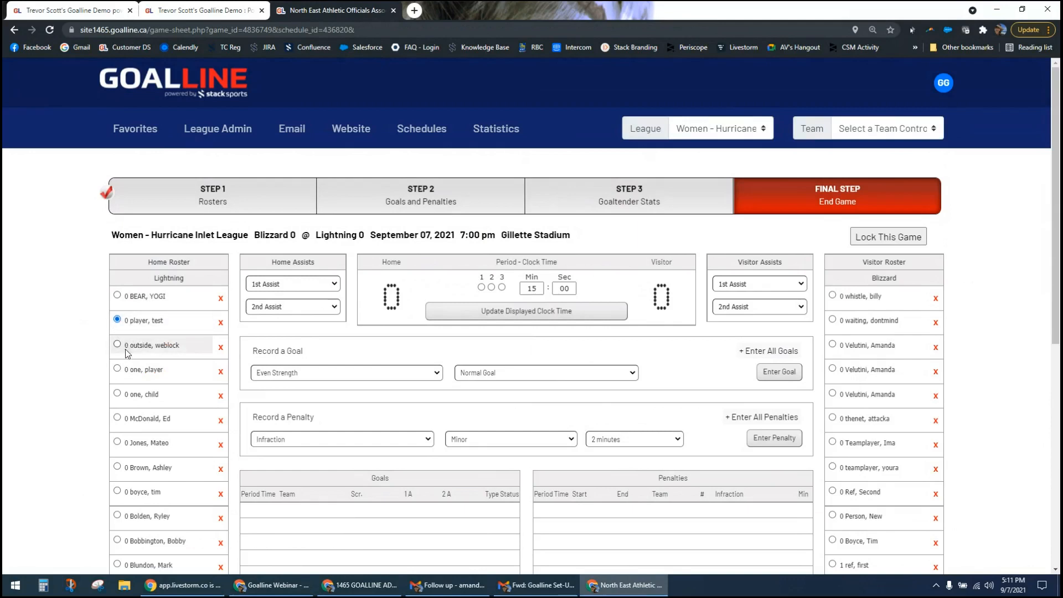
pyautogui.click(128, 319)
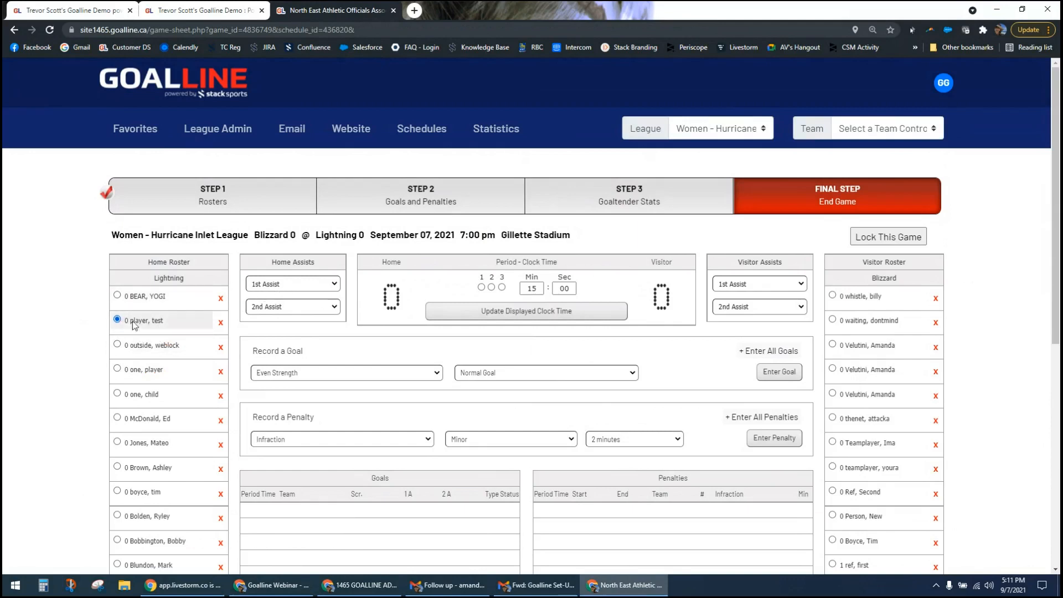
pyautogui.click(481, 287)
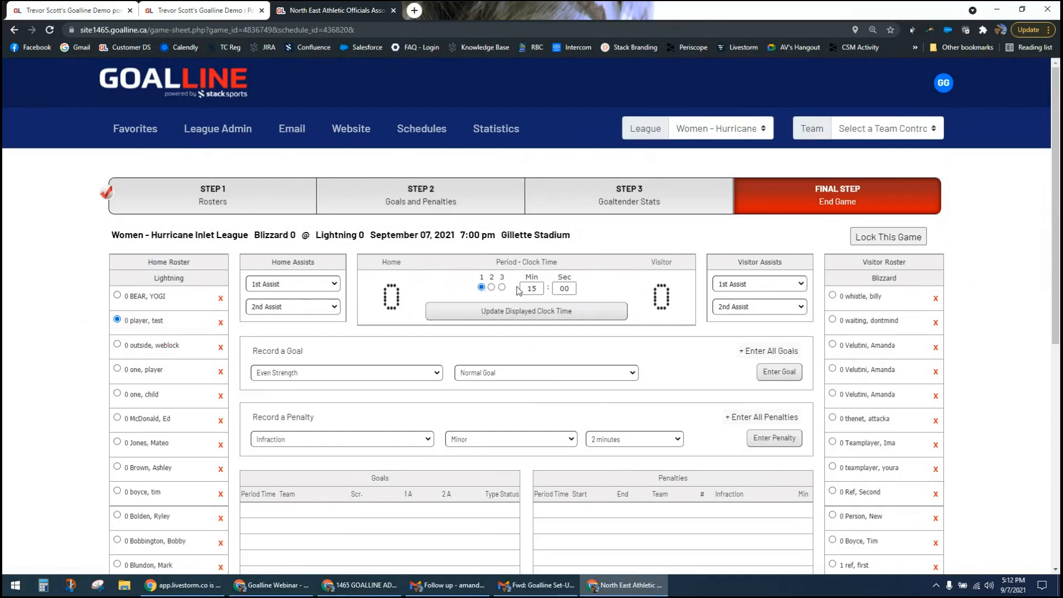
pyautogui.moveTo(520, 291); pyautogui.dragTo(528, 288)
pyautogui.doubleClick(531, 289)
pyautogui.write('10')
pyautogui.click(562, 288)
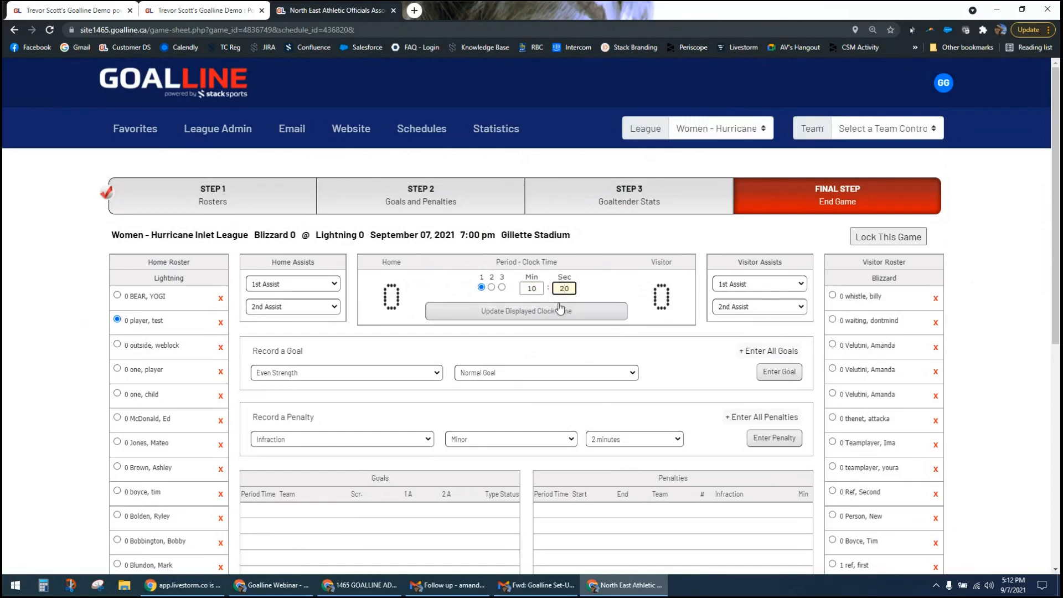
pyautogui.click(319, 284)
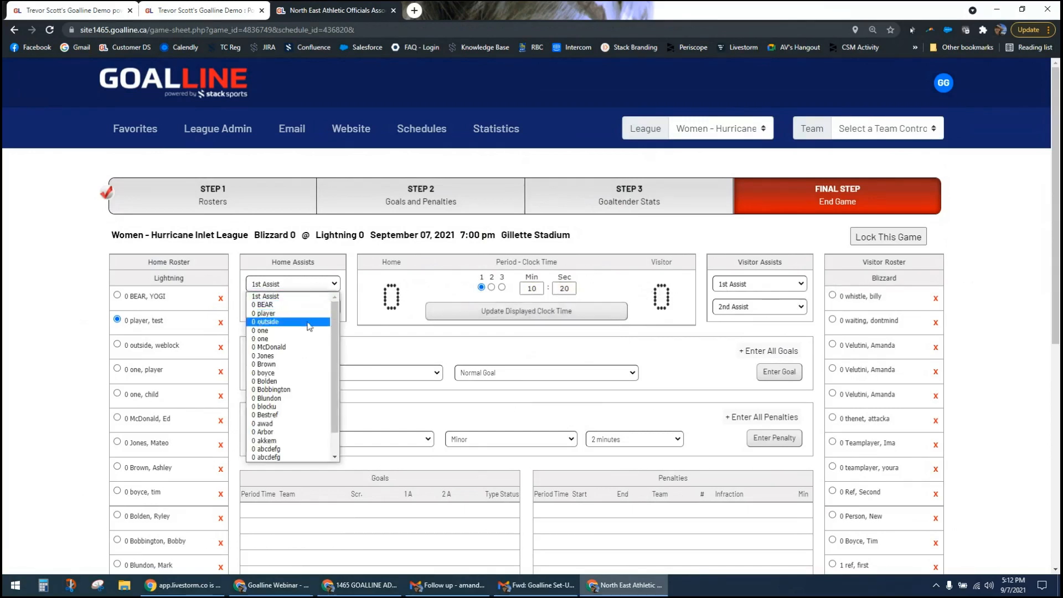
pyautogui.click(288, 347)
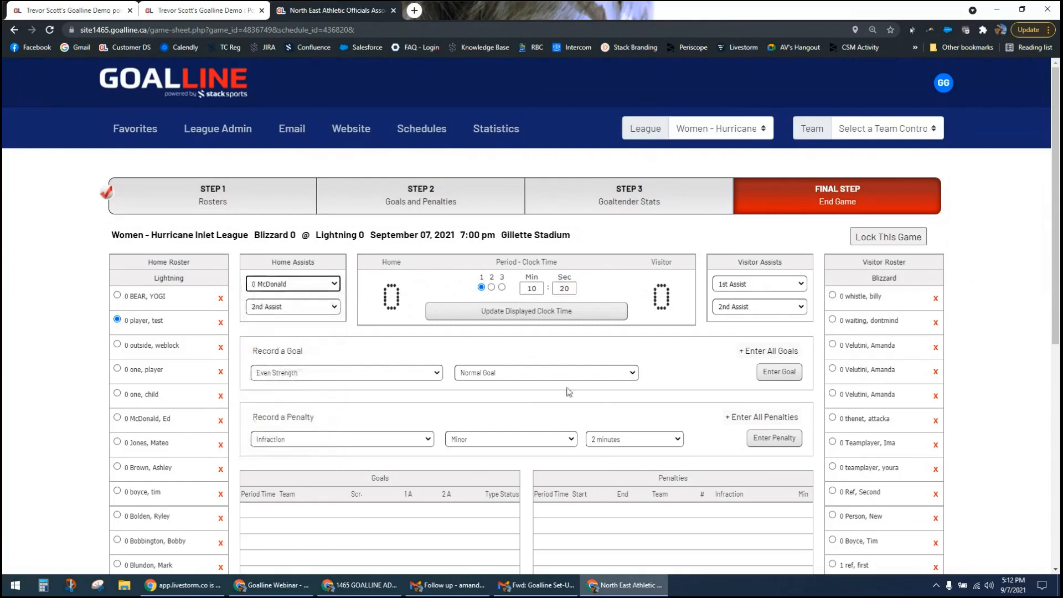
pyautogui.click(779, 374)
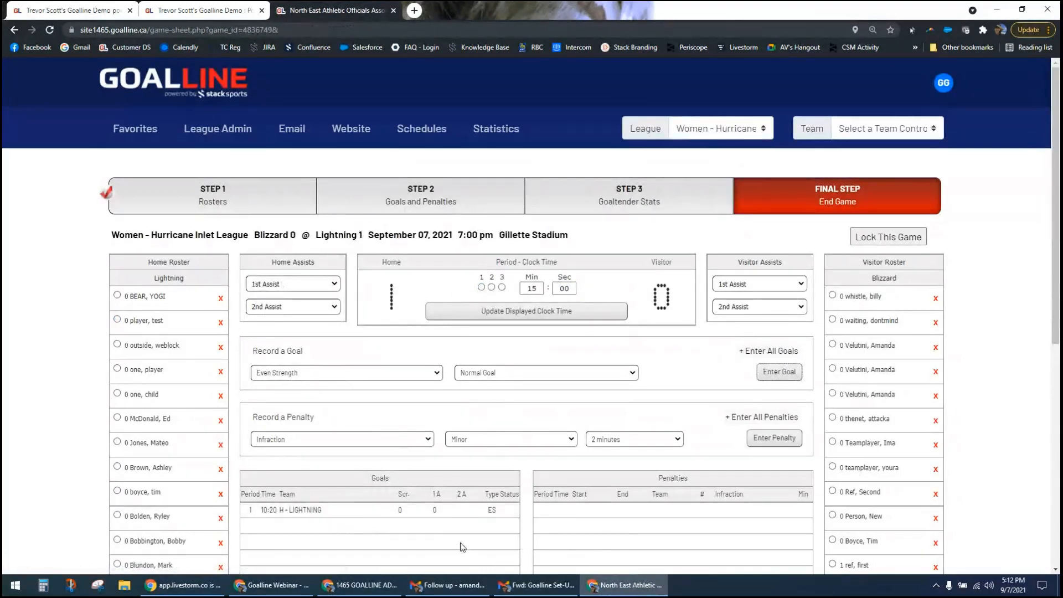
# - Review the infraction and penalty type choices available for recording a penalty
pyautogui.scroll(-1, 426, 535)
pyautogui.scroll(-3, 426, 532)
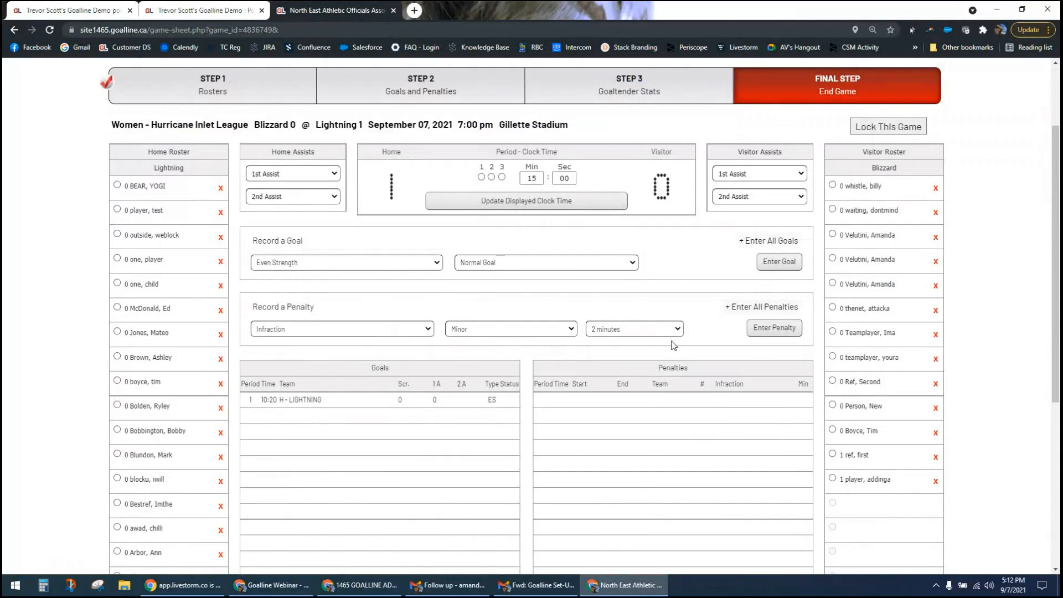
pyautogui.click(430, 330)
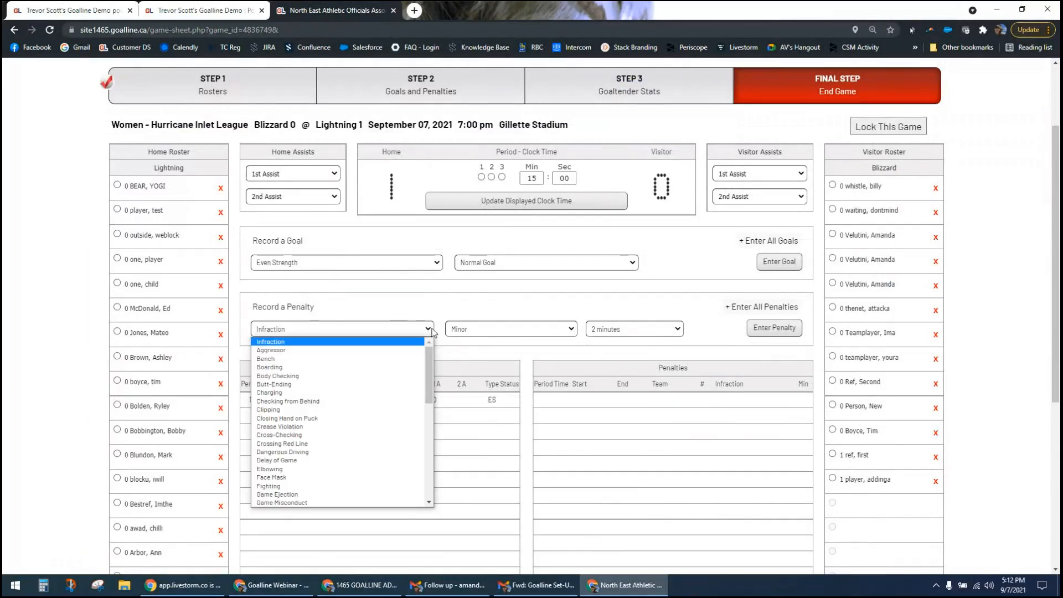
pyautogui.click(483, 328)
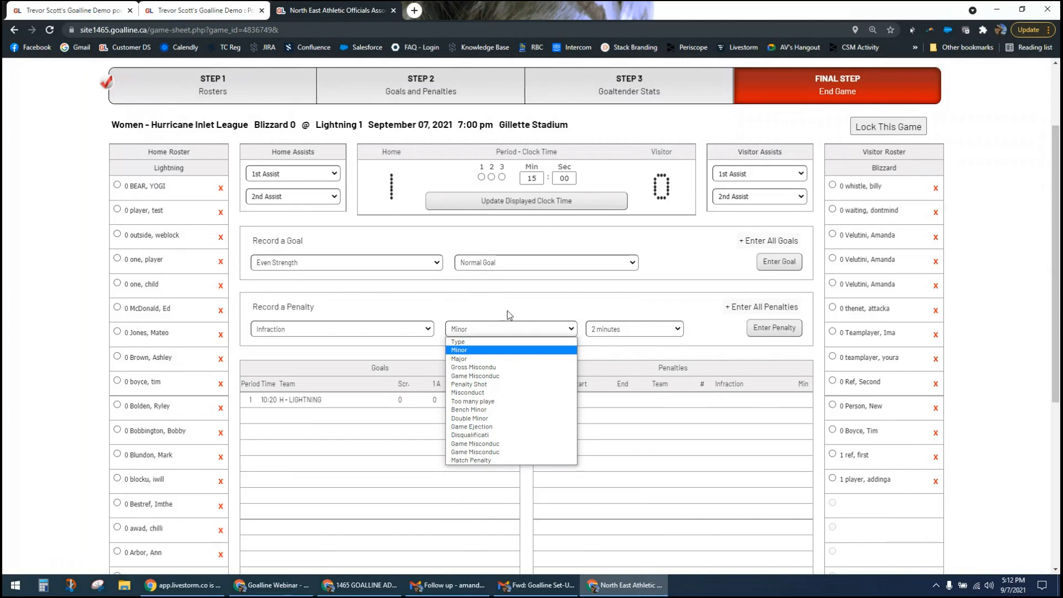
pyautogui.click(660, 310)
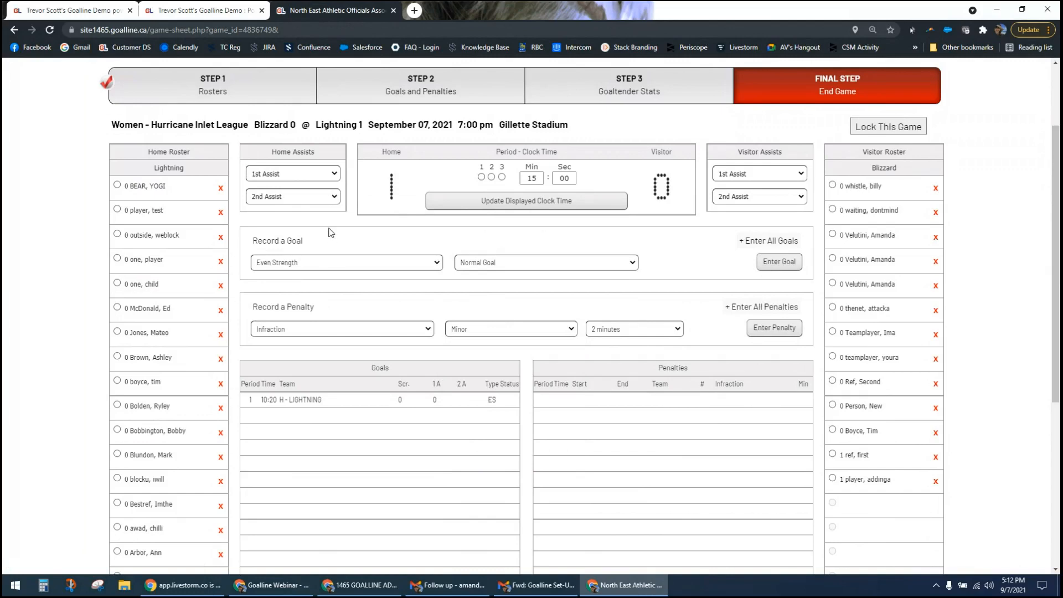
# - Open the all-goals entry form for 3 goals and view the team choices for the first row
pyautogui.click(755, 242)
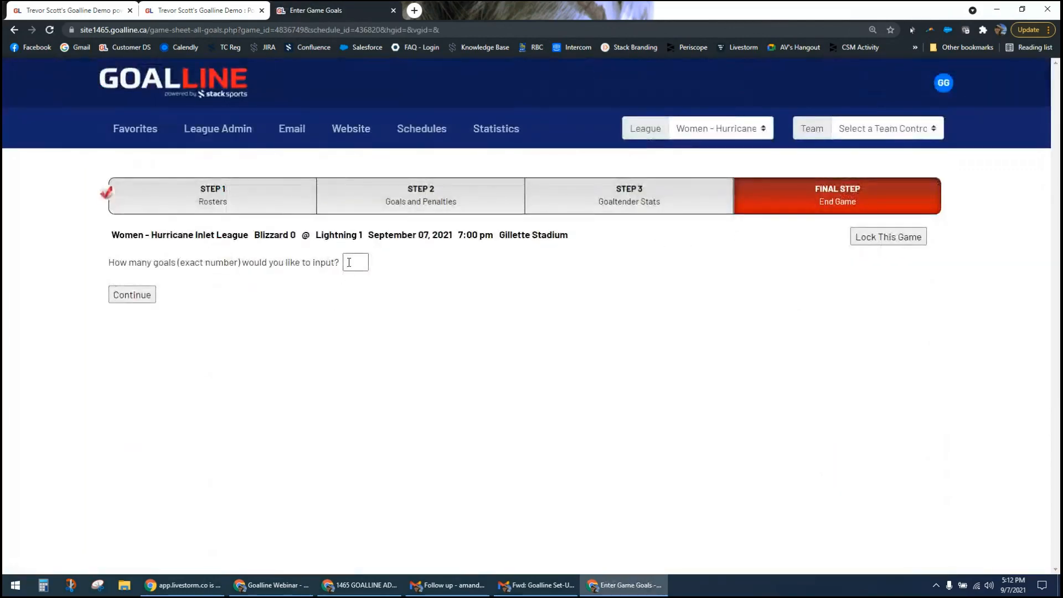
pyautogui.click(349, 262)
pyautogui.write('3')
pyautogui.click(140, 296)
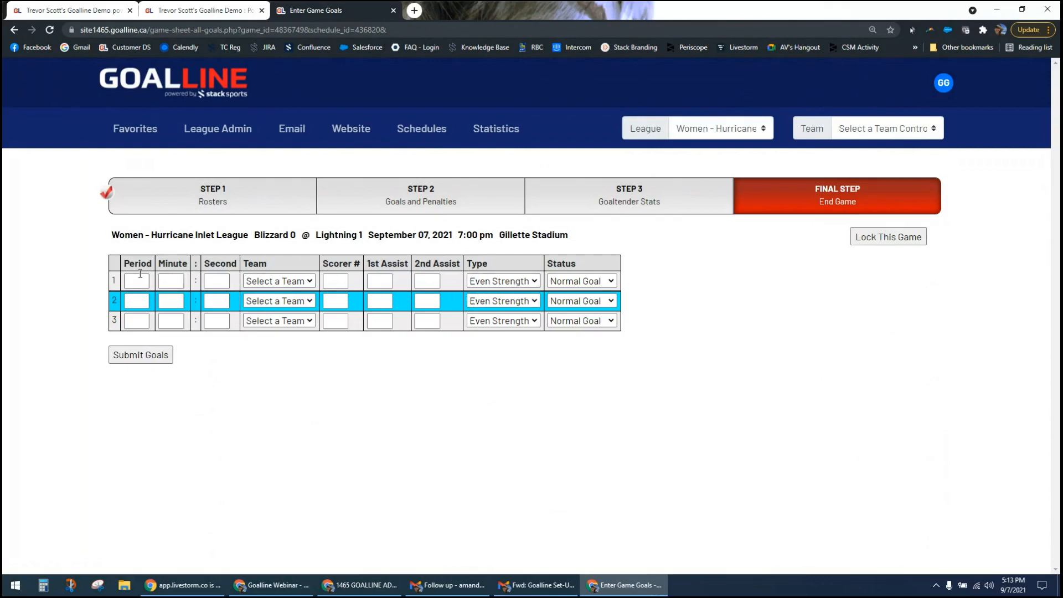
pyautogui.click(278, 282)
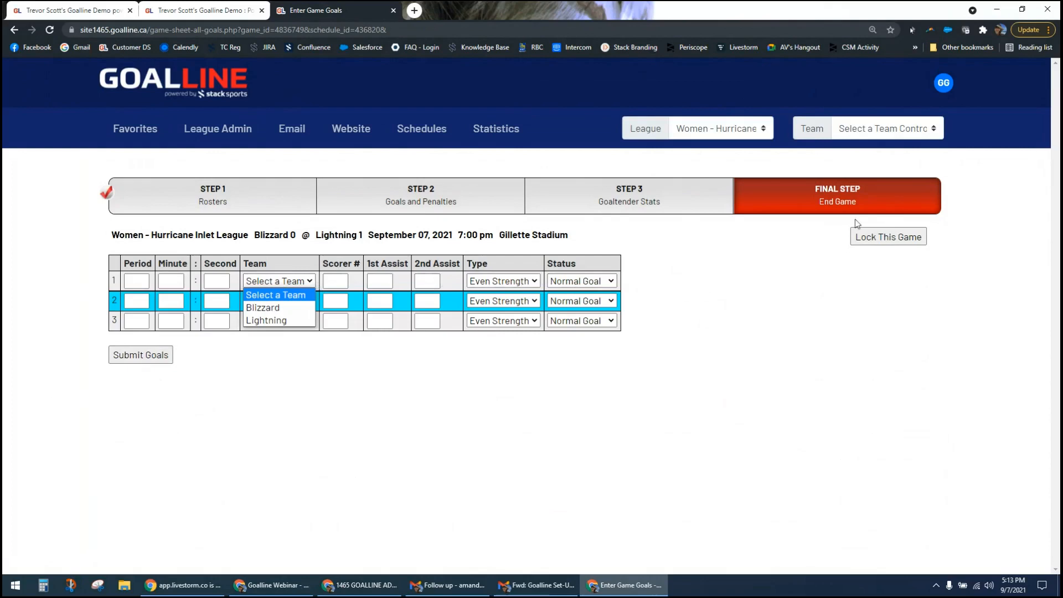
# - Open the game's End Game form and examine the shoot-out winner choices
pyautogui.click(840, 205)
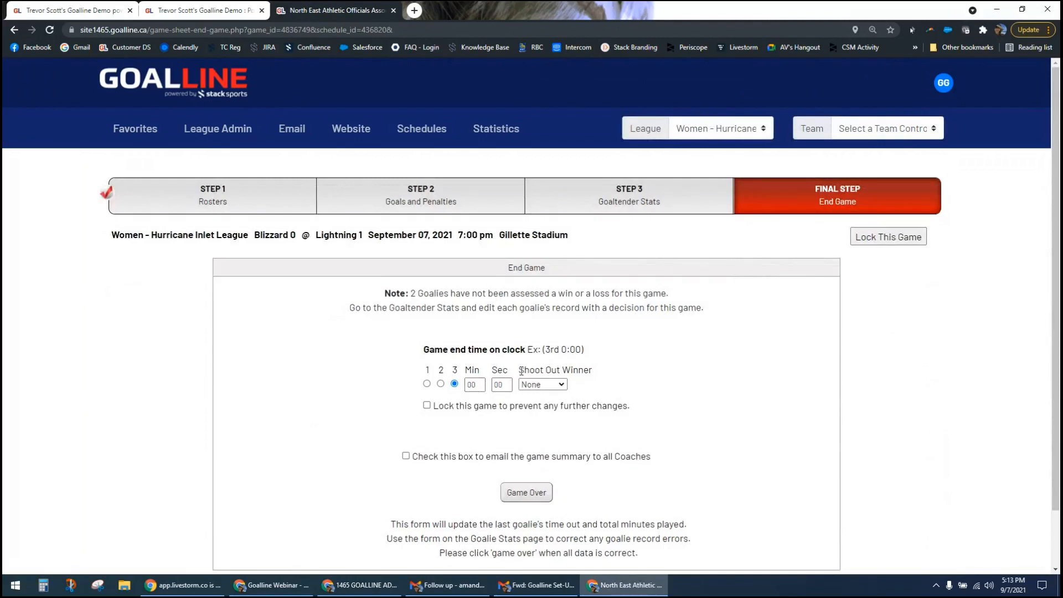
pyautogui.moveTo(517, 370); pyautogui.dragTo(598, 373)
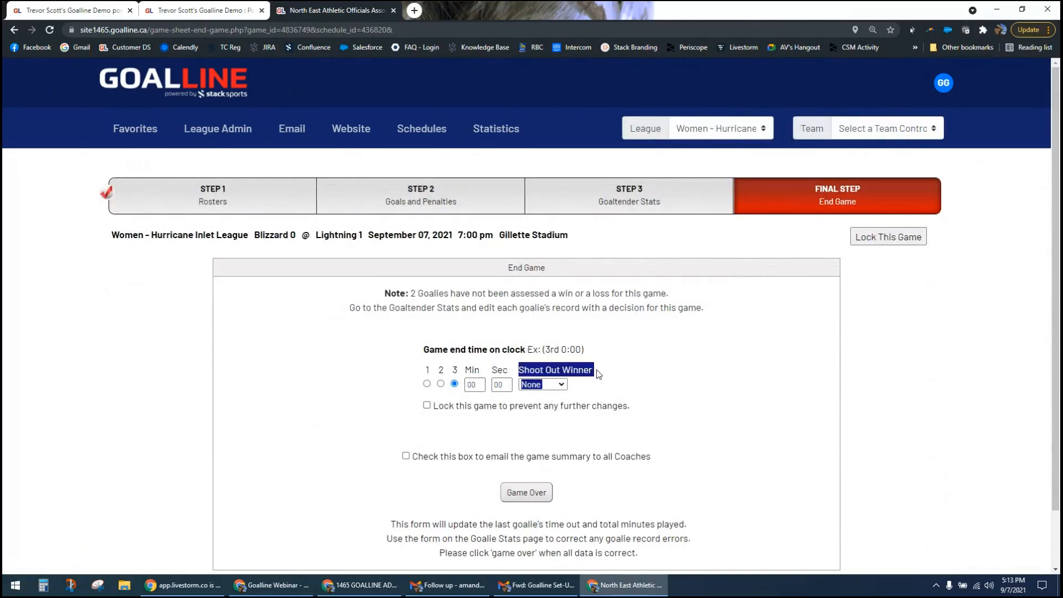
pyautogui.click(591, 371)
pyautogui.click(562, 384)
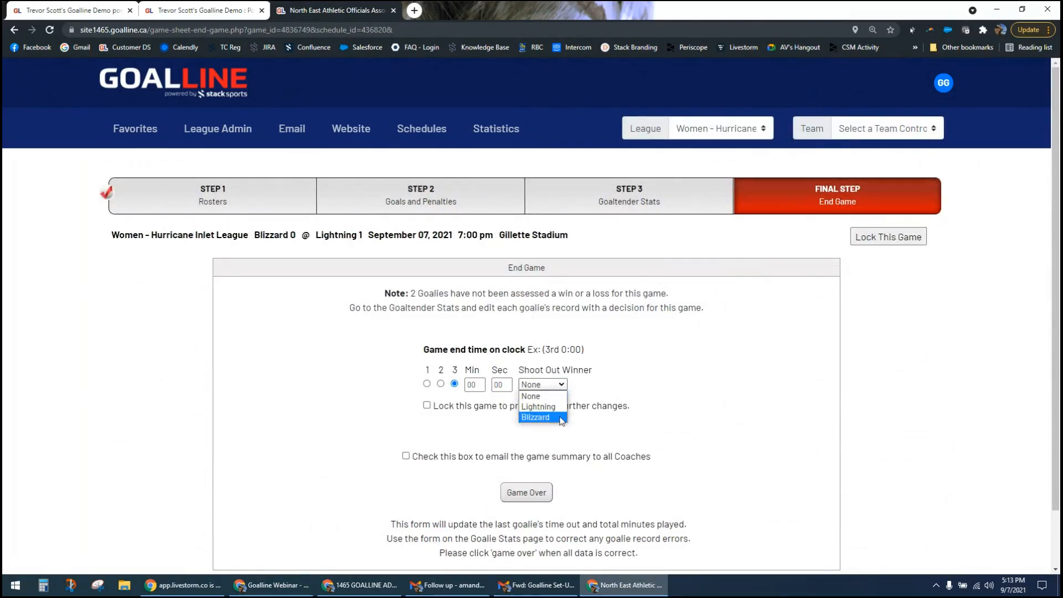
pyautogui.click(600, 396)
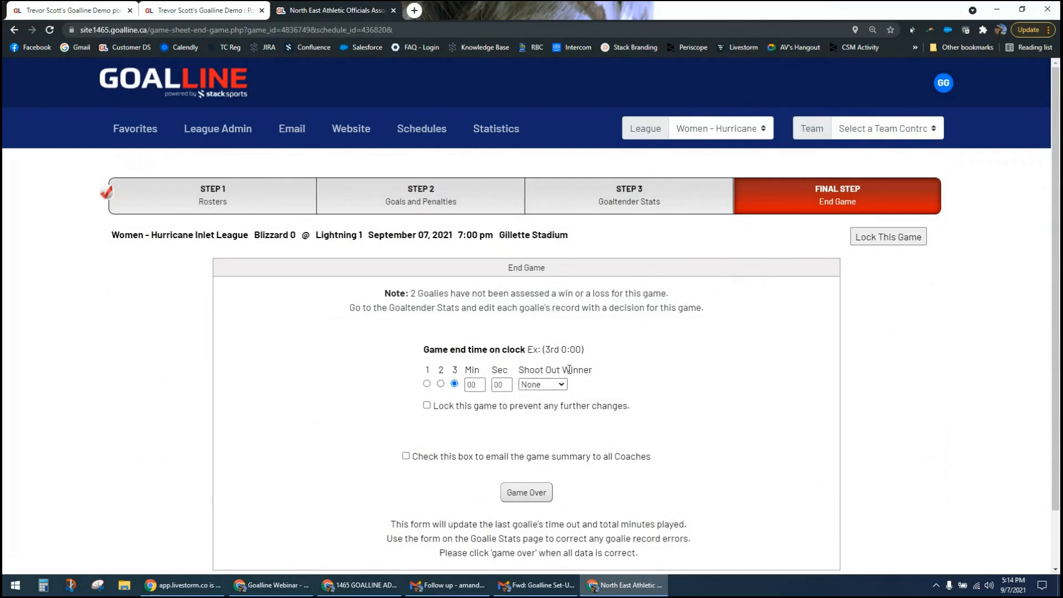
# - Lock the game against further changes and submit it as over
pyautogui.click(427, 406)
pyautogui.moveTo(441, 410); pyautogui.dragTo(631, 414)
pyautogui.click(681, 415)
pyautogui.click(524, 494)
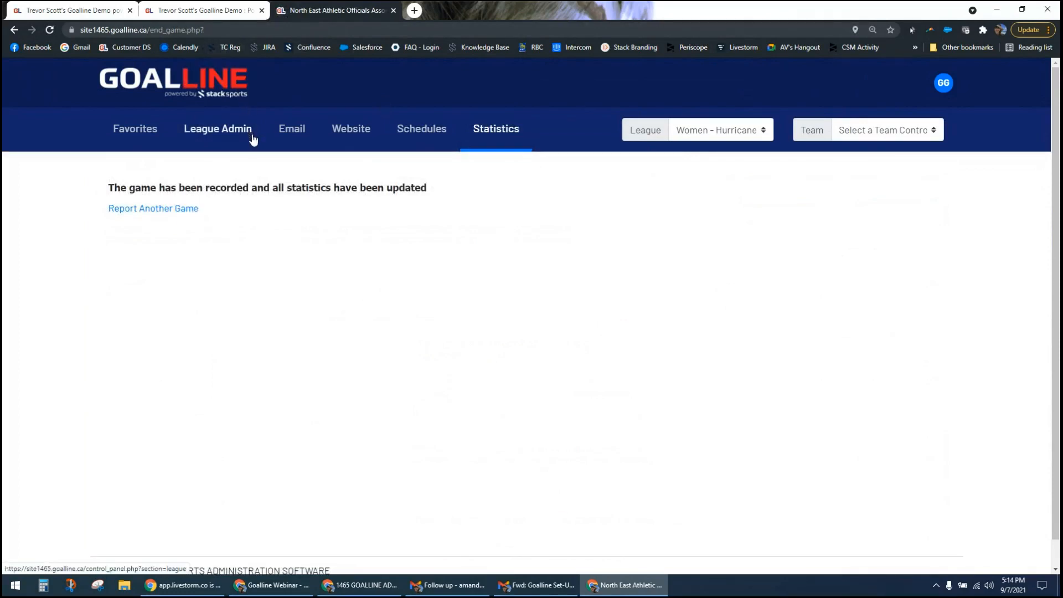
# - Switch to the Goalline demo's public site showing the U16 Boys House standings
pyautogui.click(200, 11)
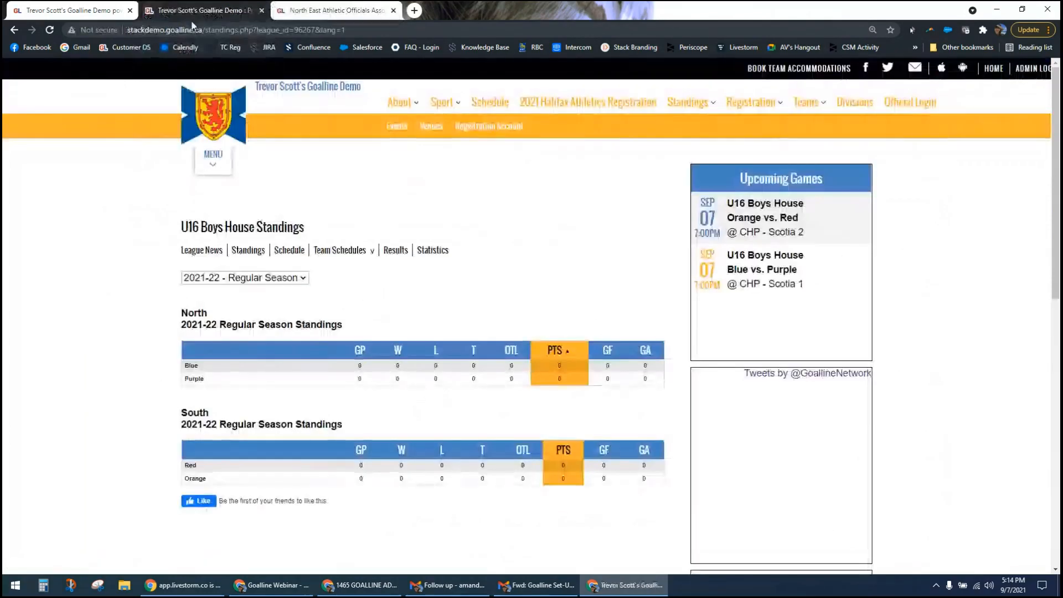